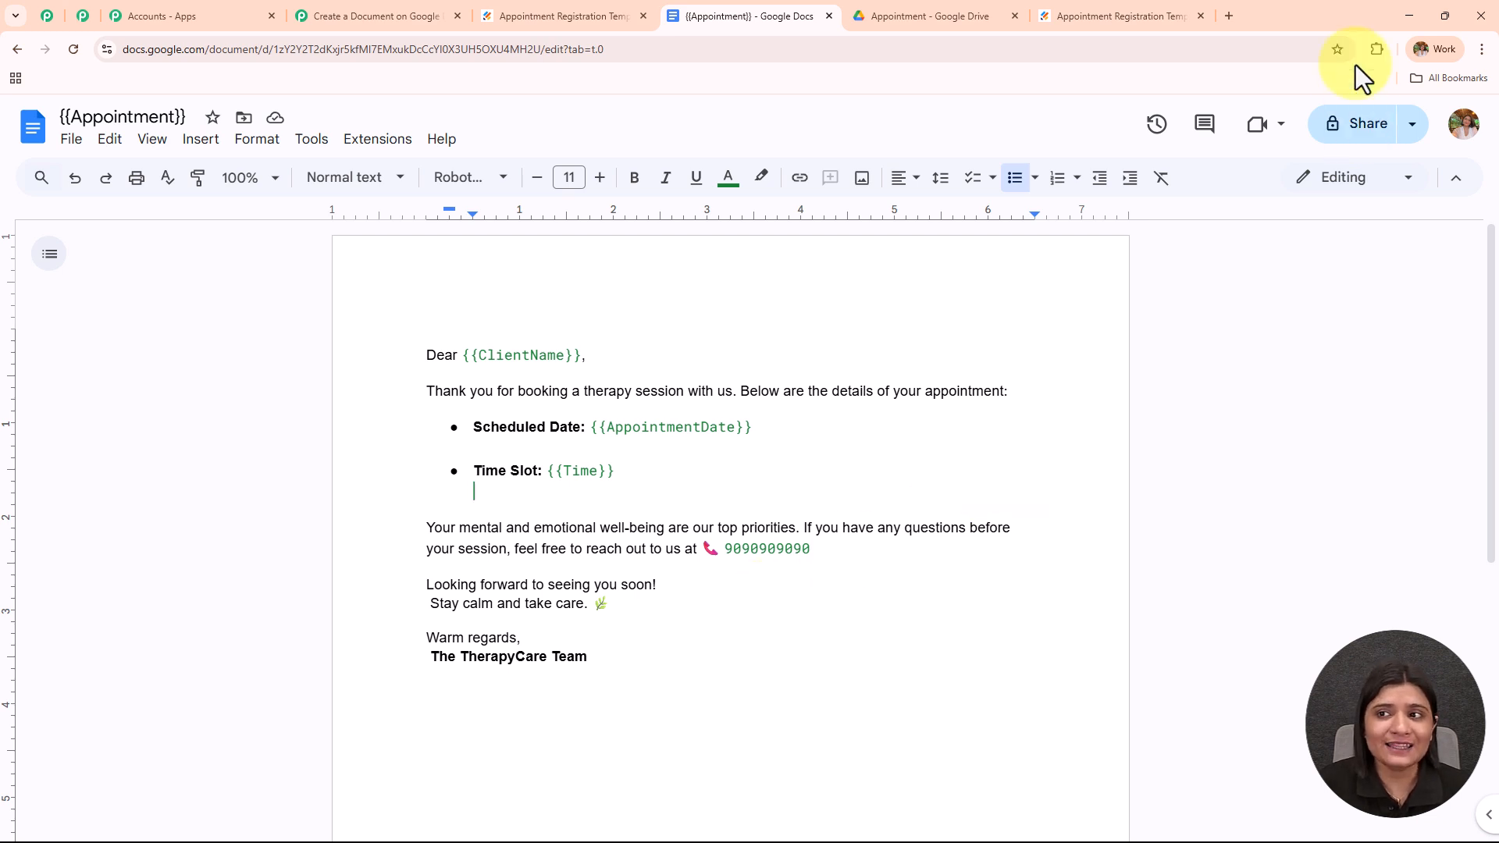
Review the Jotform appointment form, the Google Docs appointment template and the Appointment folder in Google Drive
left_click(1152, 16)
scroll(977, 392, "down", 5)
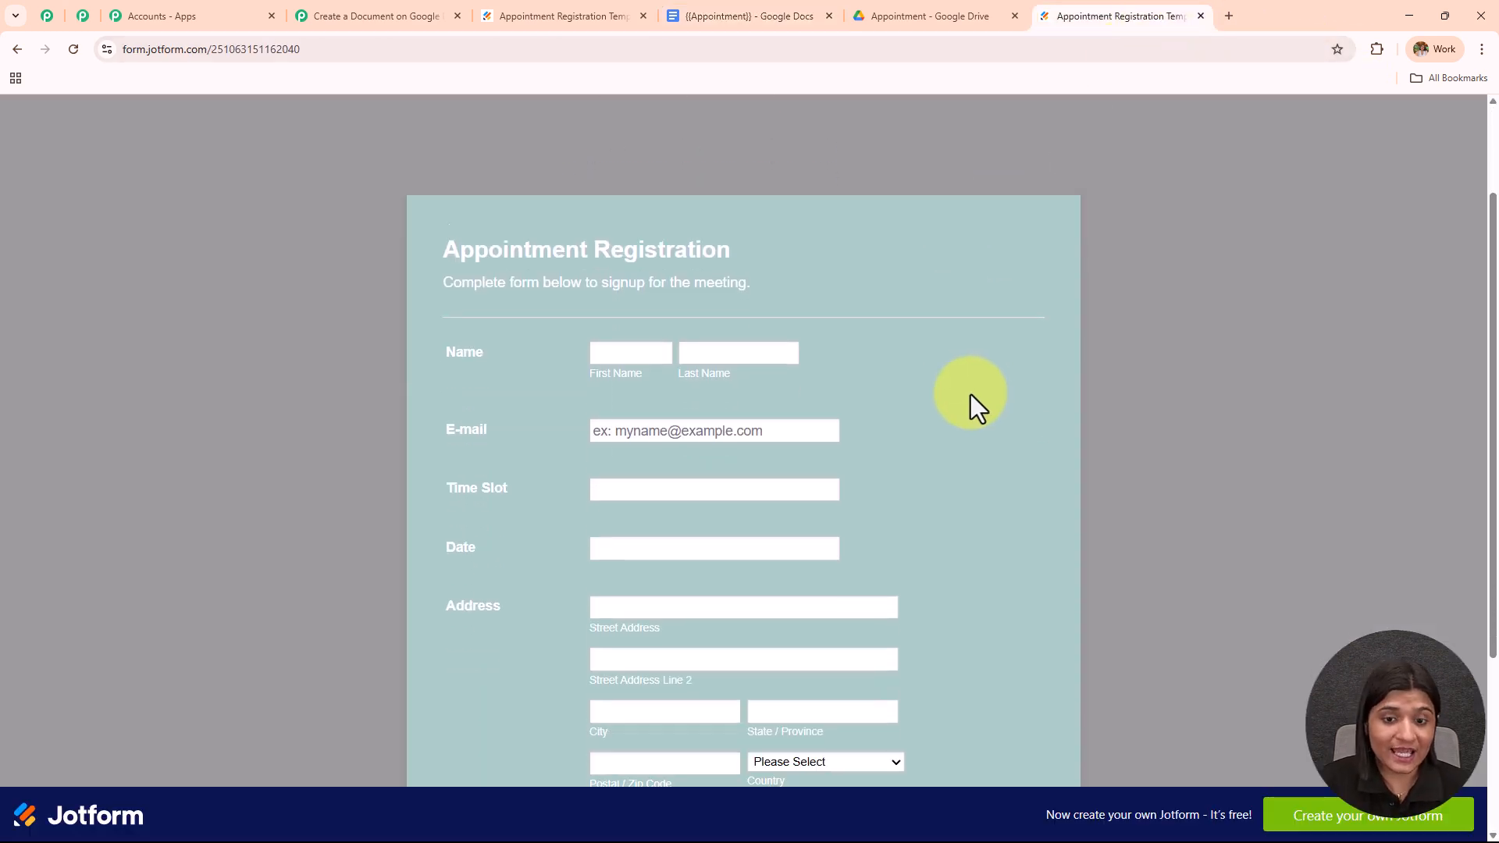
scroll(952, 399, "up", 2)
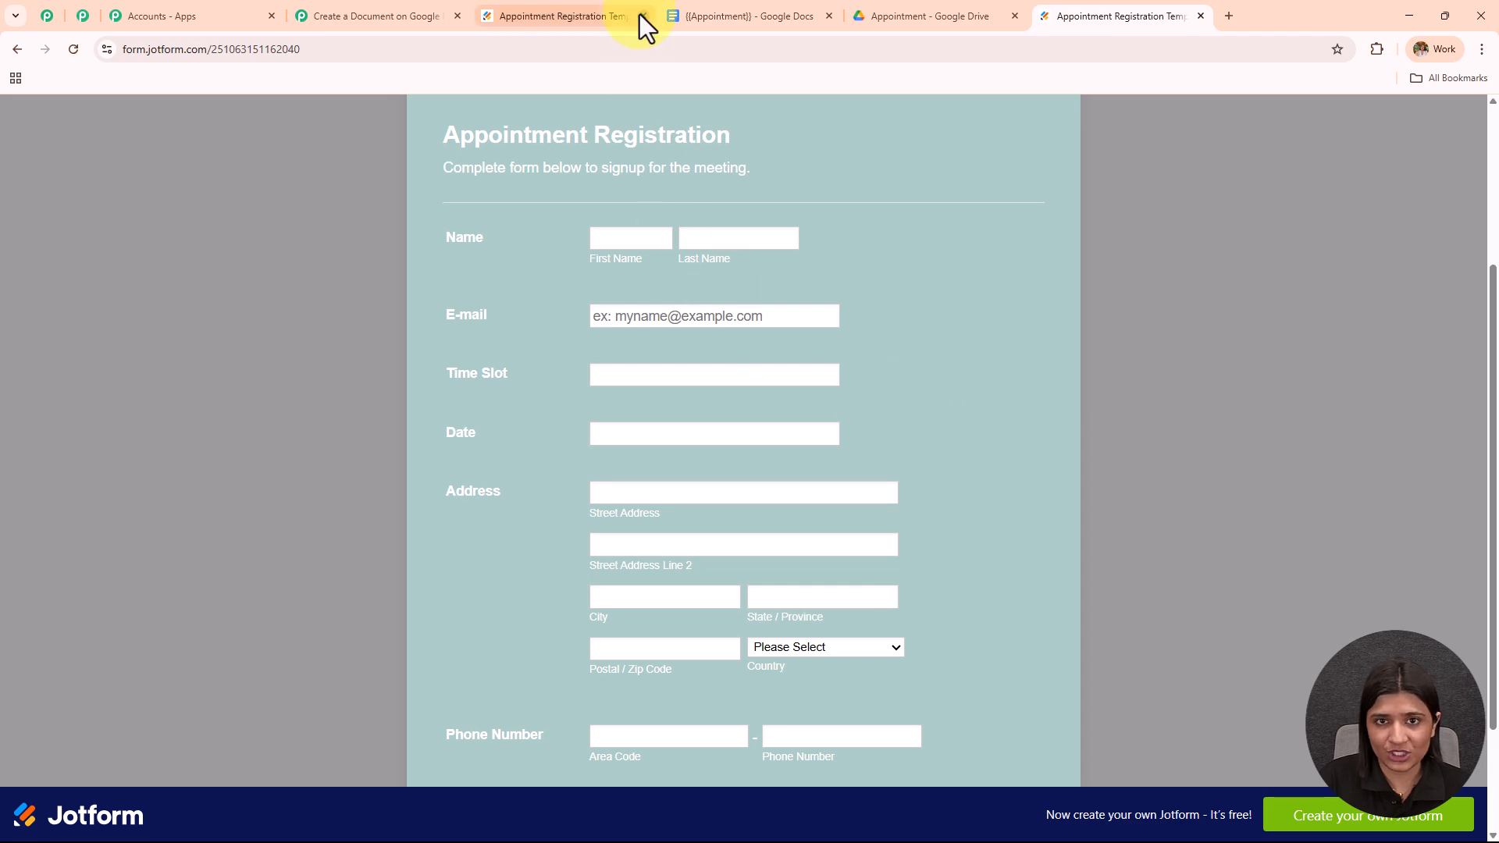
left_click(728, 19)
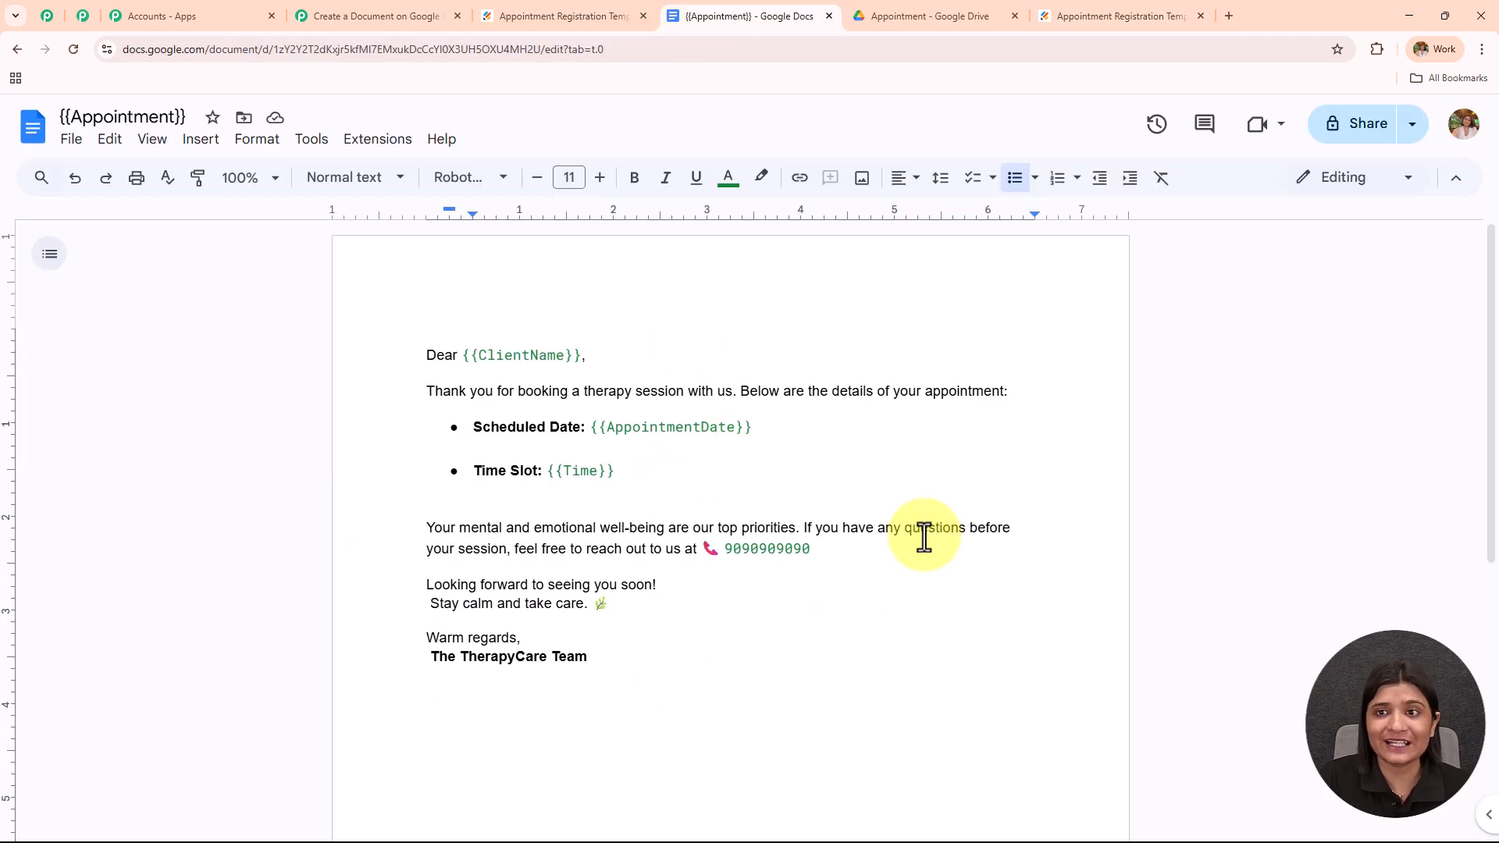
left_click(988, 15)
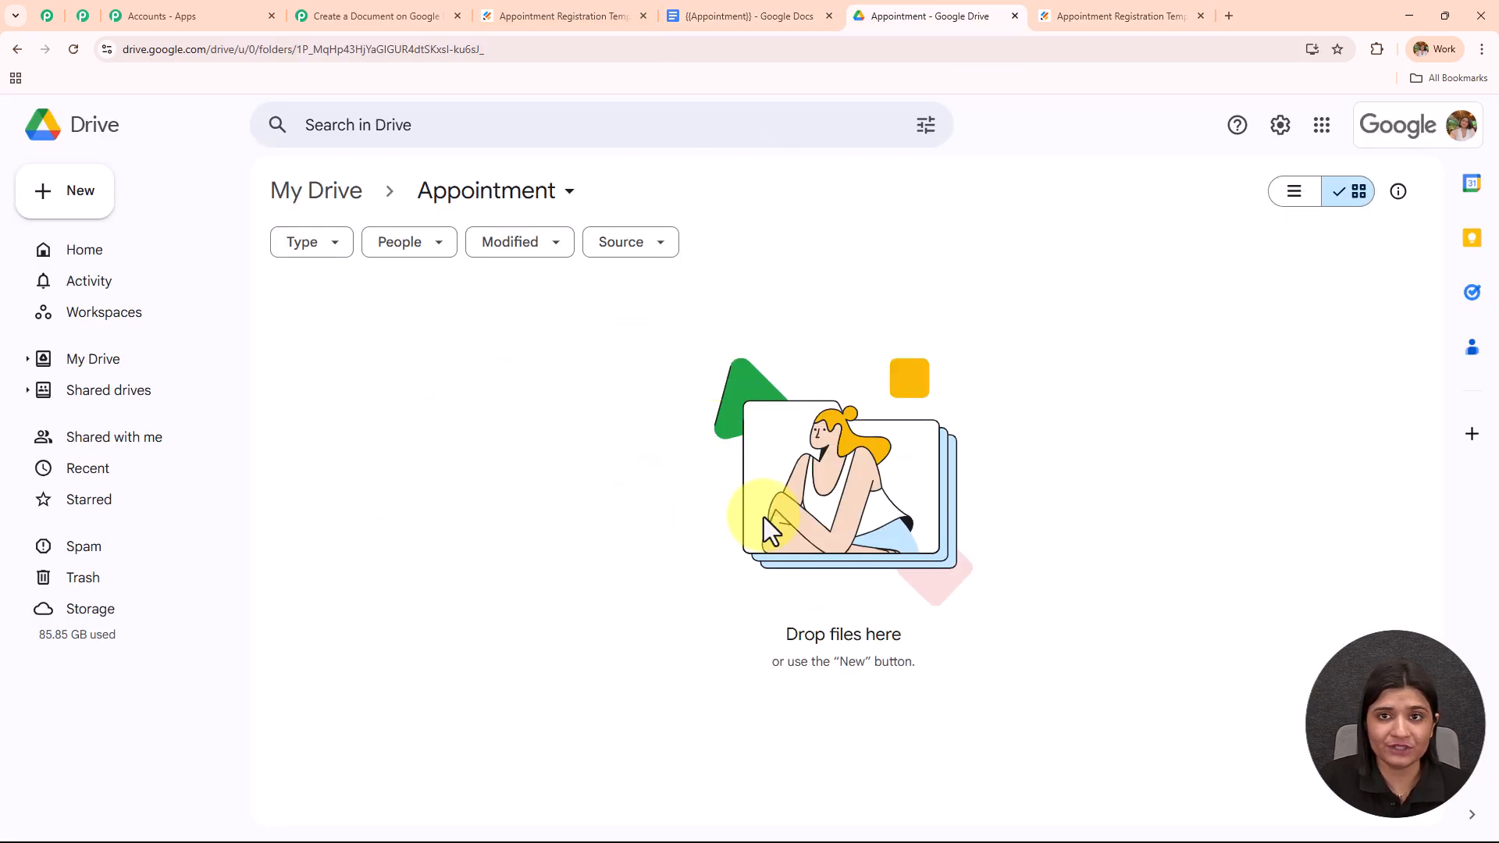
Submit the Jotform appointment form with the client's name, e-mail, address and phone number, time slot Afternoon and date 08-08-2025
left_click(1075, 18)
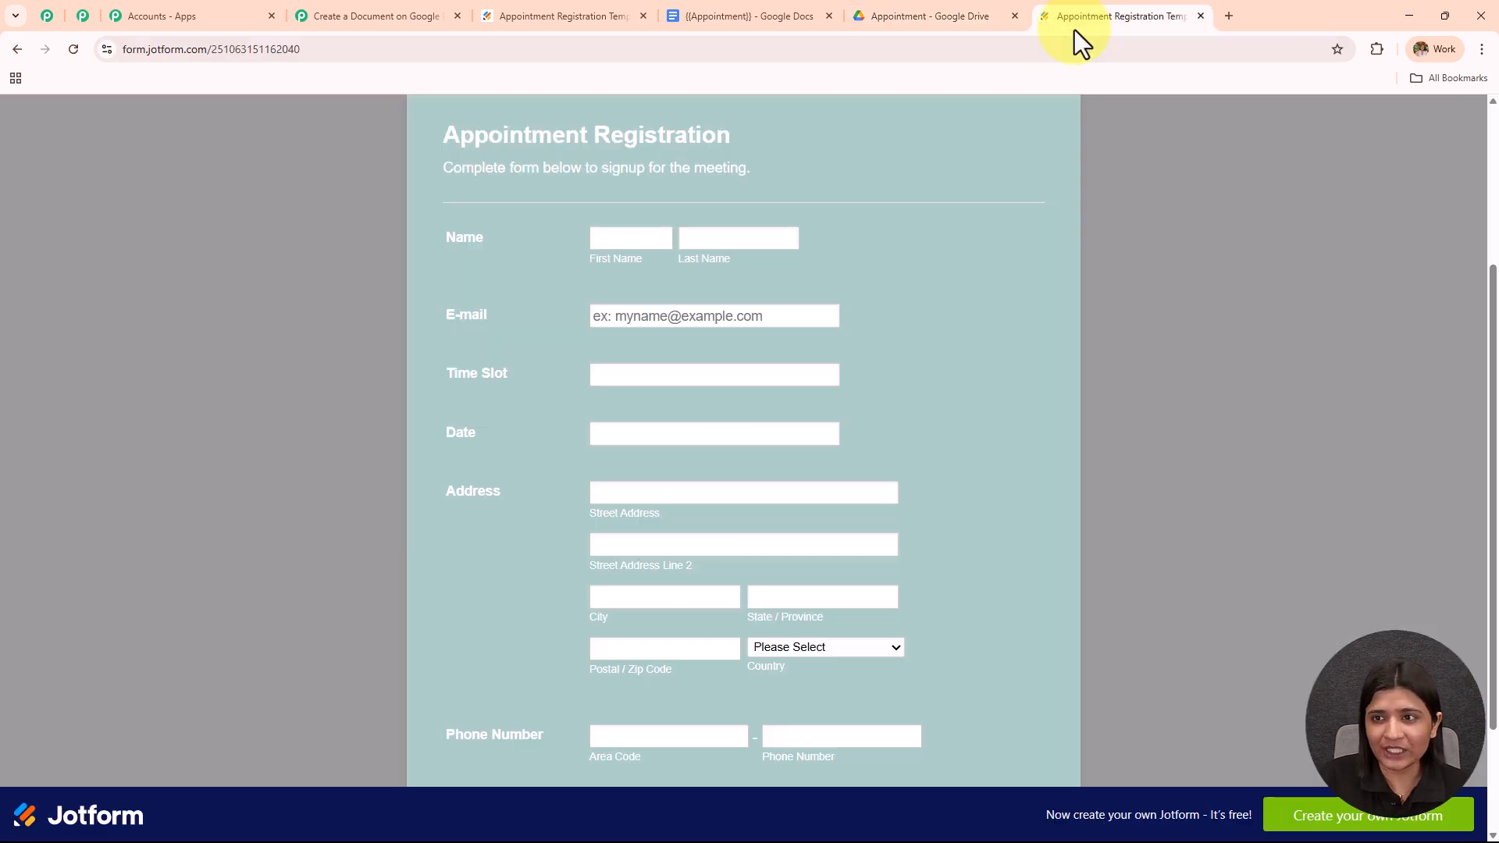
scroll(659, 445, "up", 2)
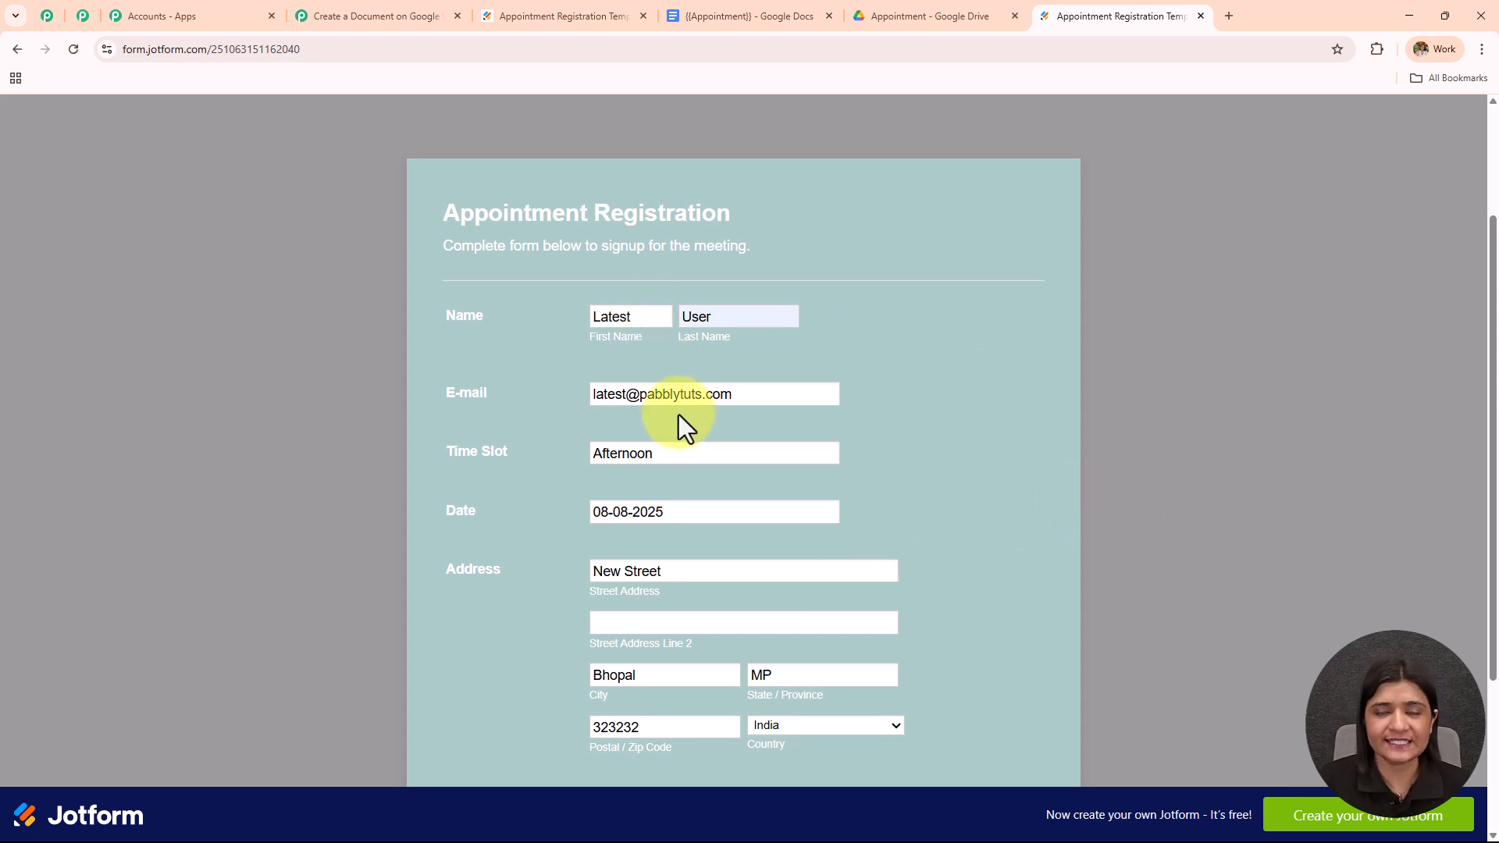
scroll(677, 415, "down", 2)
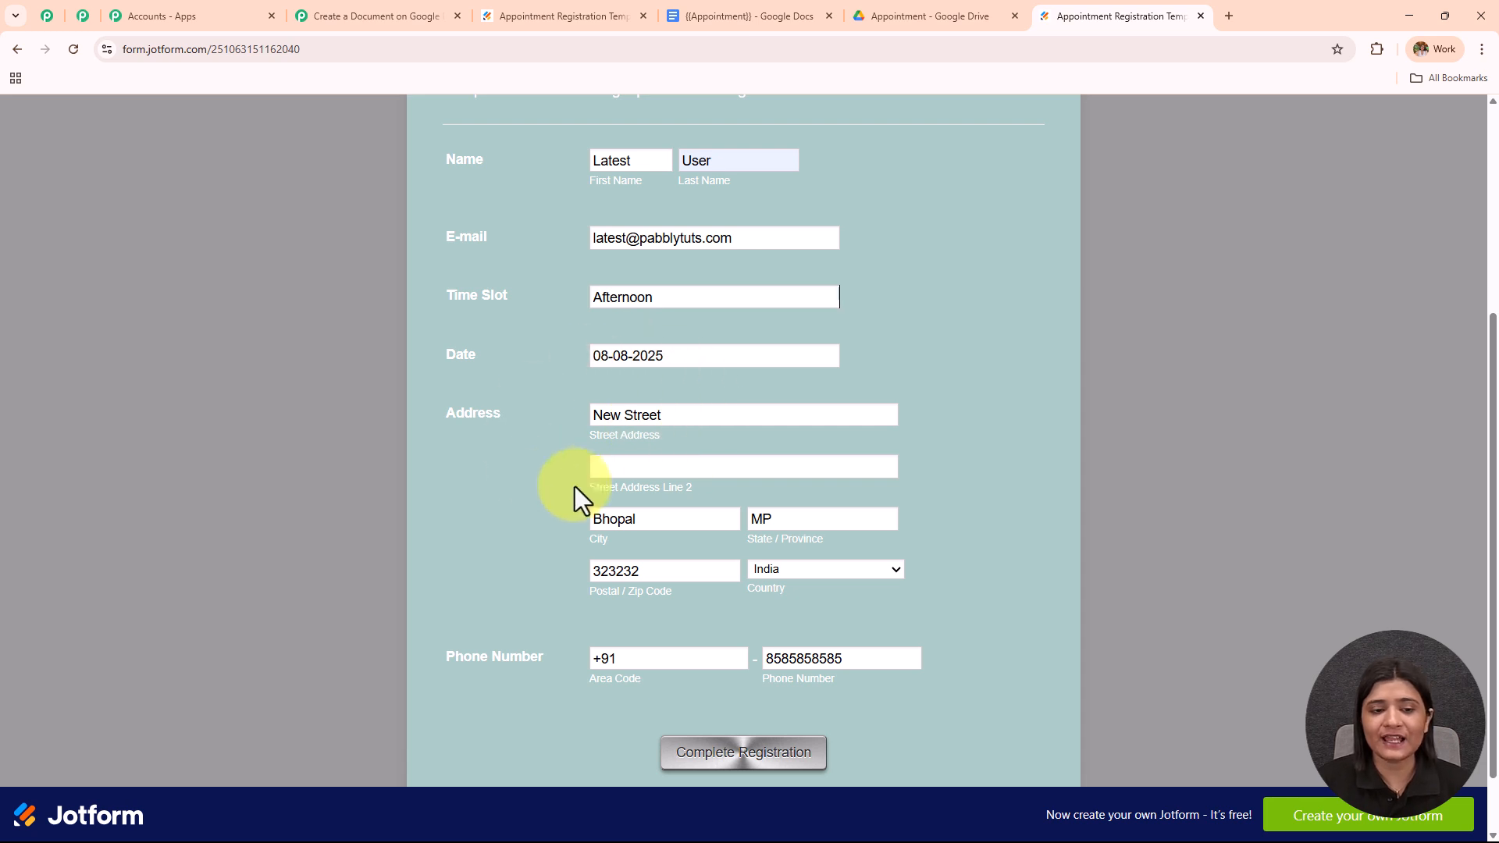
scroll(663, 547, "down", 1)
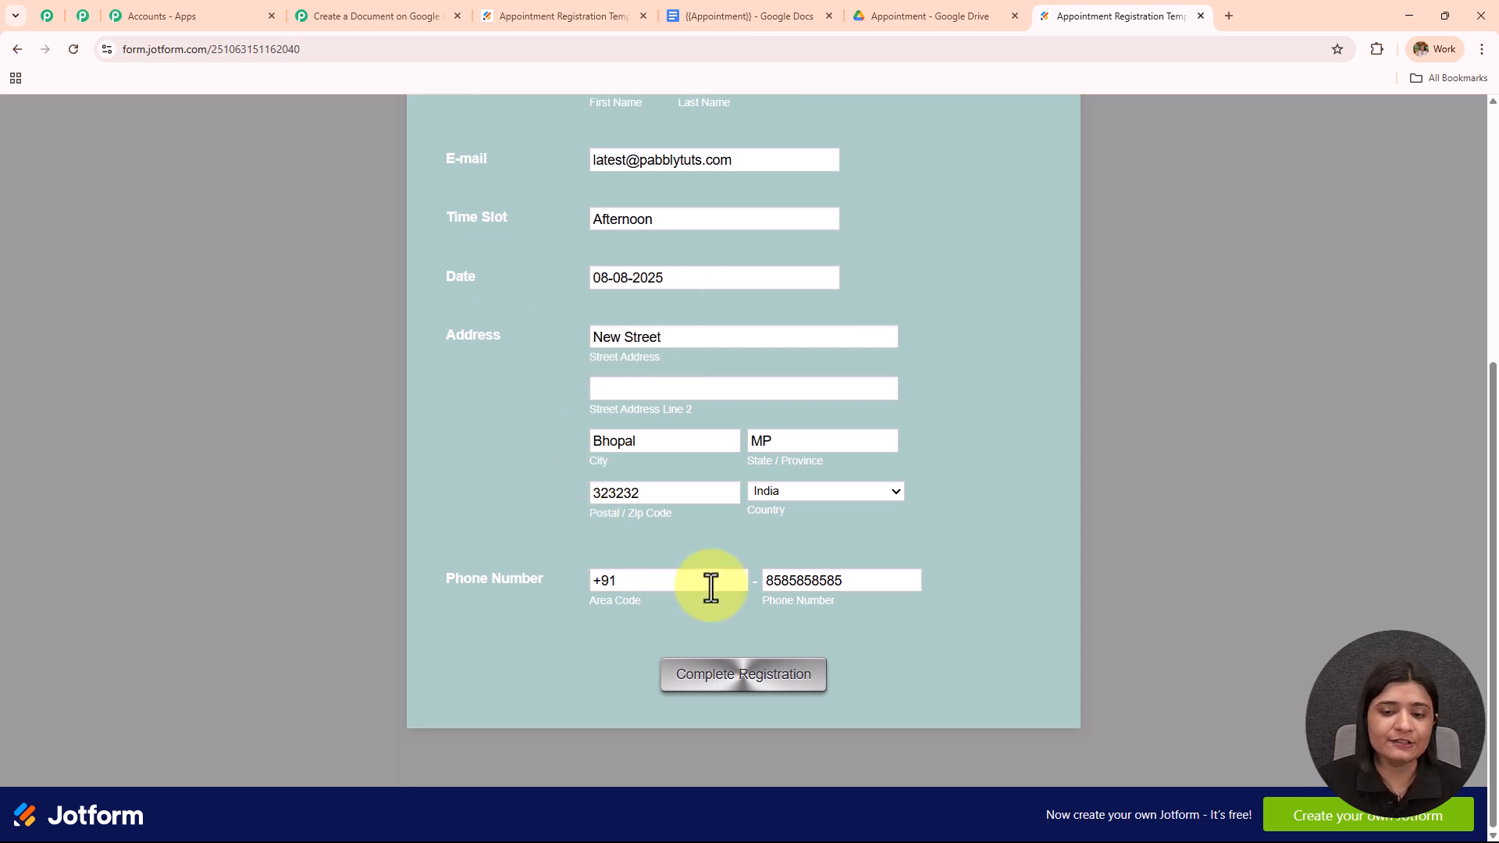
left_click(762, 689)
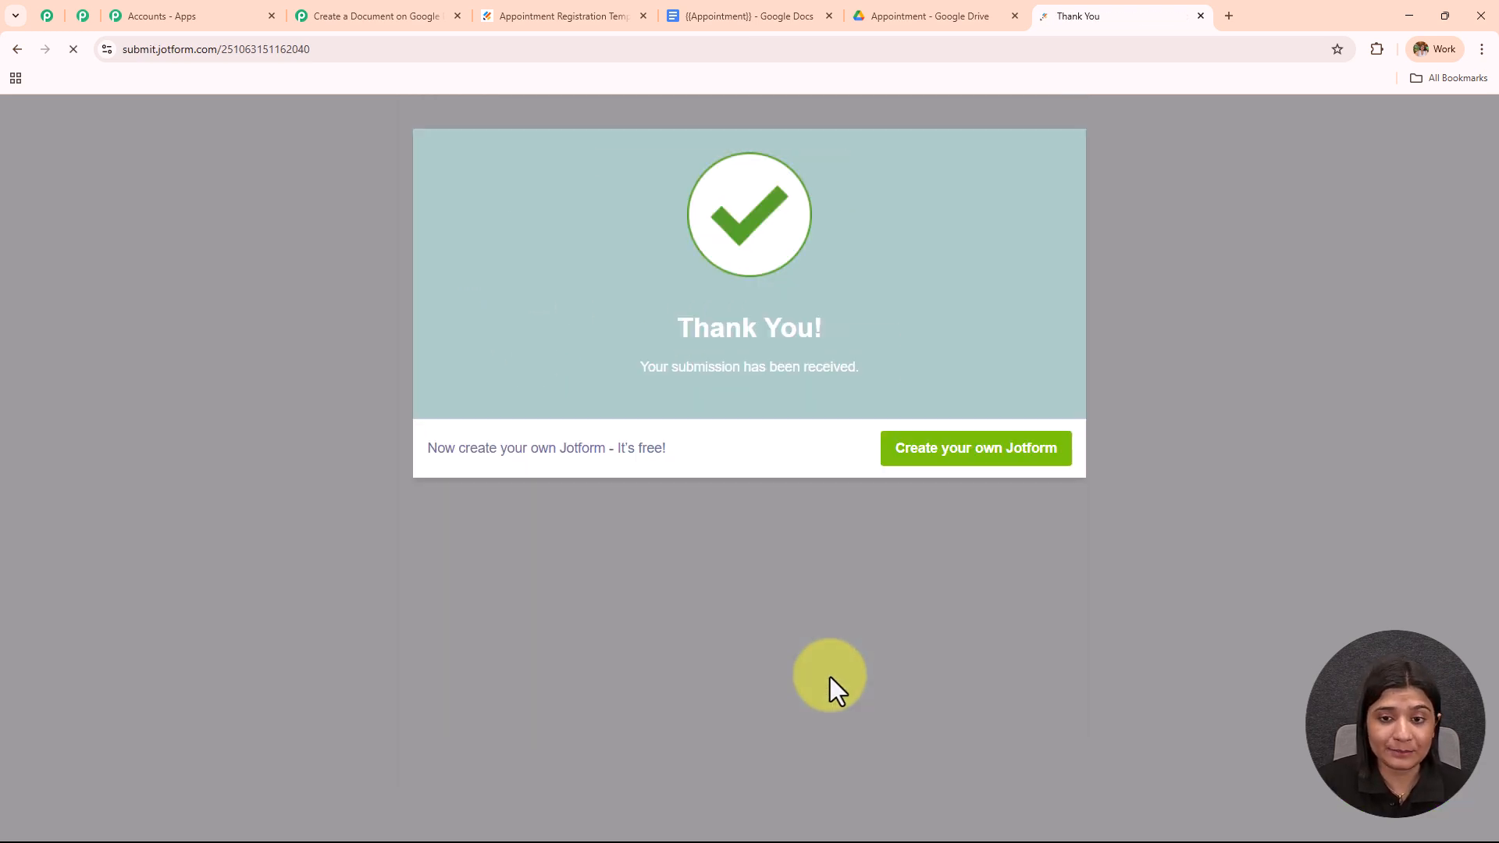
left_click_drag(659, 302, 1091, 298)
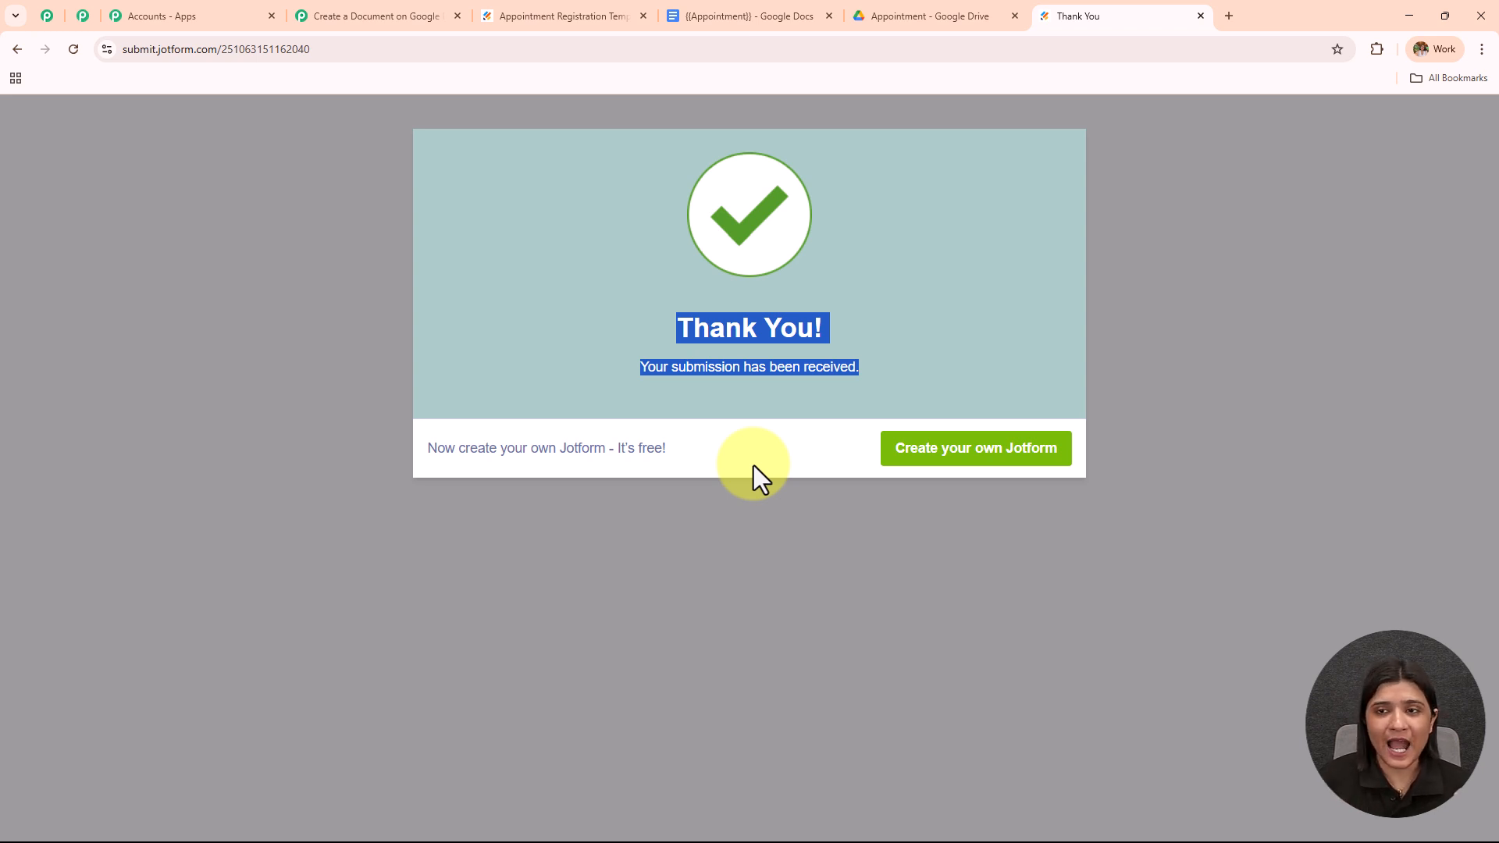
Switch to Google Drive and open the generated document in the Appointment folder to check the client's name
left_click(916, 14)
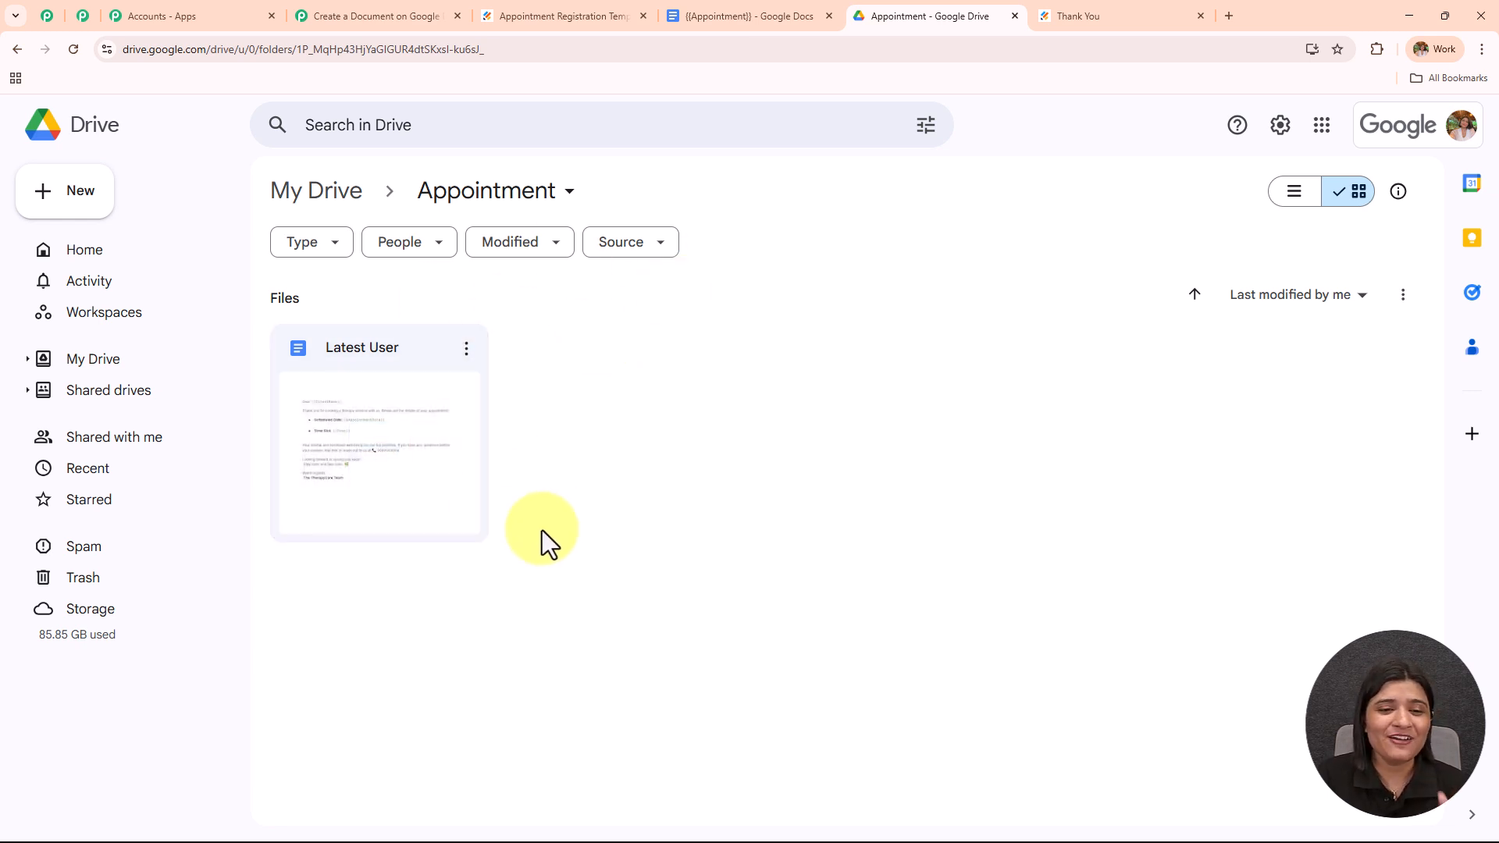
double_click(420, 443)
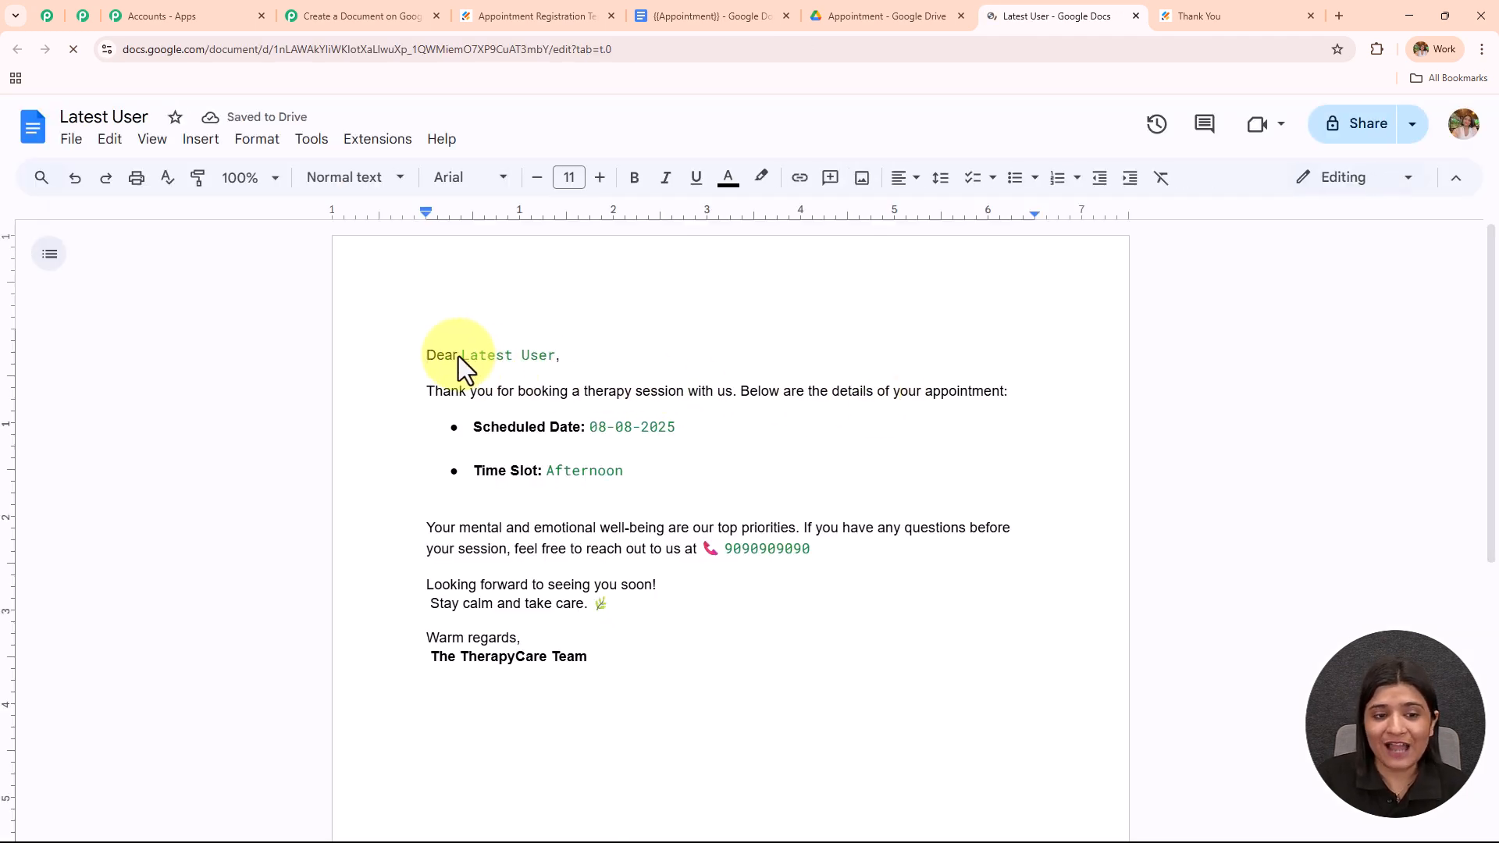
left_click_drag(458, 356, 609, 348)
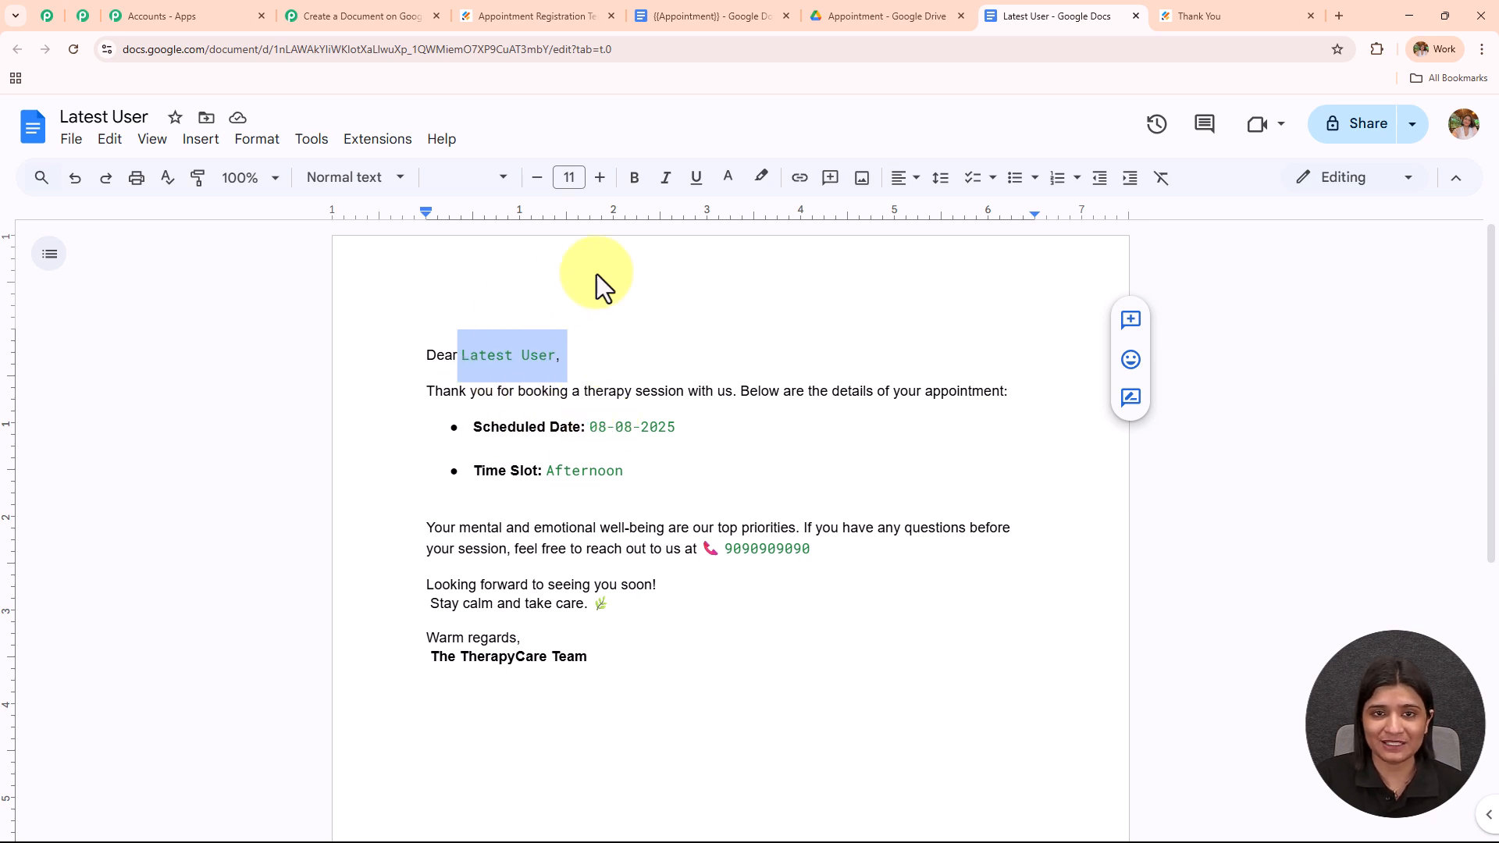
Compare the client name, scheduled date and time slot in the generated document with the placeholders in the template
left_click(719, 14)
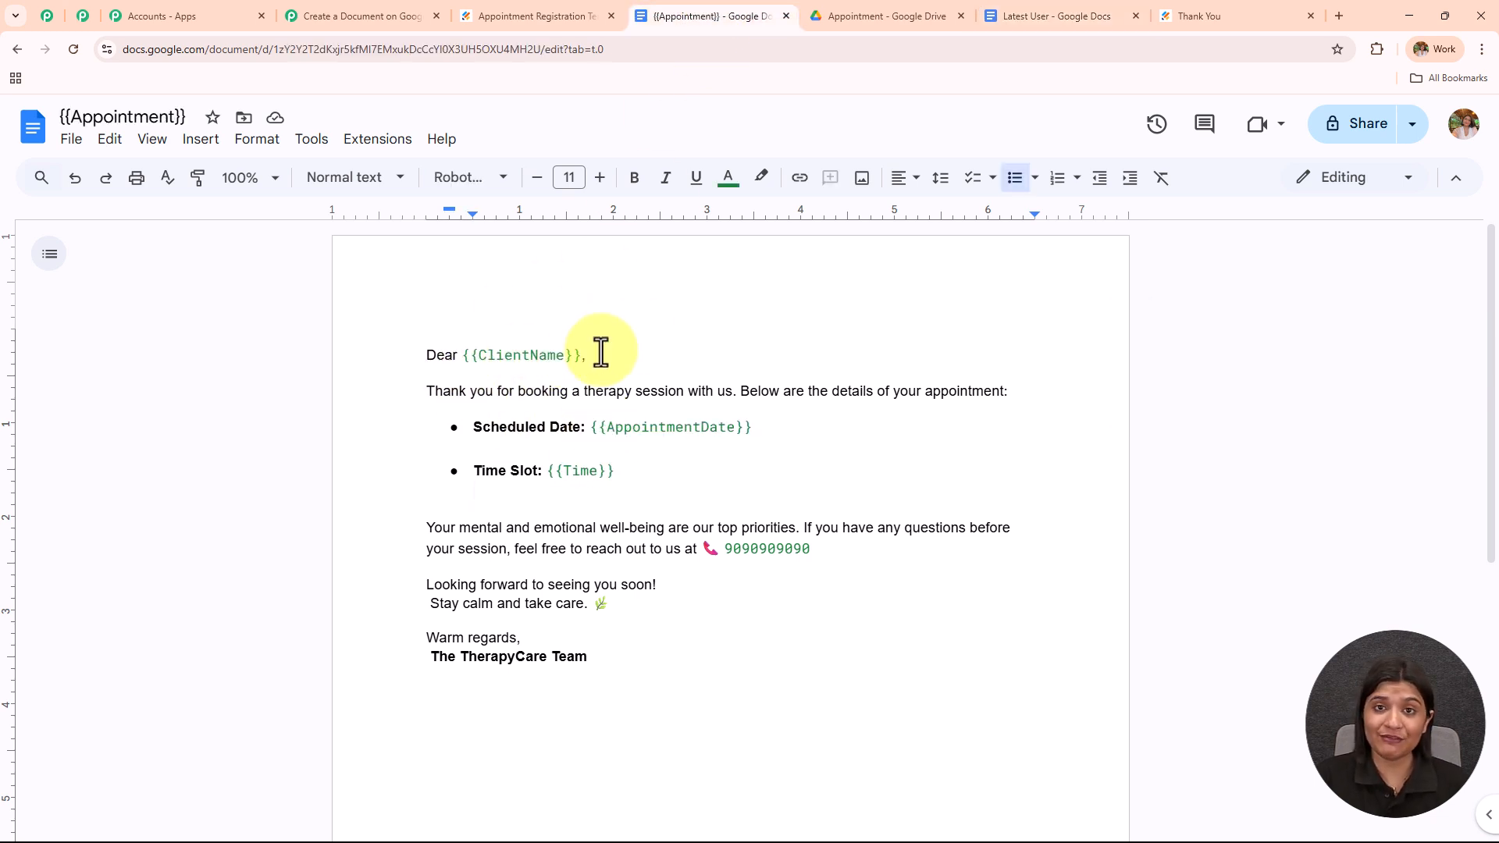
left_click(1078, 14)
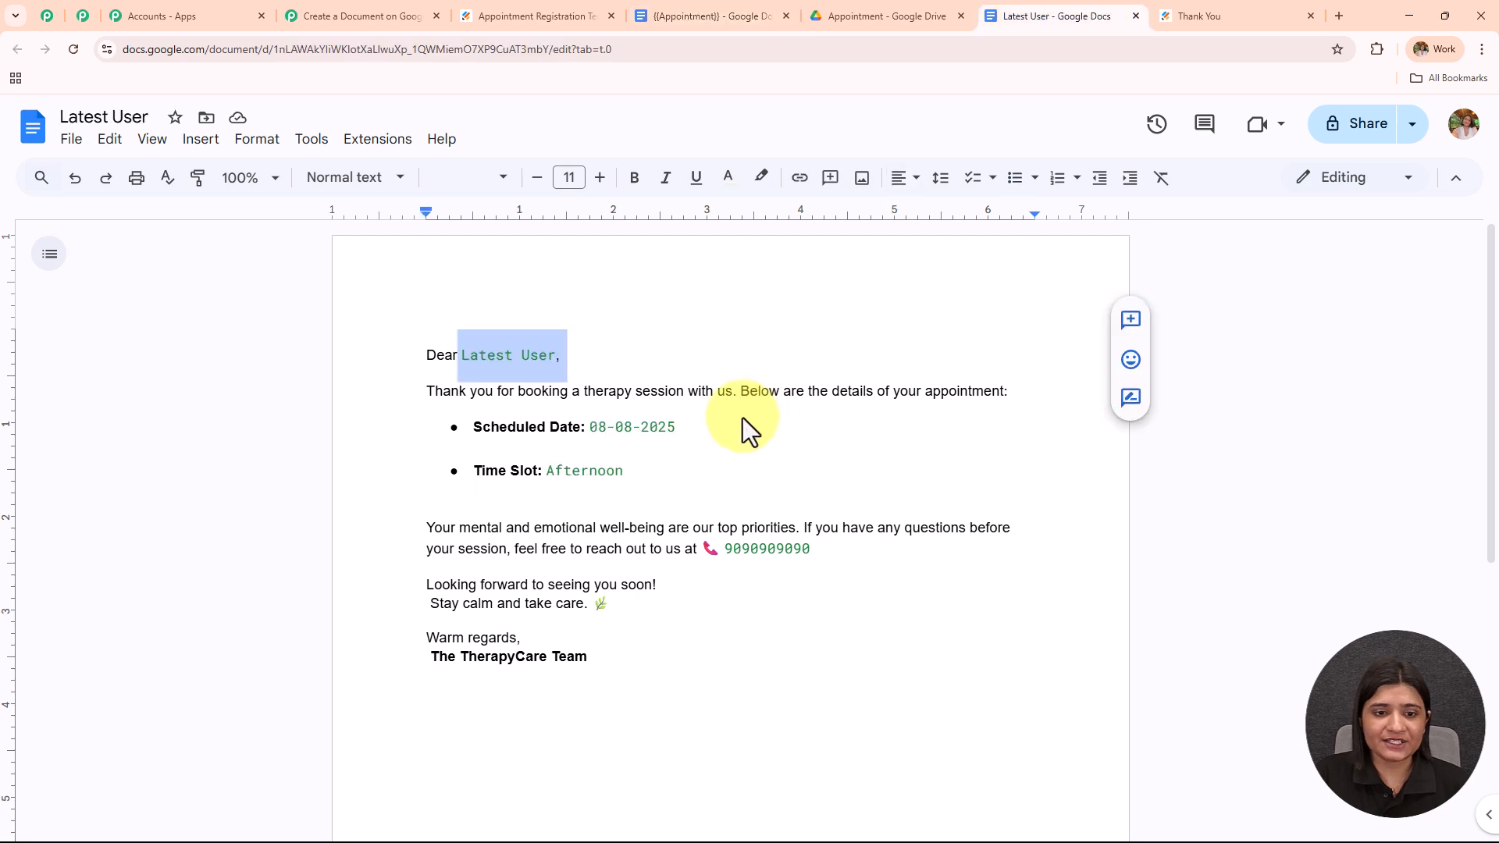
left_click(707, 14)
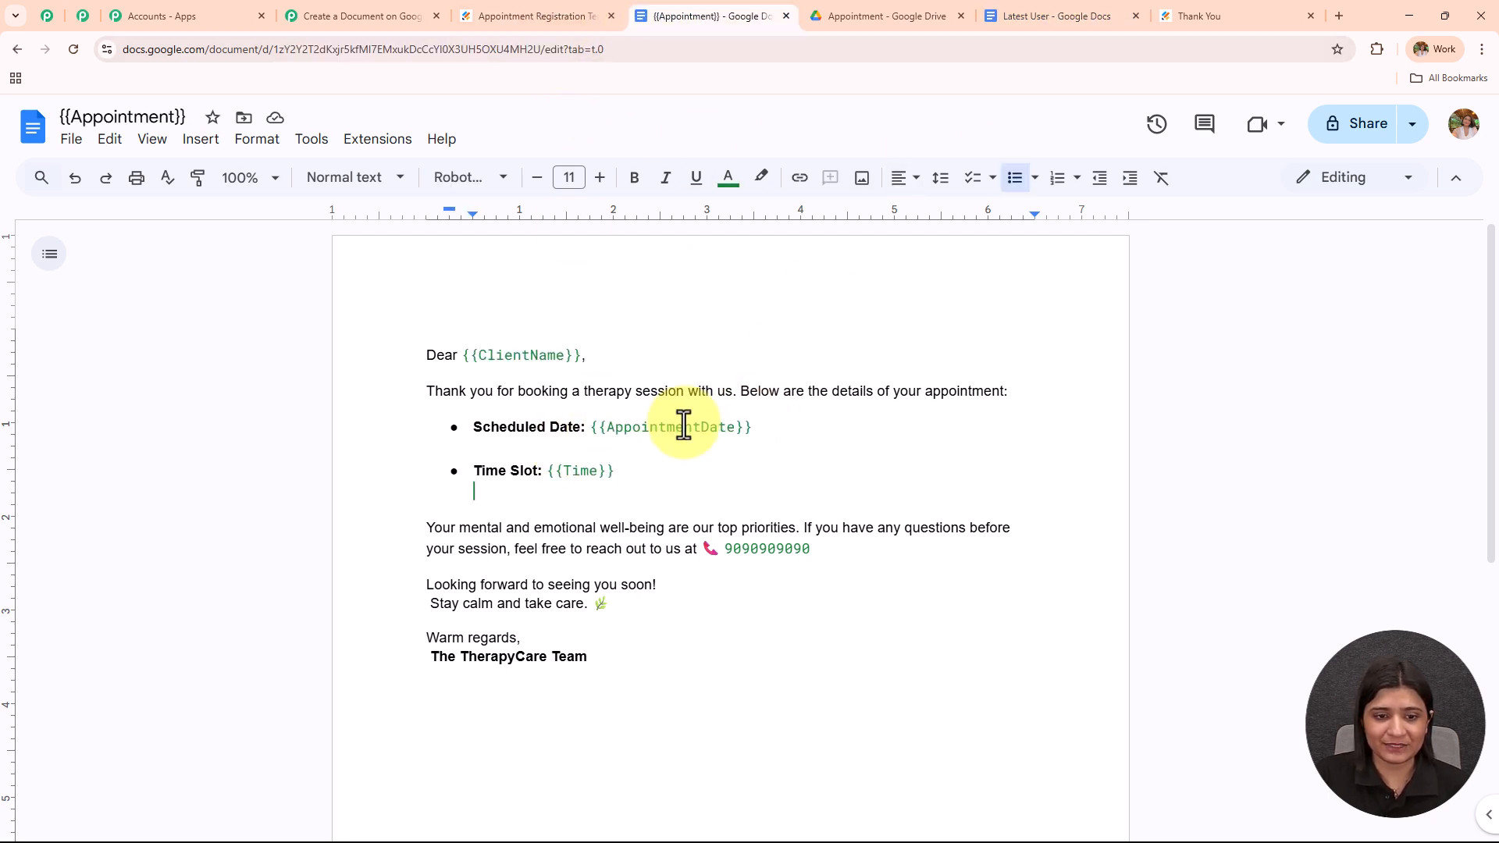
left_click(1042, 16)
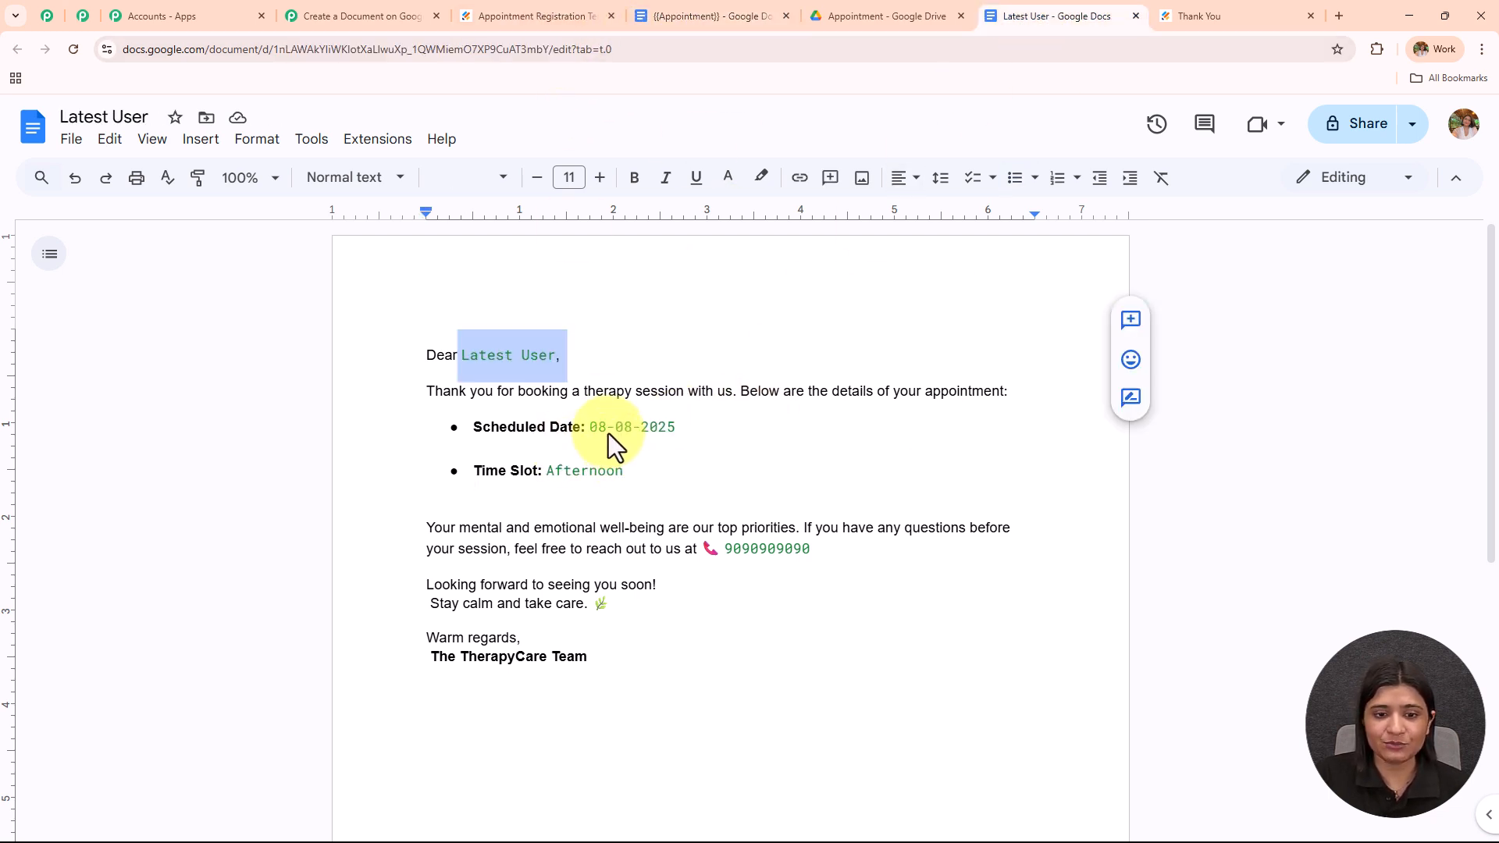
left_click(683, 7)
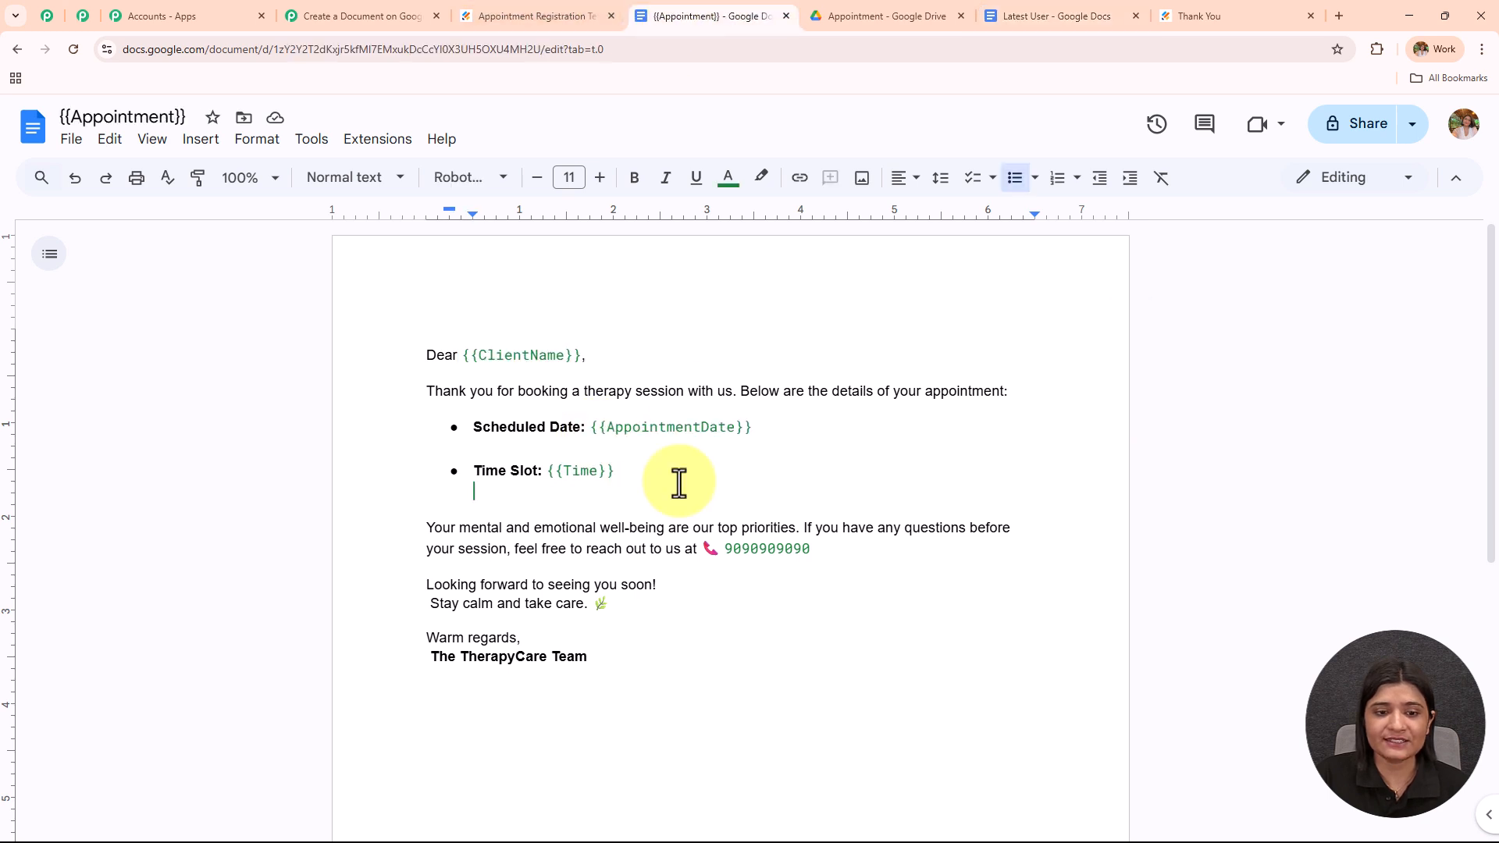
left_click(1045, 15)
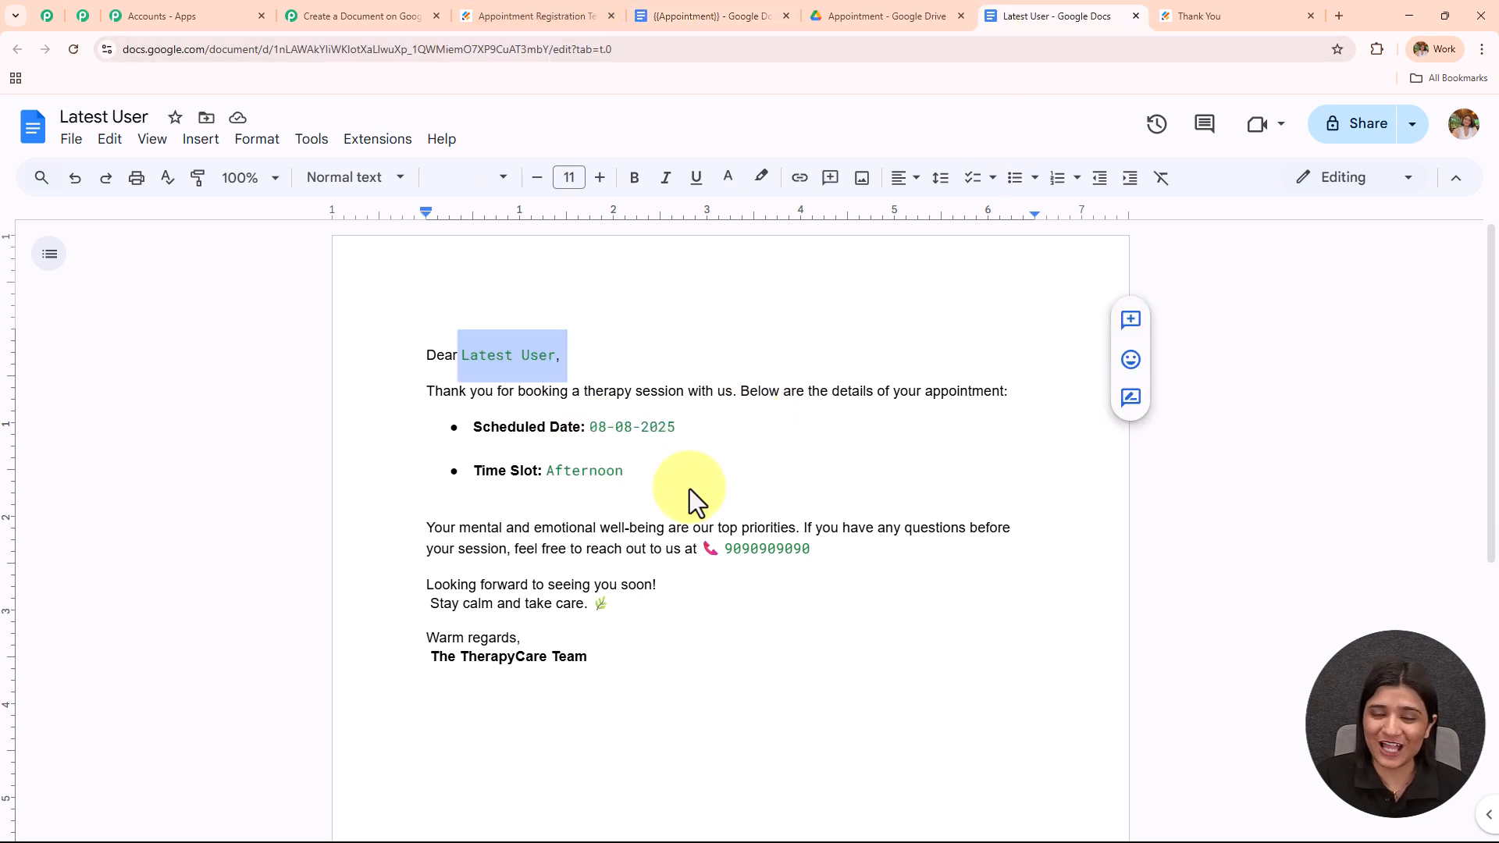
Switch to the Pabbly website and sign in to the existing account
left_click(360, 16)
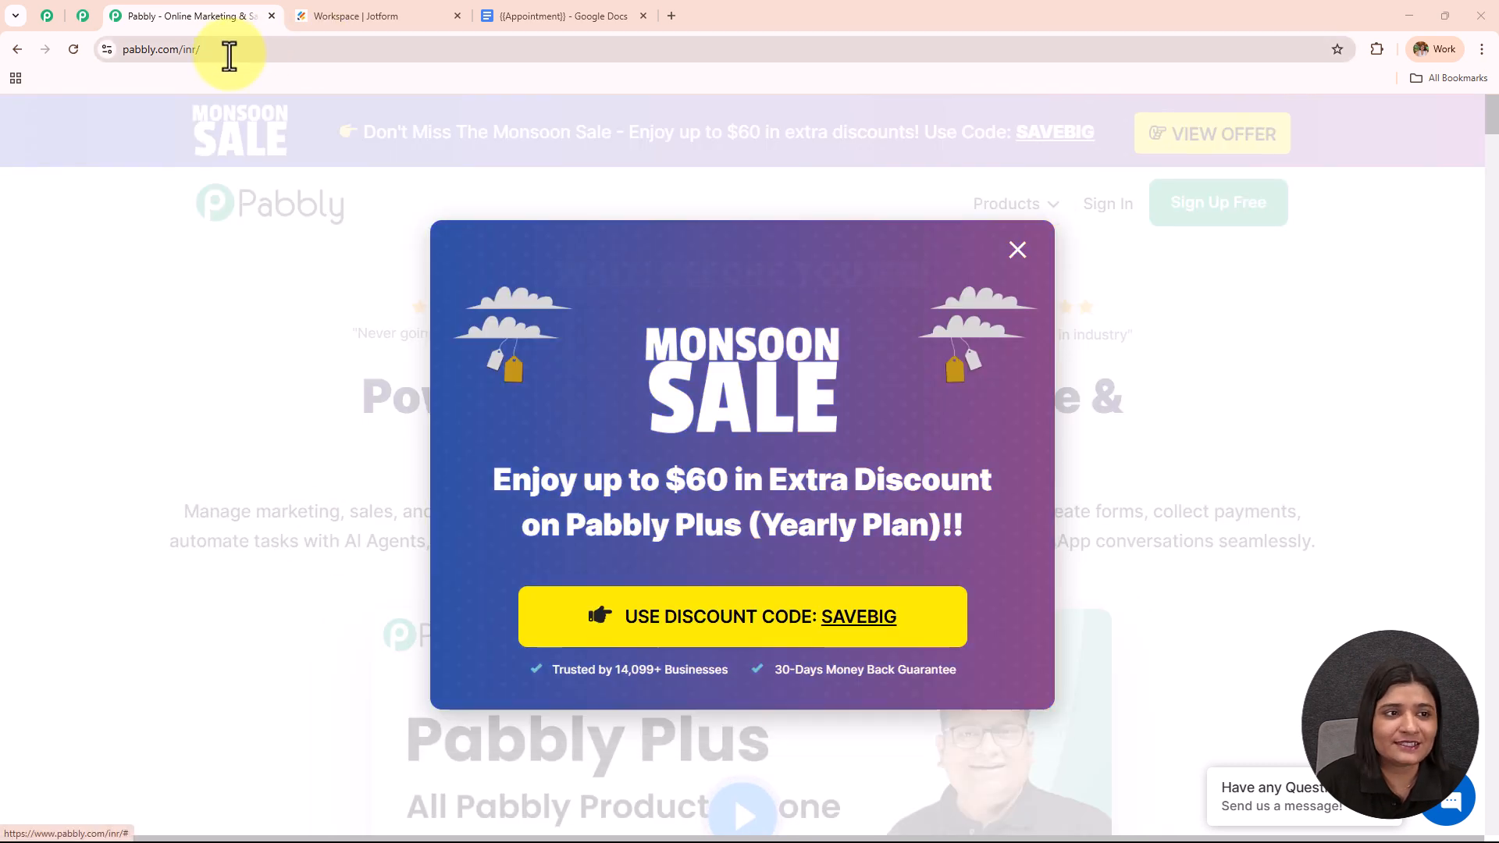
left_click(227, 50)
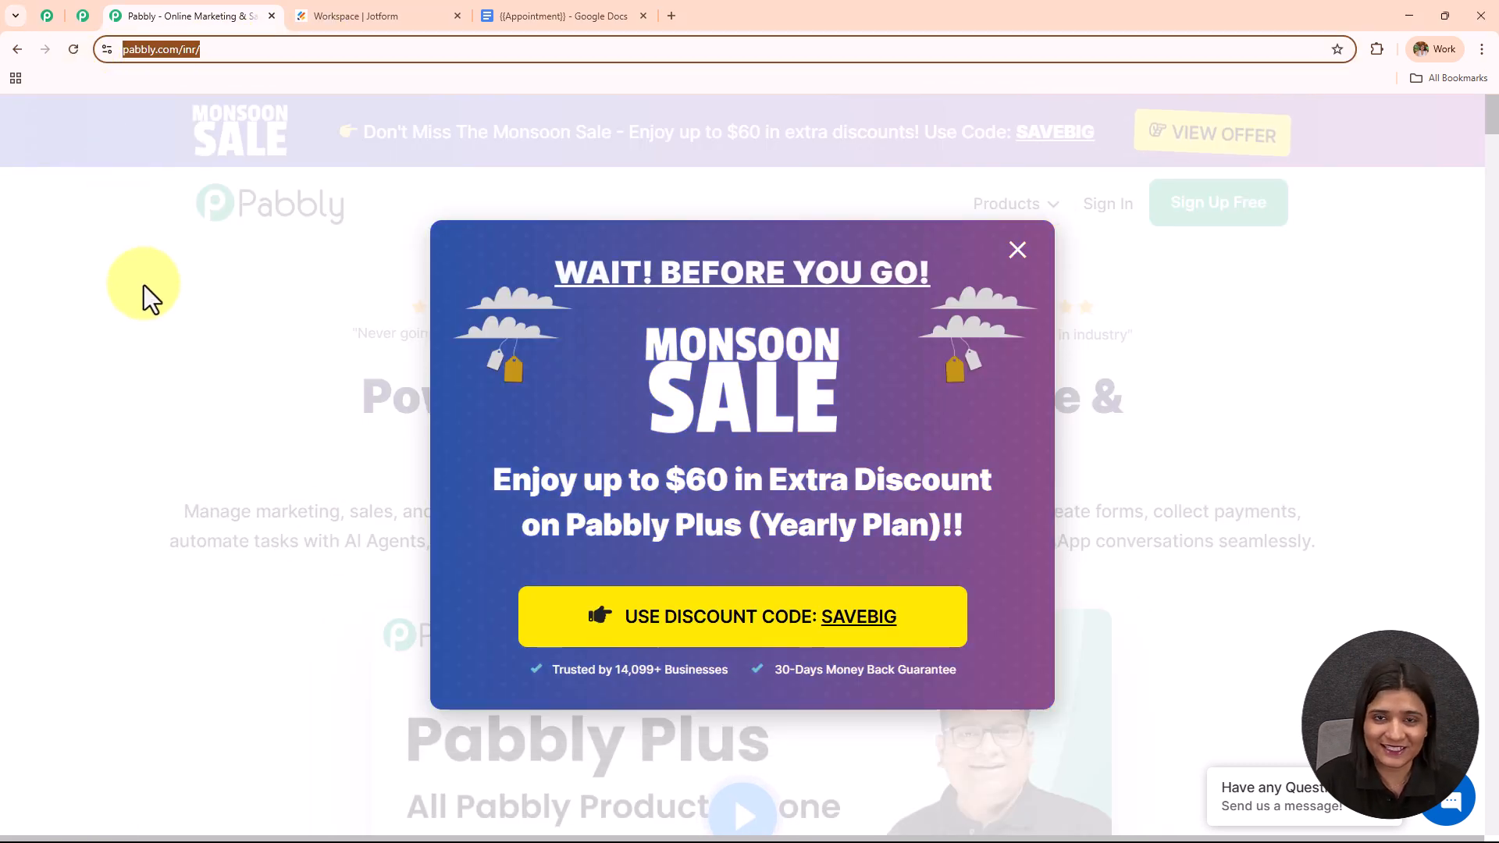
left_click(144, 284)
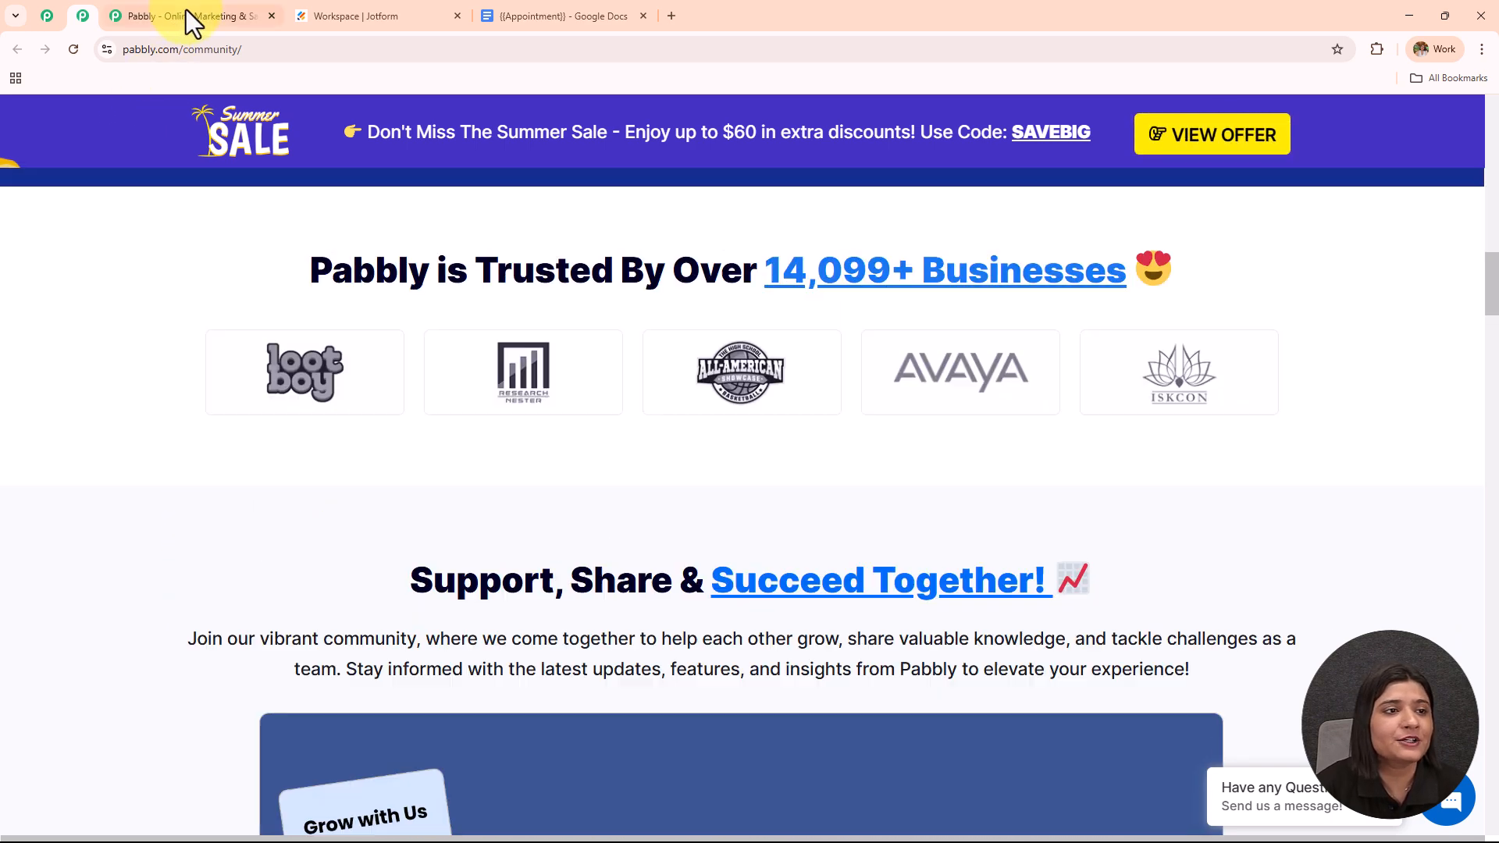
left_click(185, 19)
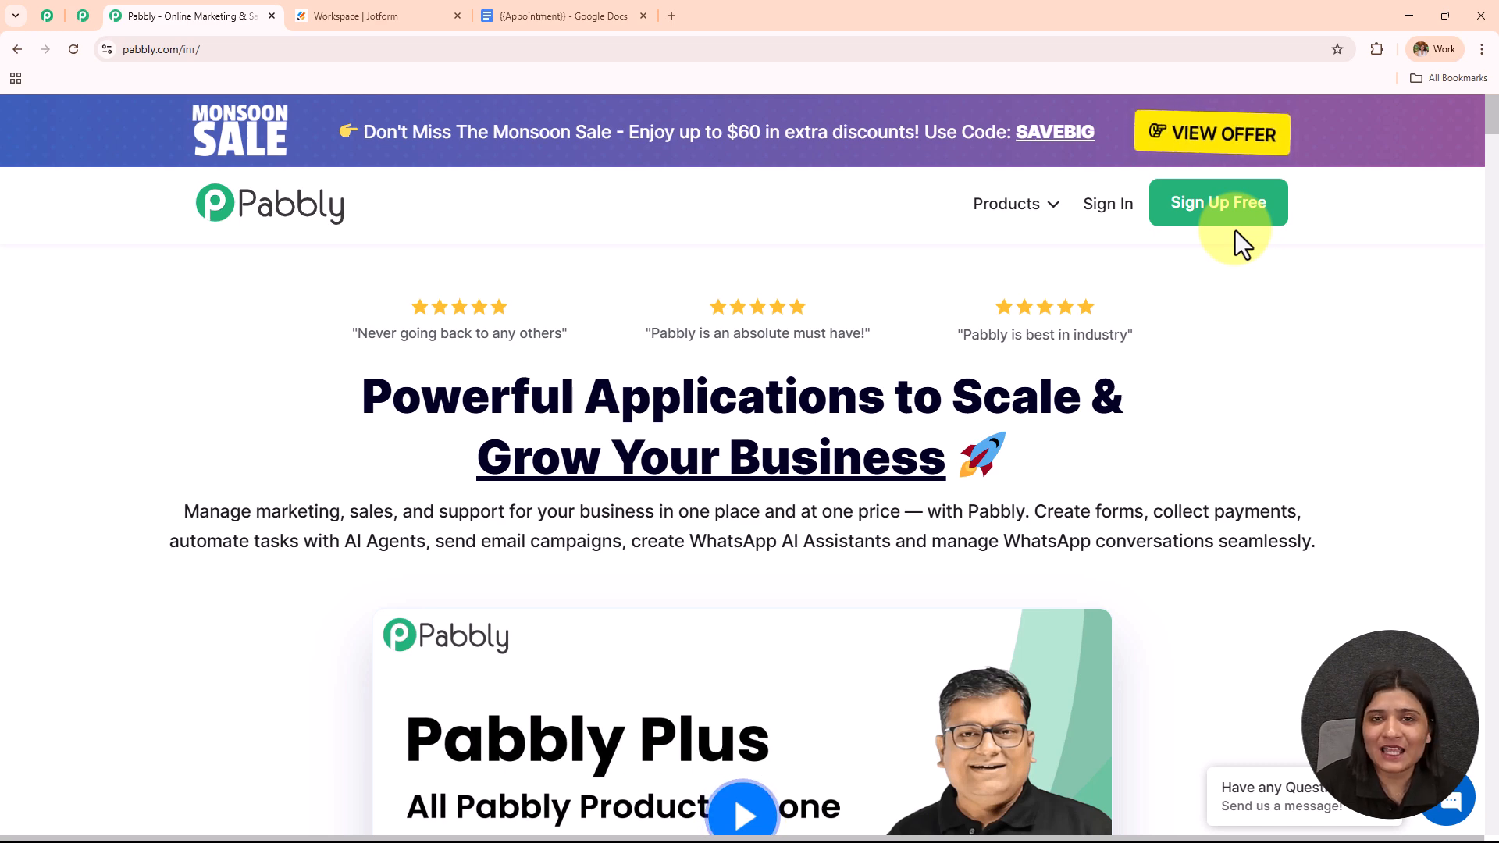
left_click(1106, 221)
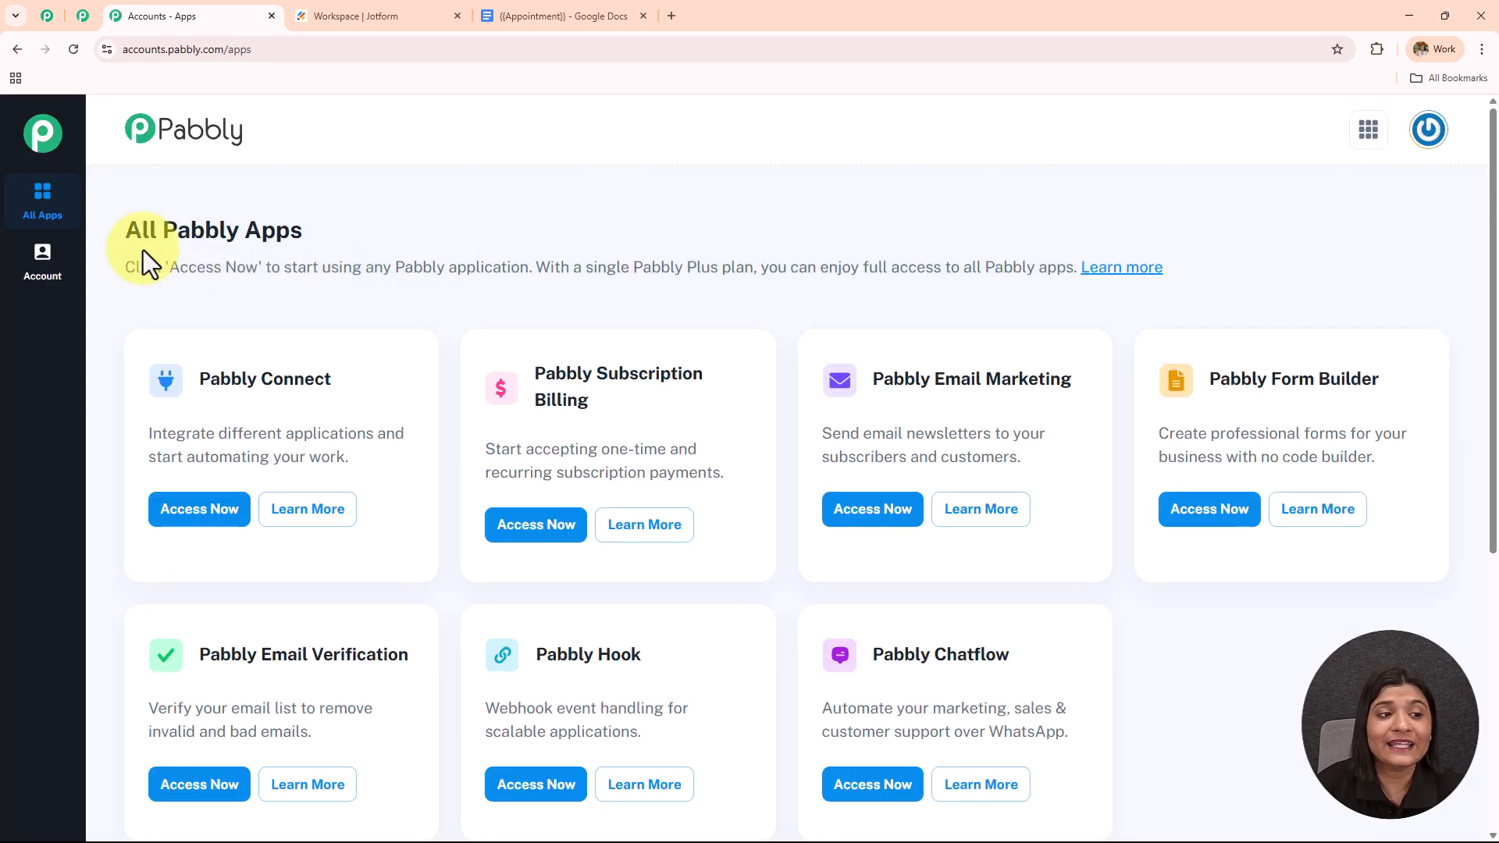
Access Pabbly Connect from the Pabbly apps and look over the folders on its dashboard
left_click_drag(235, 227, 442, 208)
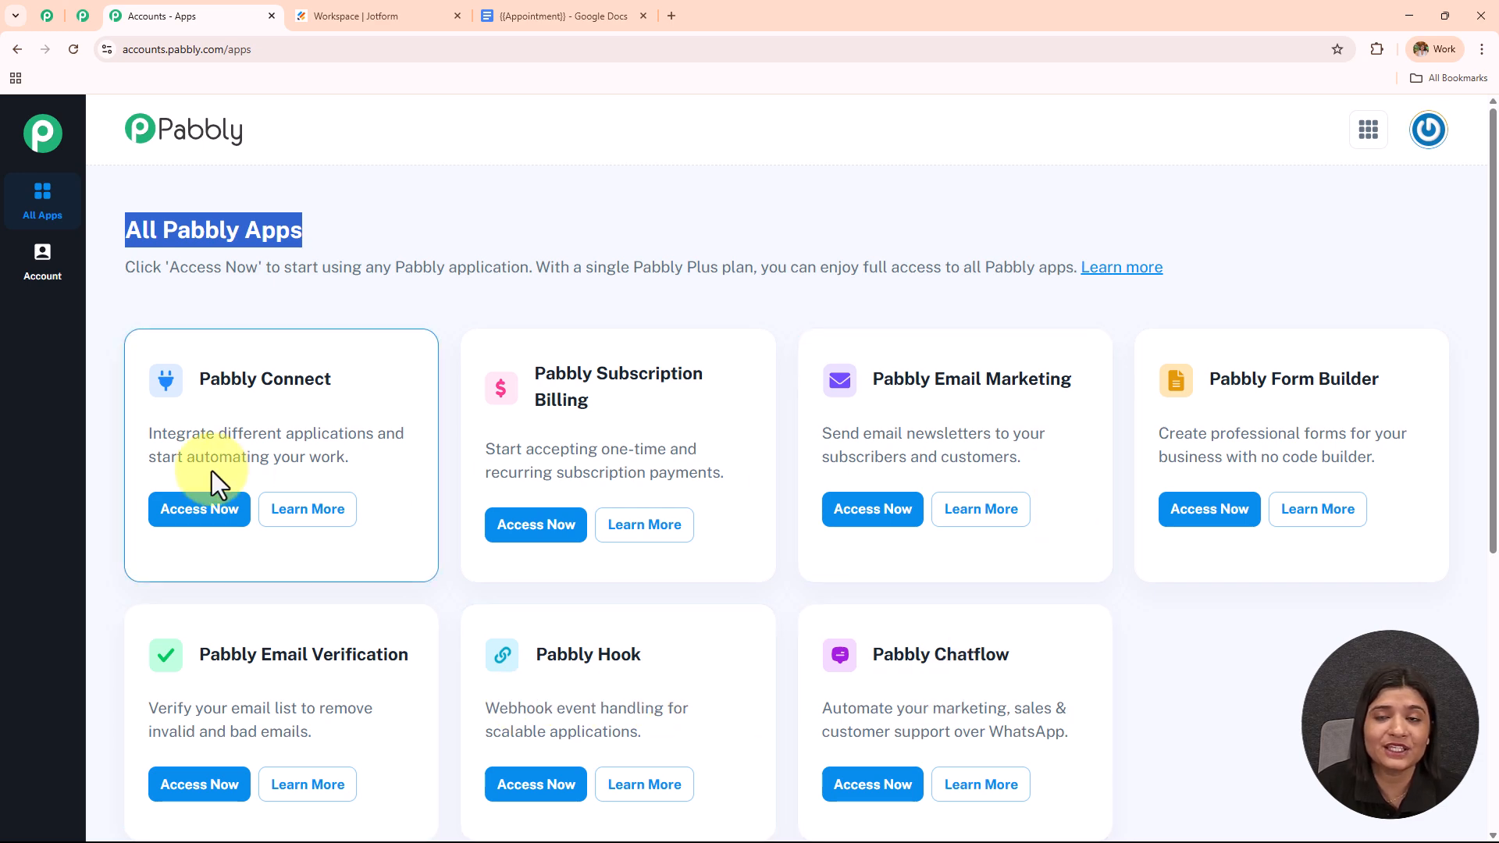
left_click_drag(200, 380, 324, 380)
left_click(205, 519)
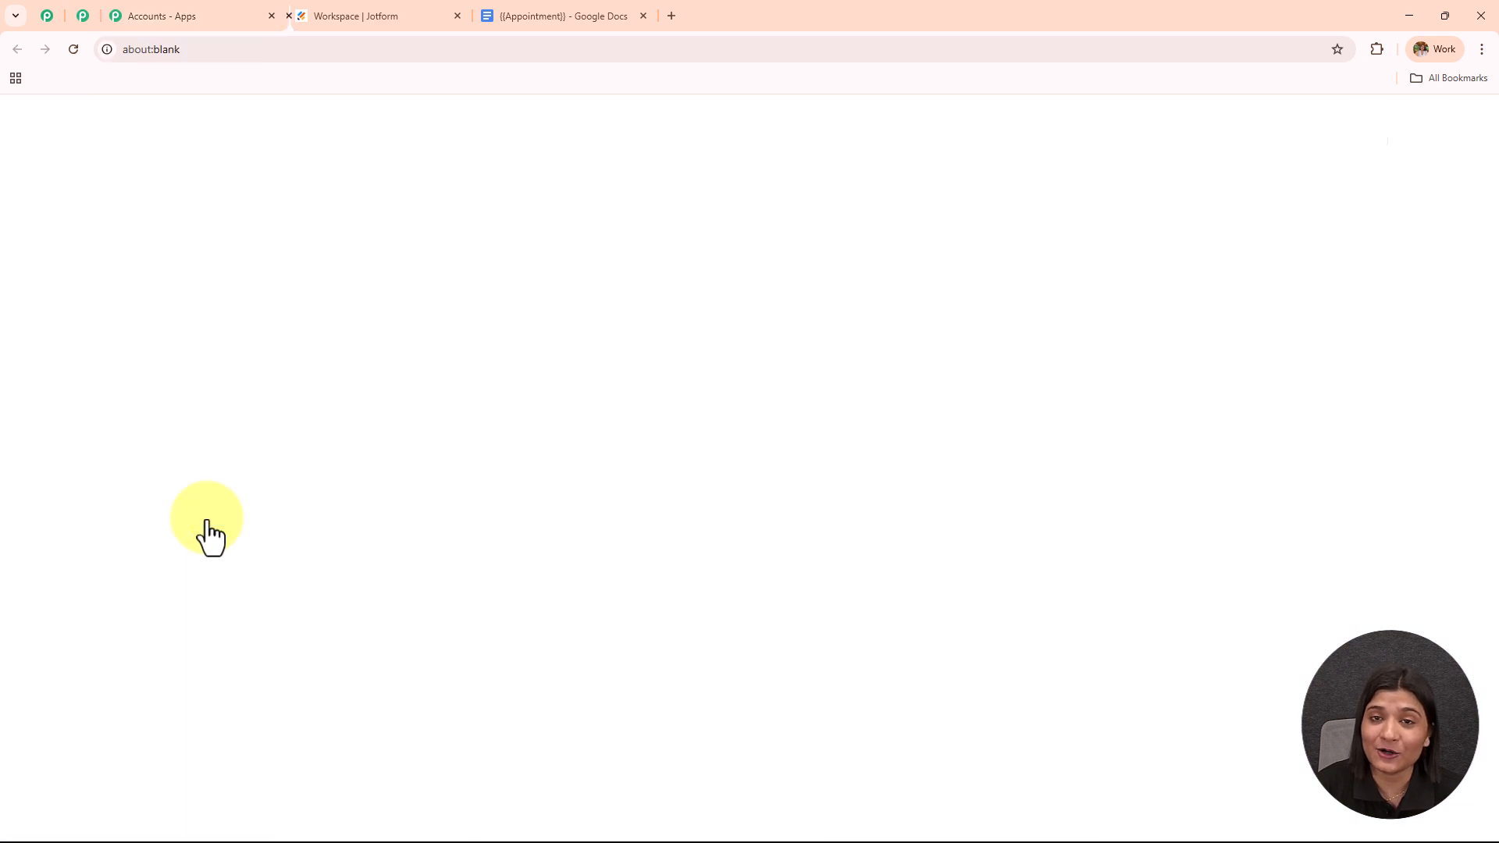
left_click_drag(124, 292, 413, 312)
scroll(717, 488, "down", 4)
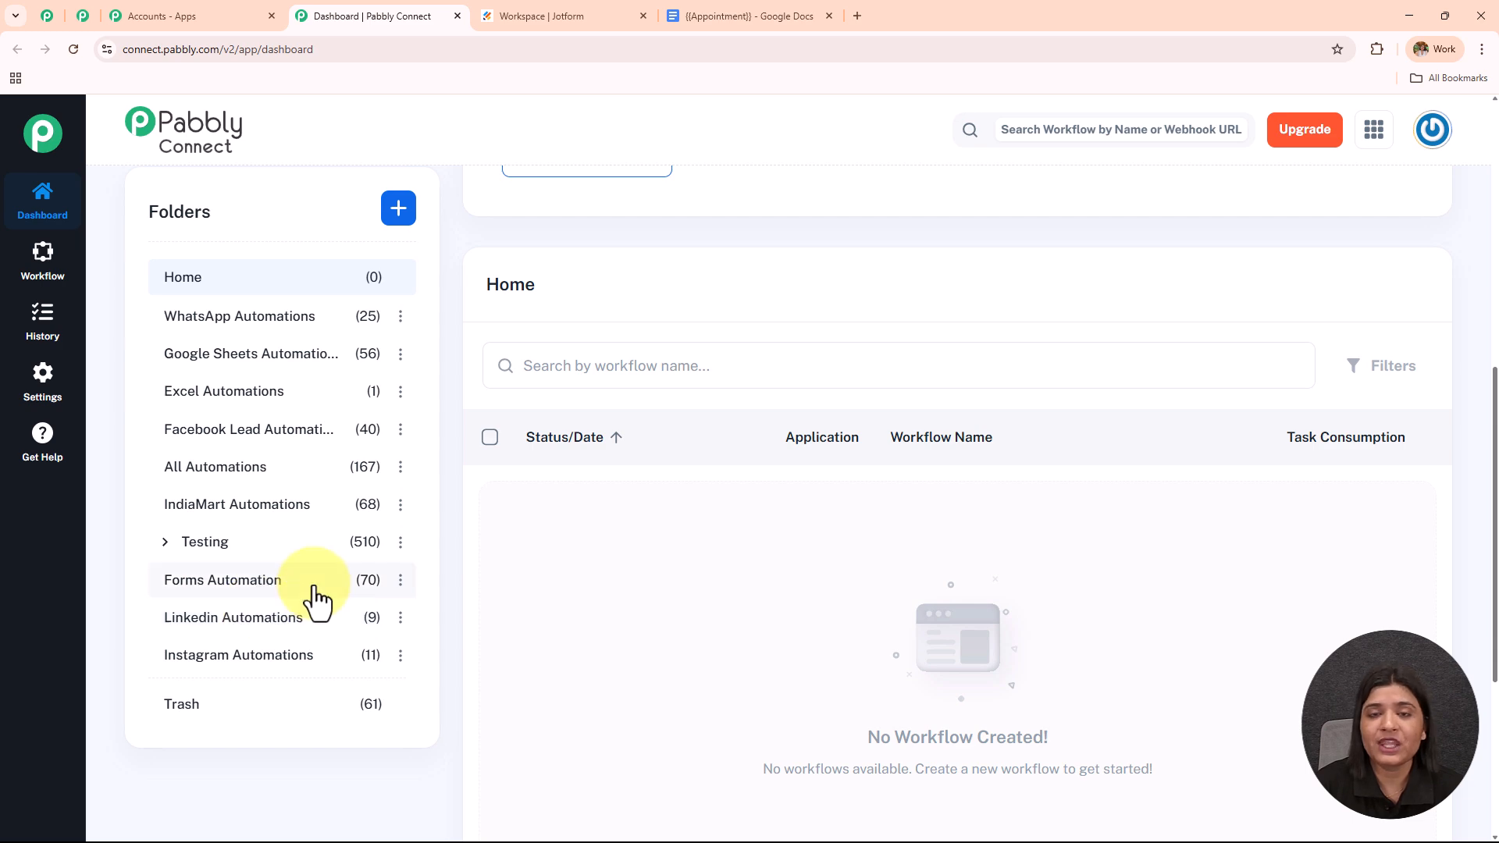
scroll(318, 575, "up", 2)
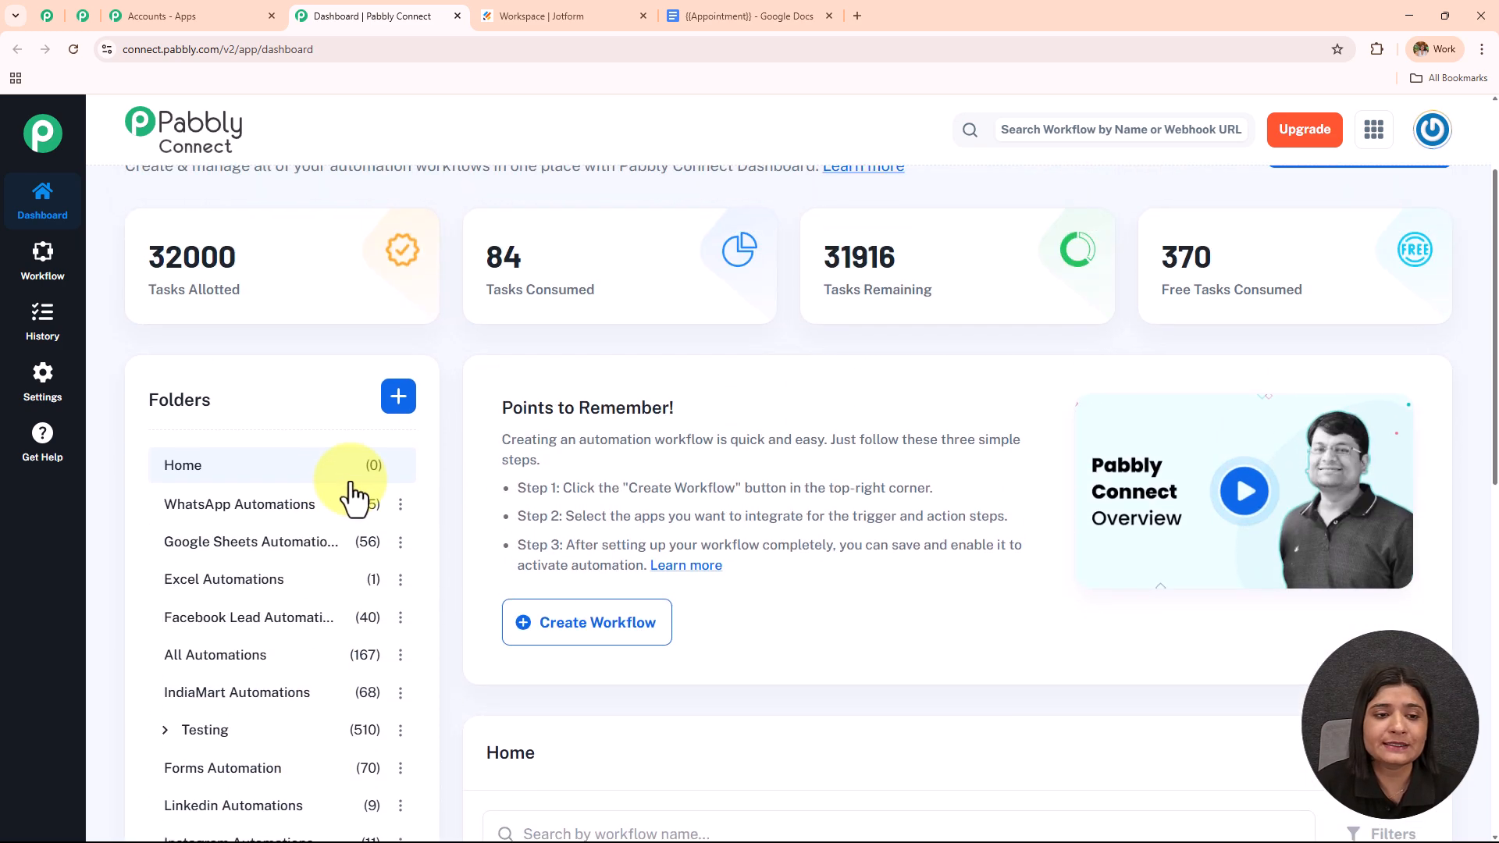
left_click(397, 398)
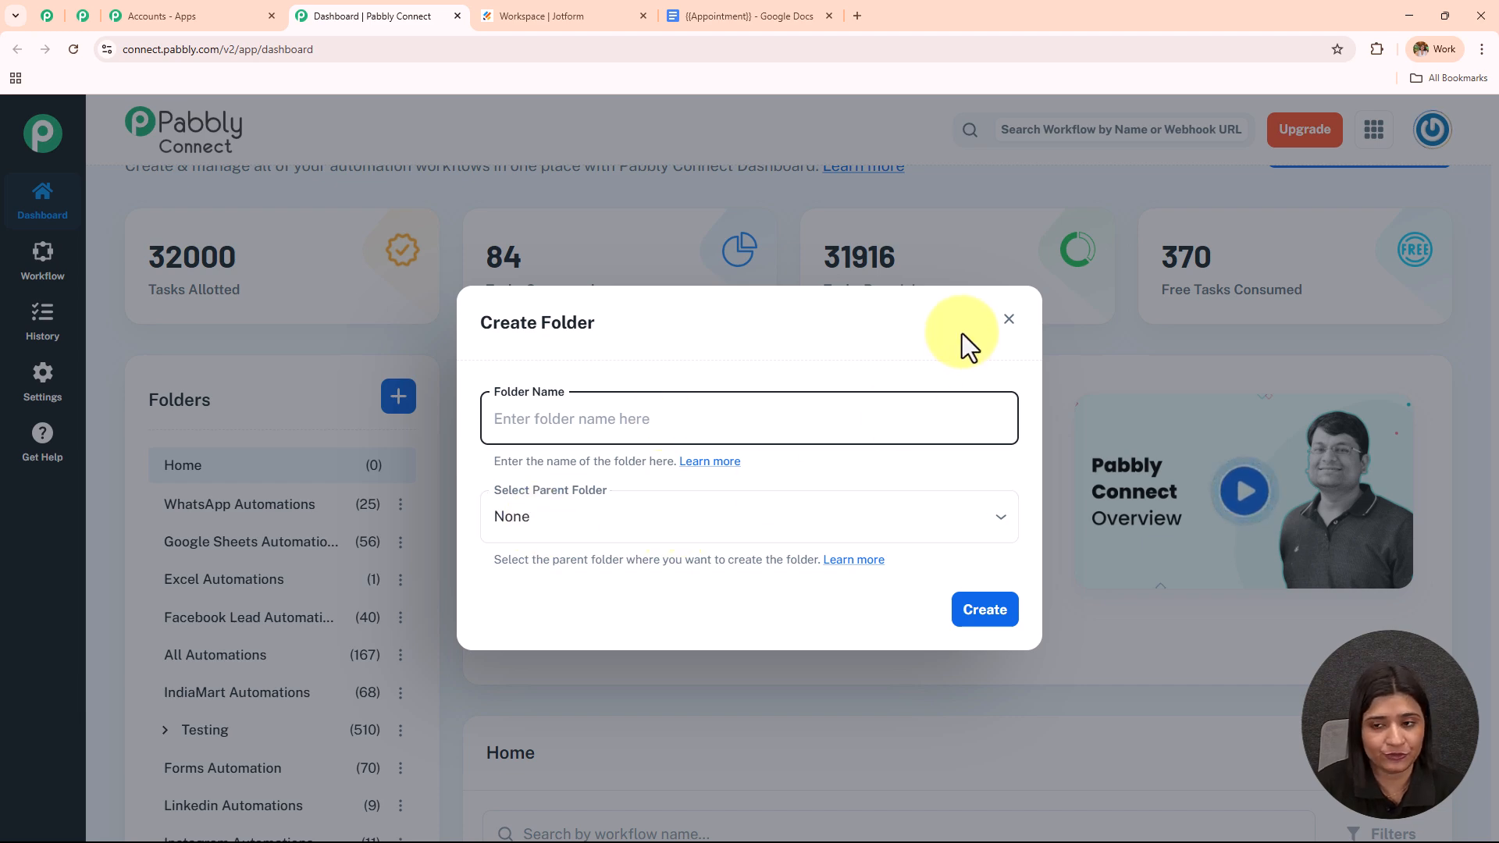
left_click(1020, 329)
left_click(1009, 320)
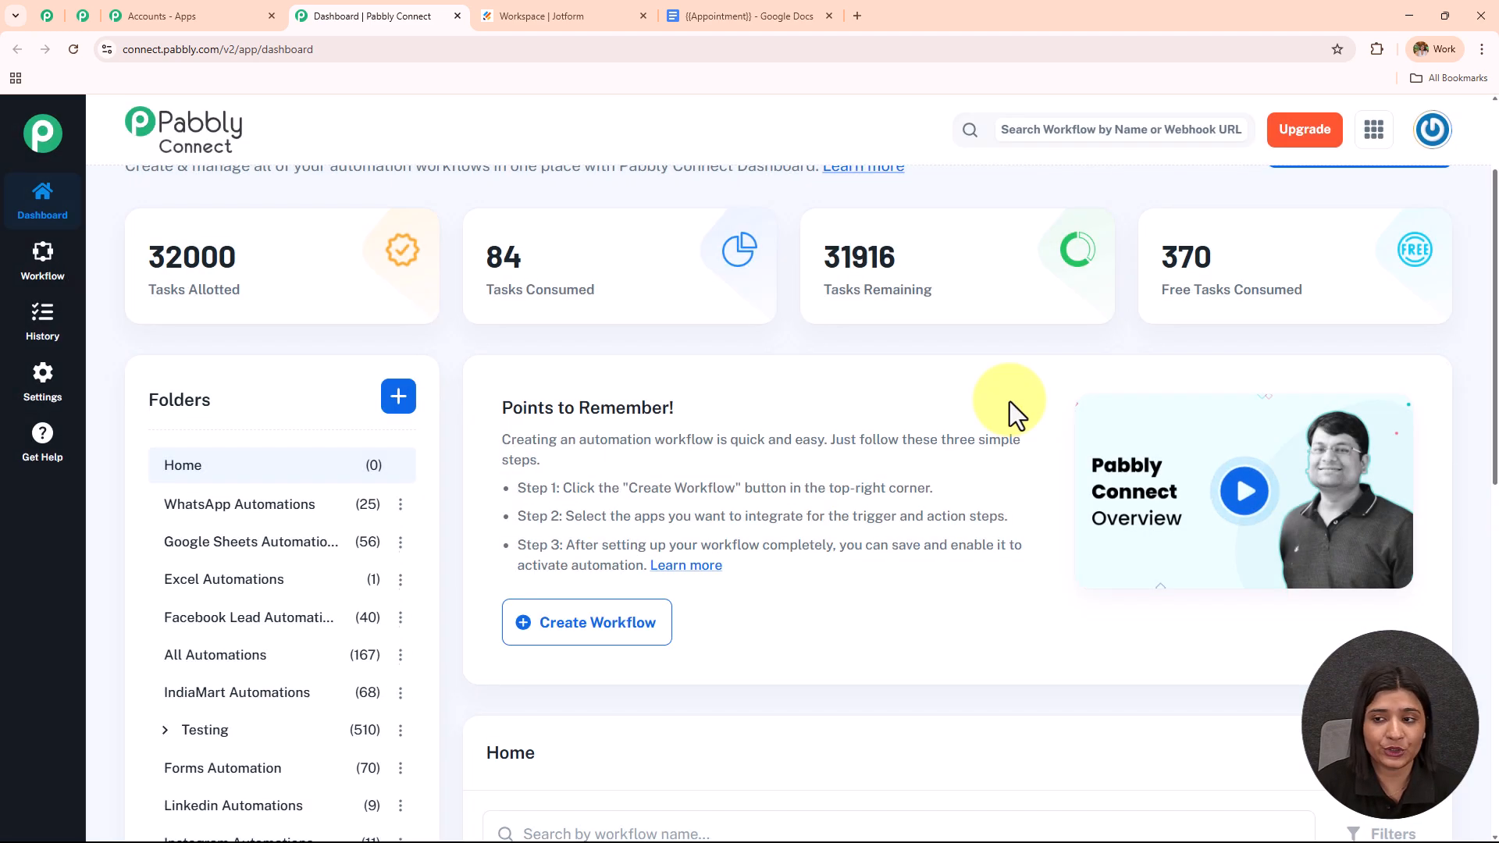
Start a workflow in the Classic builder and name it "Create a Document on Google Docs from JotForm Submission"
scroll(1015, 343, "up", 2)
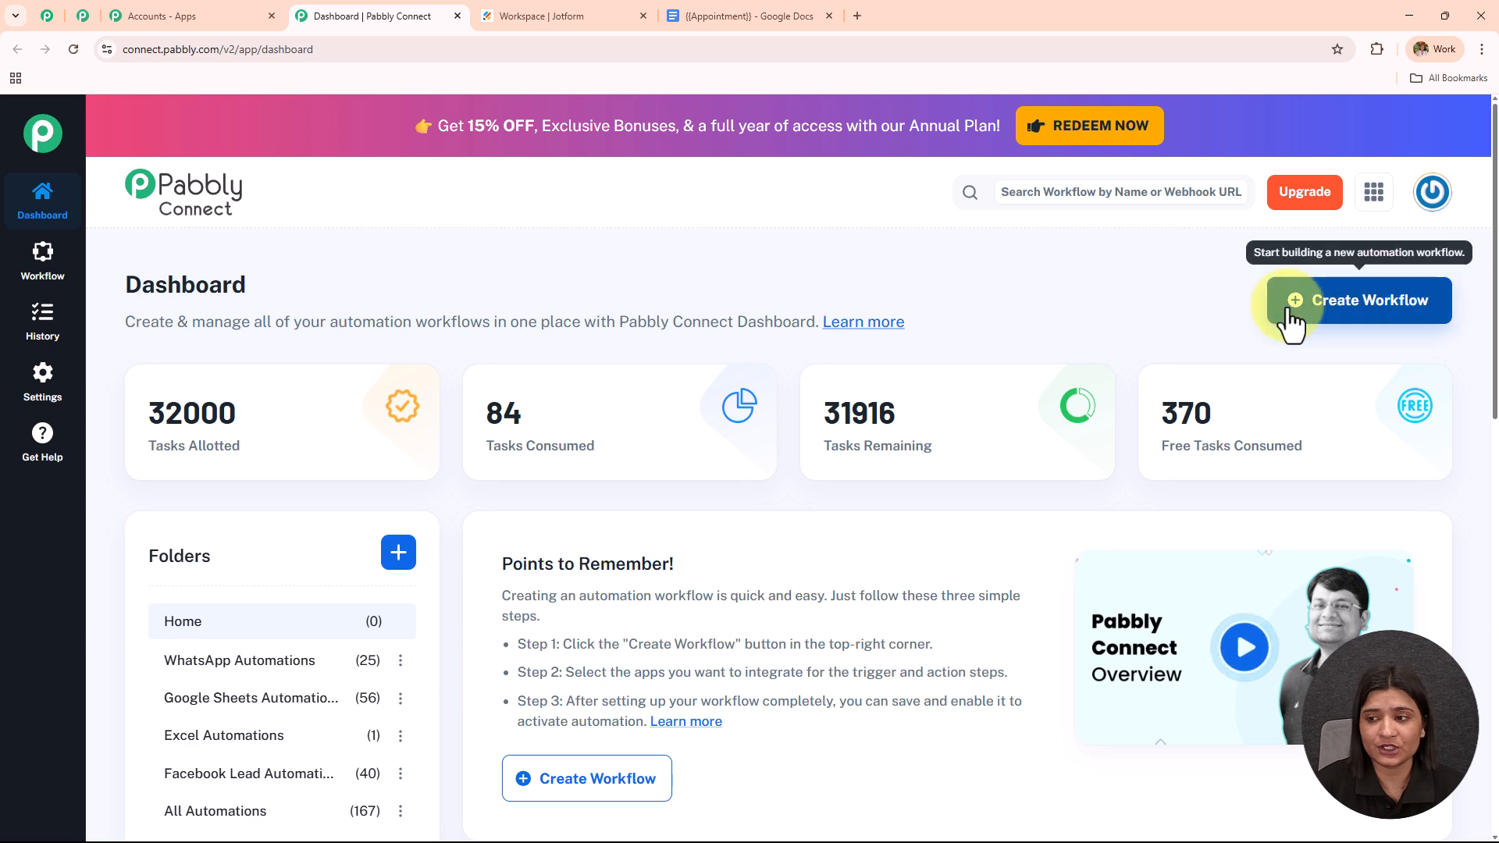
left_click(1347, 316)
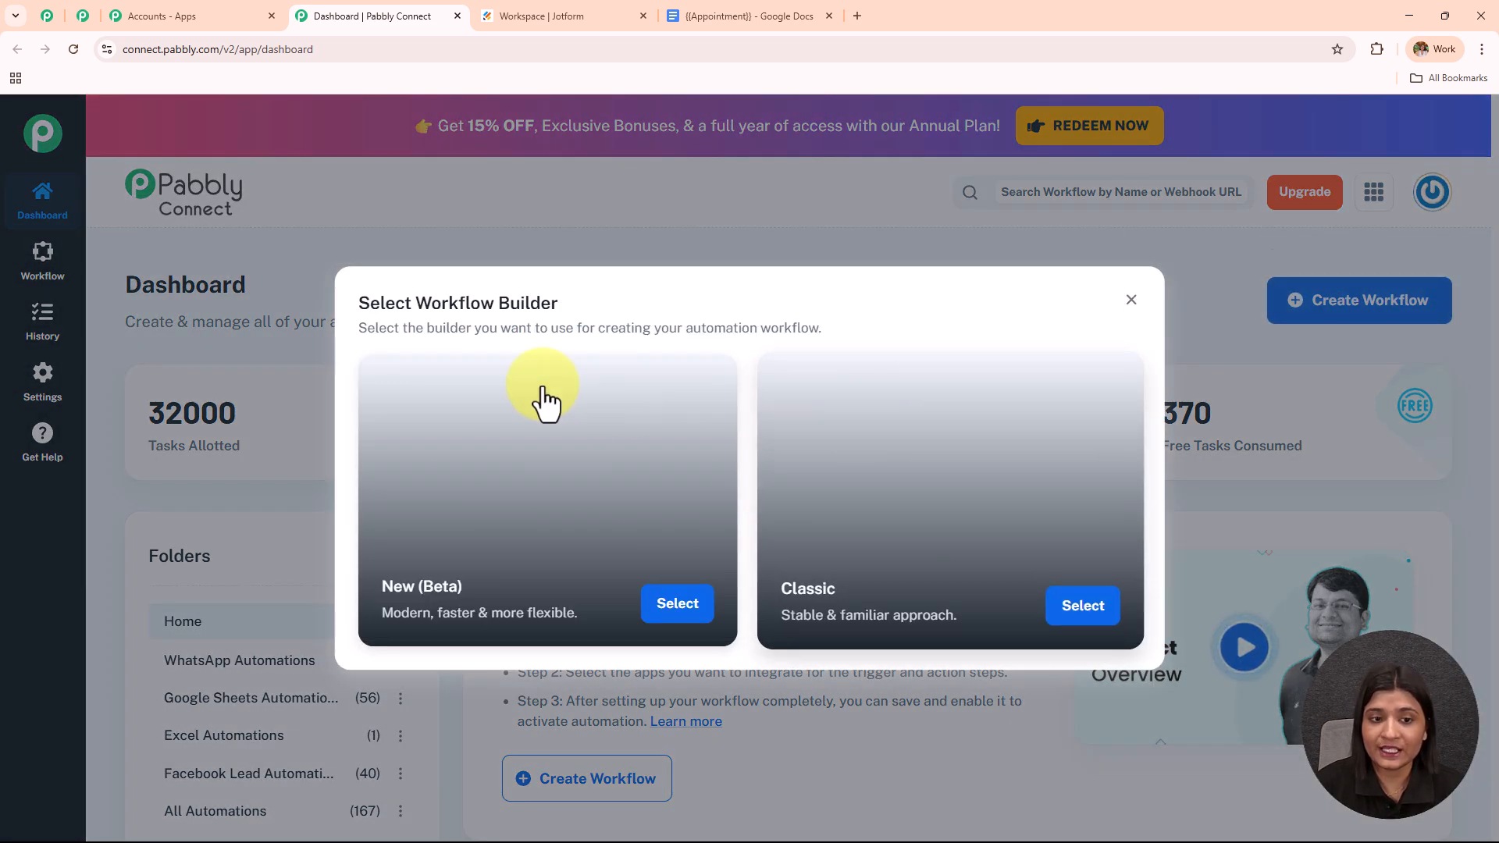
left_click_drag(415, 309, 621, 296)
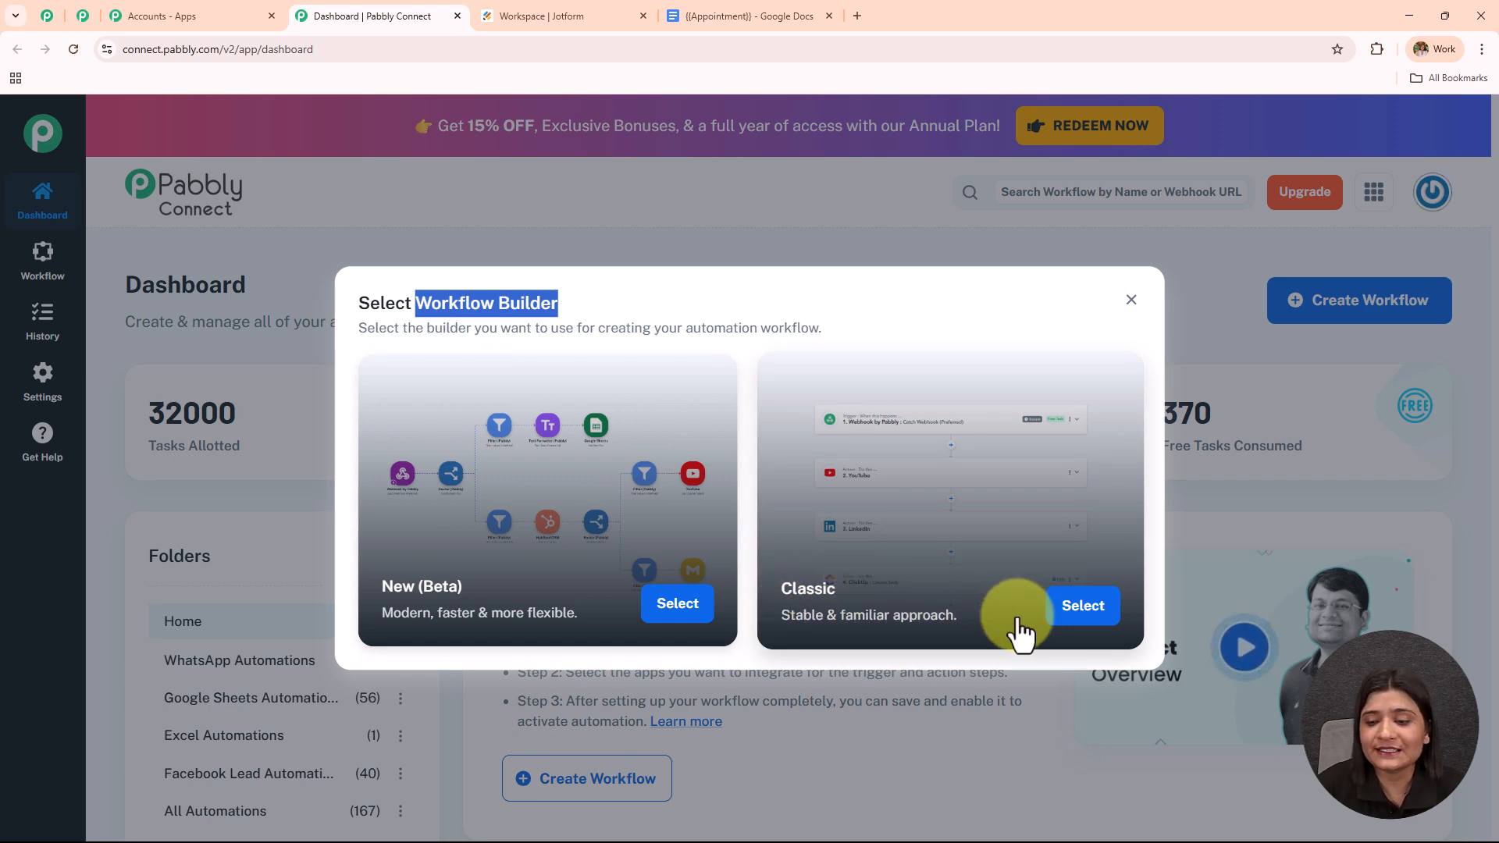
left_click(1076, 609)
key("ctrl+a")
key("BackSpace")
type("Create a Document on Google Docs from JotForm Submission")
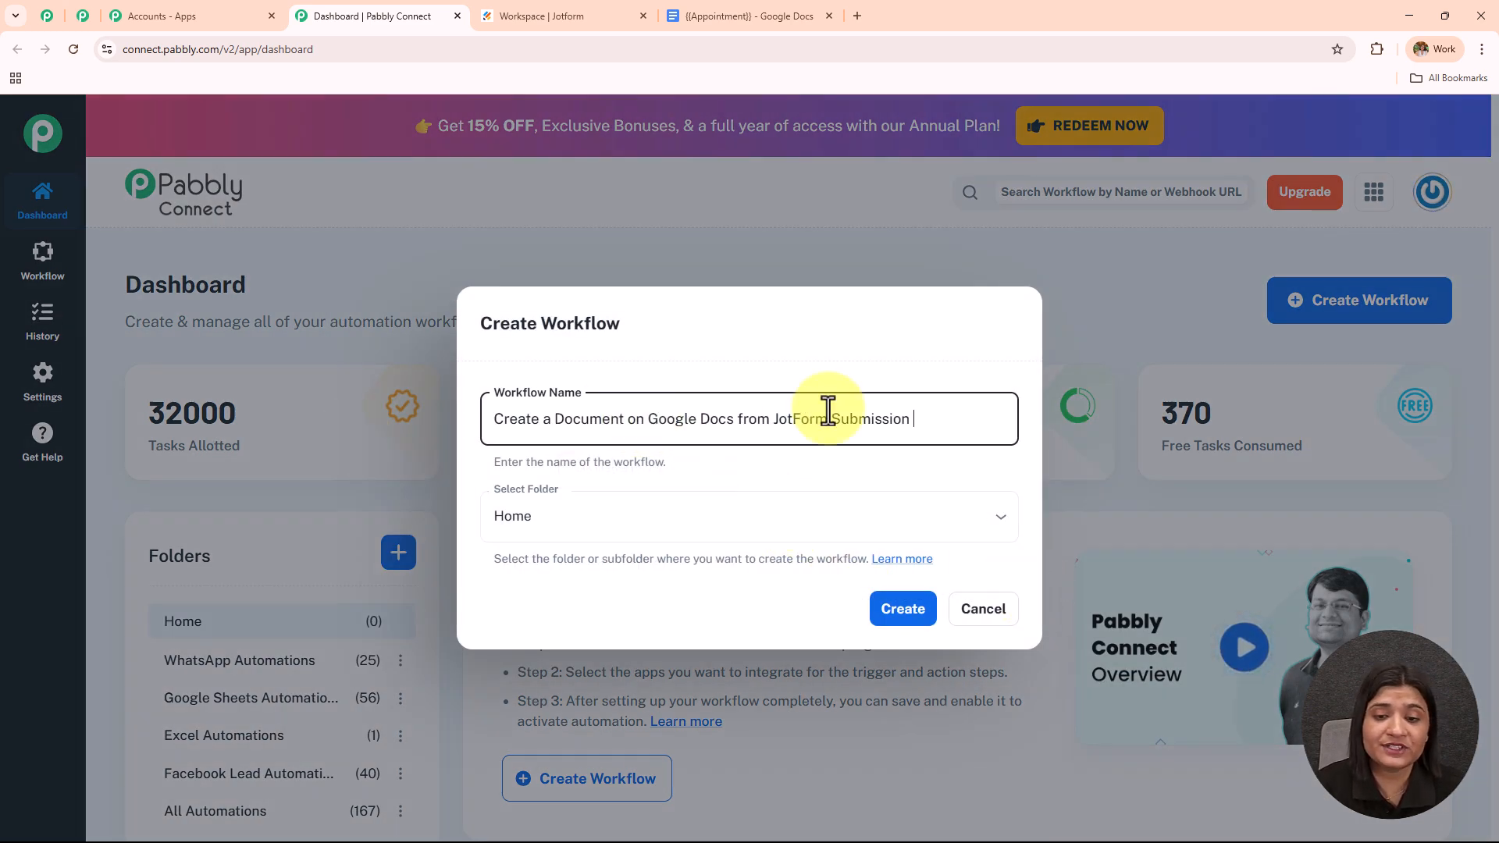
left_click_drag(922, 425, 383, 442)
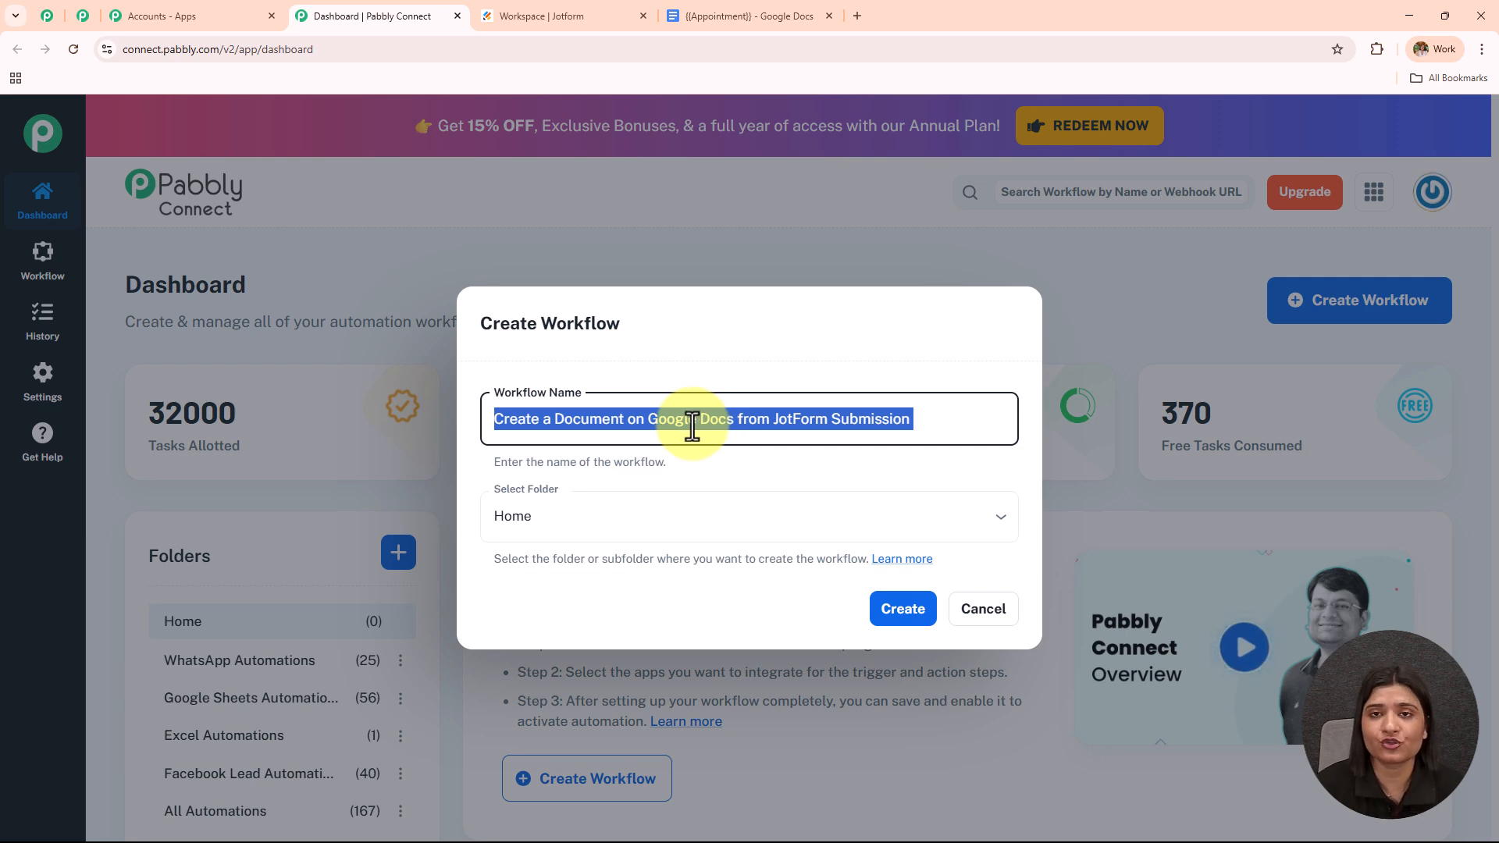
Choose the Forms Automation folder for the workflow and create it
left_click(602, 515)
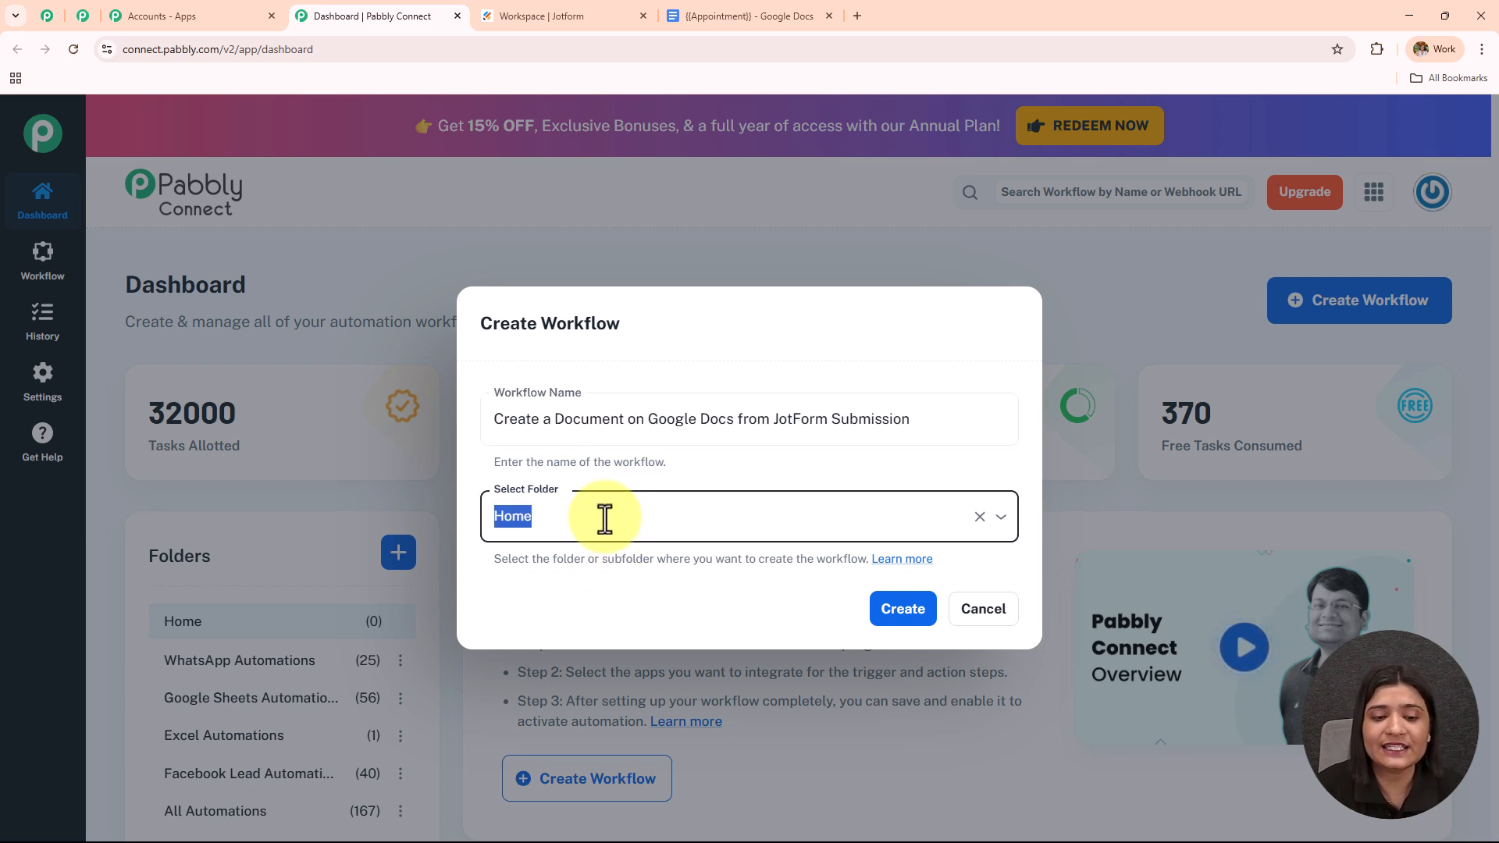
left_click(604, 516)
scroll(621, 434, "down", 5)
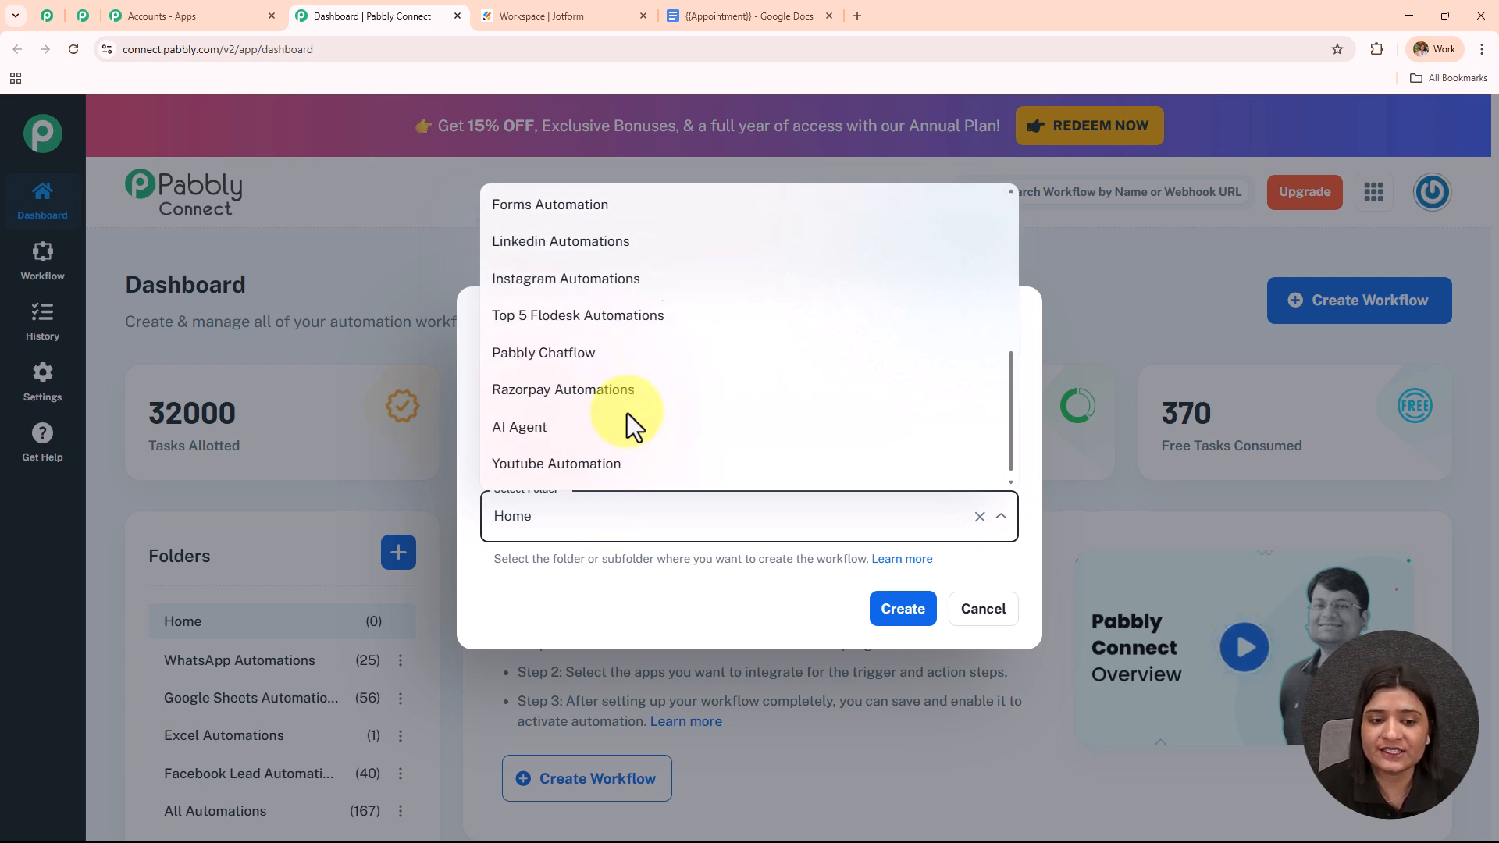
scroll(629, 430, "up", 5)
scroll(629, 430, "down", 4)
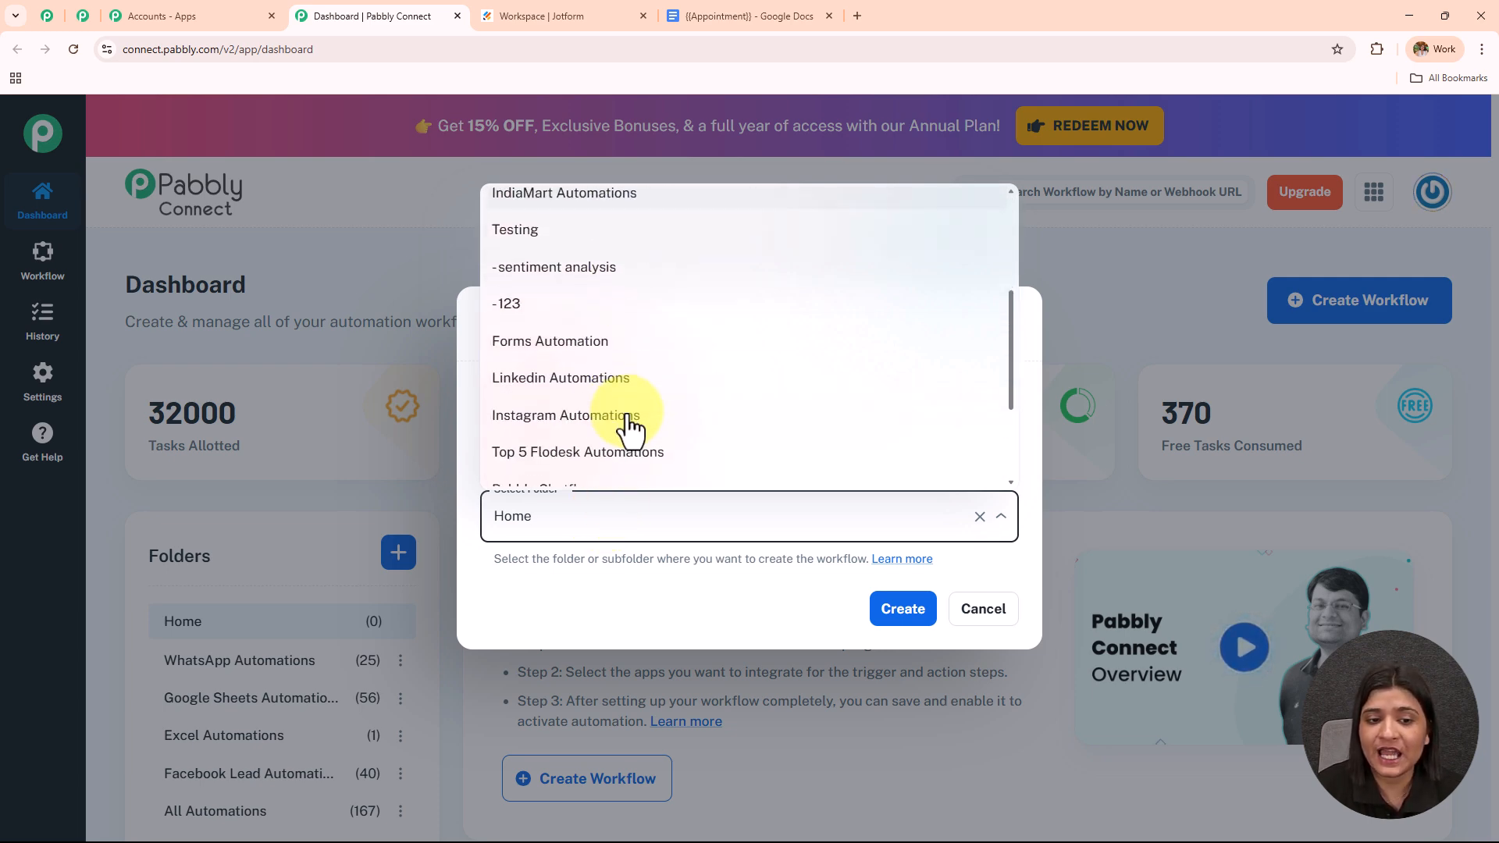
scroll(628, 431, "down", 1)
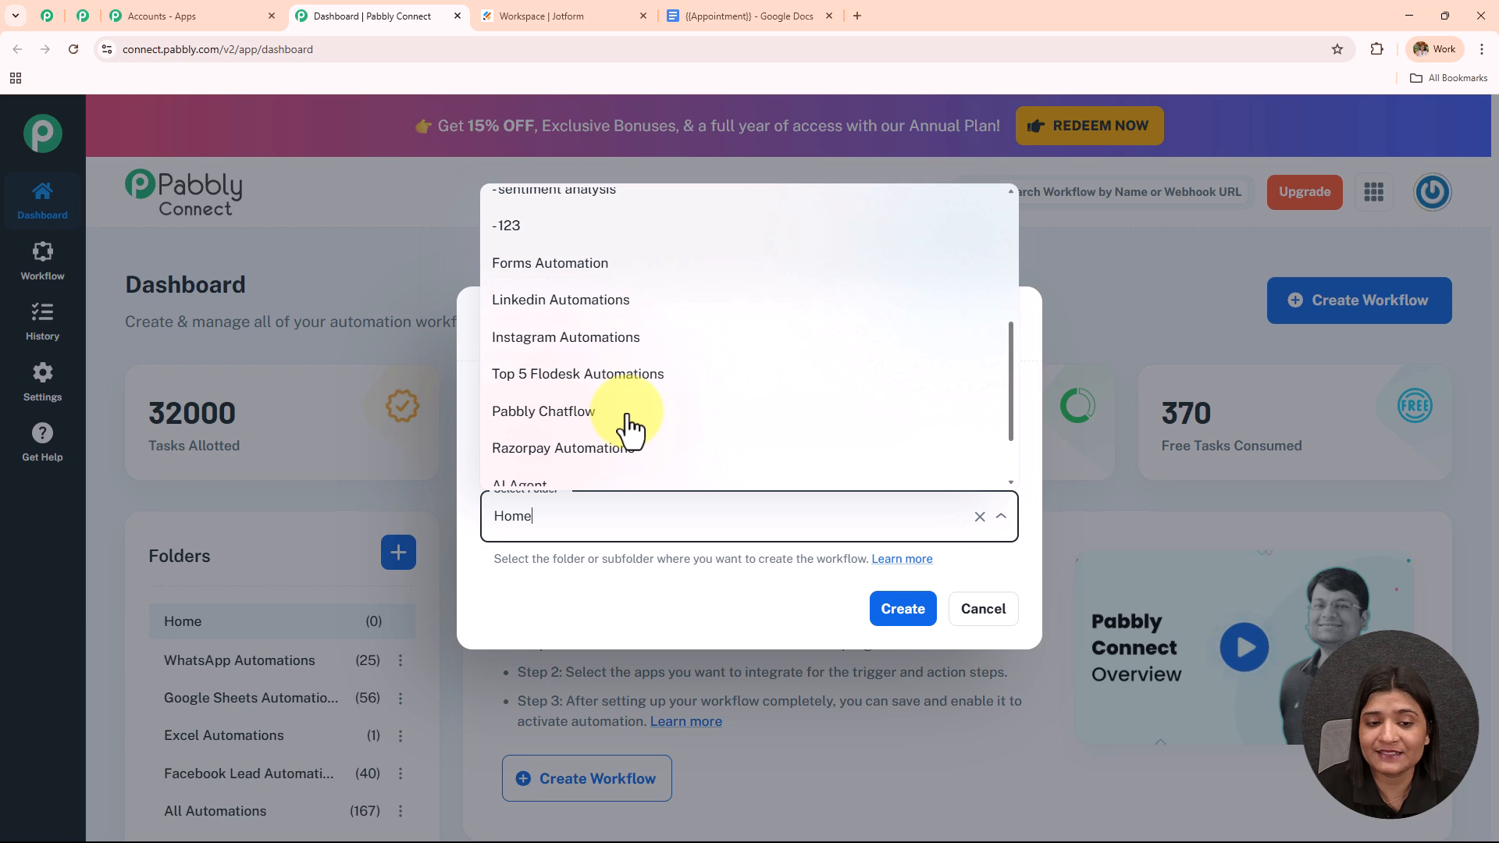
left_click(551, 262)
left_click(887, 625)
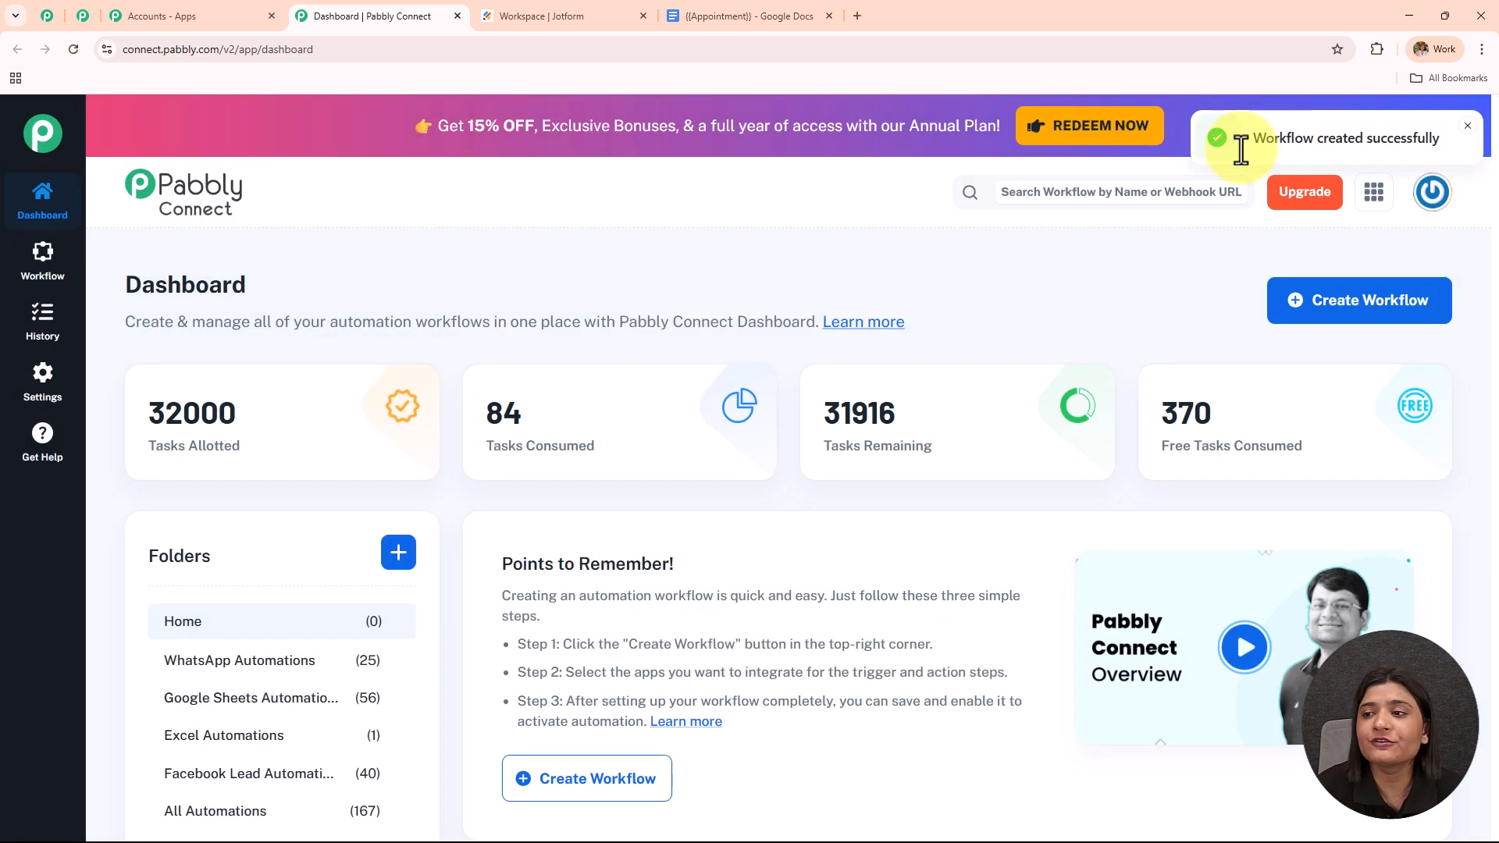
left_click_drag(1242, 150, 1437, 161)
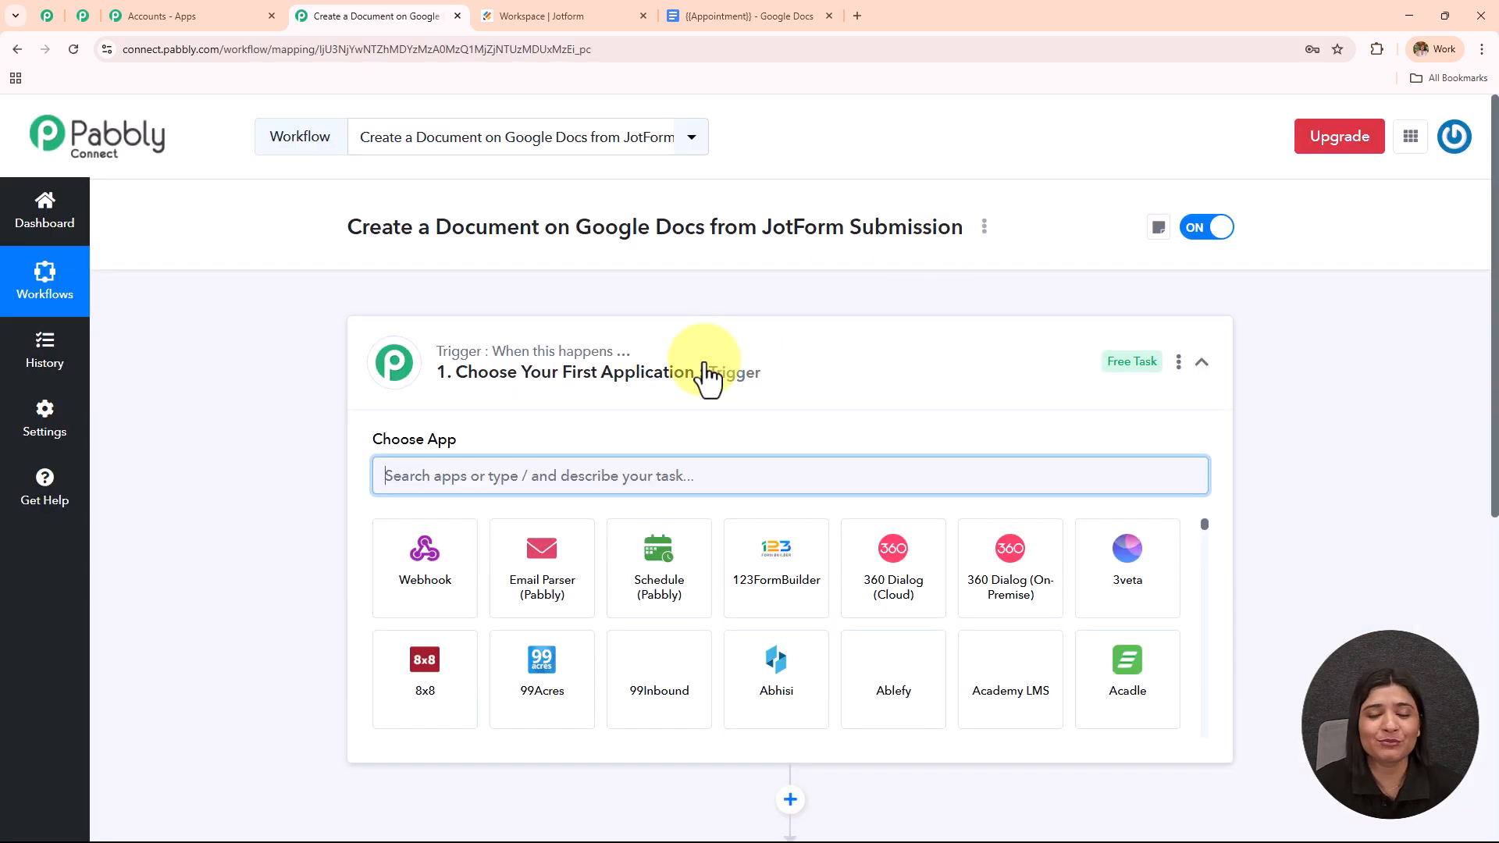
Collapse the trigger step, look over the Jotform workspace and the Google Docs appointment template, and return to the workflow
left_click(706, 374)
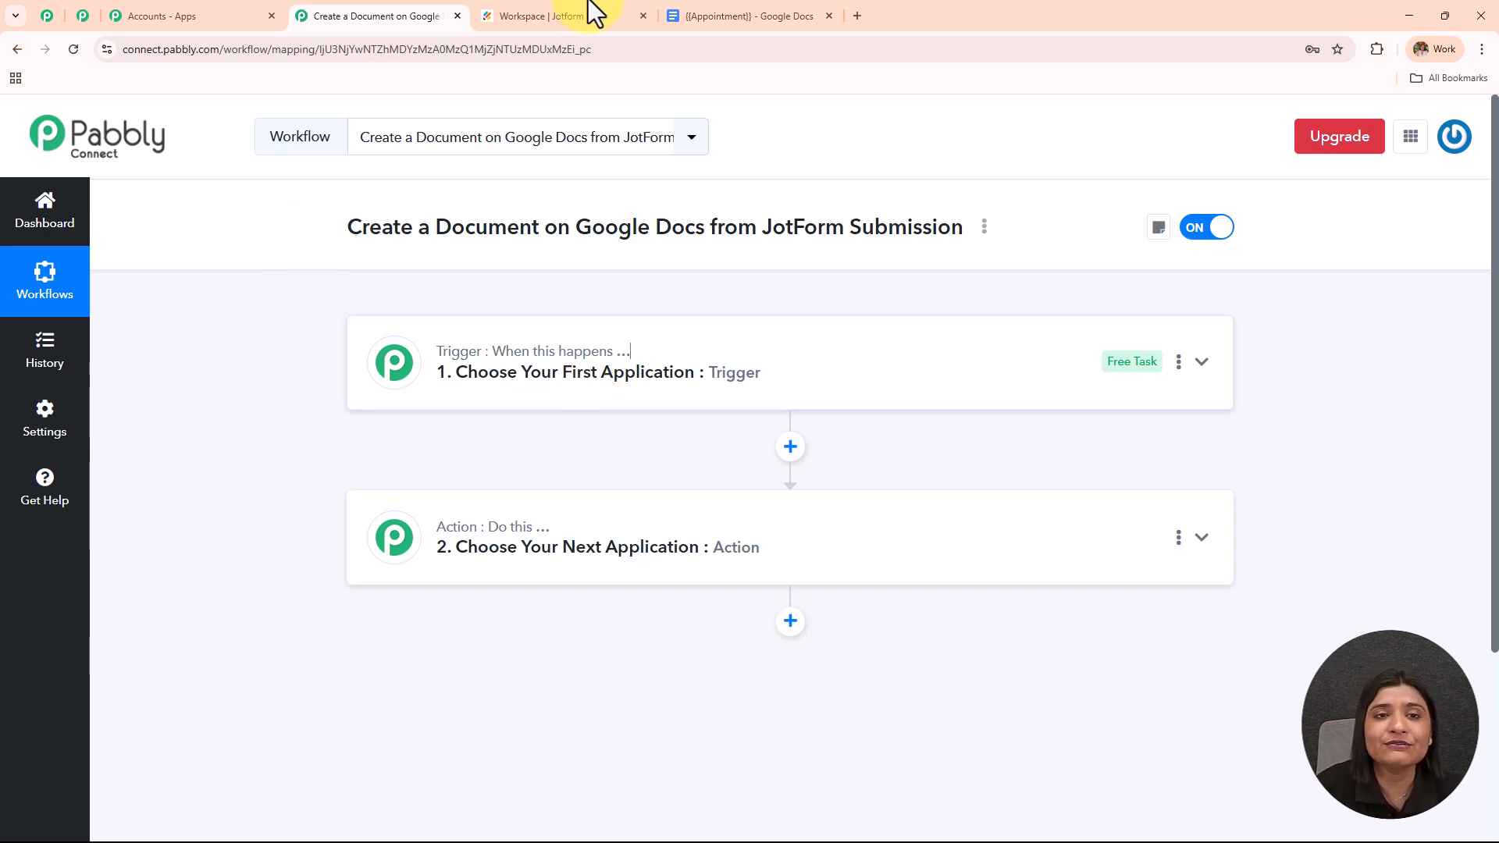
left_click(635, 11)
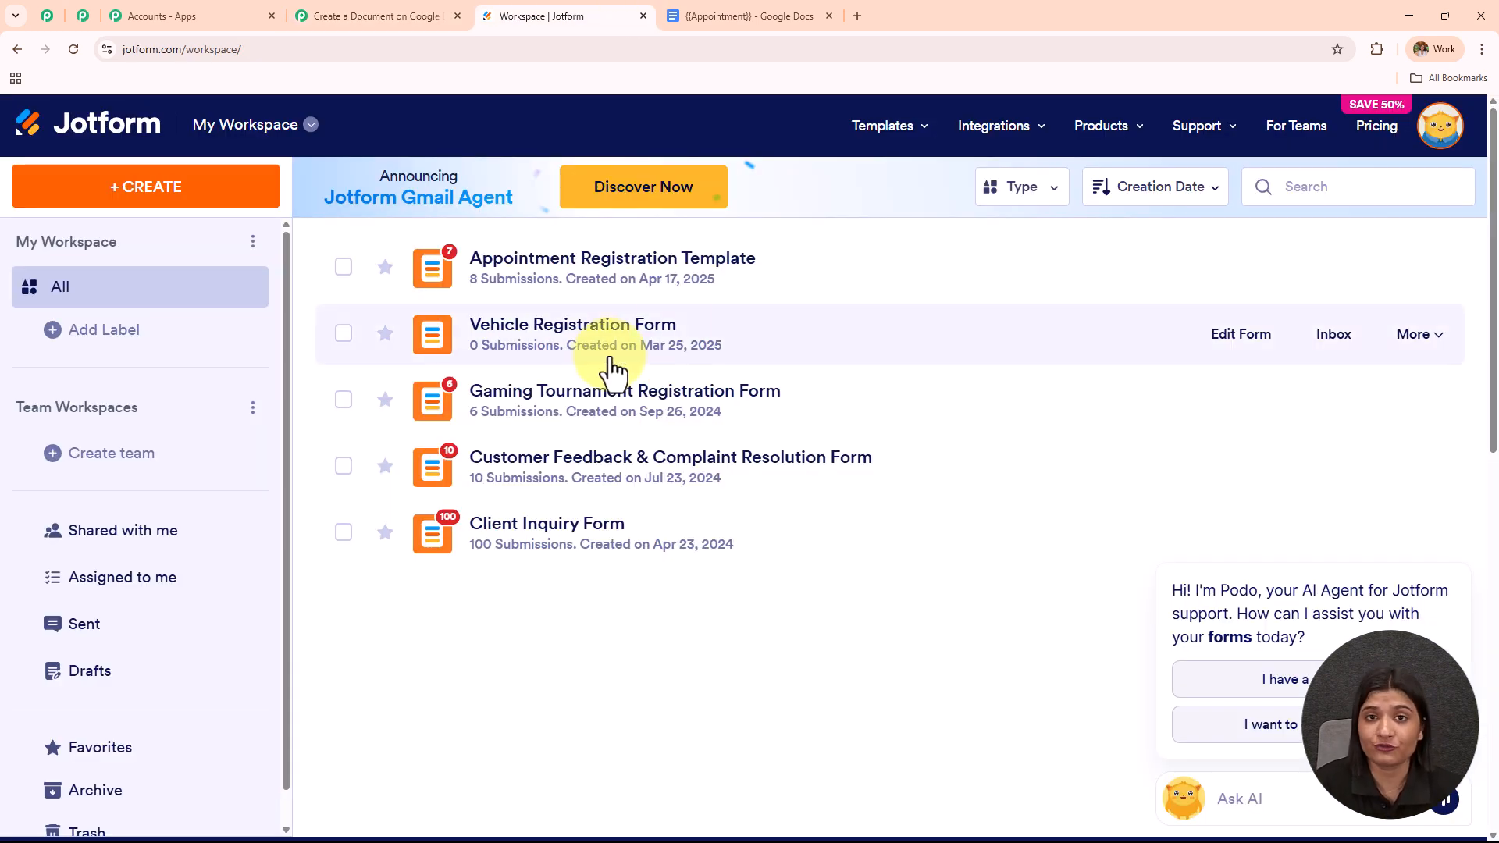
left_click(726, 17)
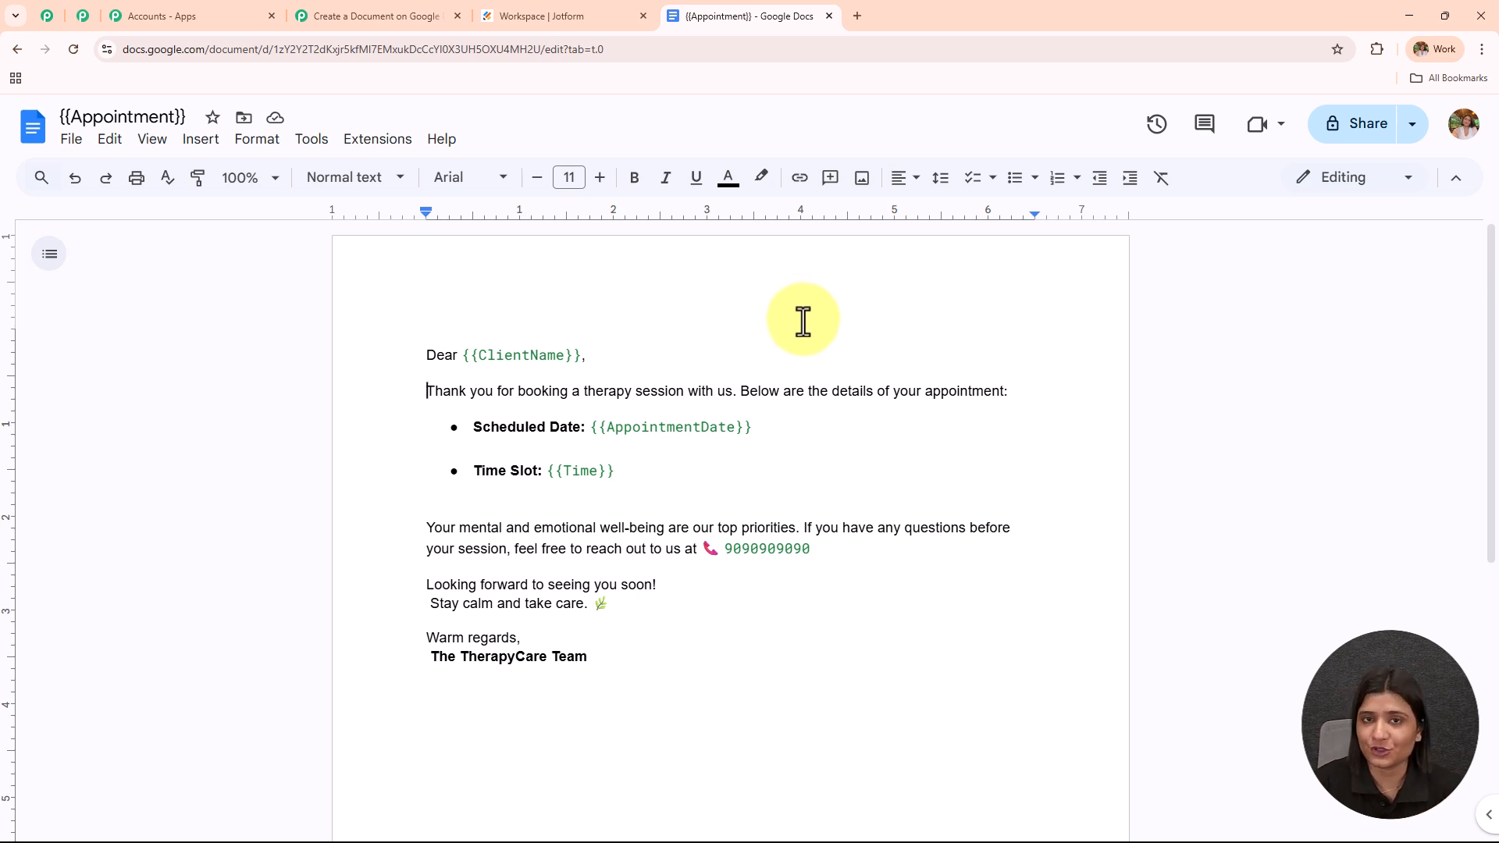
left_click(394, 16)
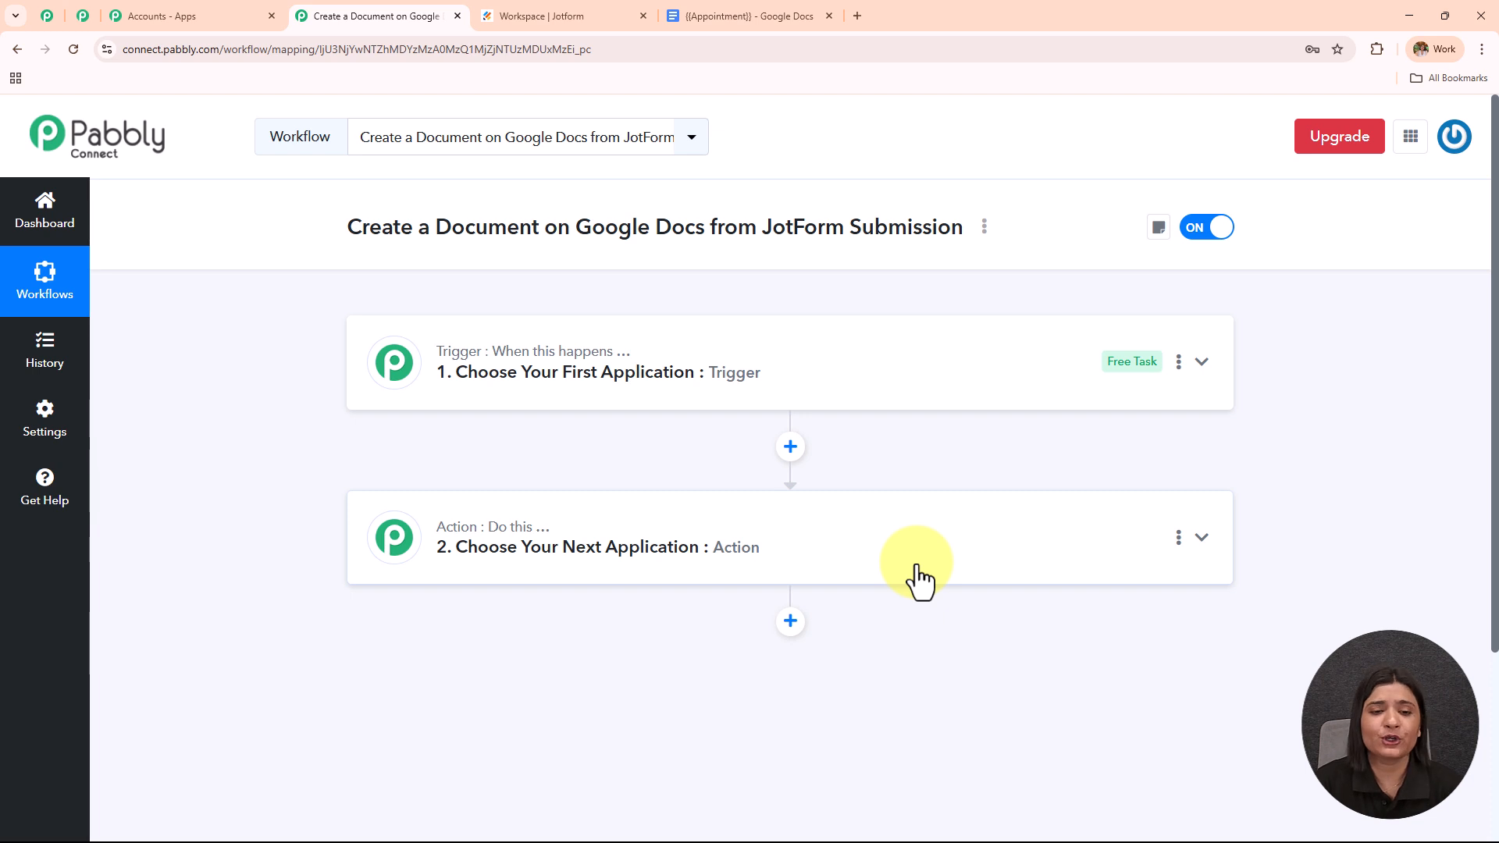
Set the trigger app to Jotform with the New Response event and read the setup instructions for its webhook URL
mouse_move(629, 367)
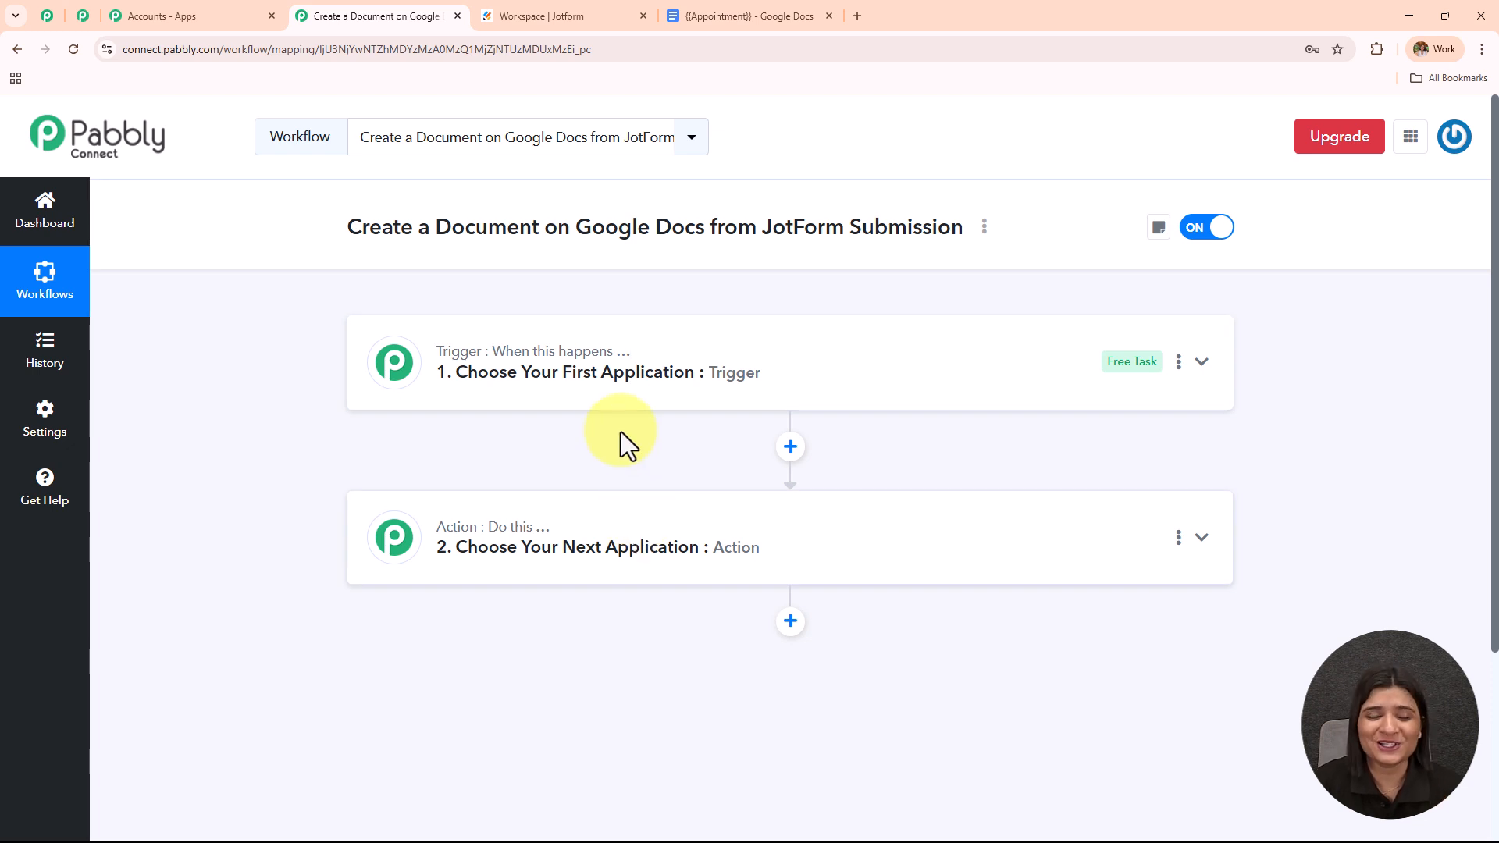
left_click(616, 395)
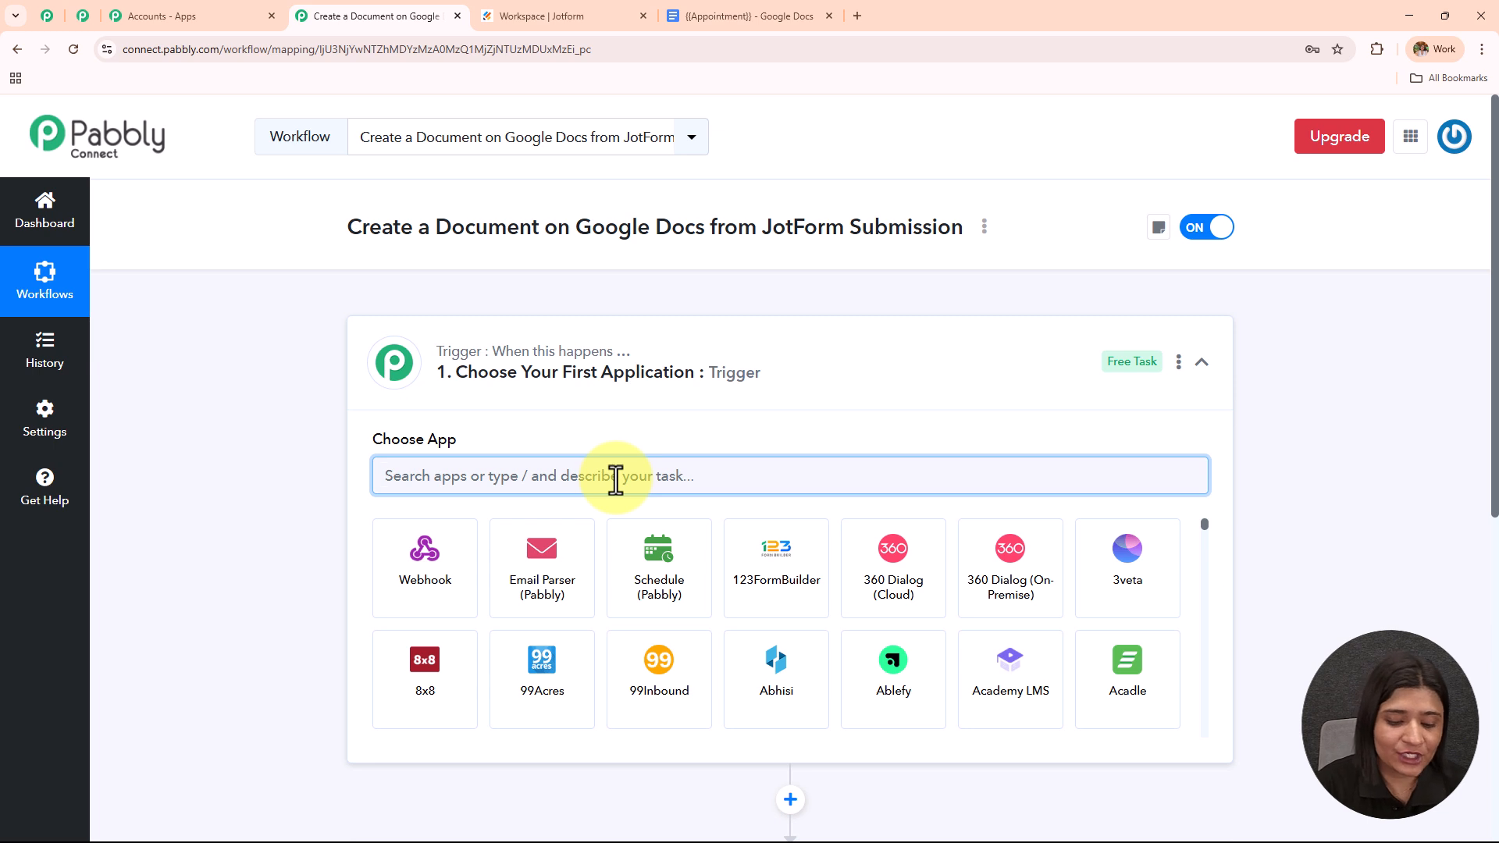
type("Jotf")
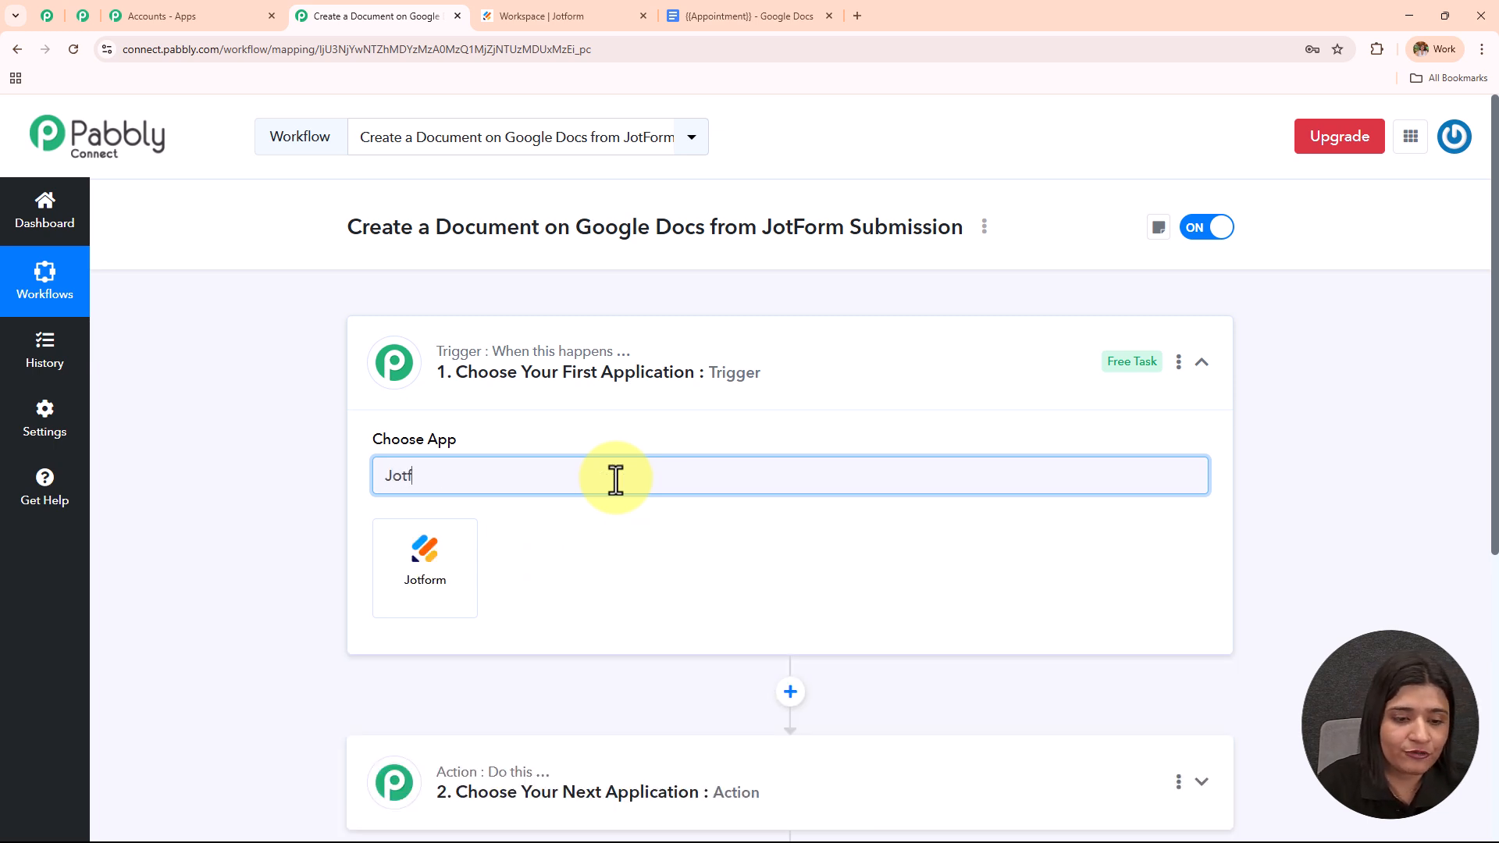
left_click(468, 596)
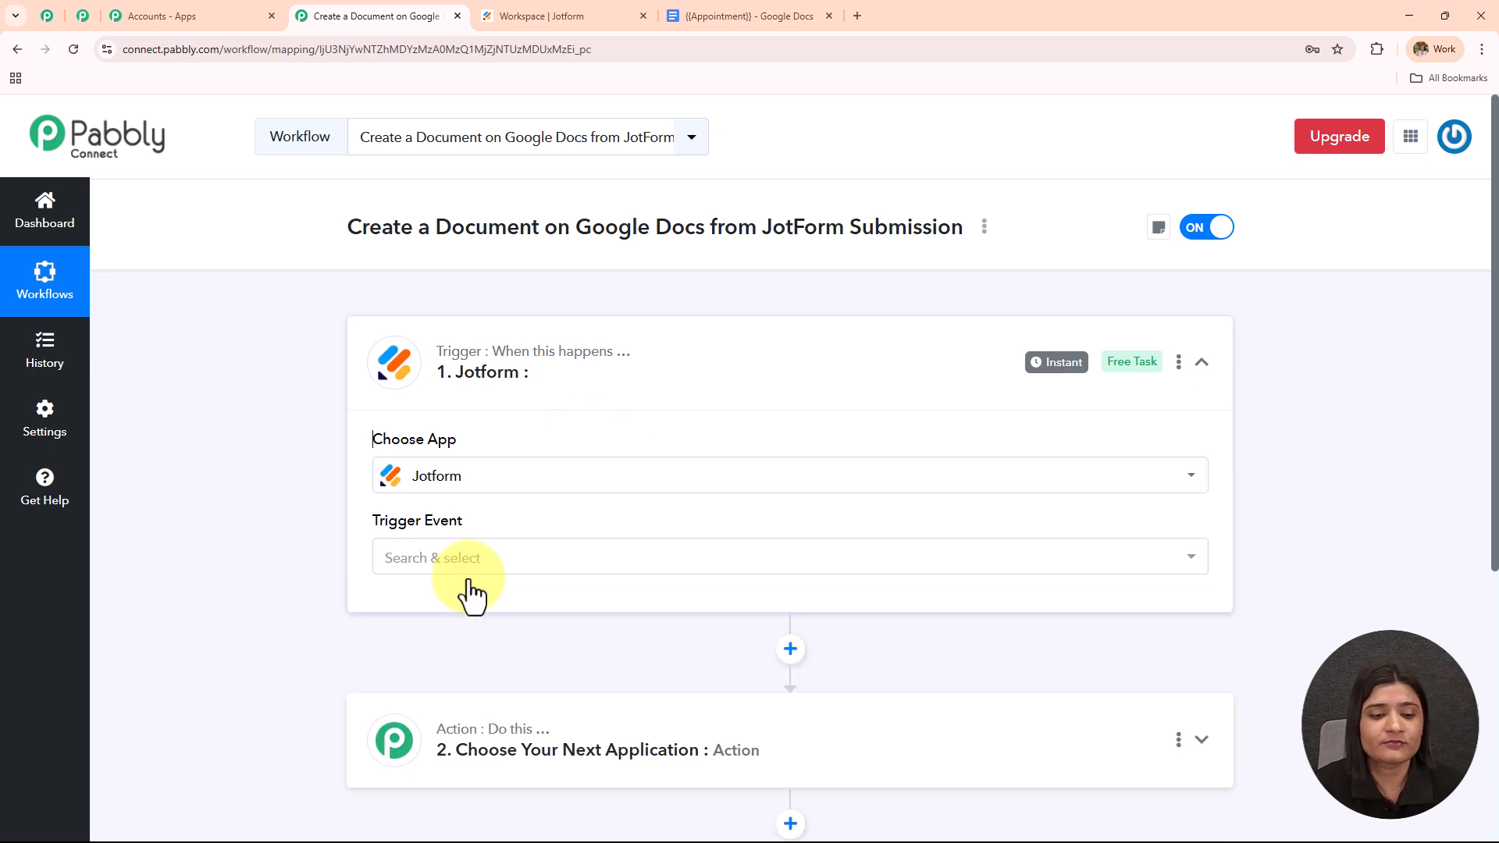
left_click(467, 569)
left_click(492, 653)
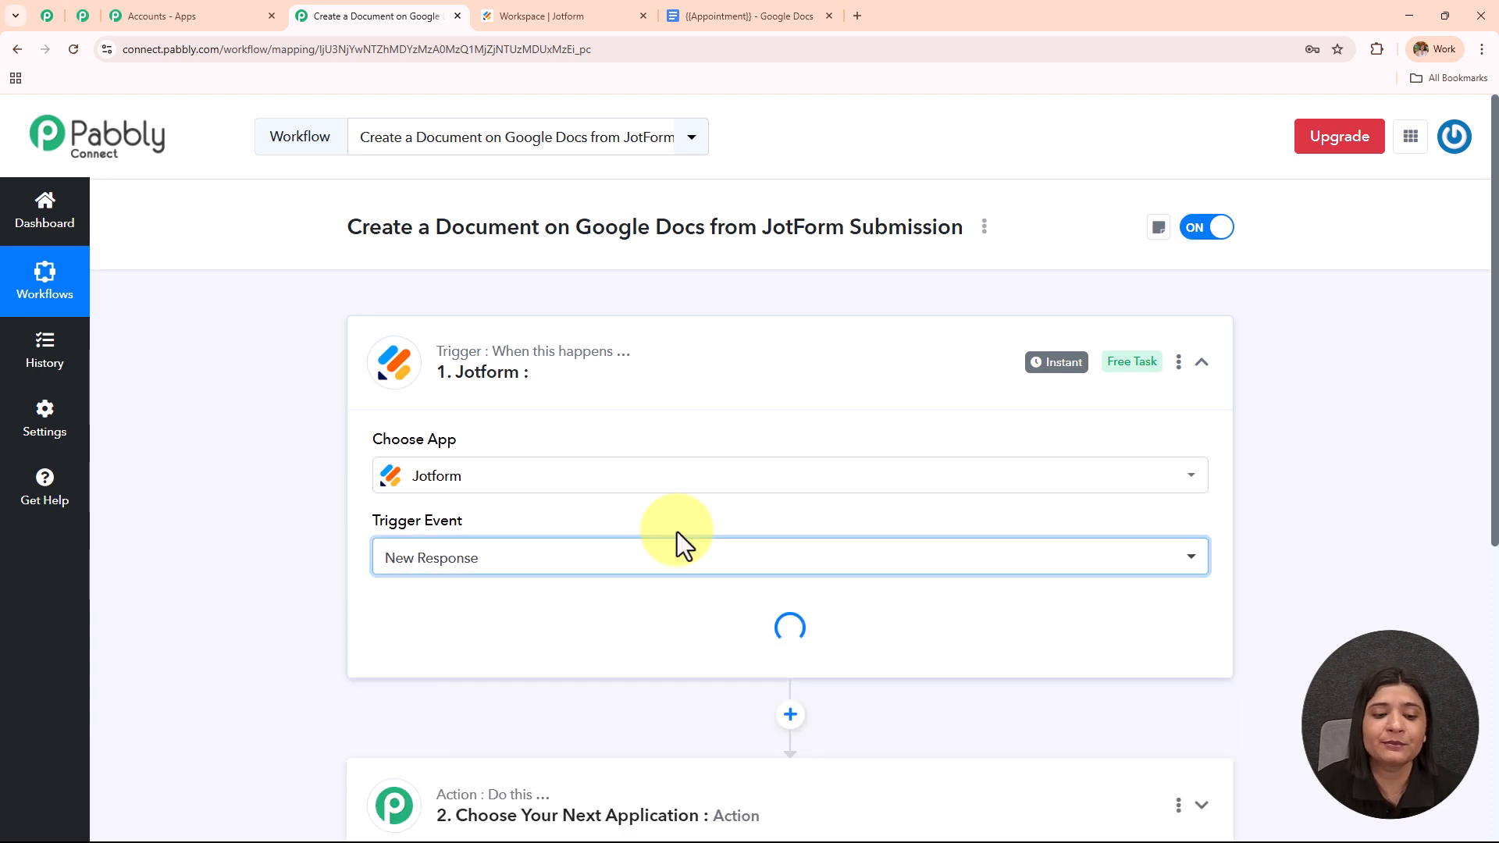
scroll(678, 532, "down", 2)
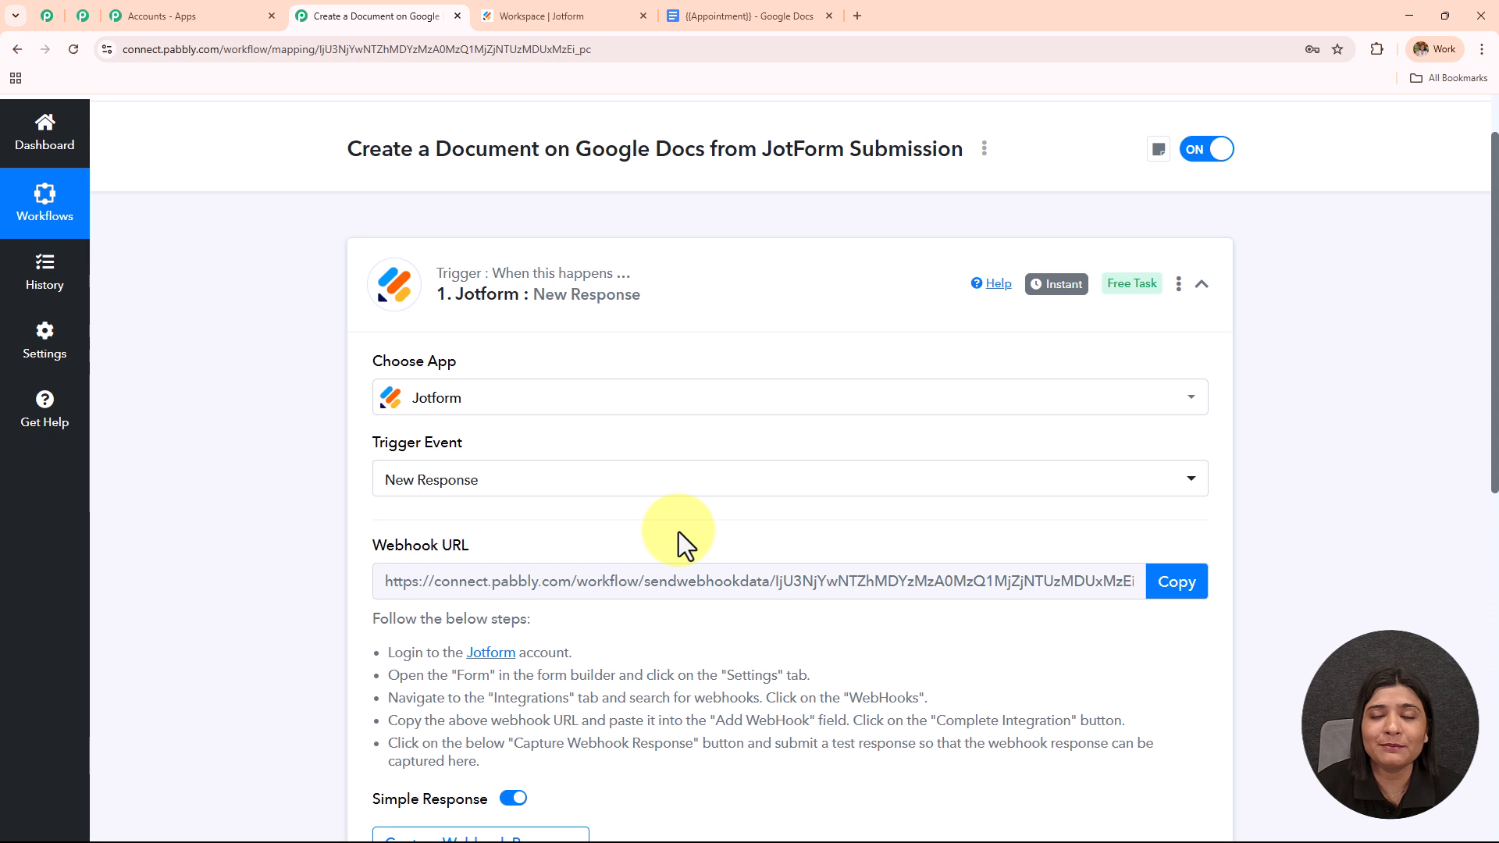
scroll(663, 533, "down", 1)
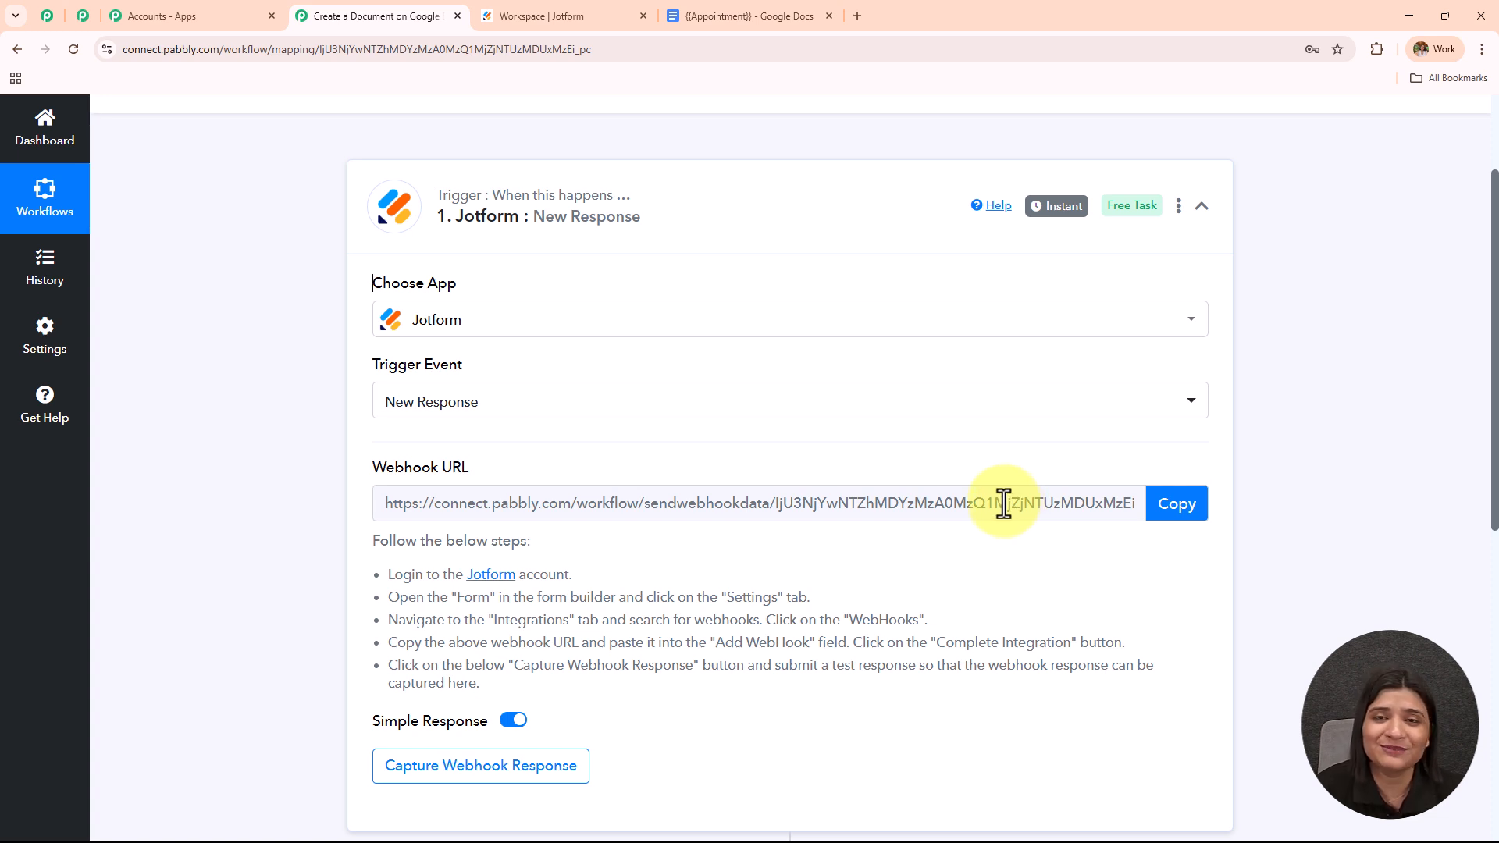
left_click_drag(391, 576, 734, 672)
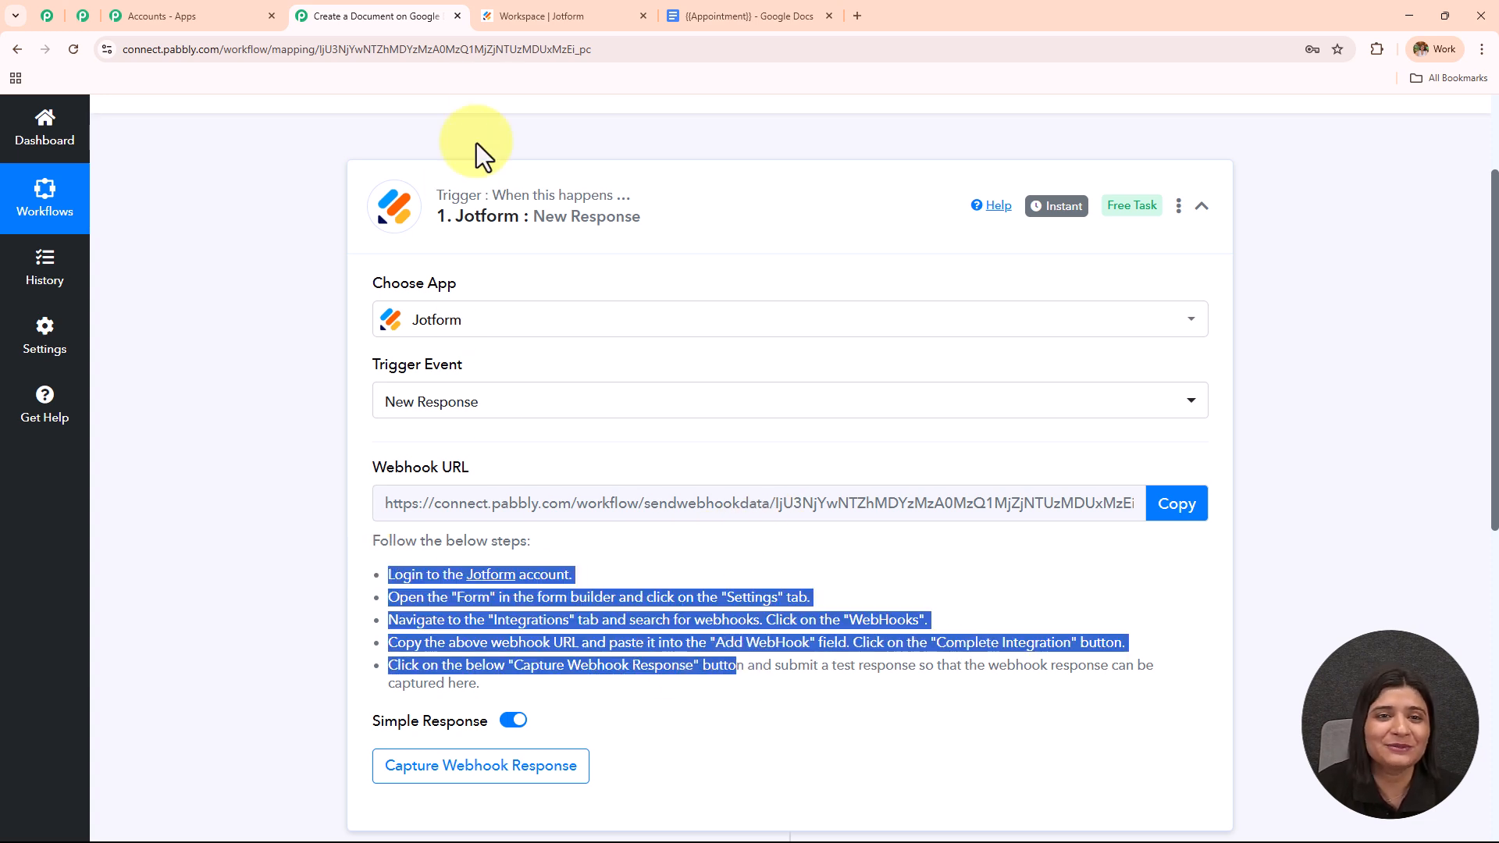
Switch to Jotform, open the Appointment Registration Template form for editing and review its fields
left_click(531, 15)
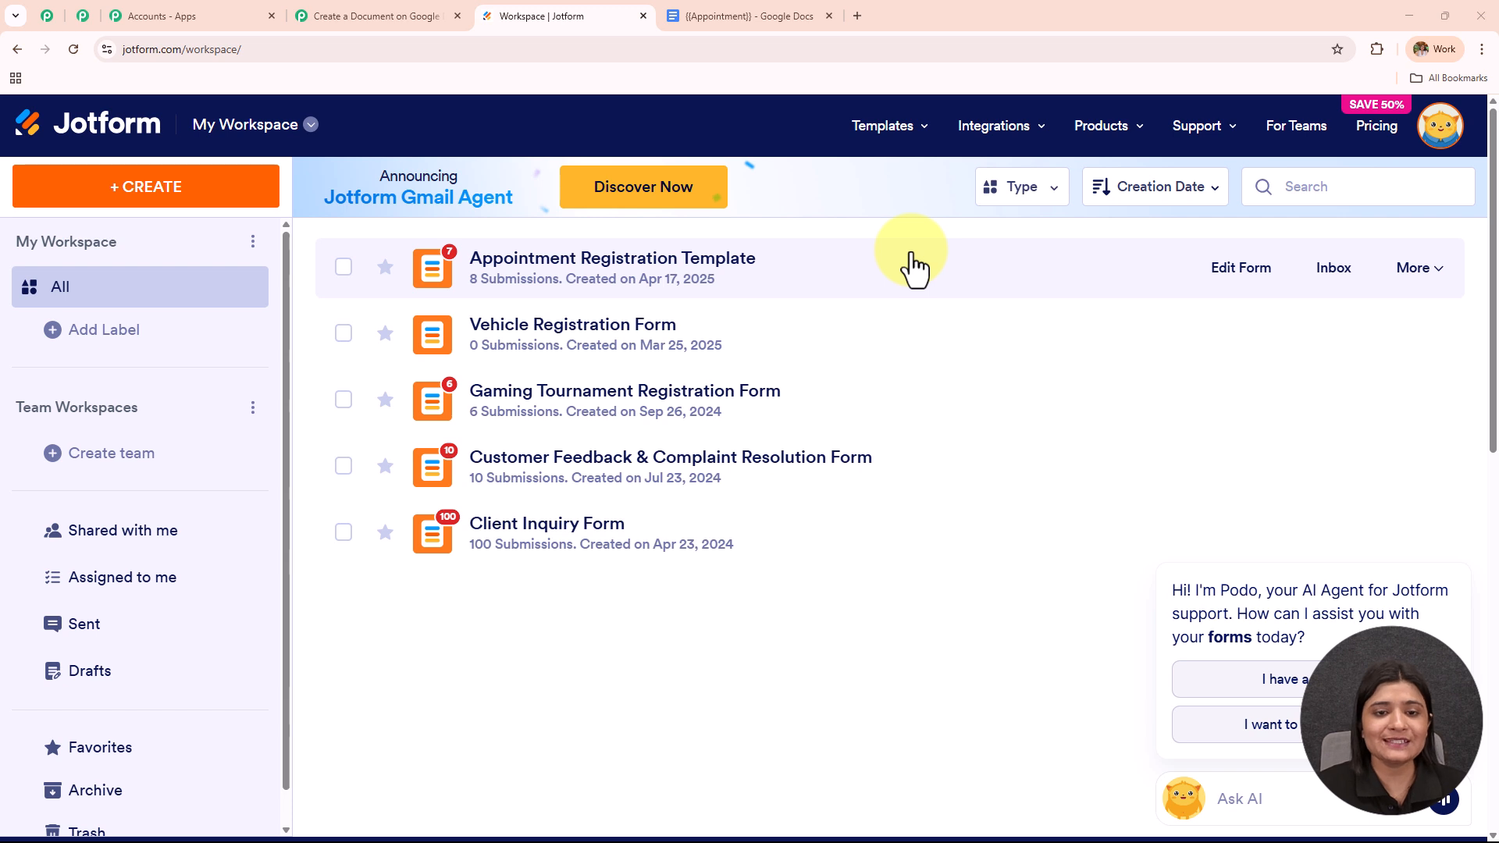
left_click(1241, 280)
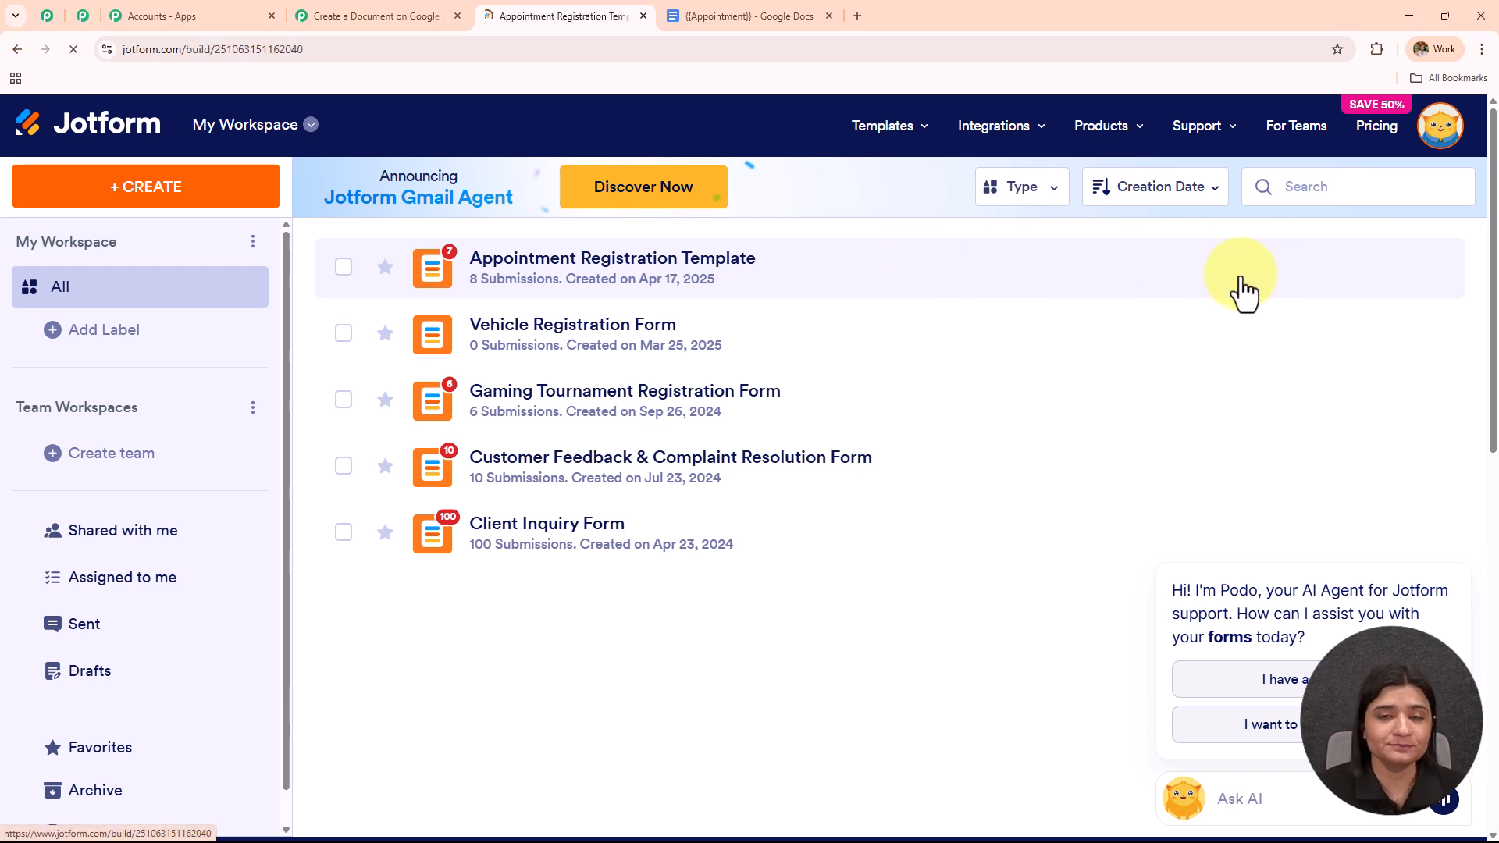
scroll(1146, 311, "down", 3)
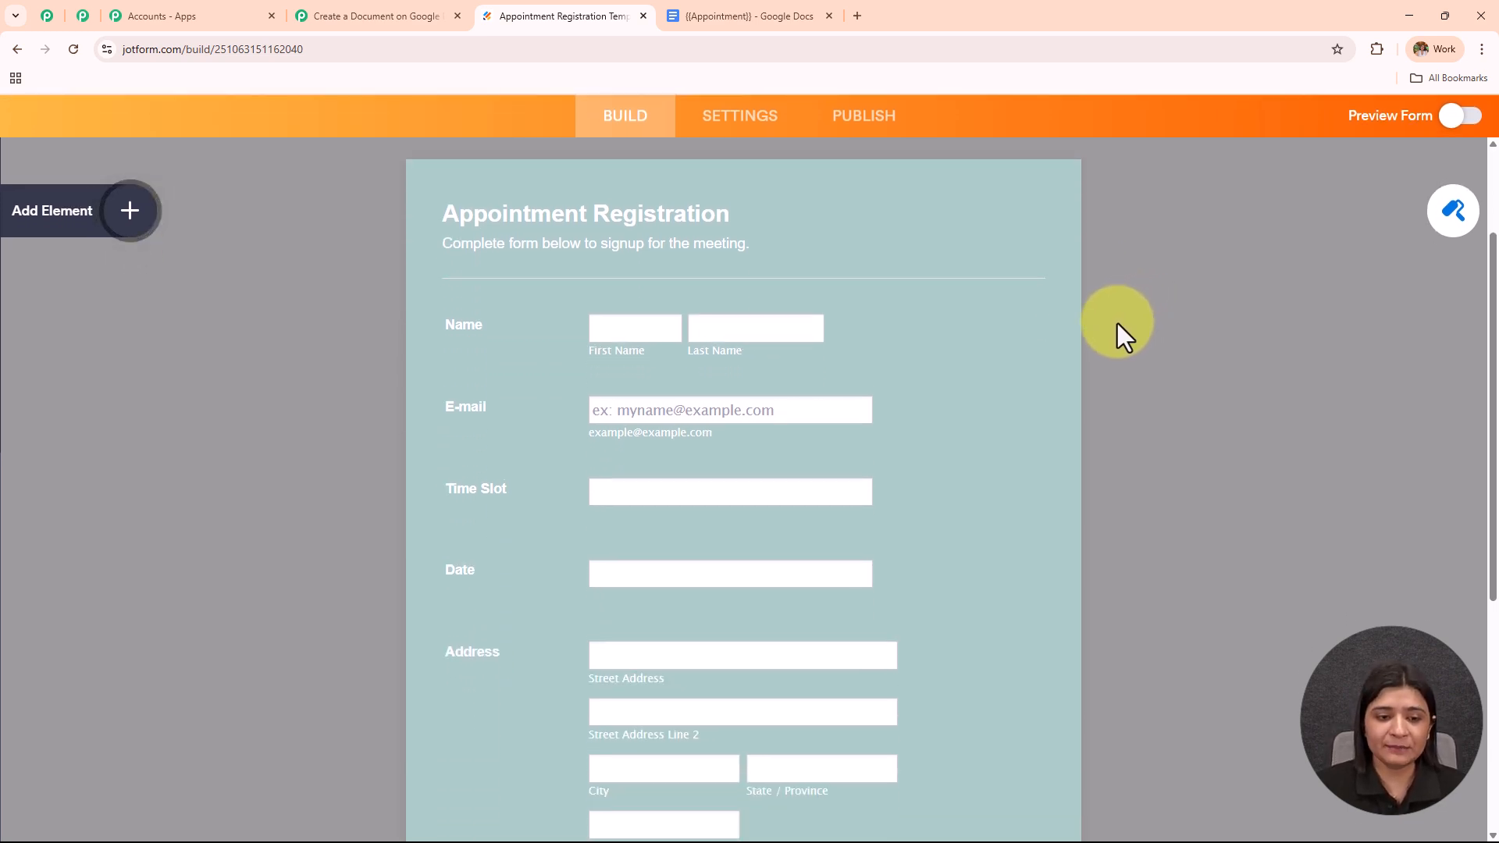
scroll(1117, 323, "down", 2)
scroll(1115, 326, "down", 3)
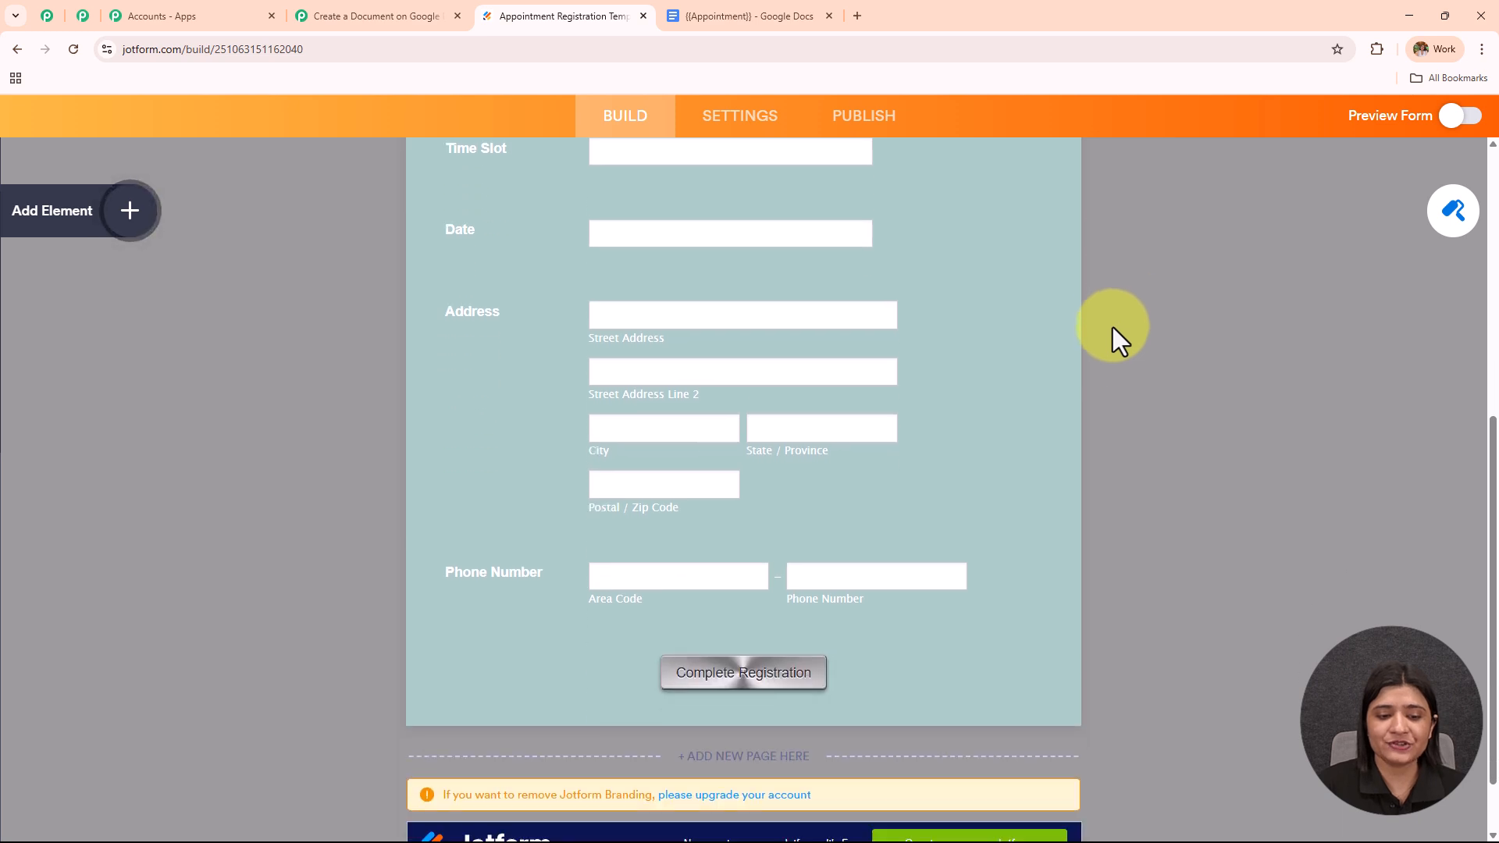
scroll(1110, 328, "up", 2)
scroll(1109, 336, "up", 6)
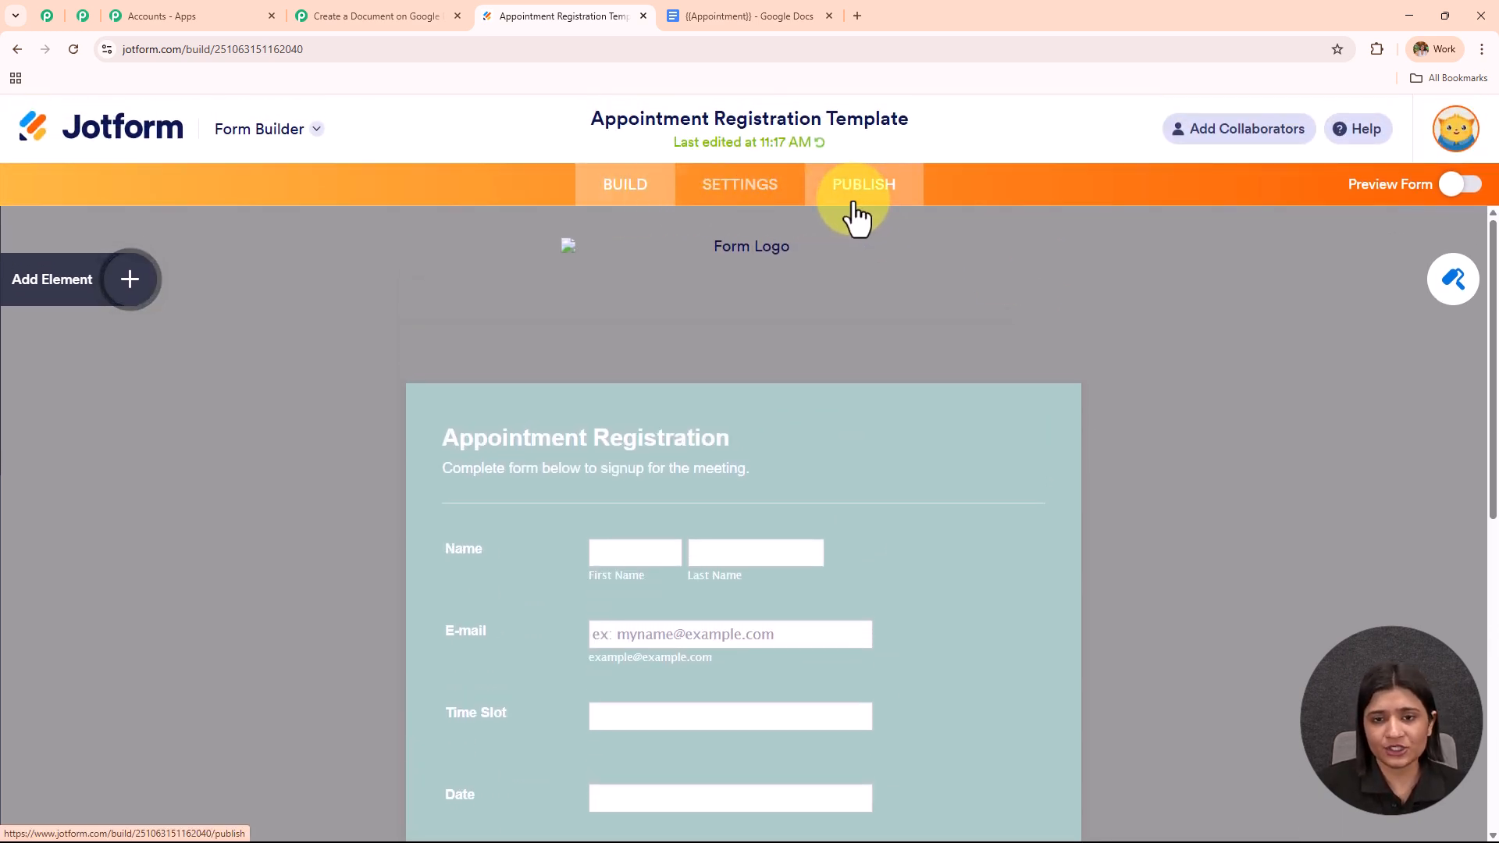
Edit the form's existing Webhooks integration and clear the old webhook URL
left_click(773, 201)
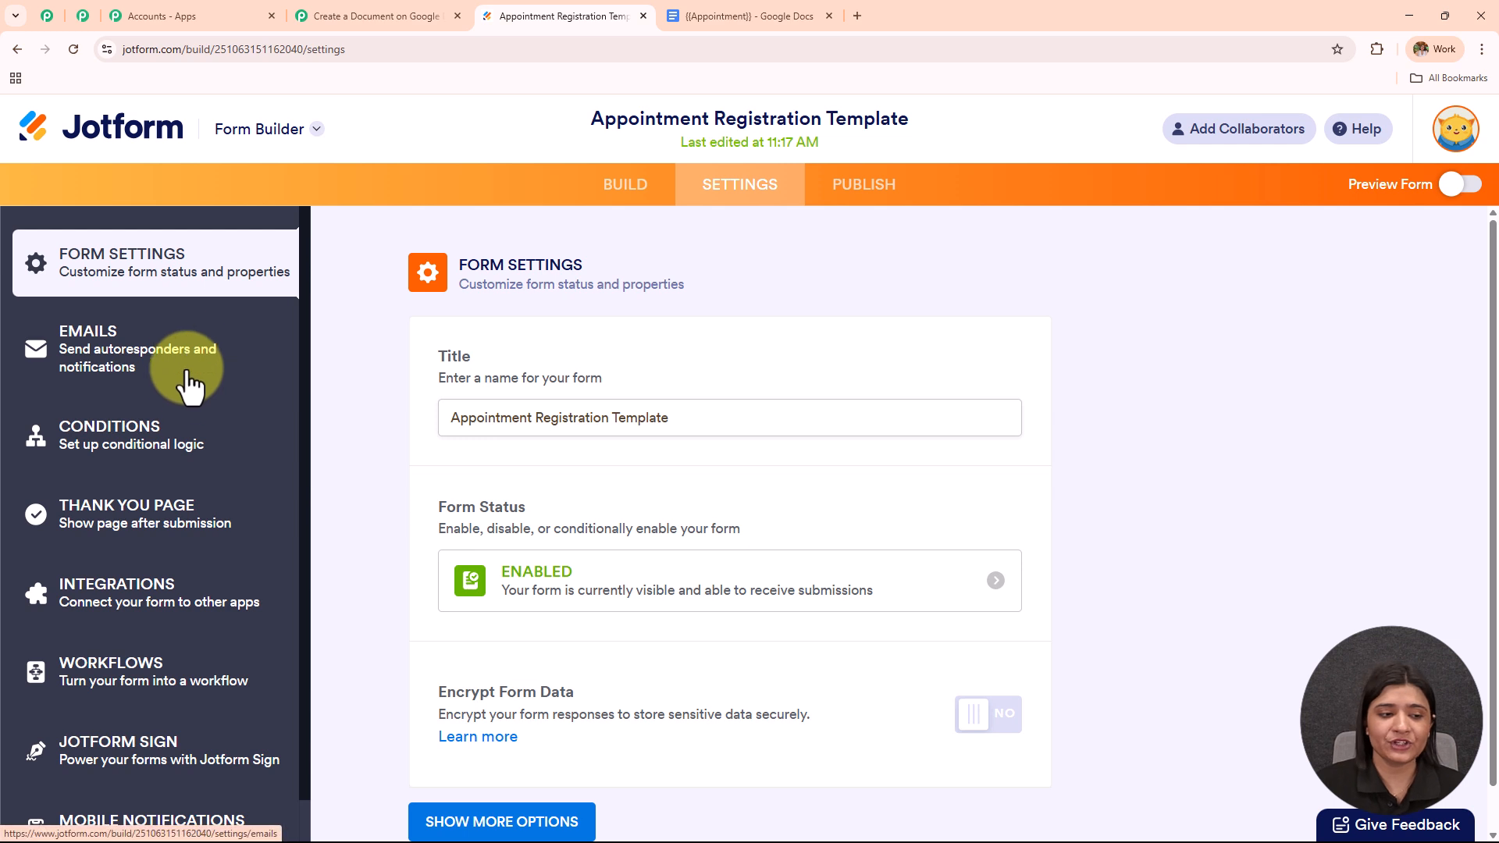
left_click(191, 613)
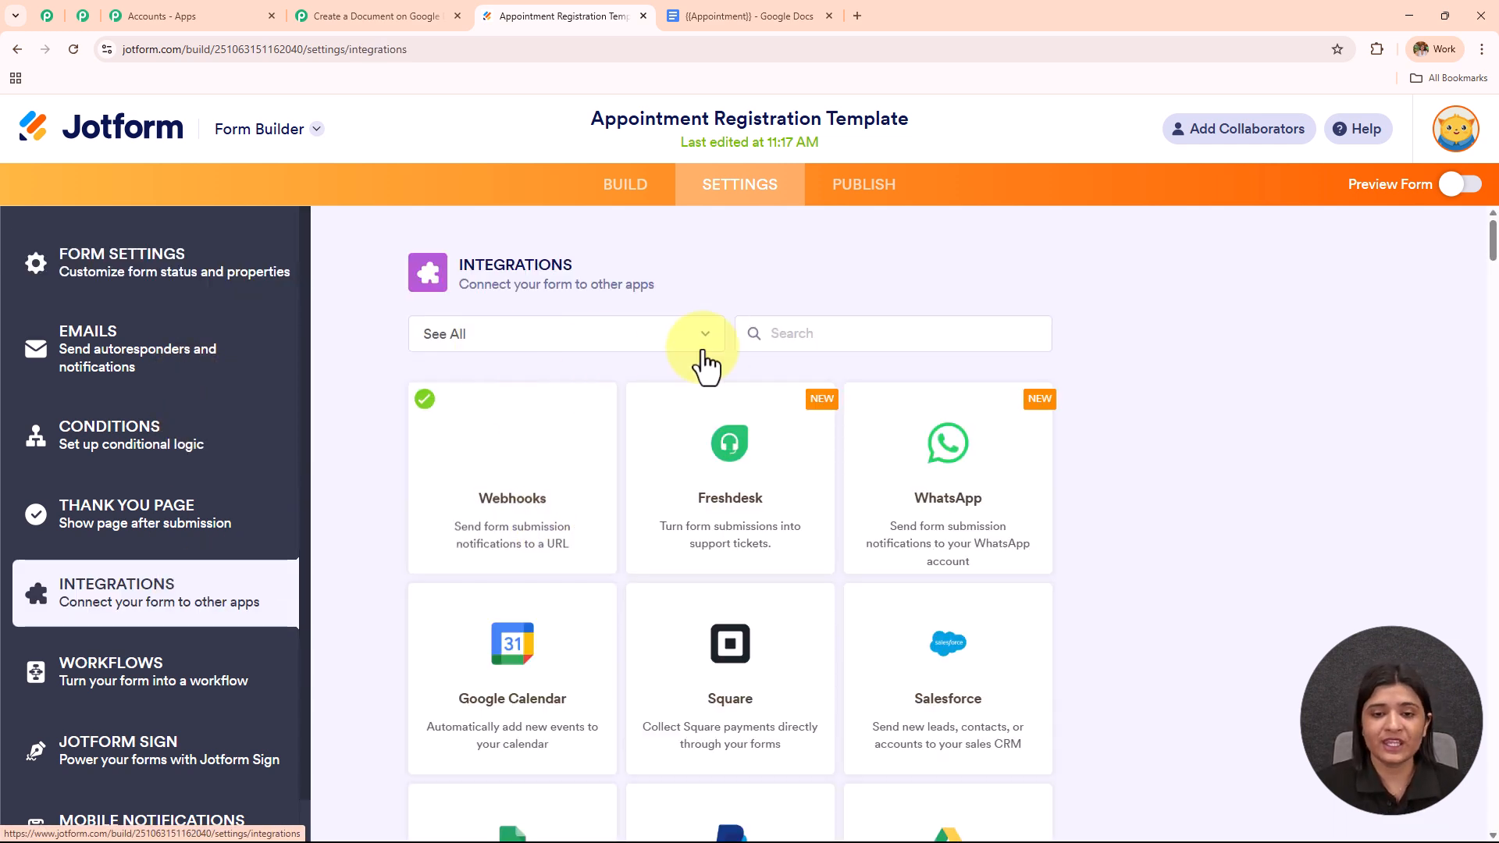
left_click(537, 461)
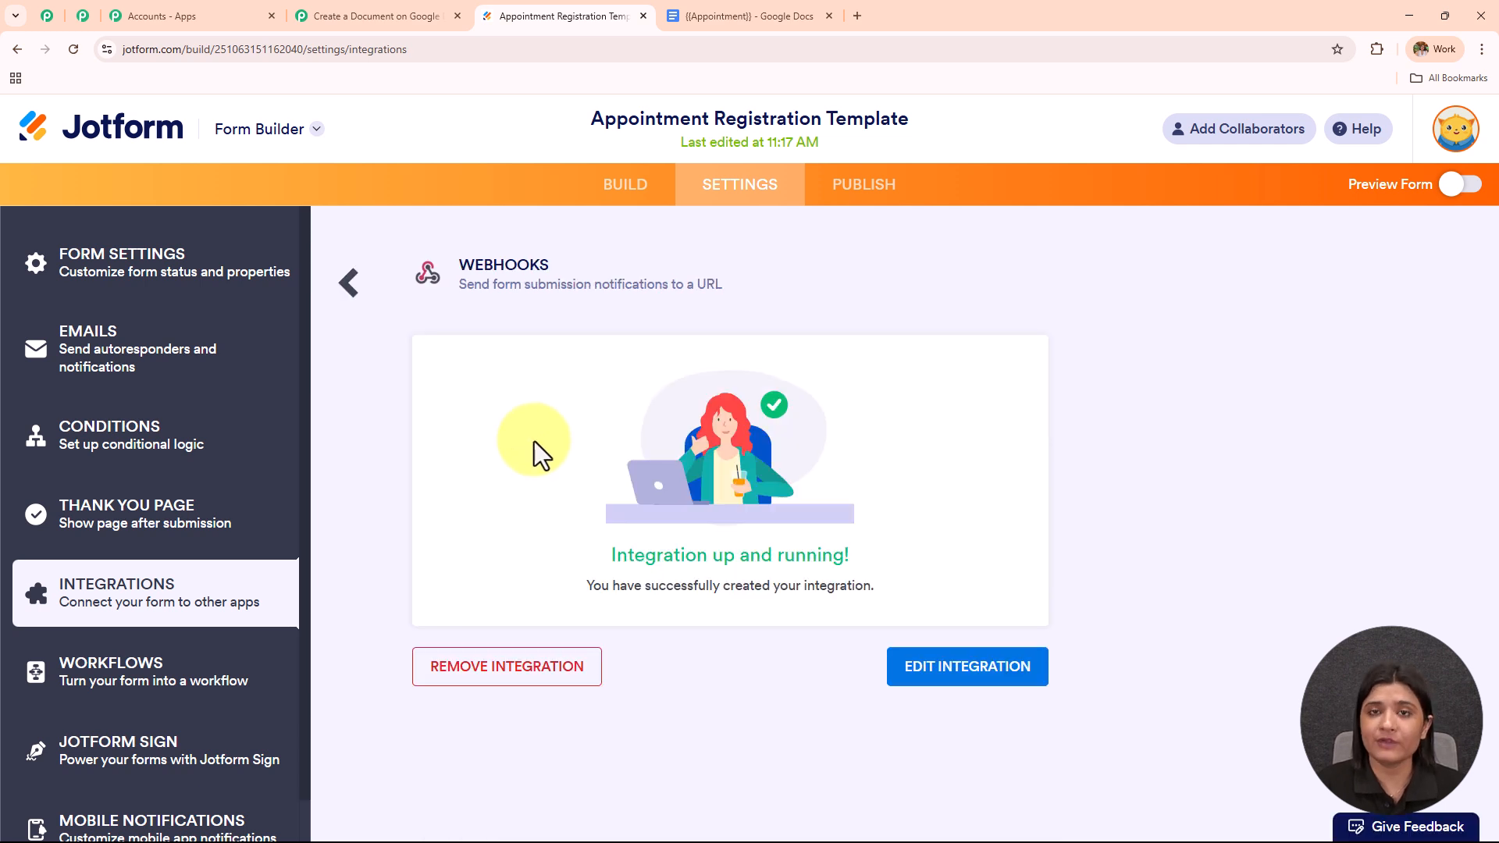
left_click(933, 687)
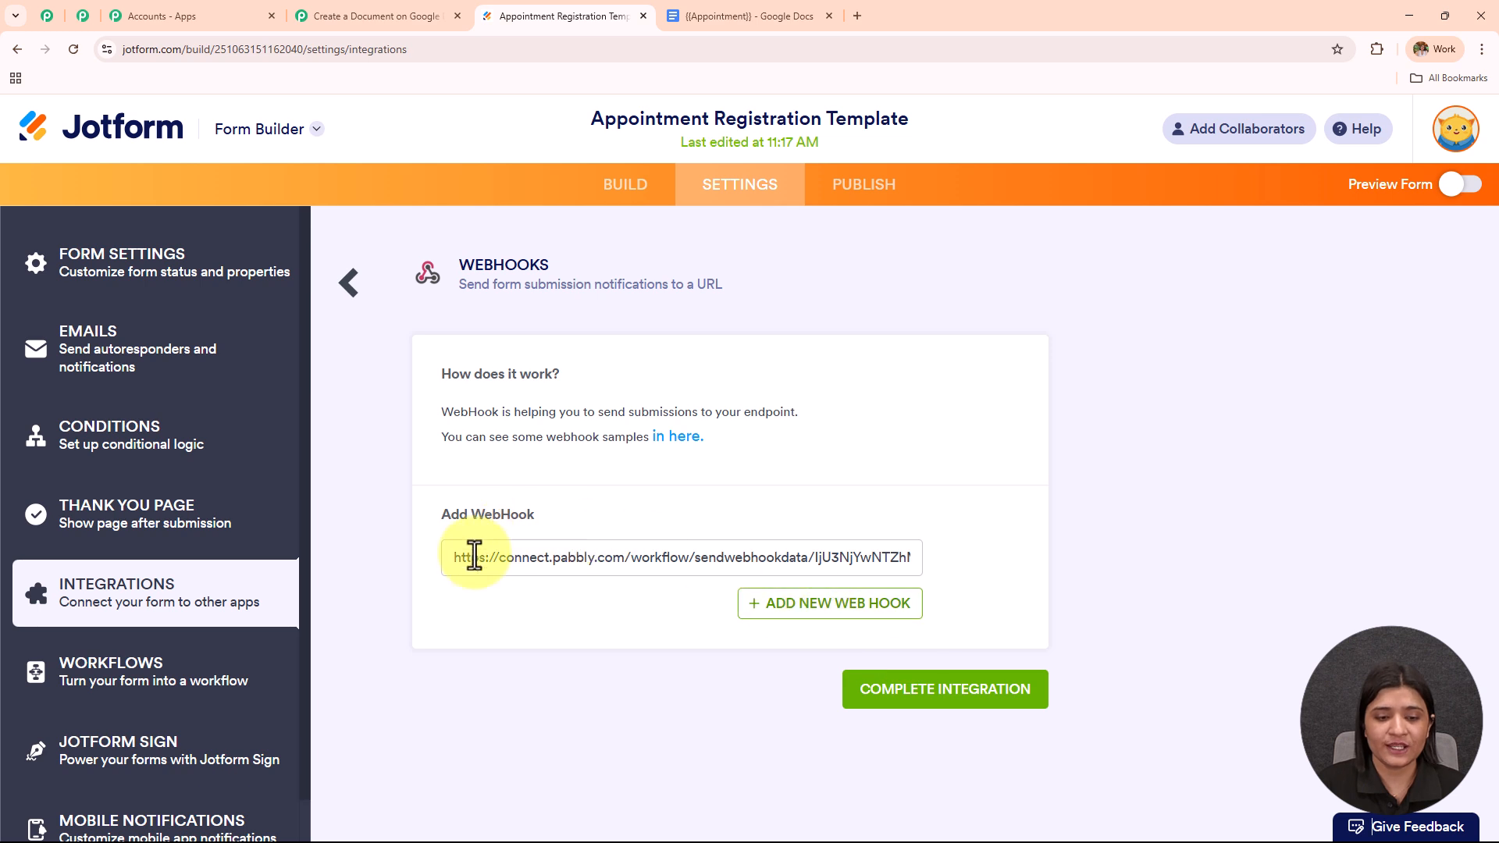
left_click_drag(455, 558, 1033, 552)
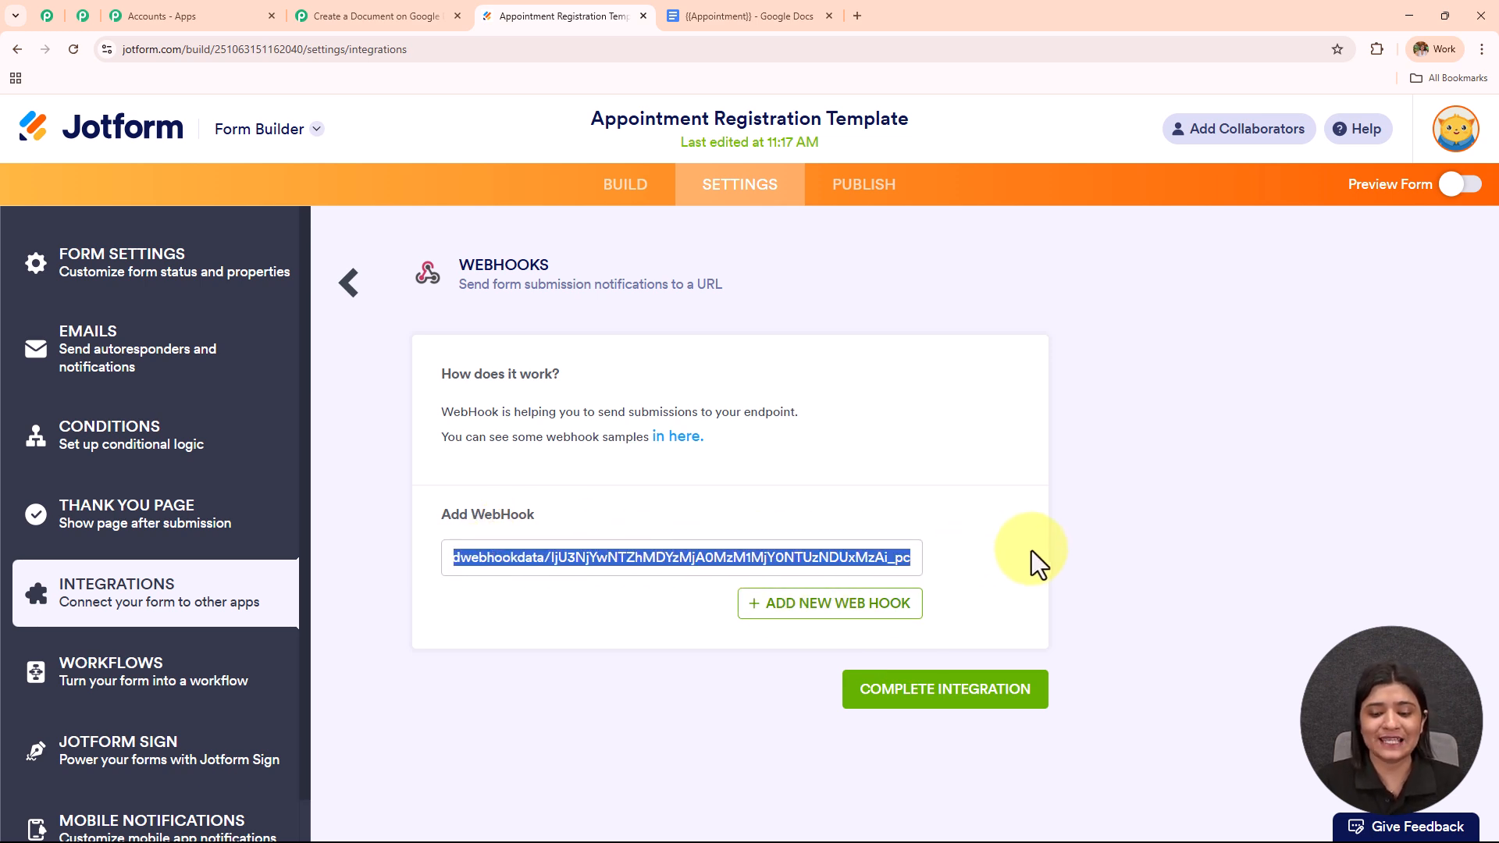
key("BackSpace")
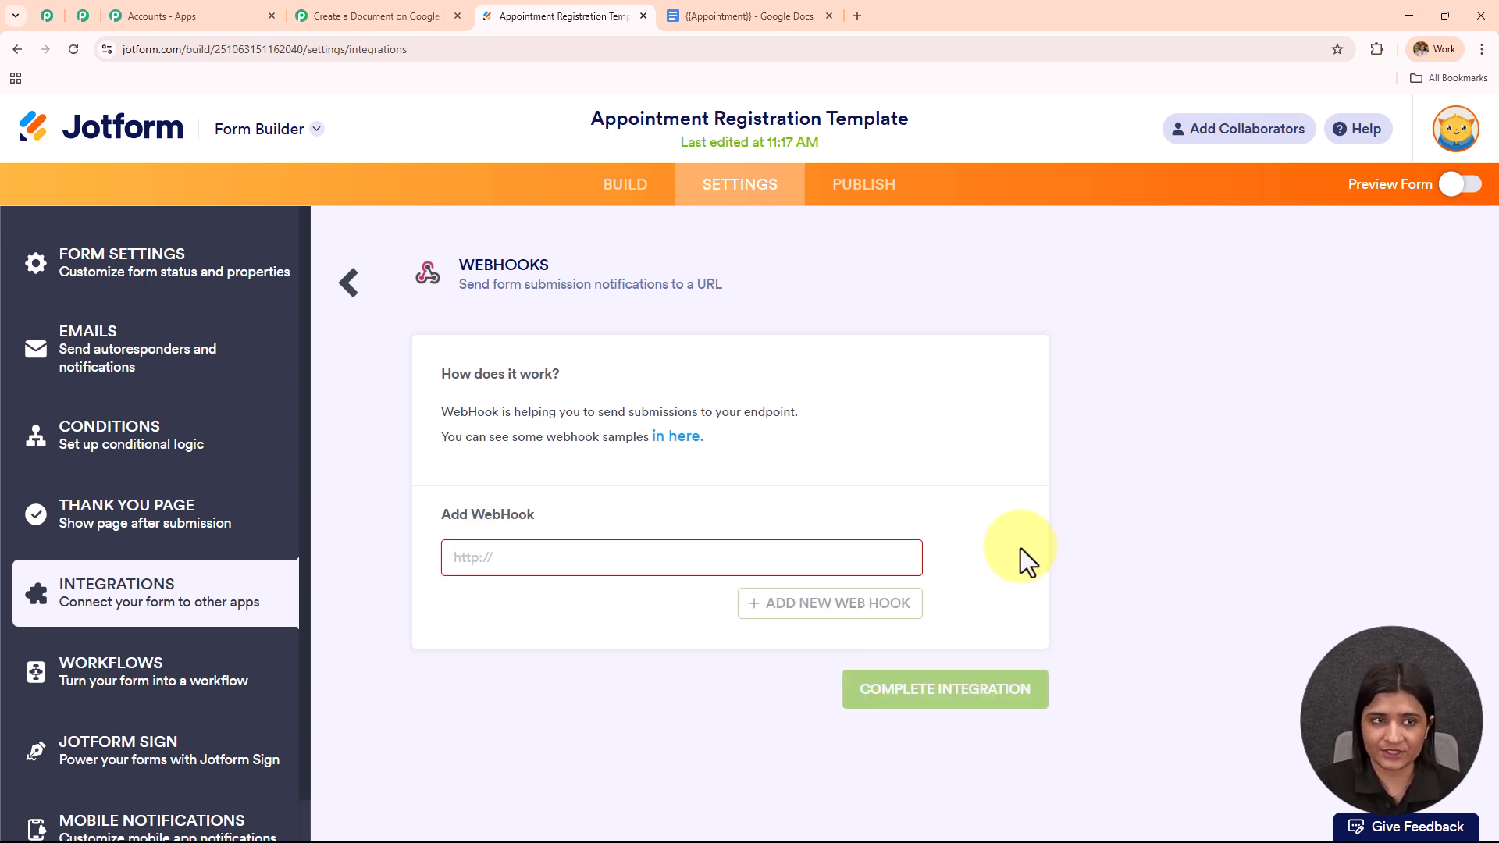
Copy the Jotform trigger's webhook URL from Pabbly Connect into the form's Webhooks integration in Jotform, and complete and finish the integration
left_click(364, 22)
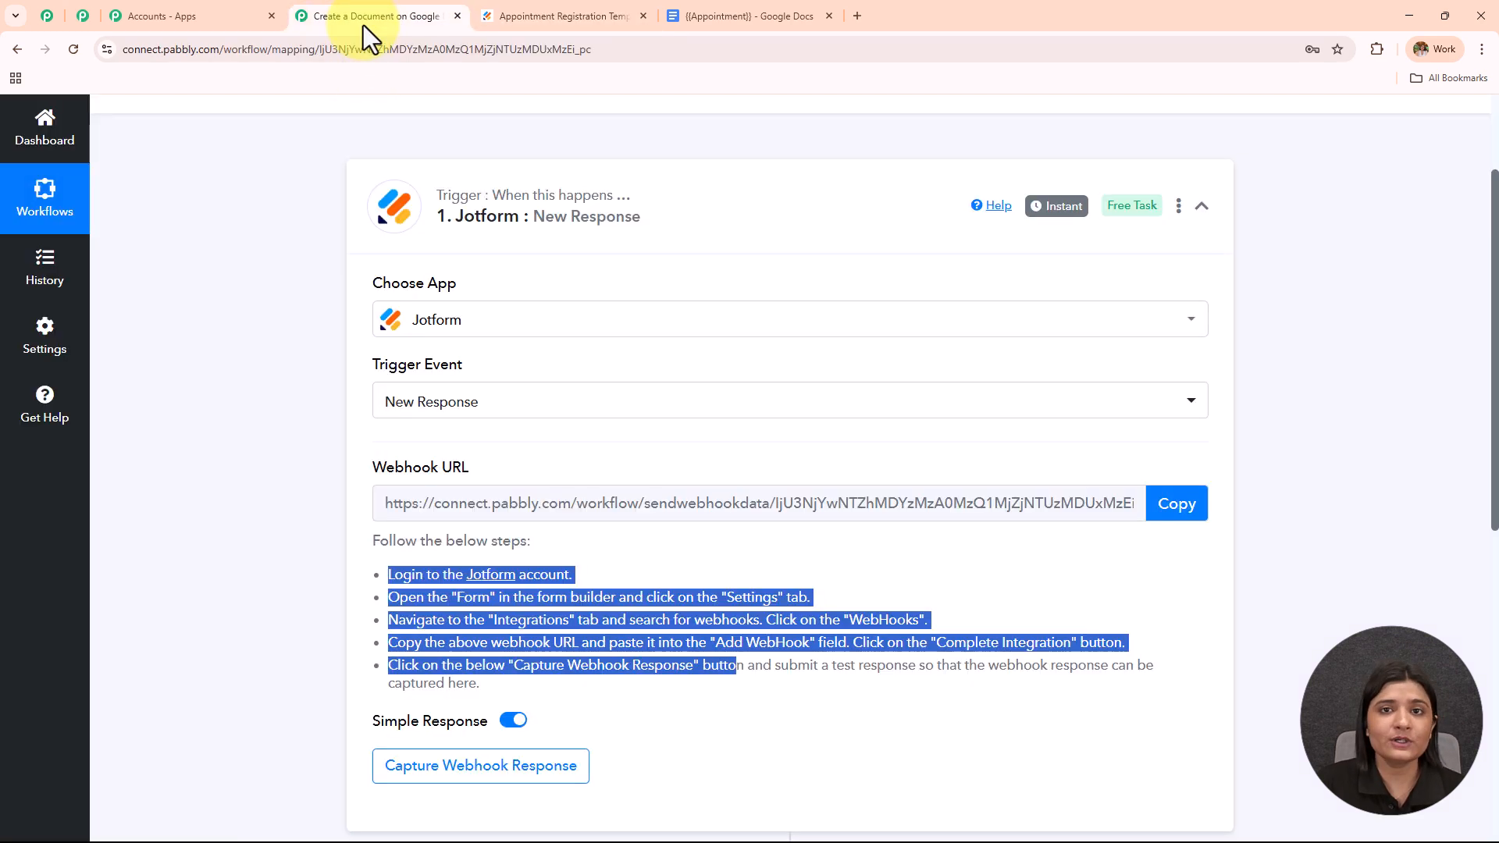
left_click(1181, 507)
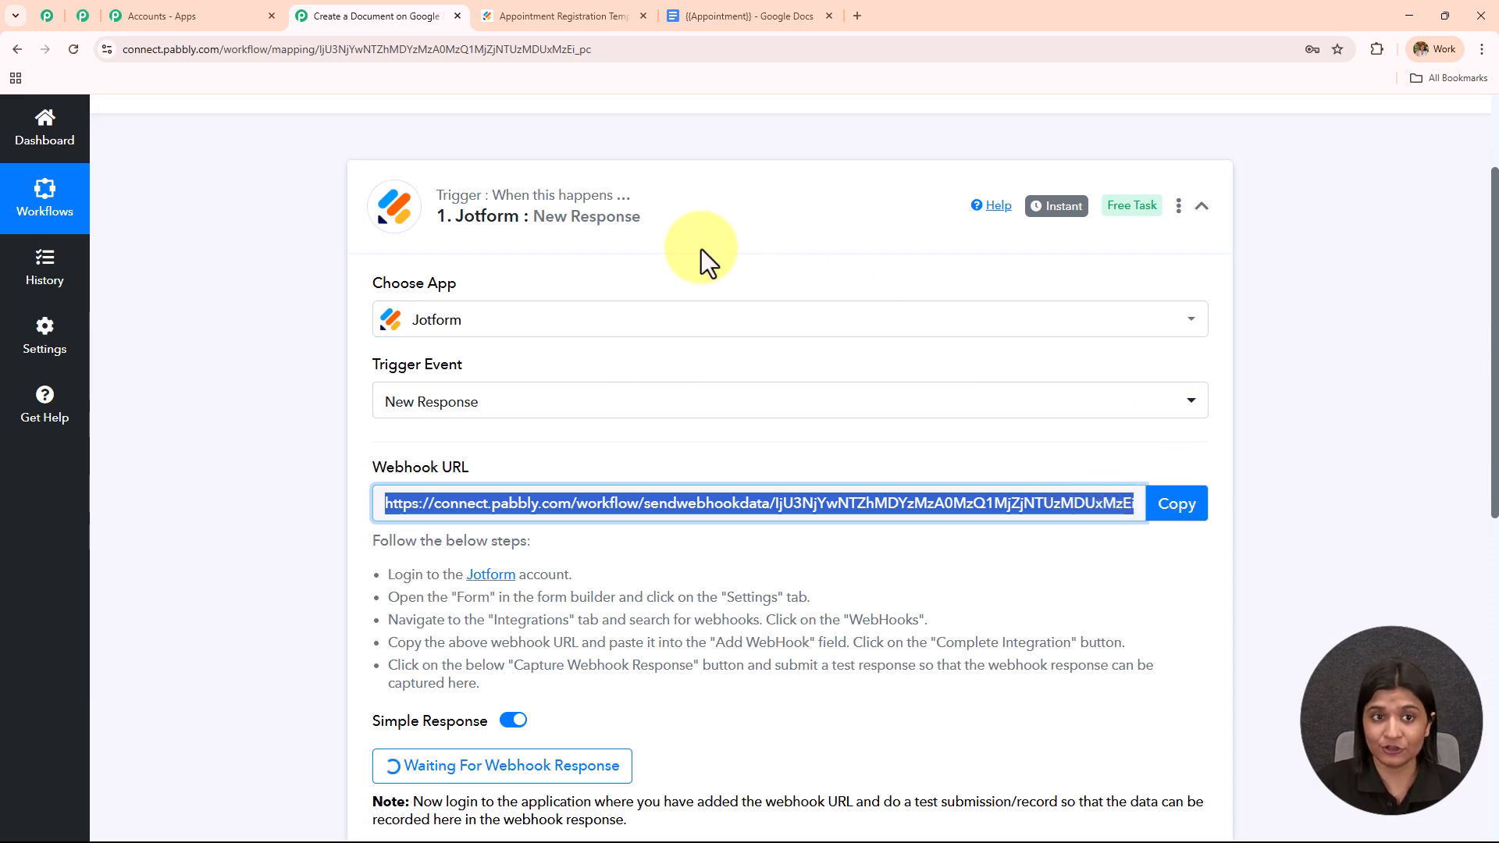
left_click(565, 15)
left_click(669, 559)
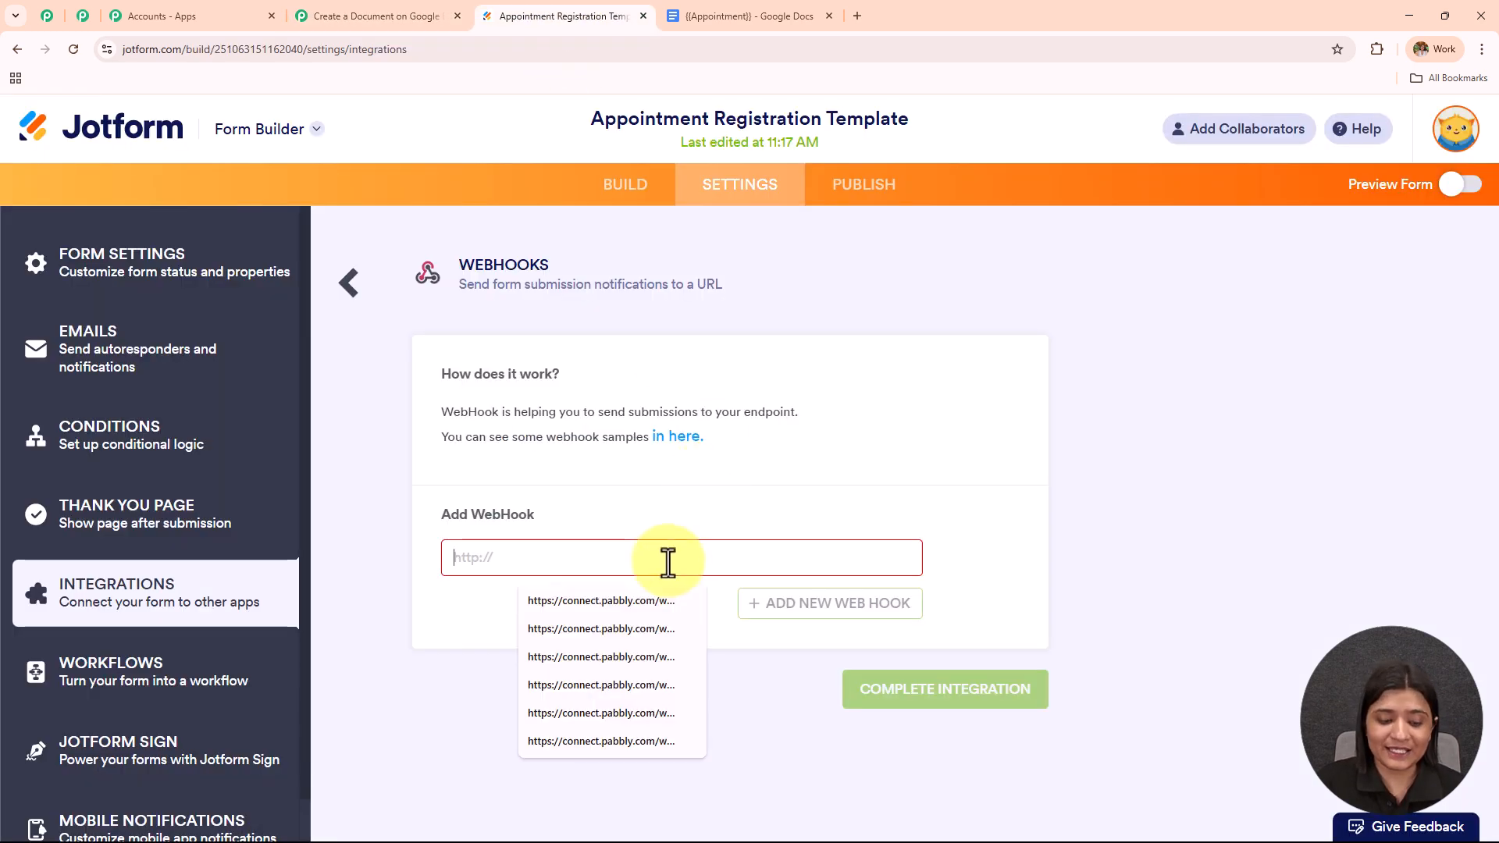
key("ctrl+v")
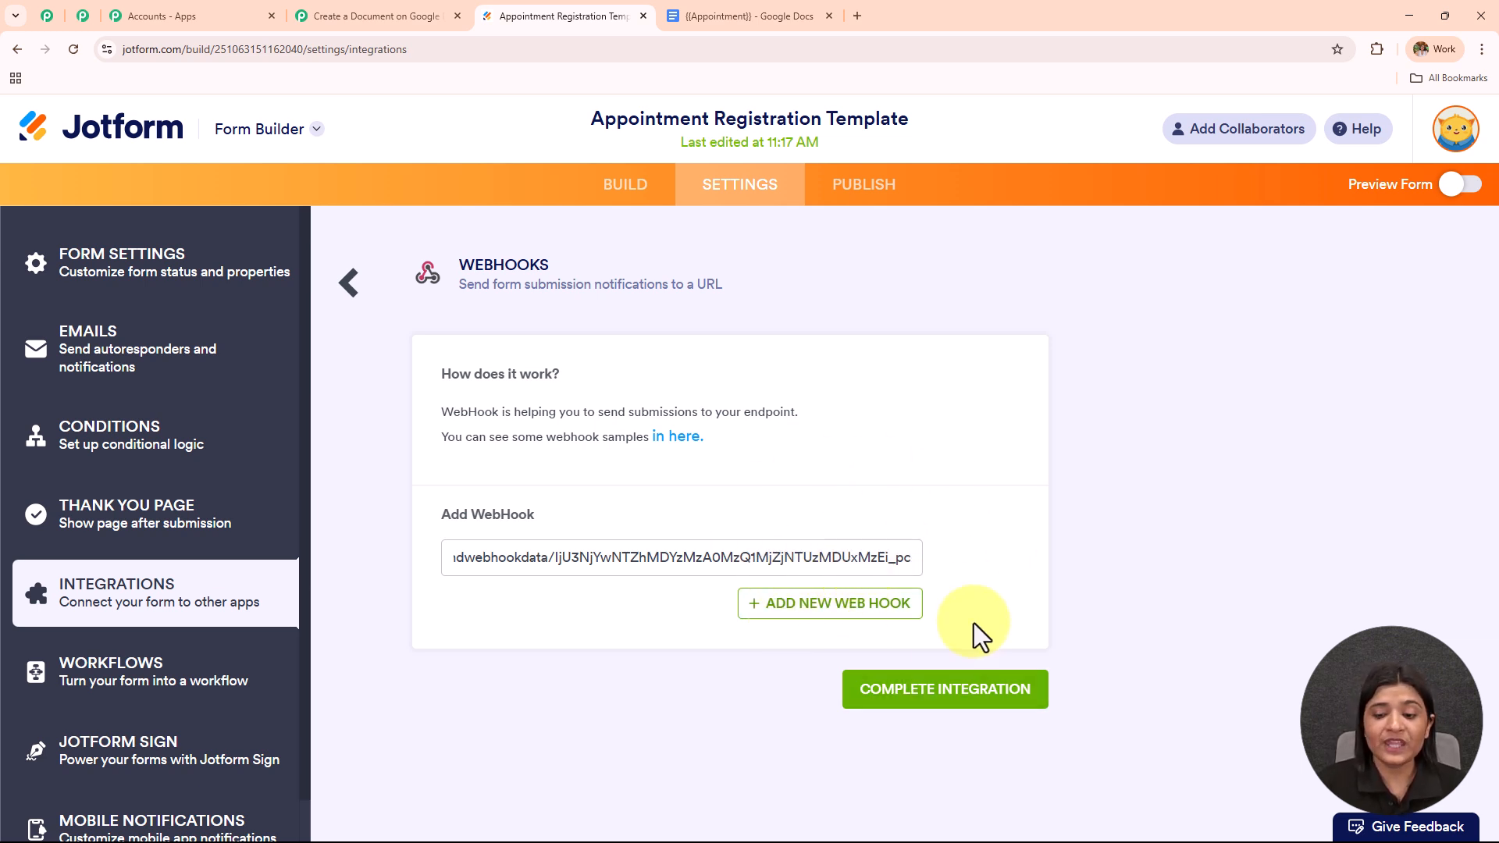
left_click(972, 699)
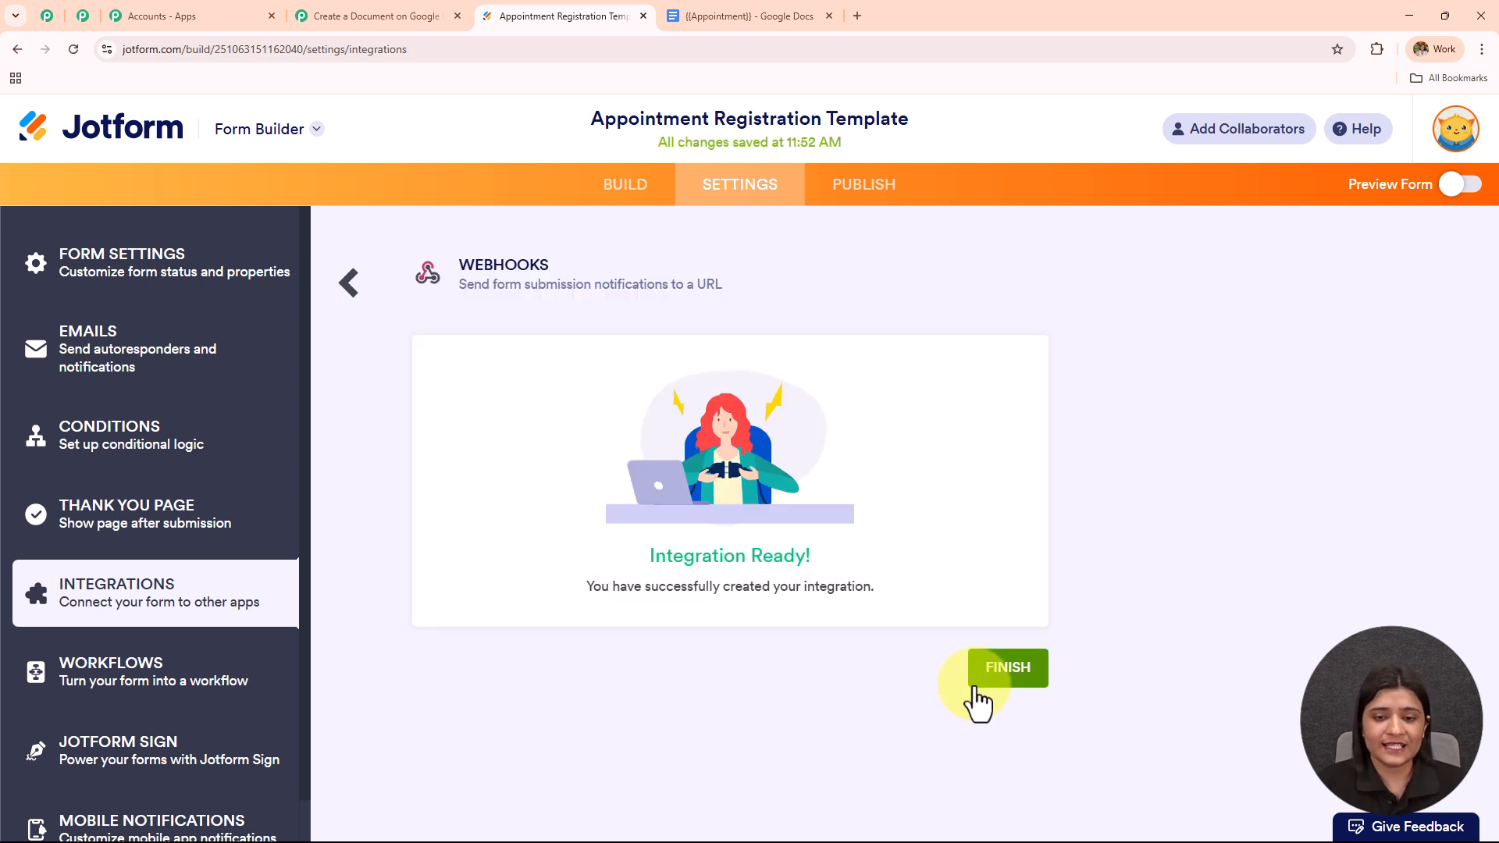
left_click_drag(651, 554, 910, 587)
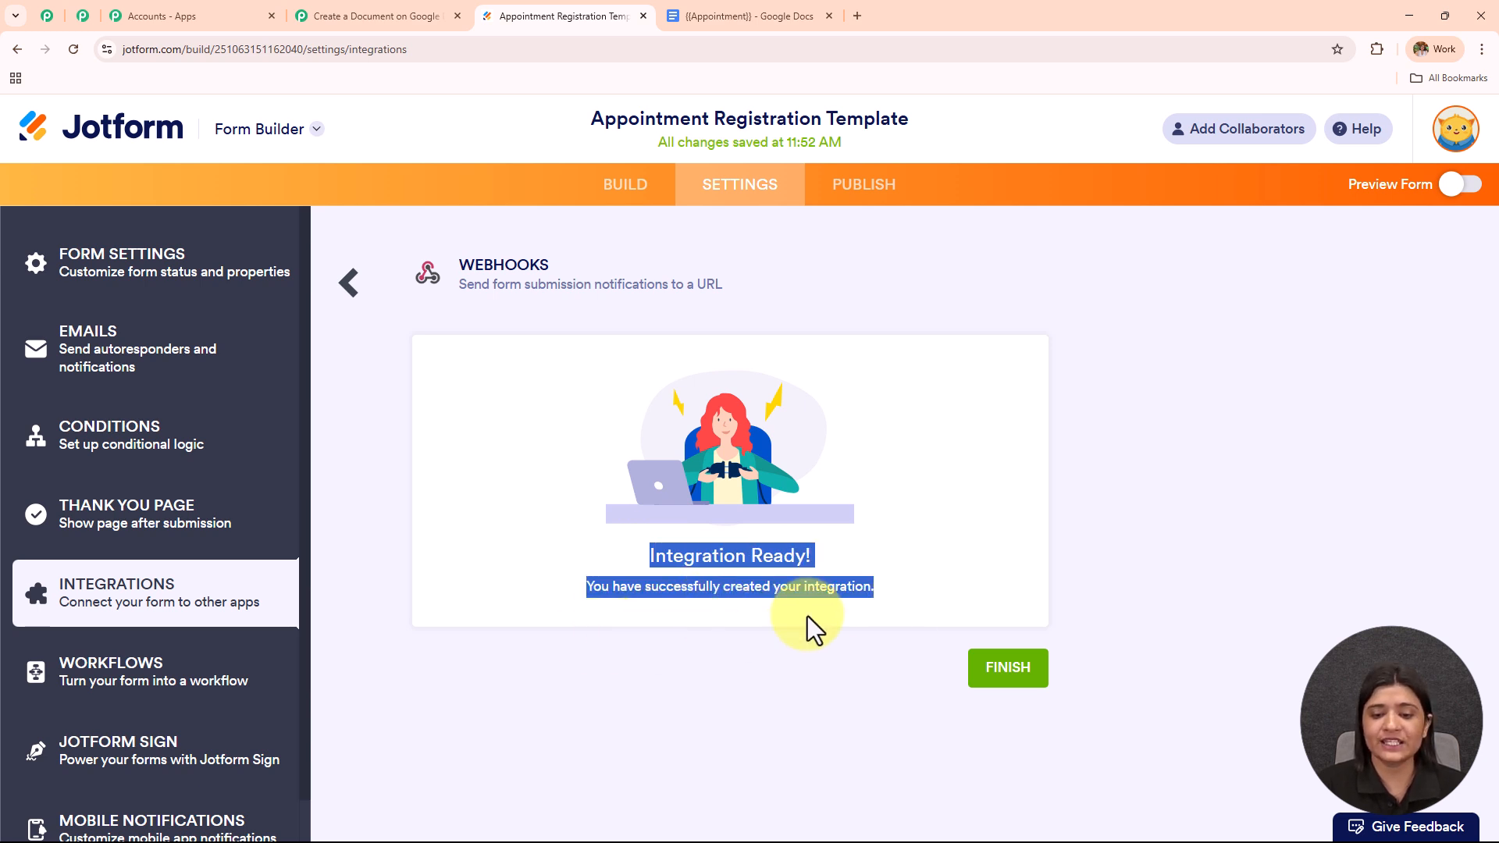
left_click(1002, 677)
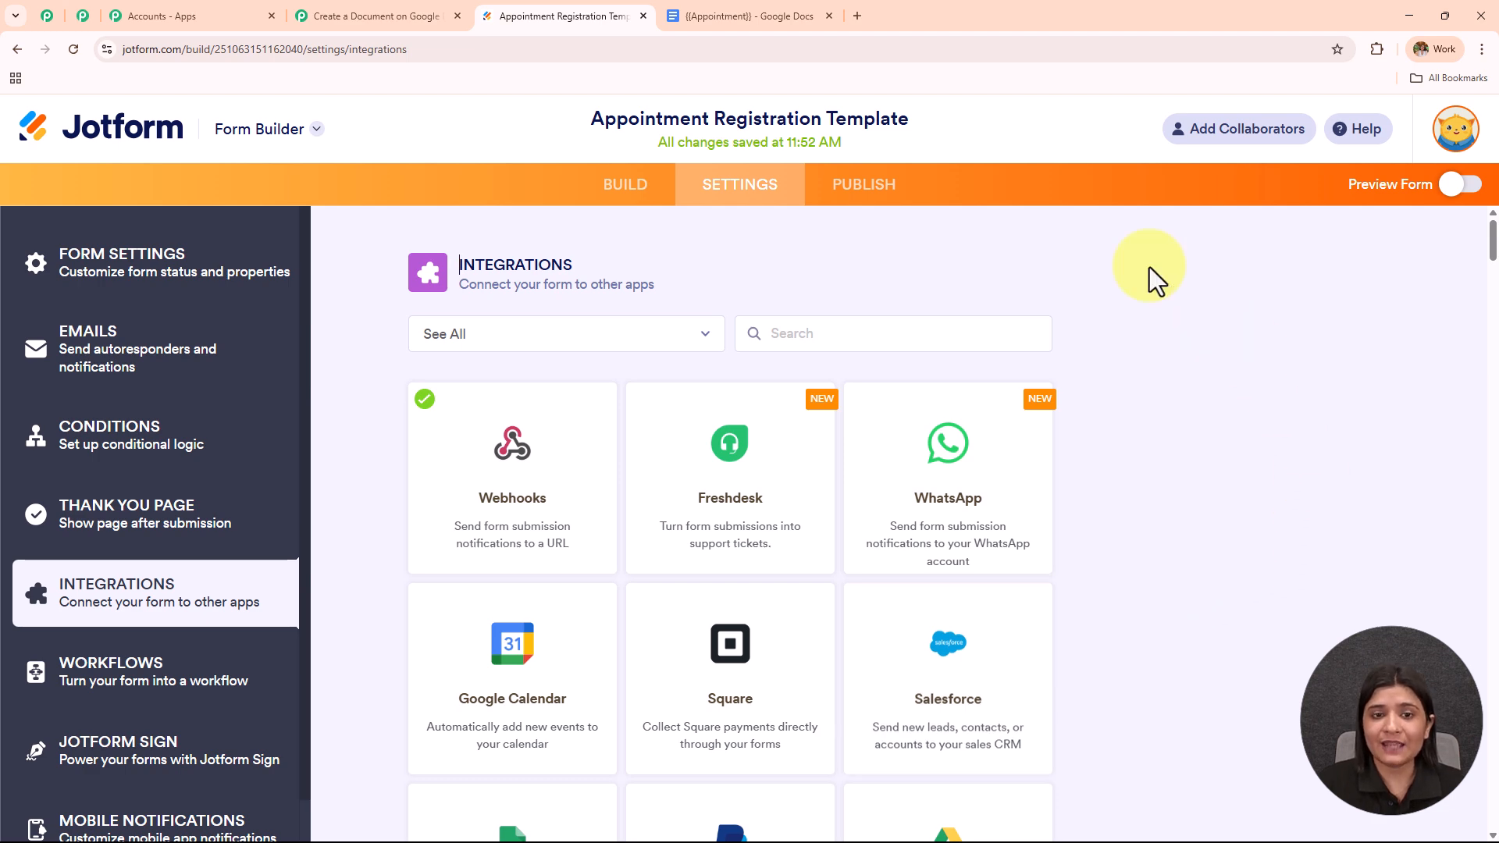
Return to the Pabbly Connect workflow and read the note about making a test submission for the webhook response
left_click(382, 18)
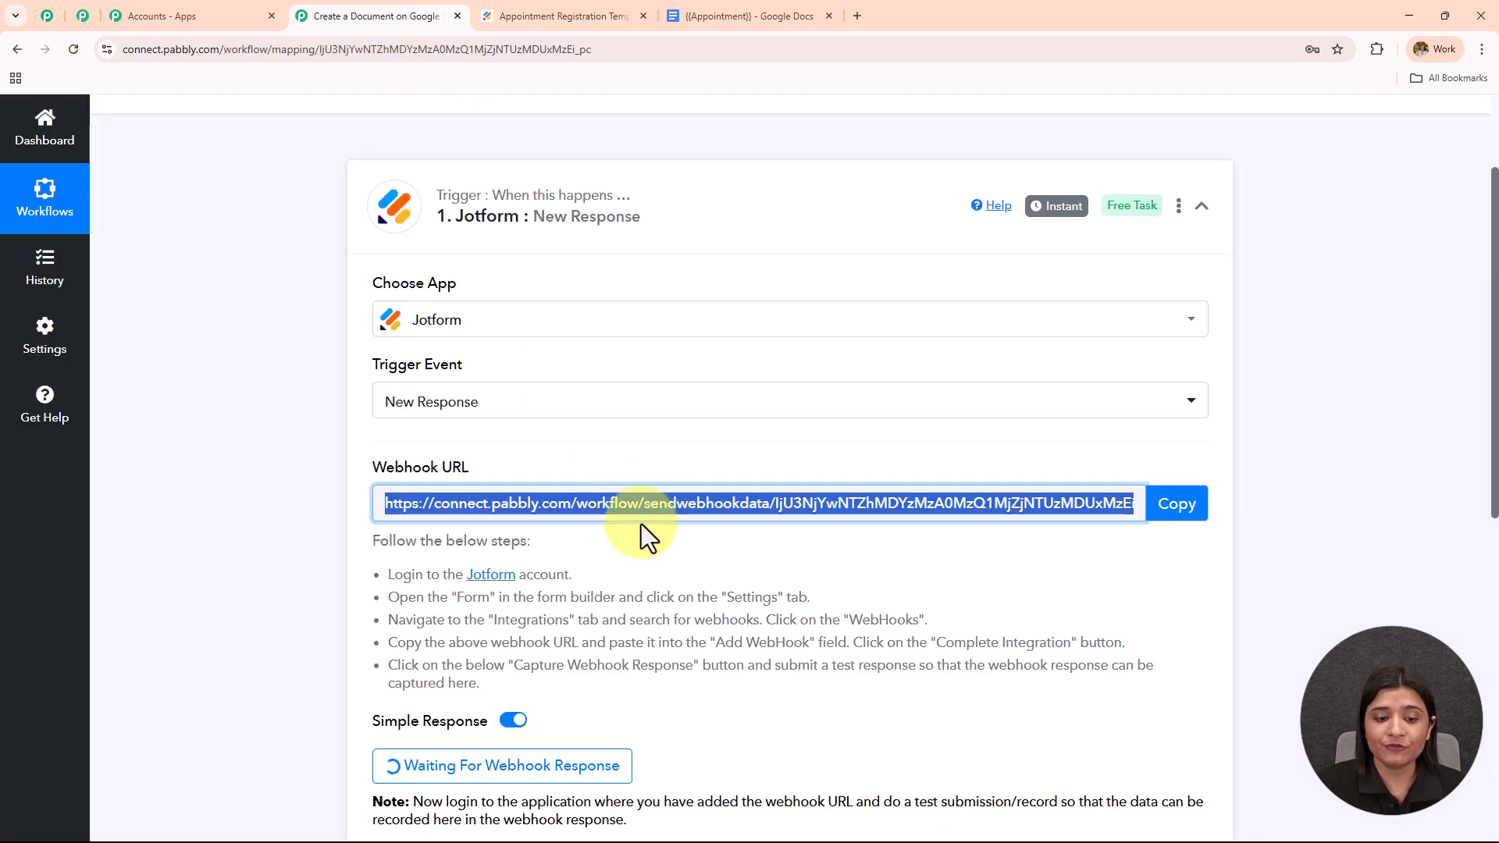
scroll(641, 524, "down", 4)
scroll(639, 523, "down", 1)
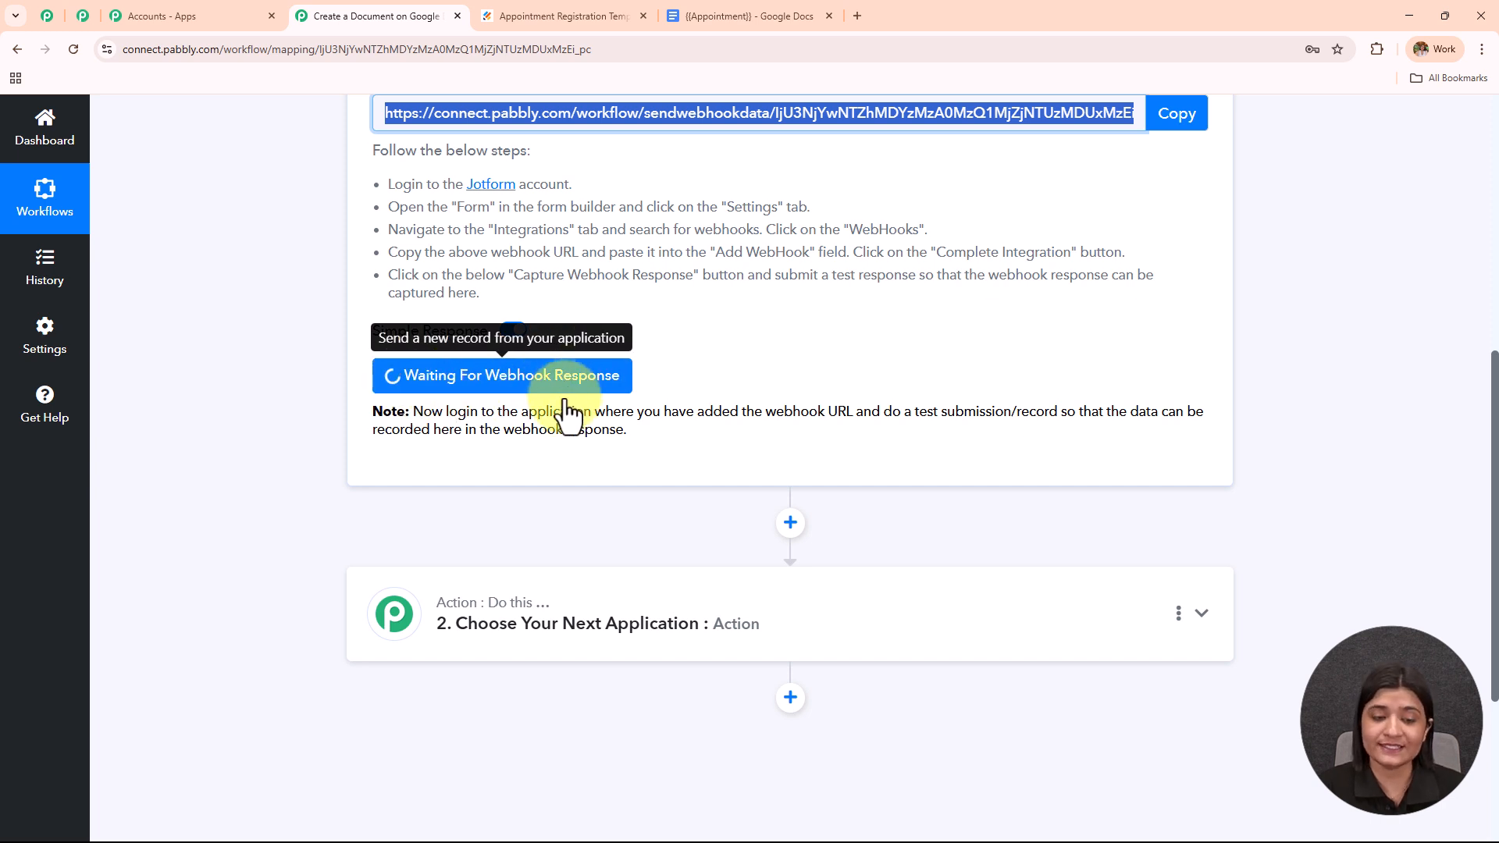
left_click_drag(406, 414, 690, 447)
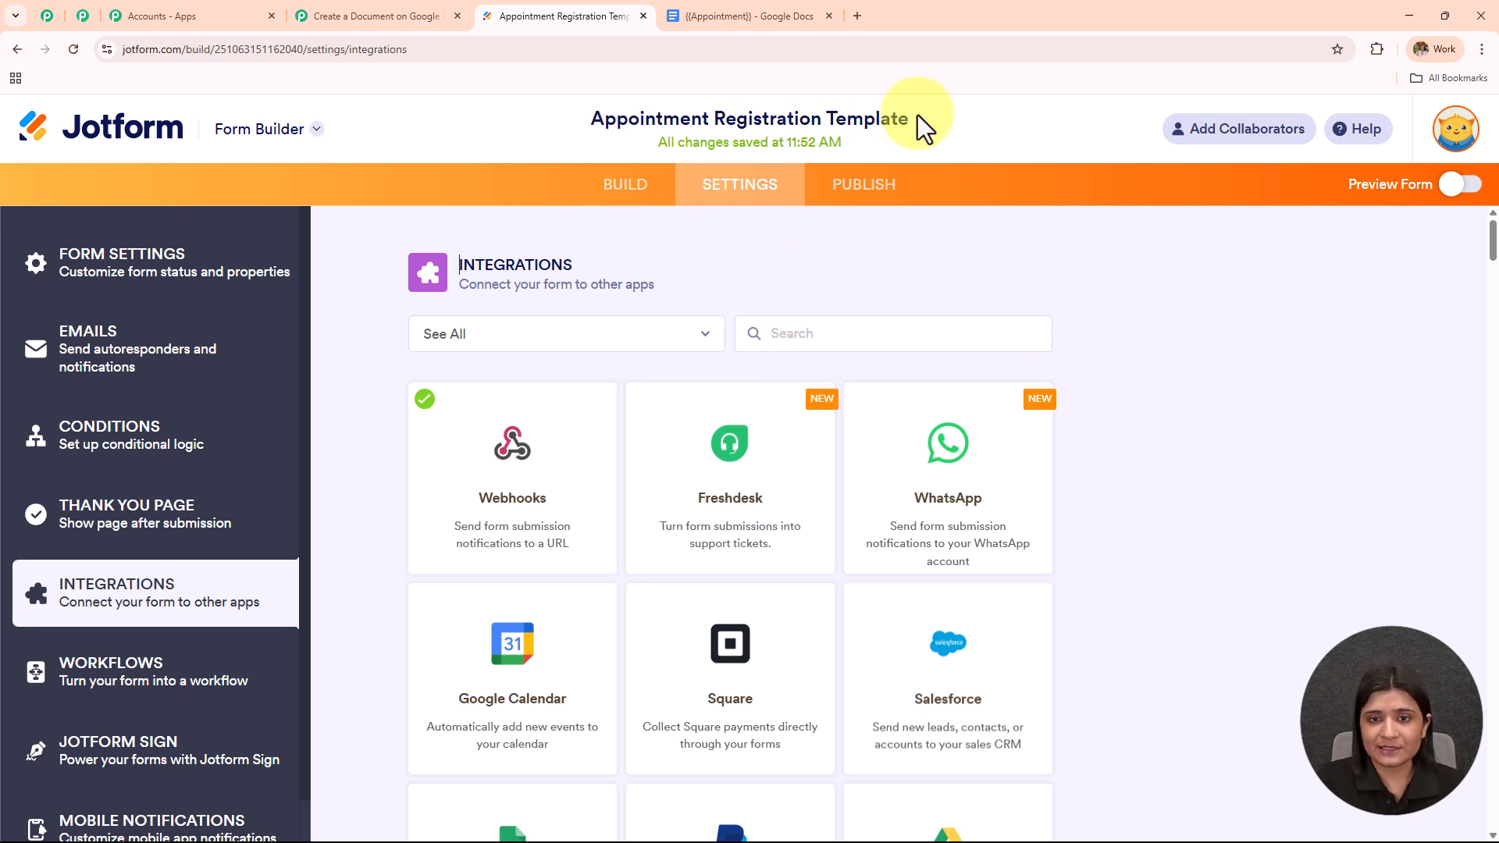
Switch to Jotform, copy the appointment form's public link from its publishing options and open the live form in a new browser tab
left_click(617, 197)
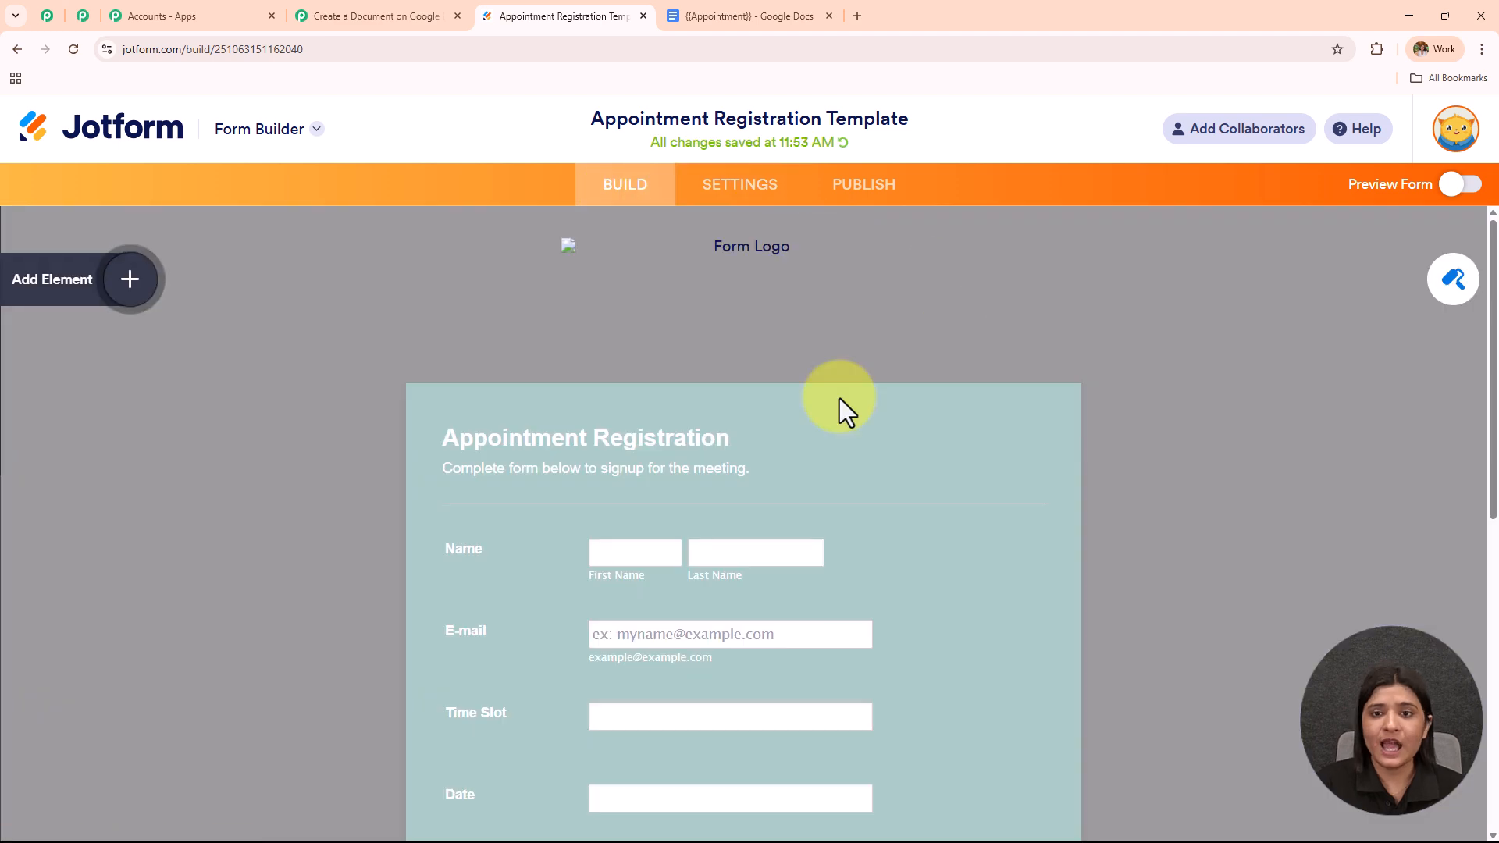
left_click(873, 202)
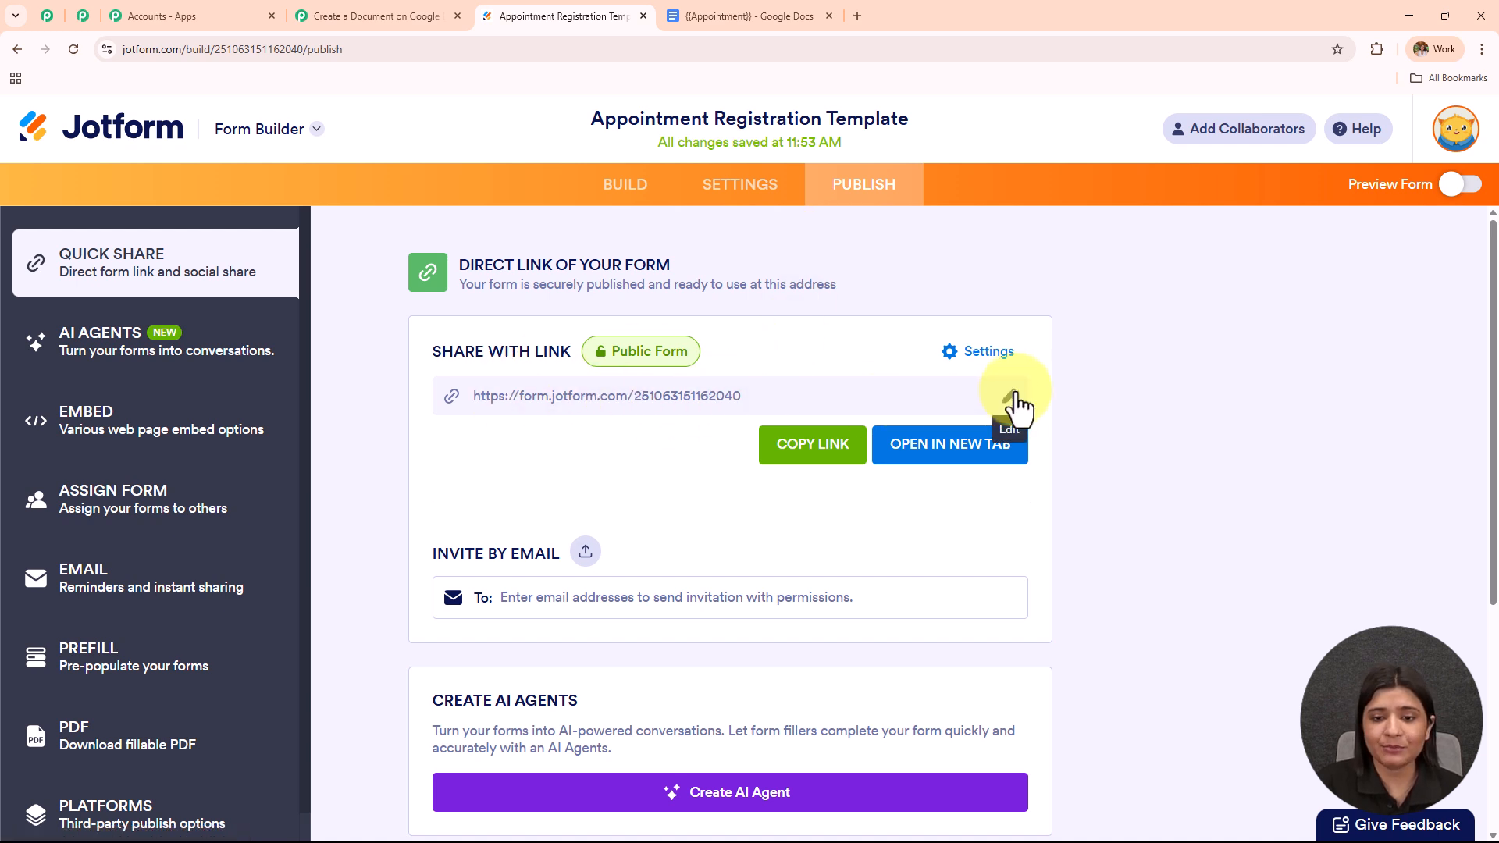
left_click(822, 462)
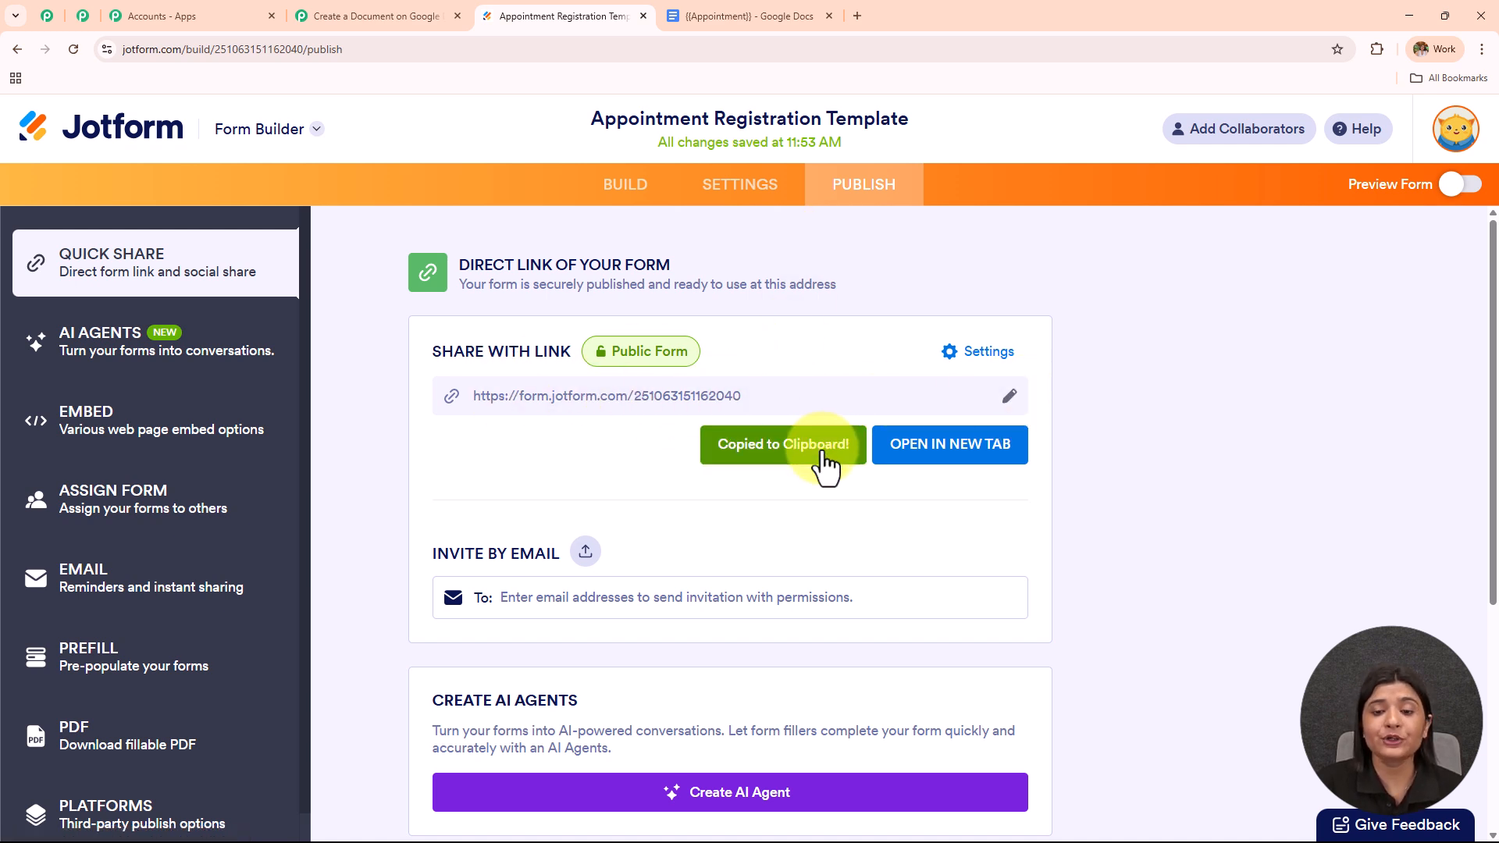
left_click(857, 16)
key("ctrl+v")
key("Return")
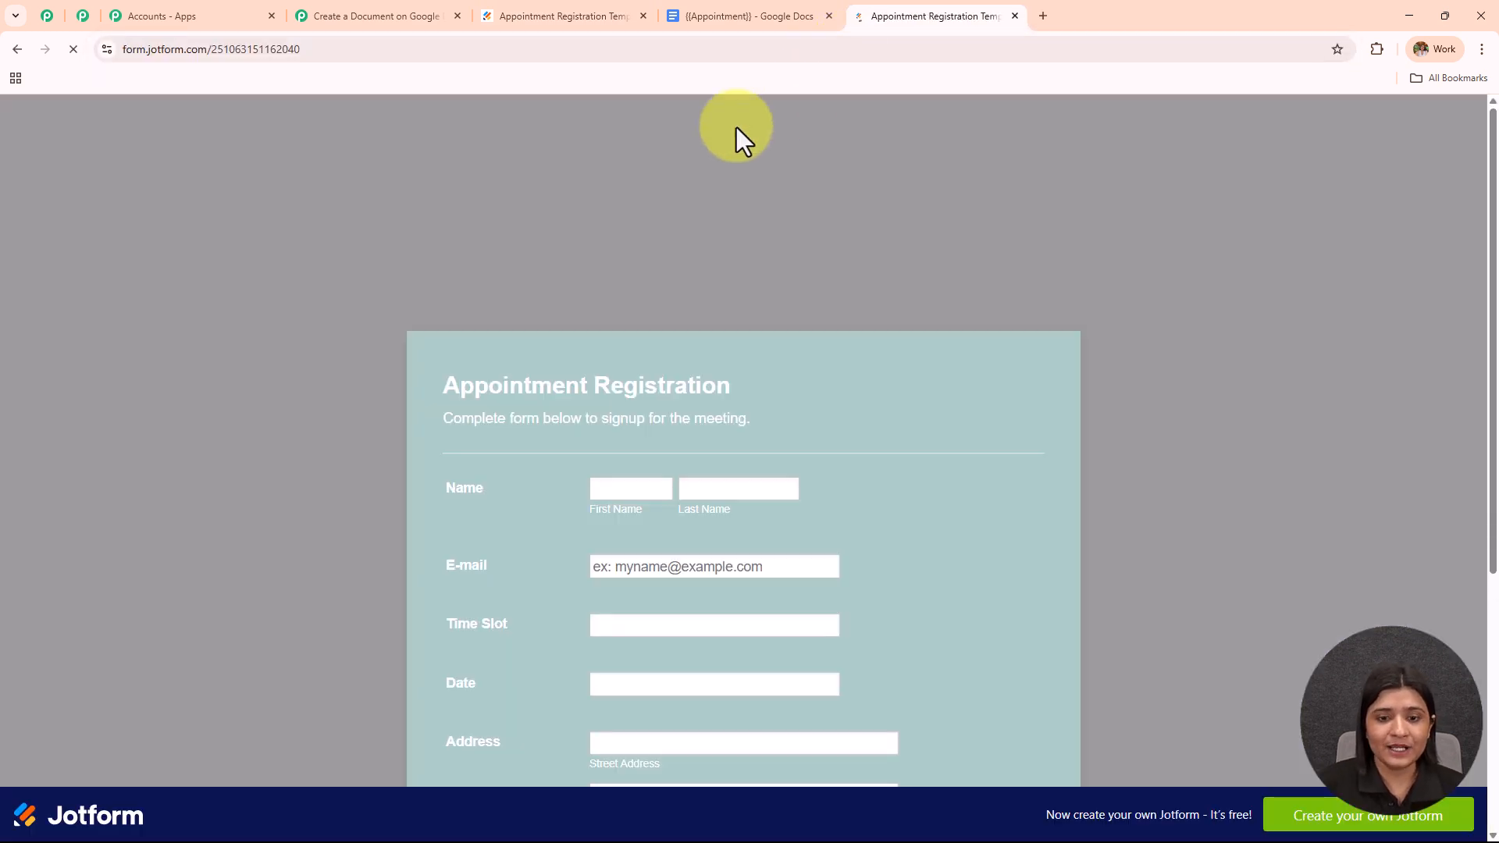
scroll(821, 293, "down", 5)
scroll(821, 295, "down", 1)
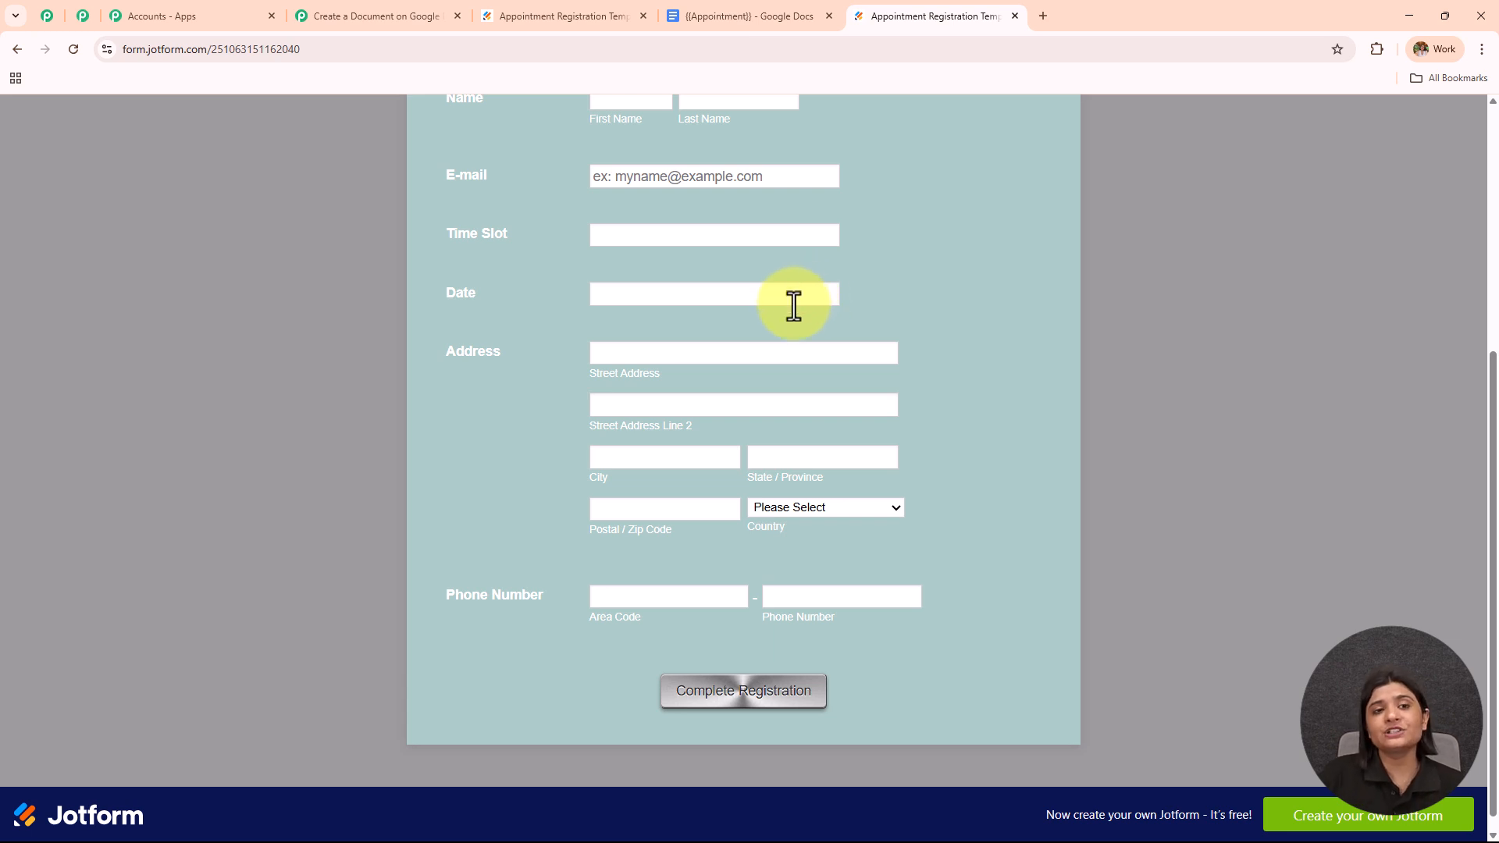
Submit a test registration on the live form with time slot Morning, date 29-08-2025 and the contact's name, e-mail, address and phone number
left_click(386, 11)
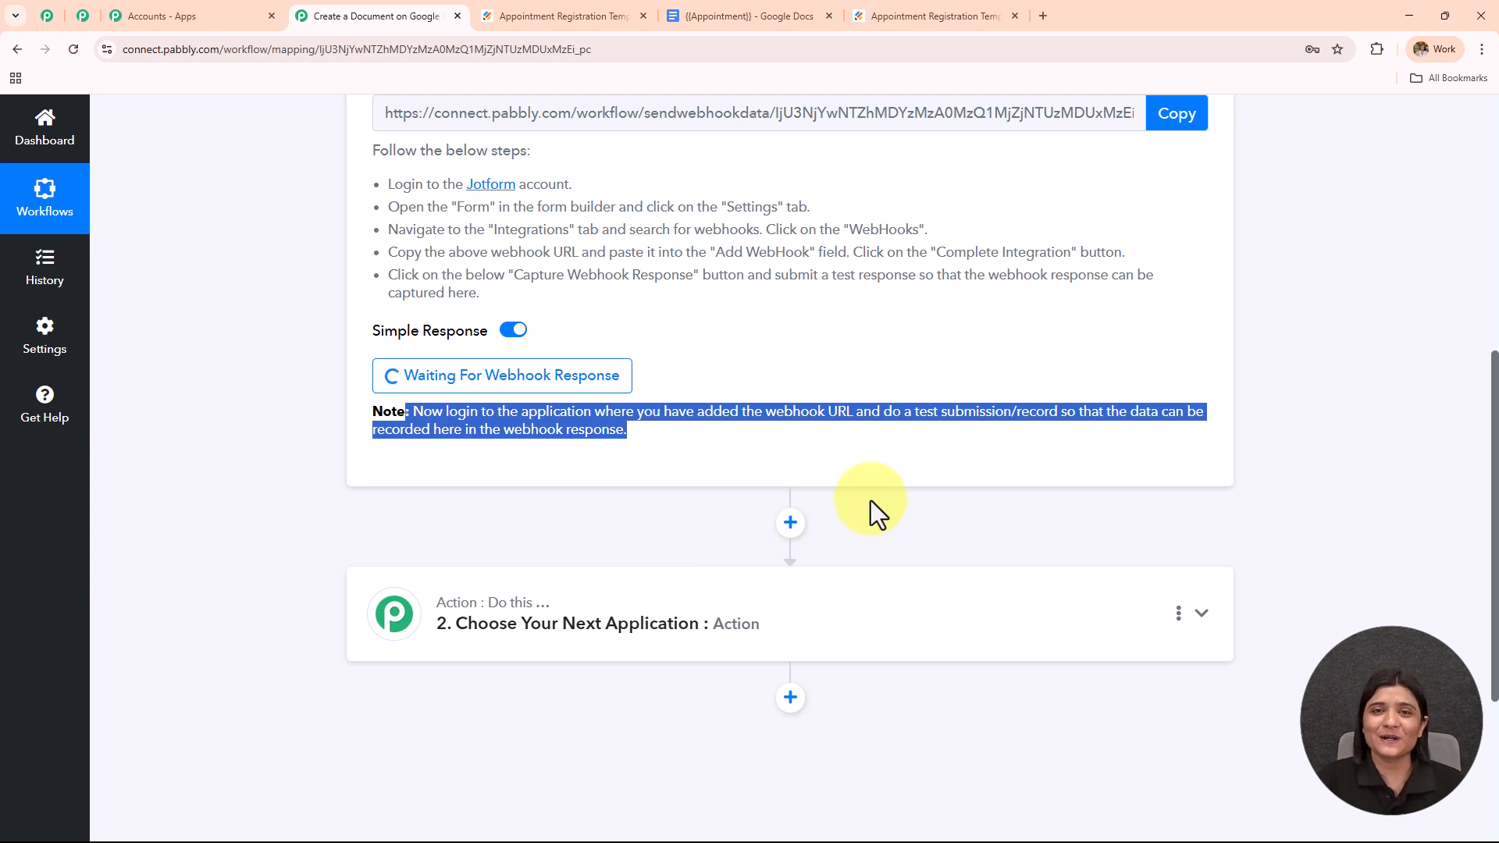
scroll(869, 500, "up", 3)
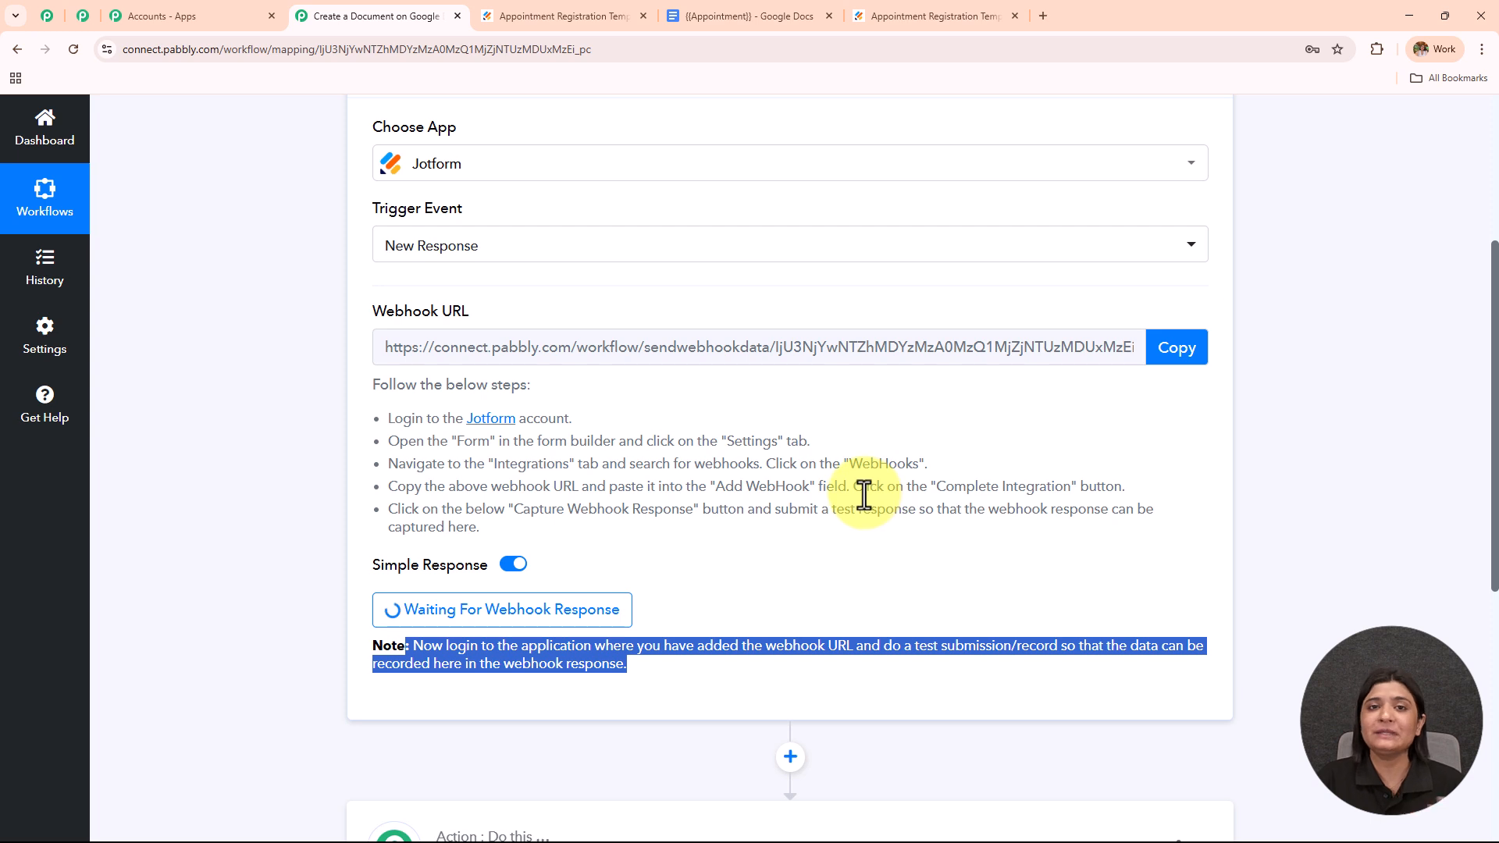
left_click(978, 16)
scroll(850, 370, "up", 3)
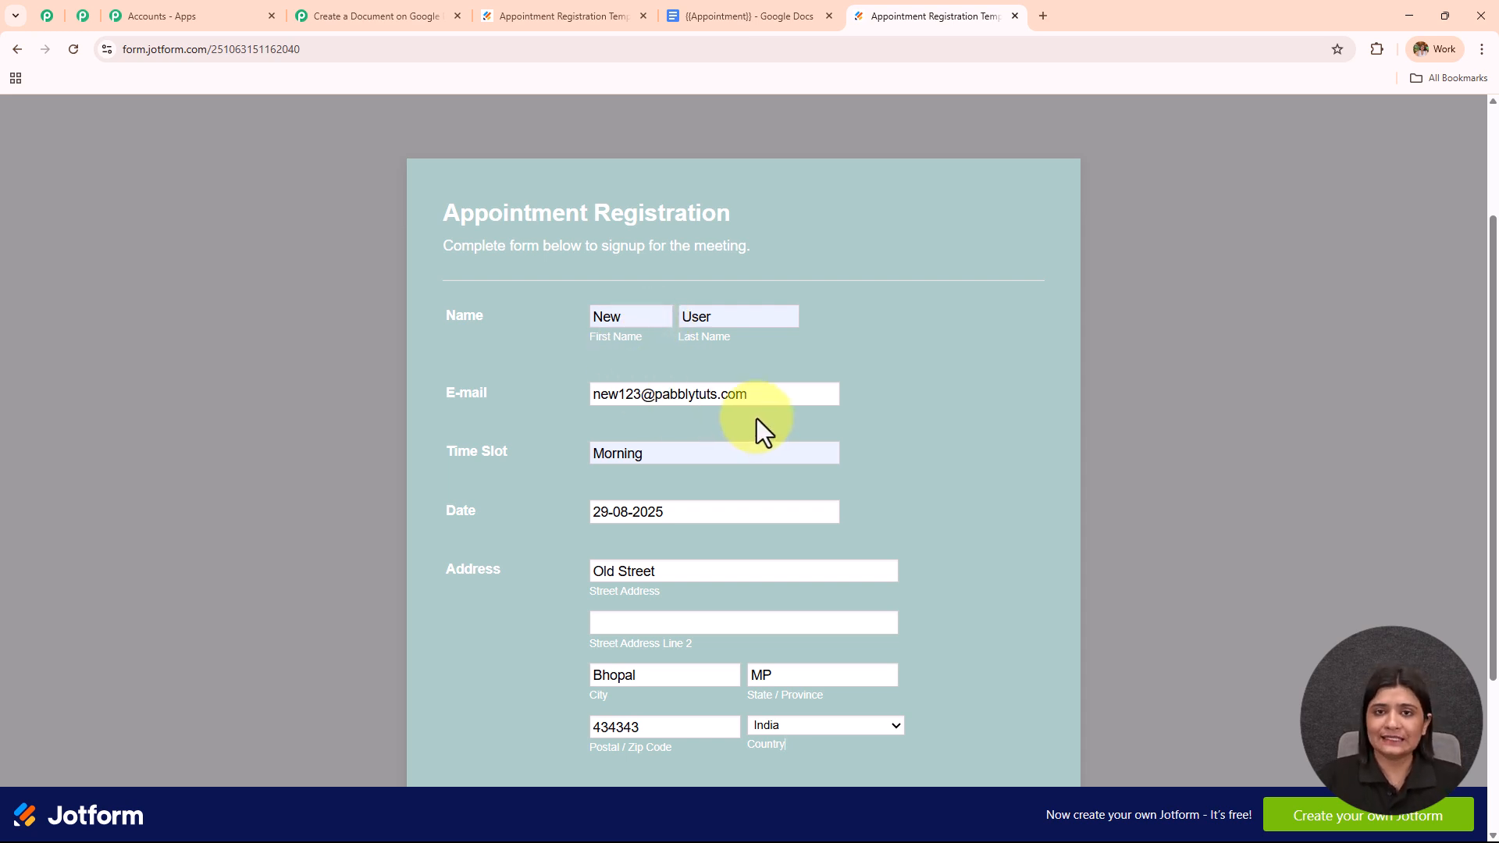
scroll(757, 418, "down", 1)
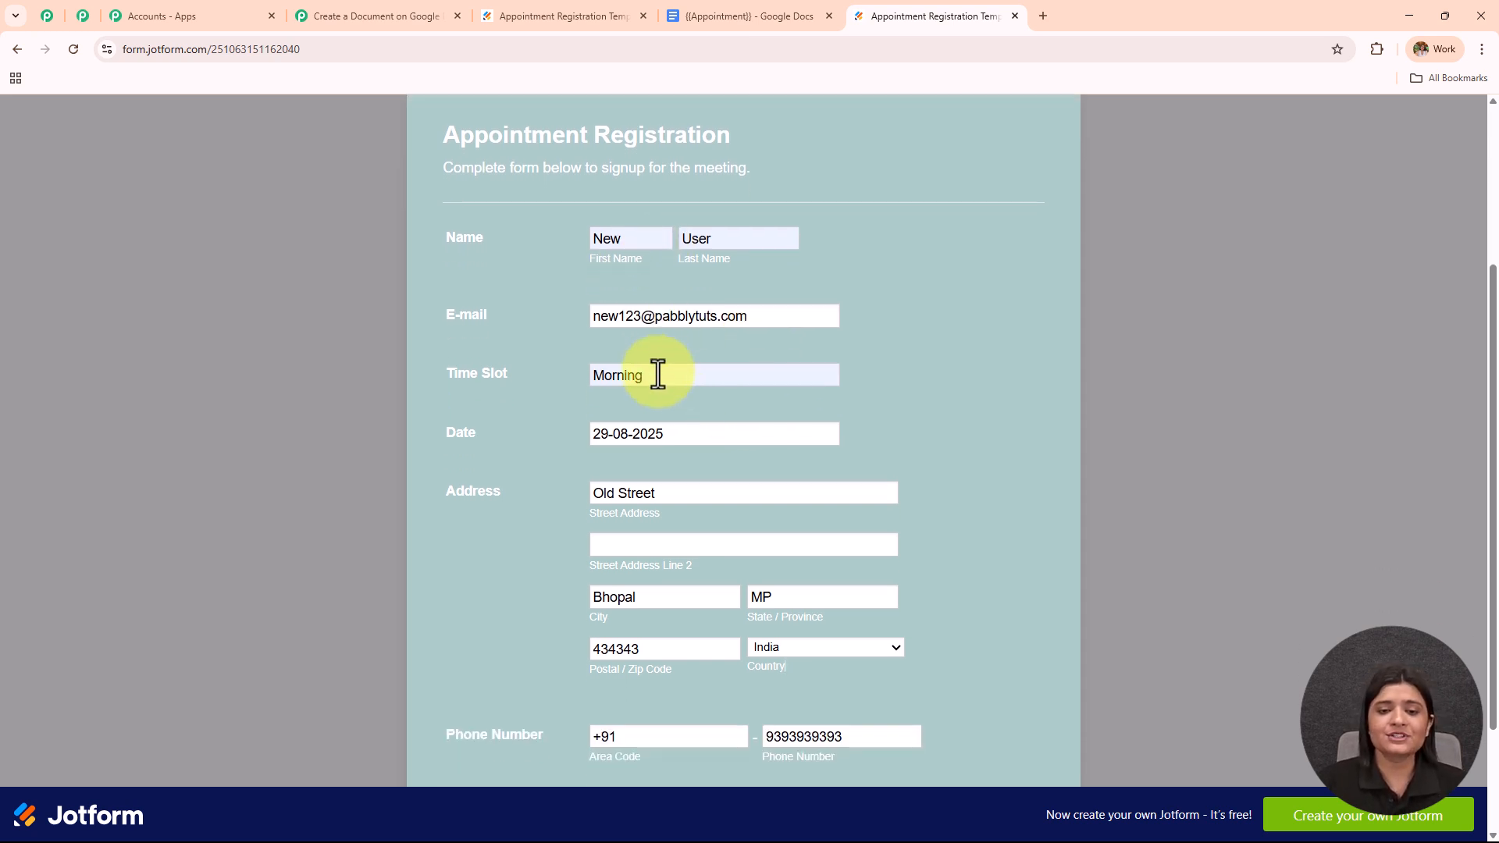
left_click(450, 373)
left_click(502, 448)
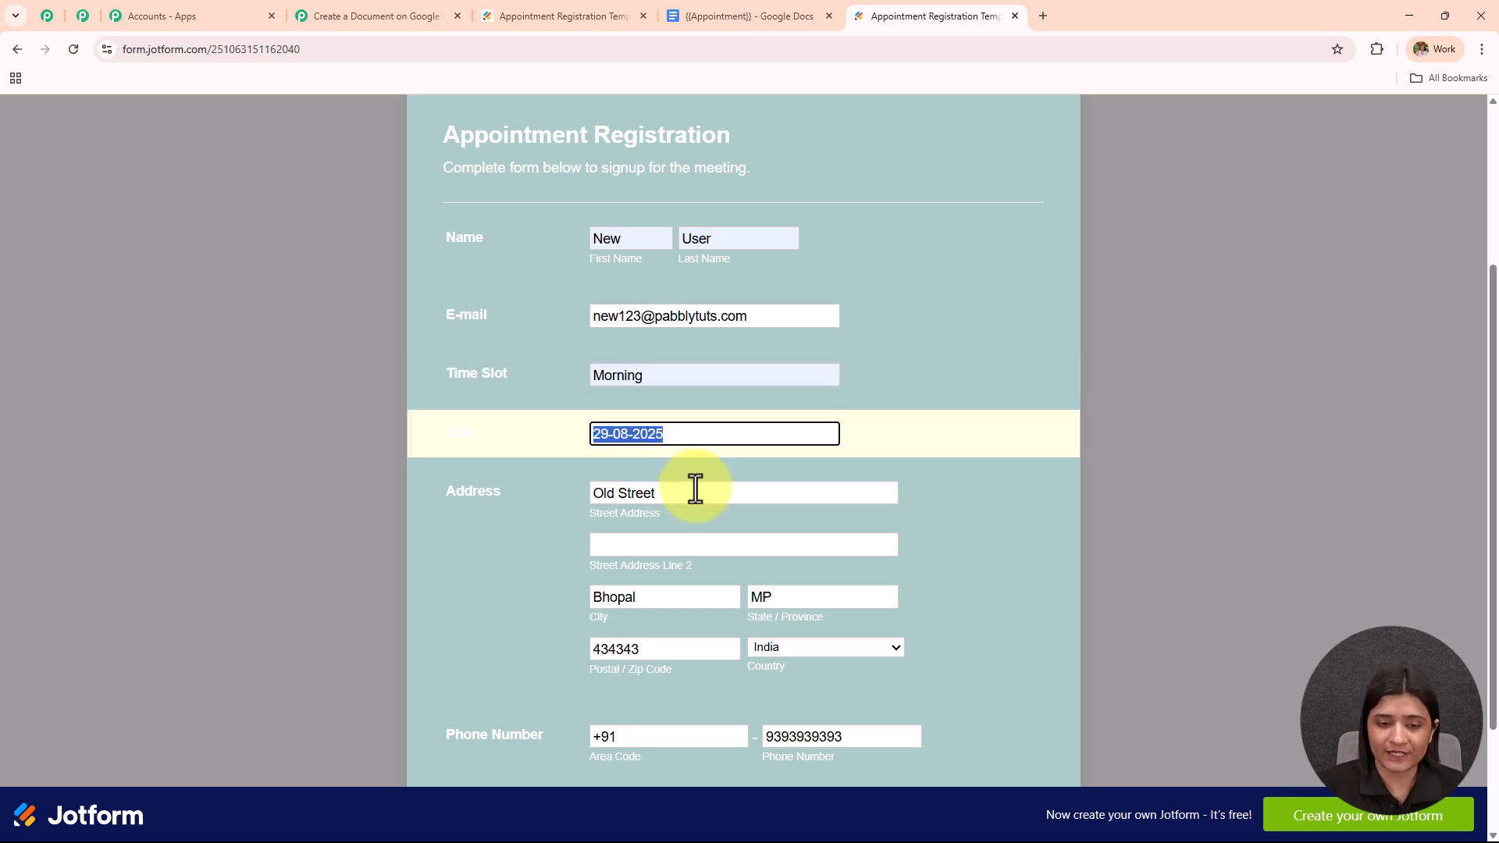
left_click(598, 492)
scroll(823, 450, "down", 2)
left_click(655, 448)
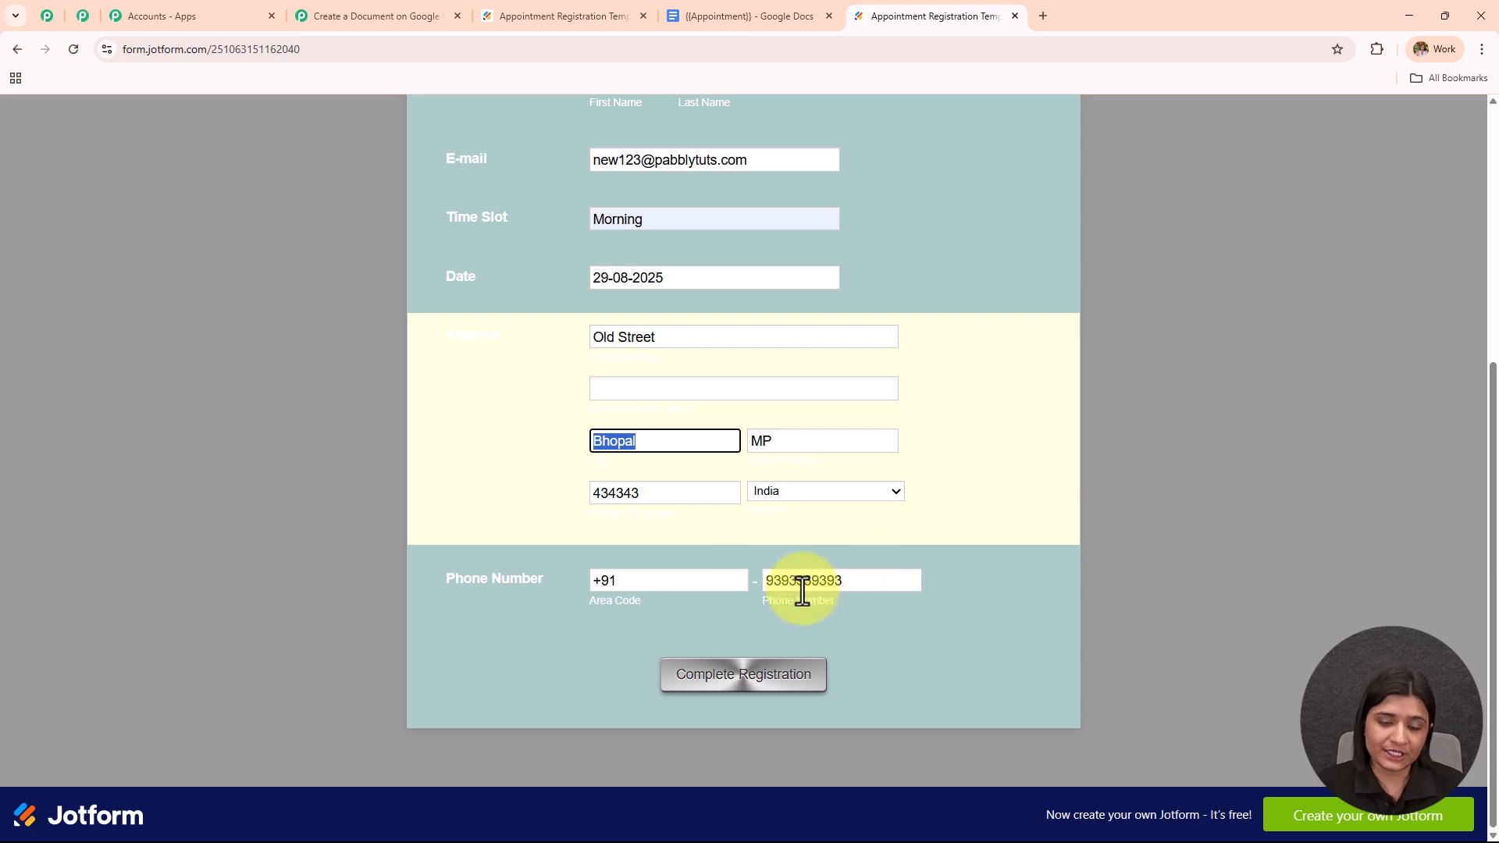
left_click(759, 682)
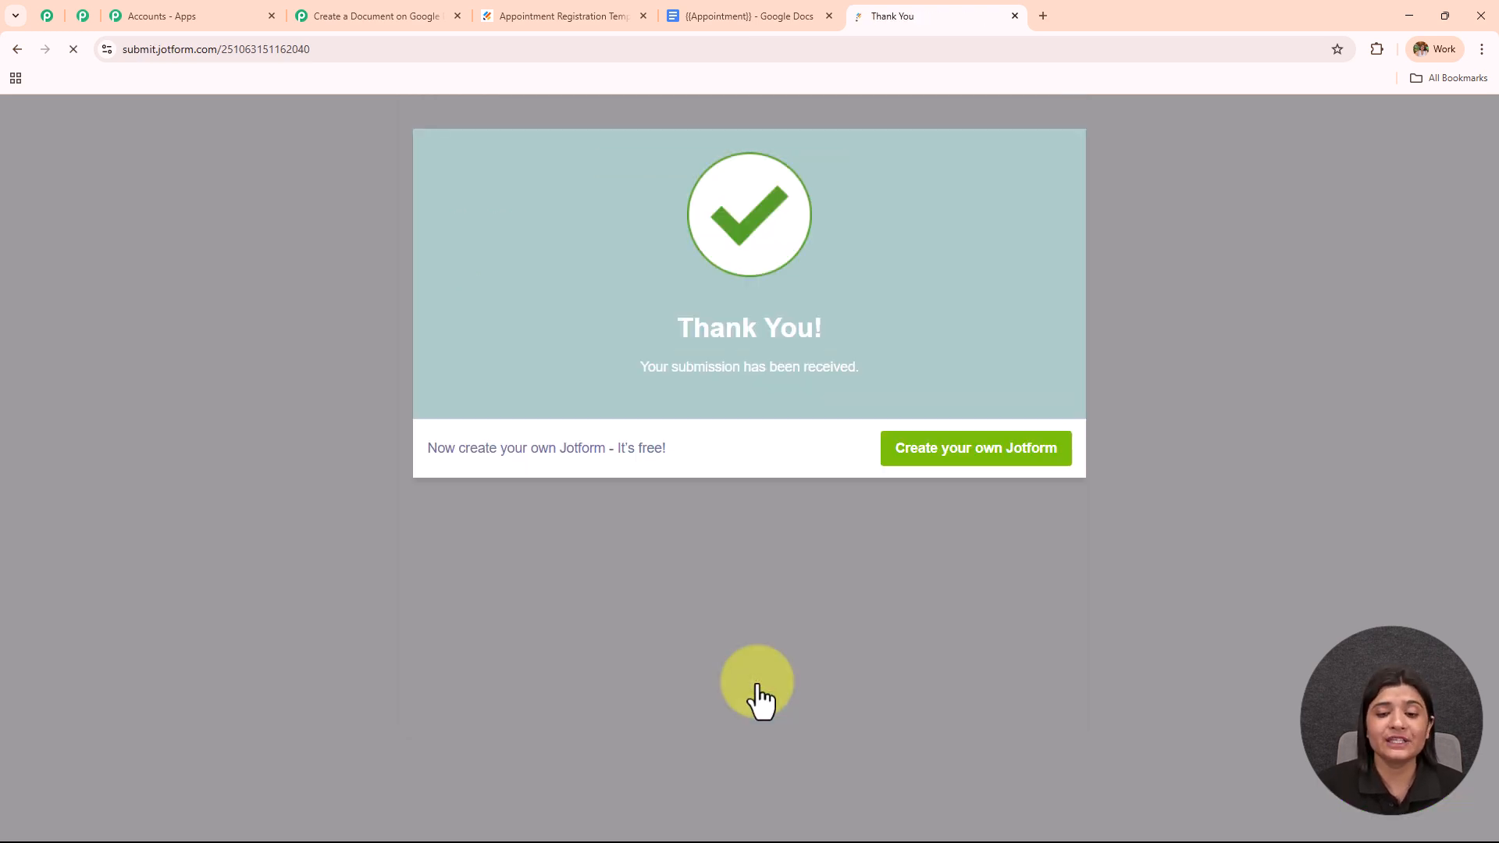
left_click_drag(656, 328, 944, 380)
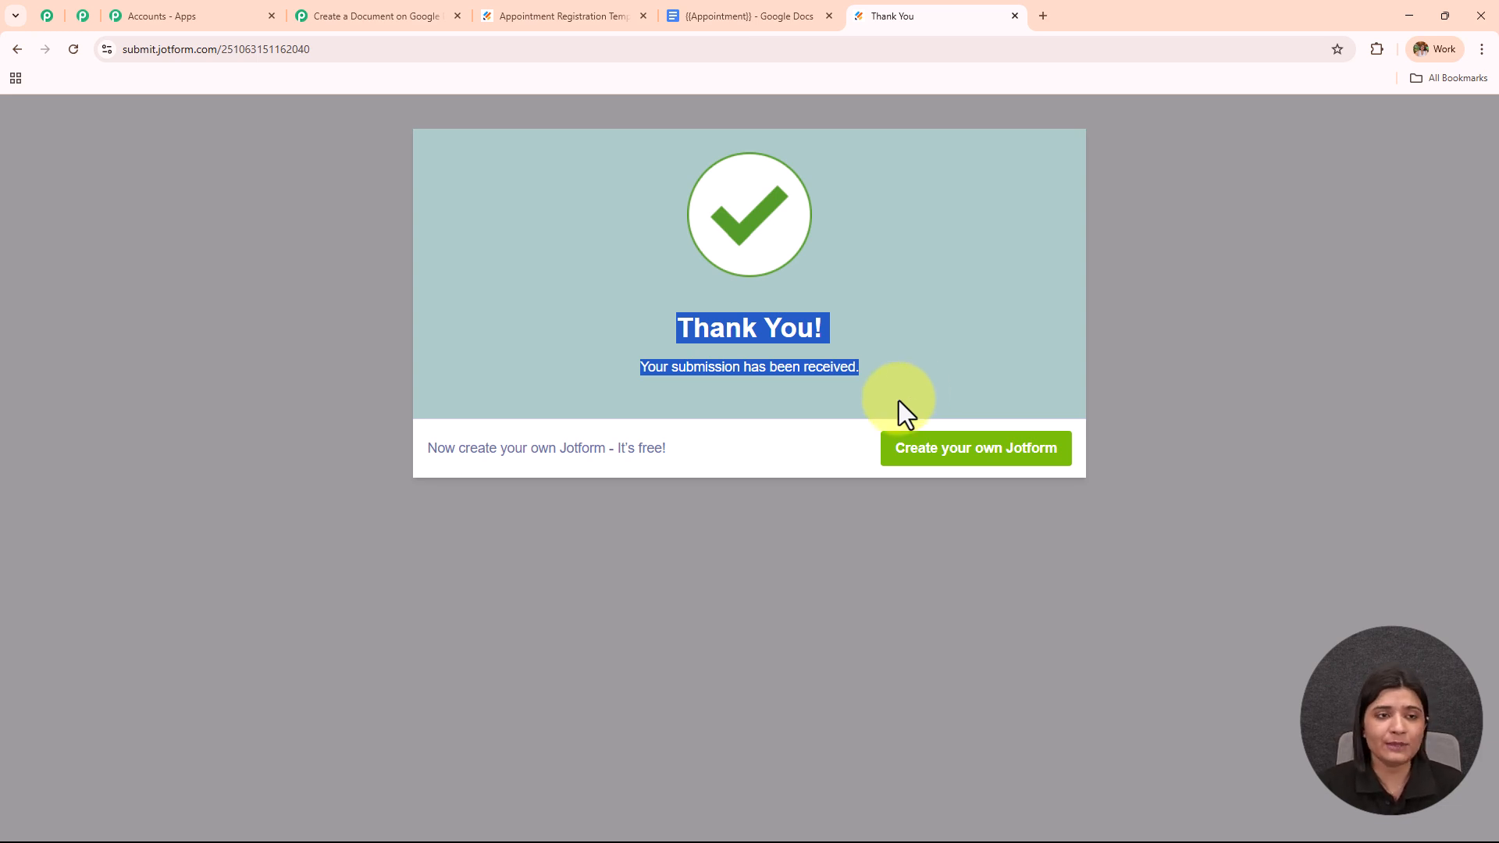
Return to the Pabbly Connect workflow and look over the captured responses available for the Jotform trigger
left_click(429, 17)
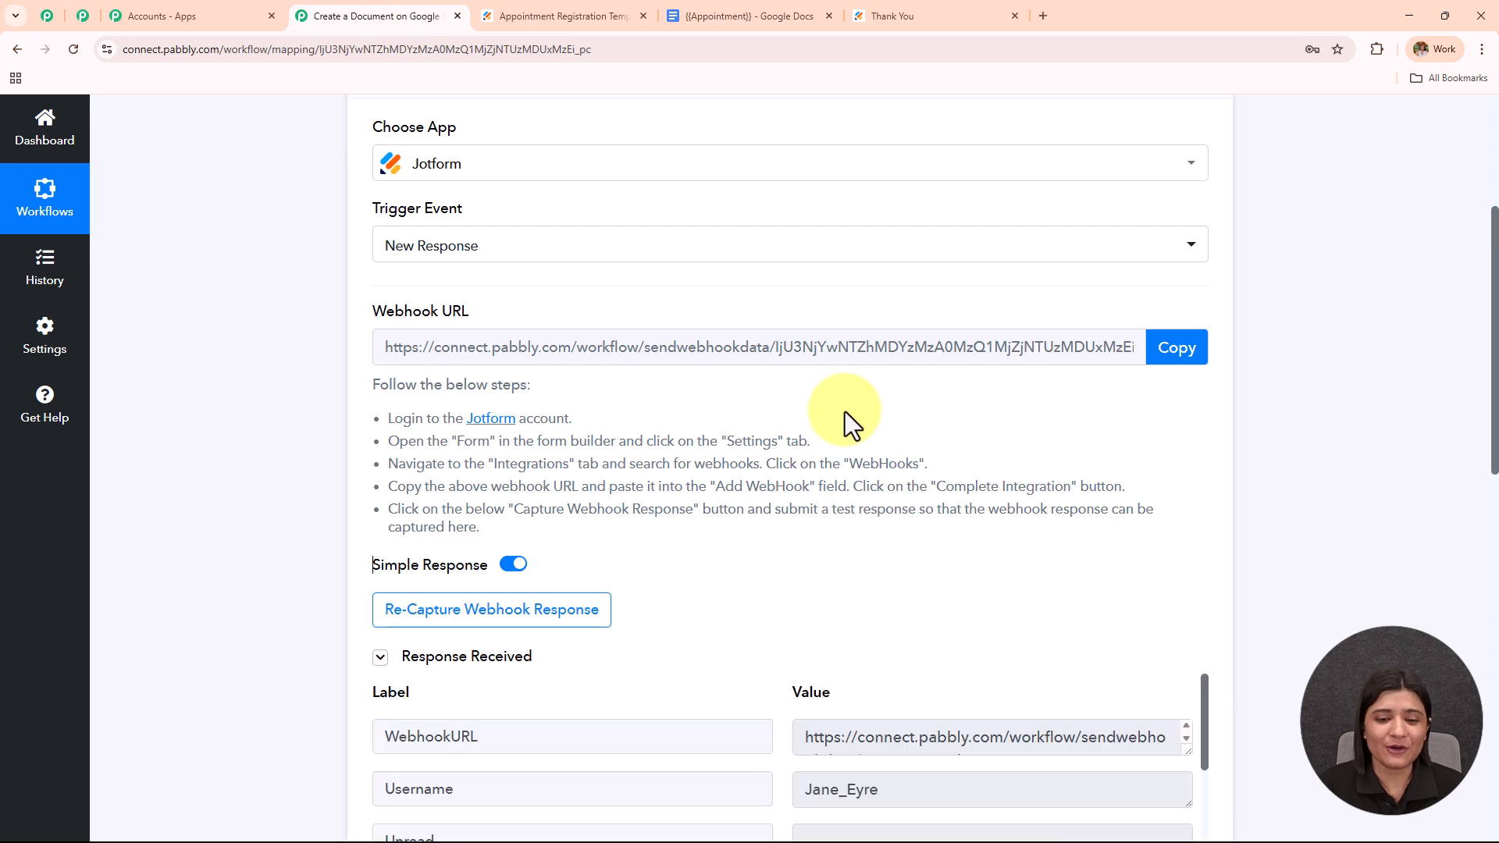
scroll(845, 411, "down", 4)
scroll(793, 395, "up", 2)
left_click(613, 365)
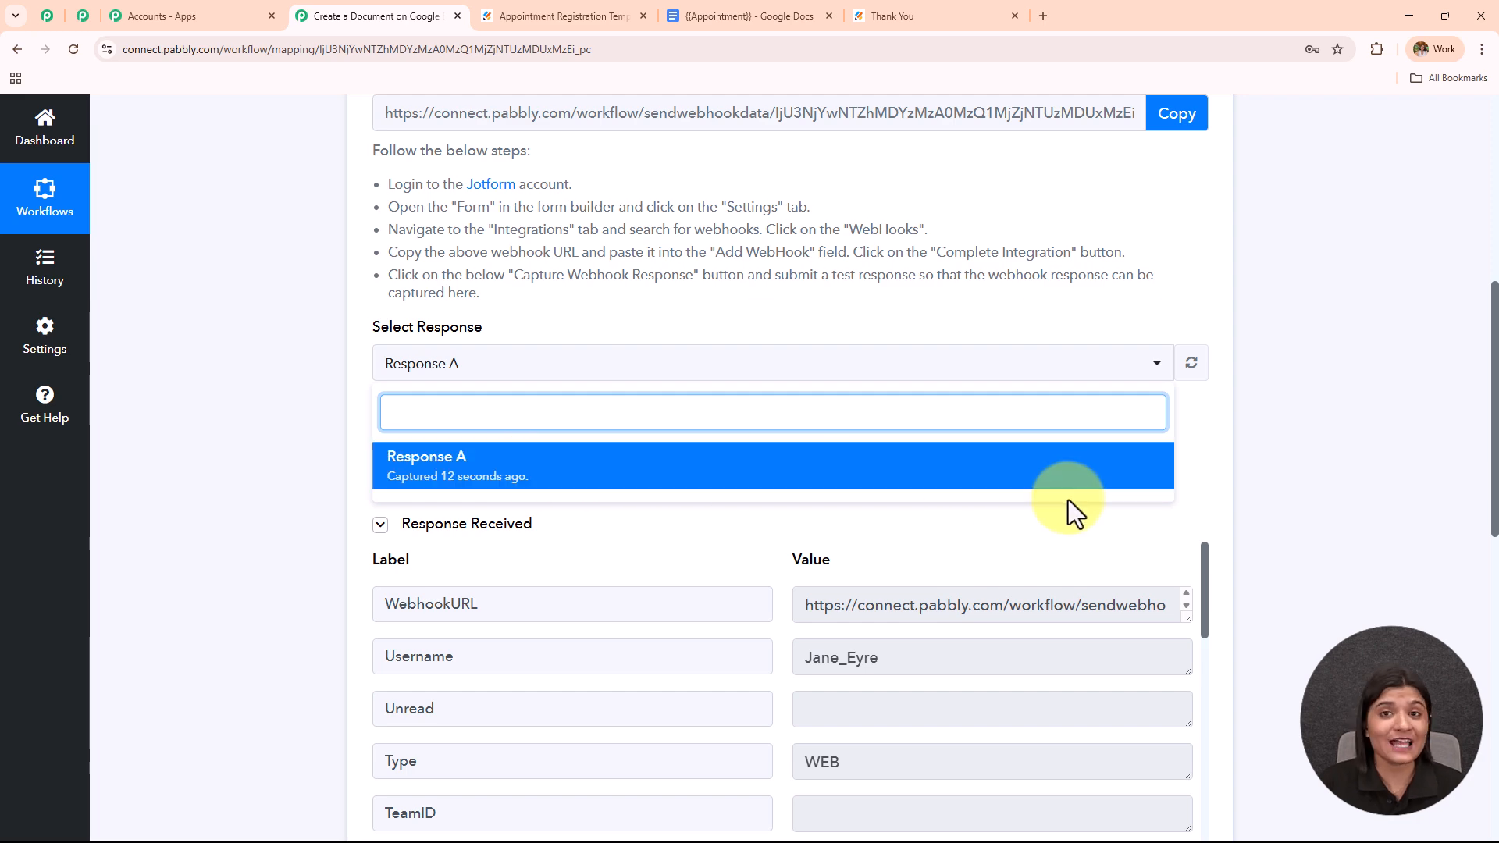
left_click(1320, 367)
Check the phone, date, time slot, address, e-mail and name fields in the received webhook response against the test submission
scroll(1304, 366, "down", 5)
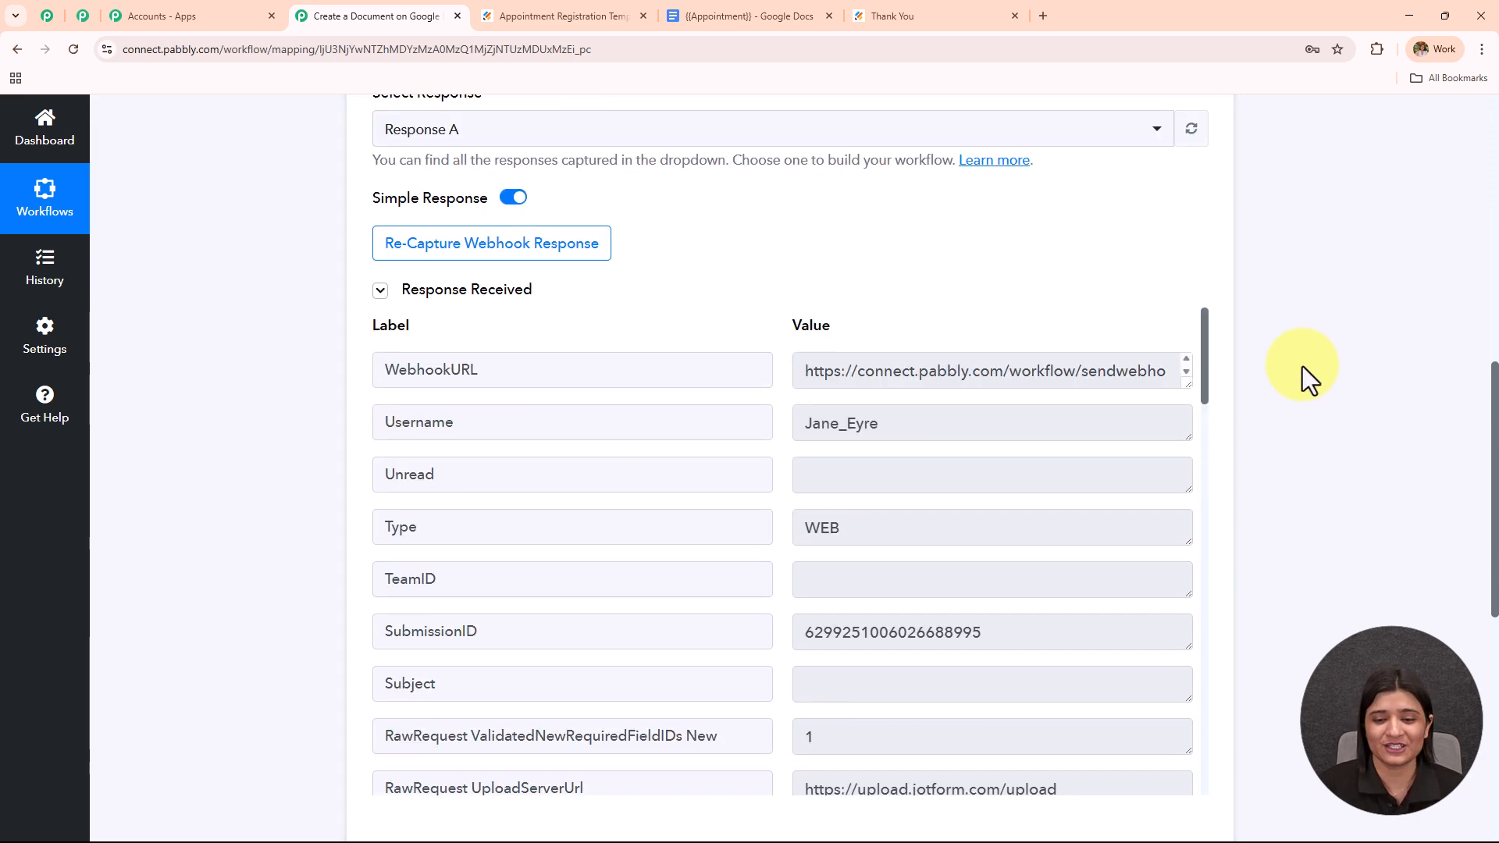
scroll(982, 366, "down", 5)
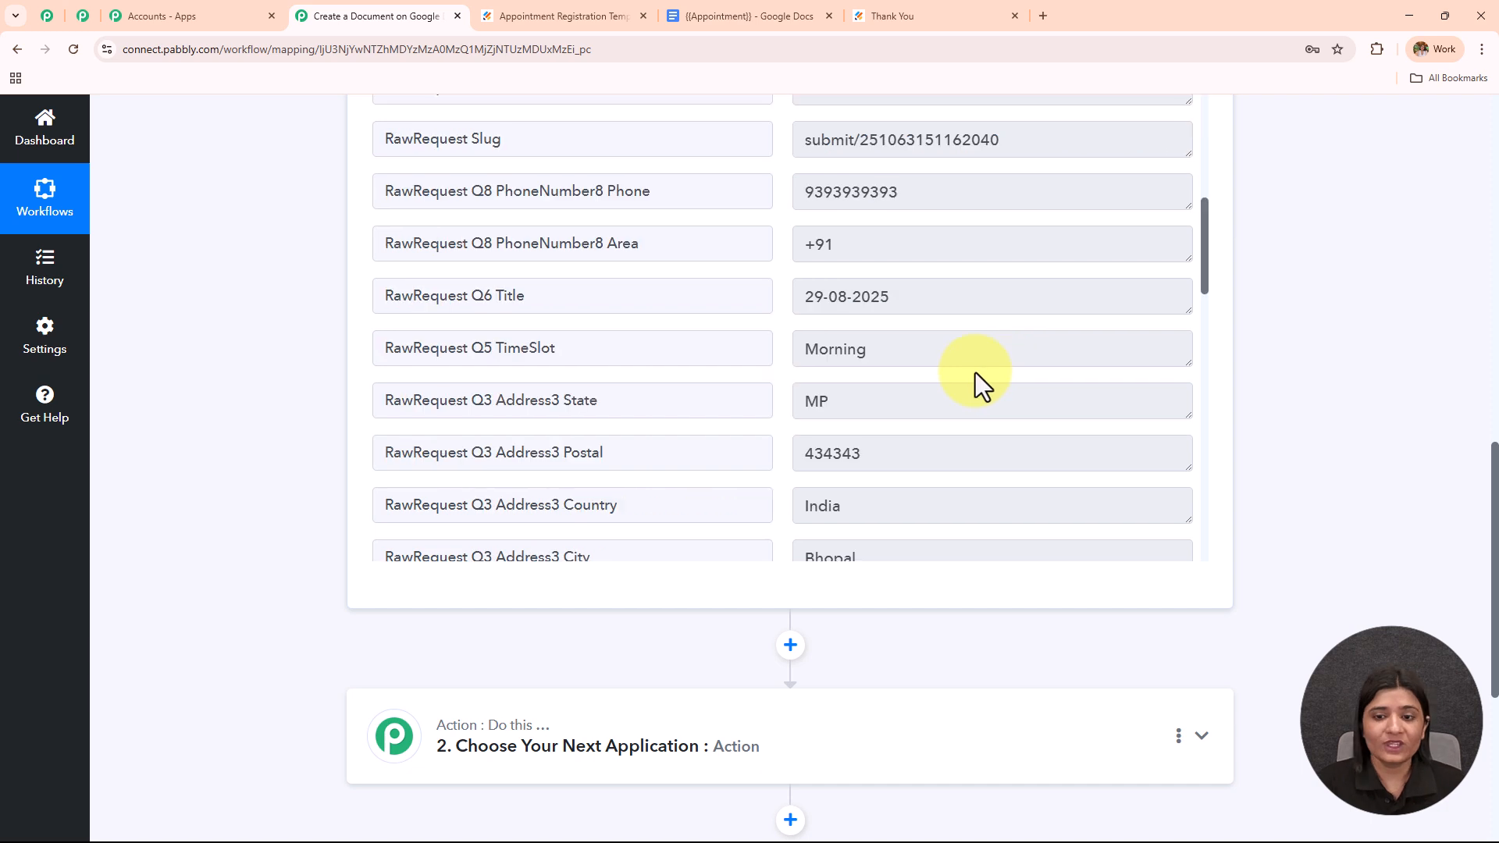
left_click_drag(851, 247, 636, 244)
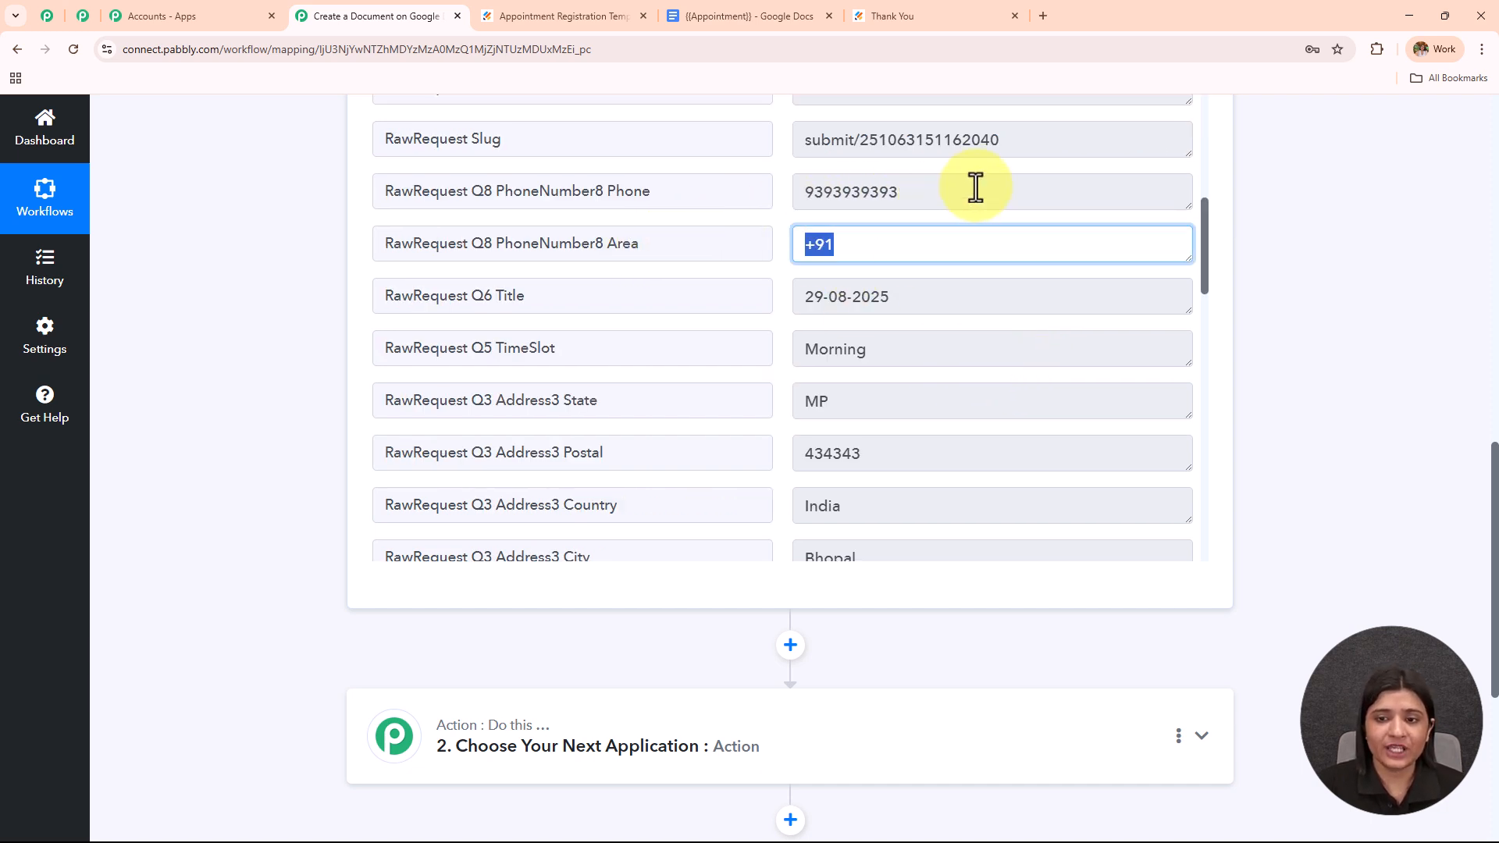
left_click_drag(974, 189, 623, 239)
left_click_drag(898, 306, 730, 338)
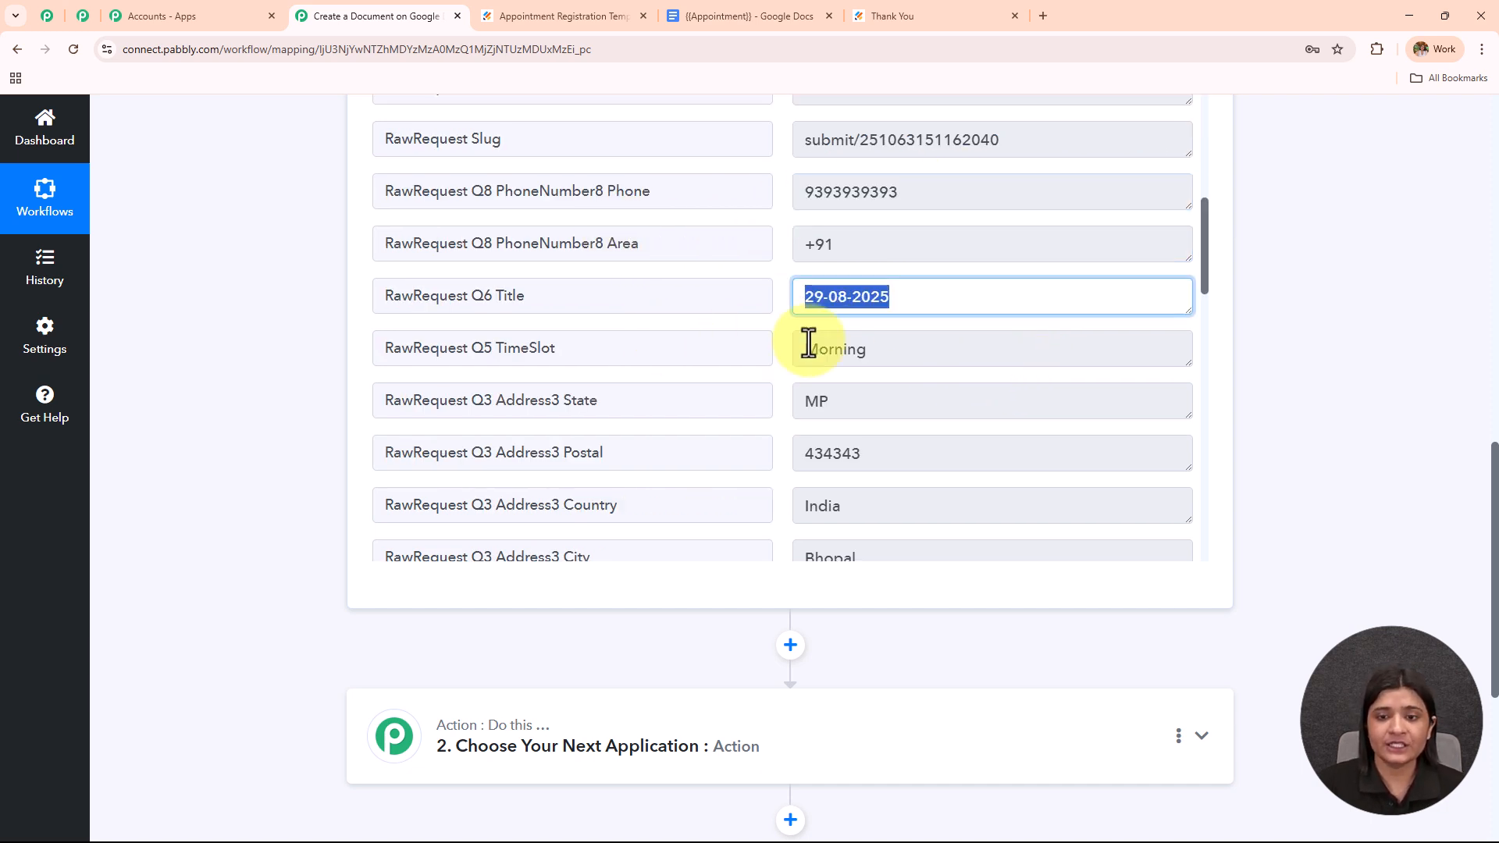
left_click_drag(877, 345, 703, 382)
left_click_drag(923, 408, 596, 453)
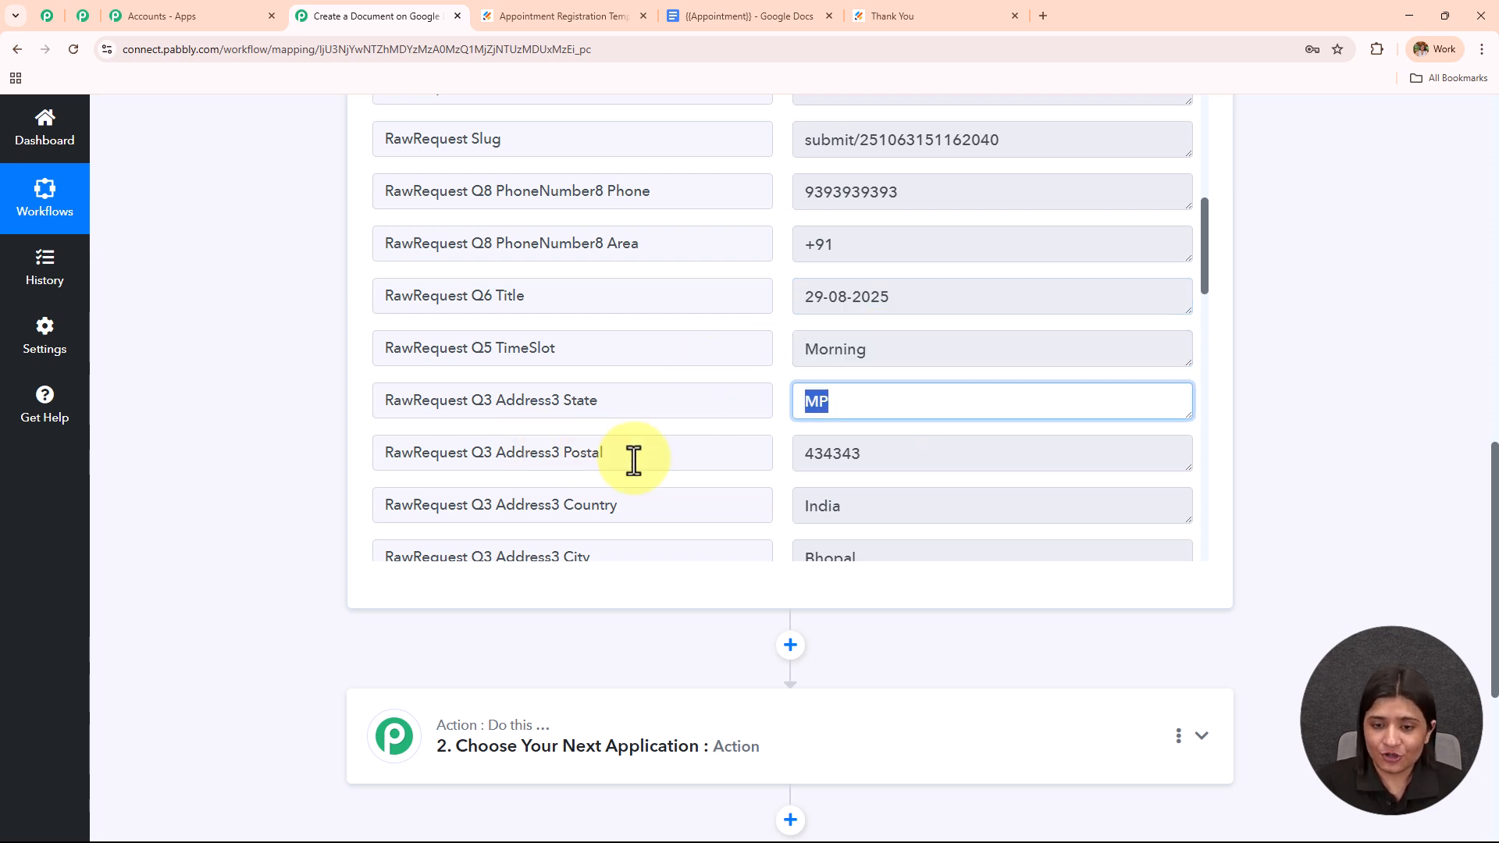
left_click_drag(911, 459, 692, 438)
scroll(845, 344, "down", 2)
left_click_drag(914, 343, 569, 391)
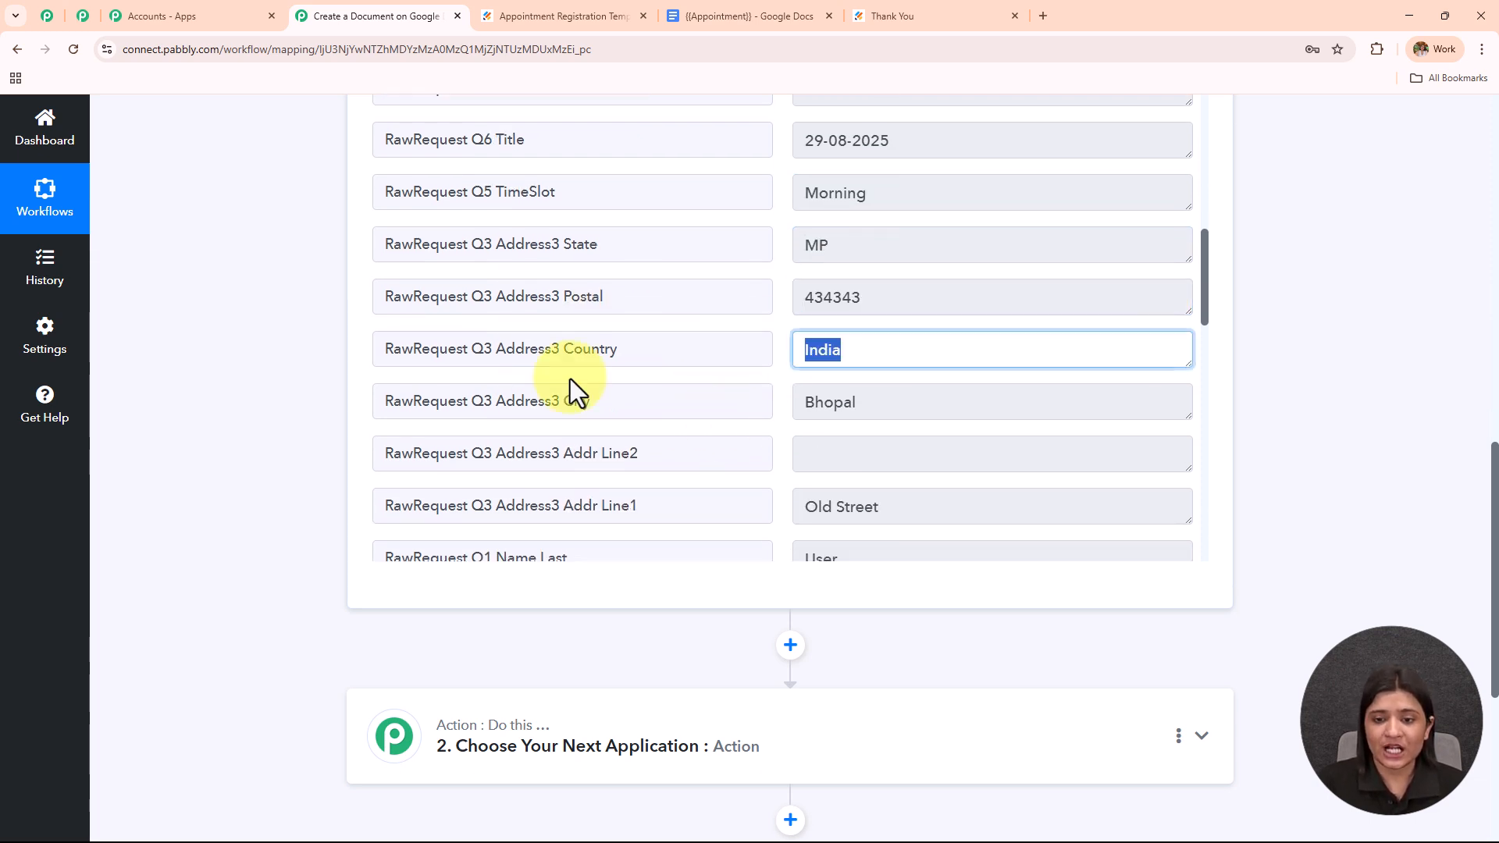
left_click_drag(904, 405, 623, 442)
left_click_drag(911, 494, 497, 508)
scroll(863, 429, "down", 3)
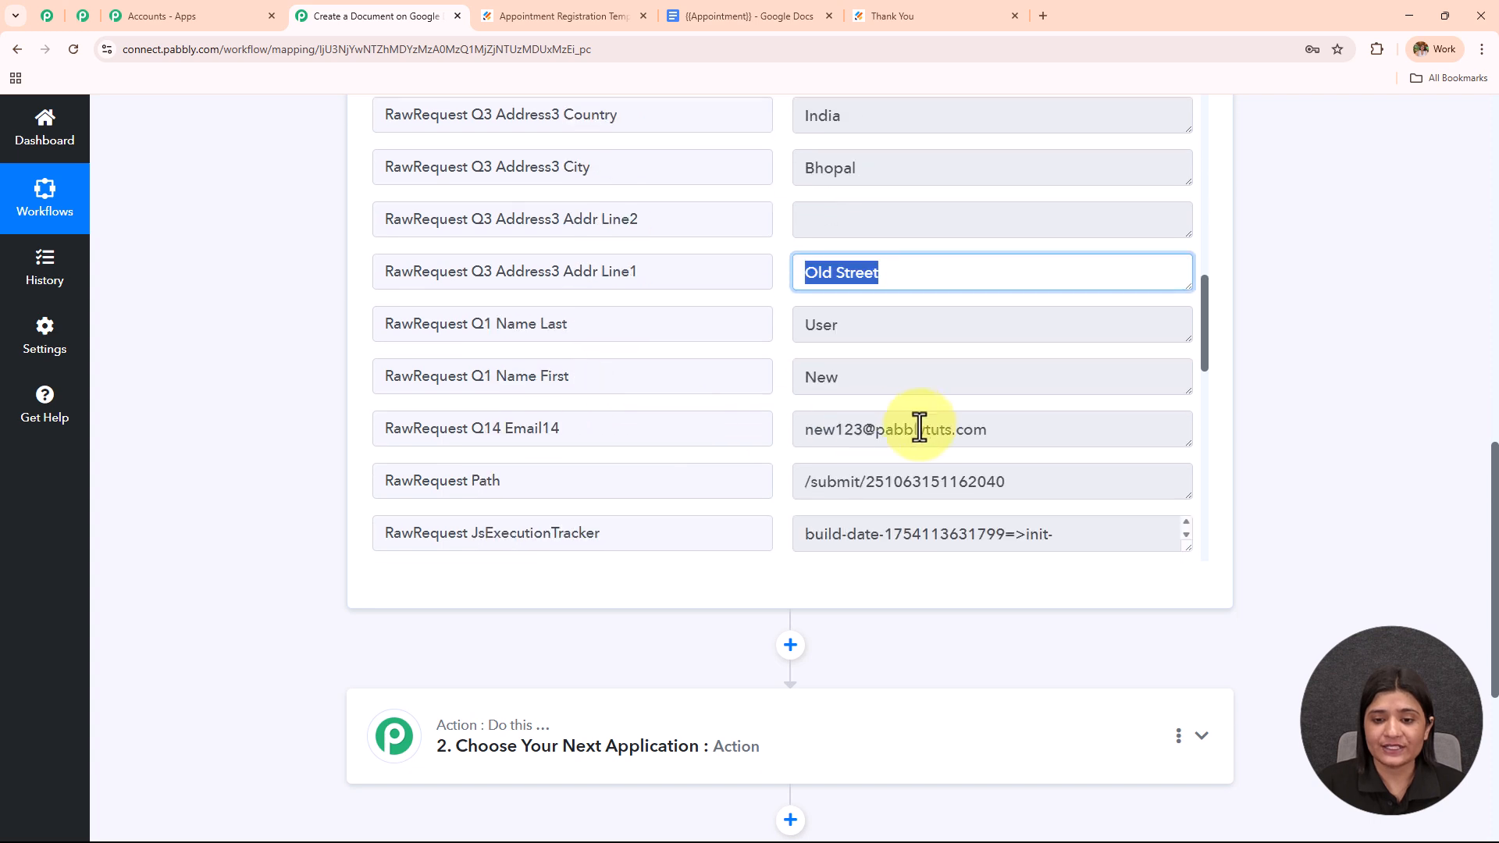
left_click_drag(1004, 422, 438, 469)
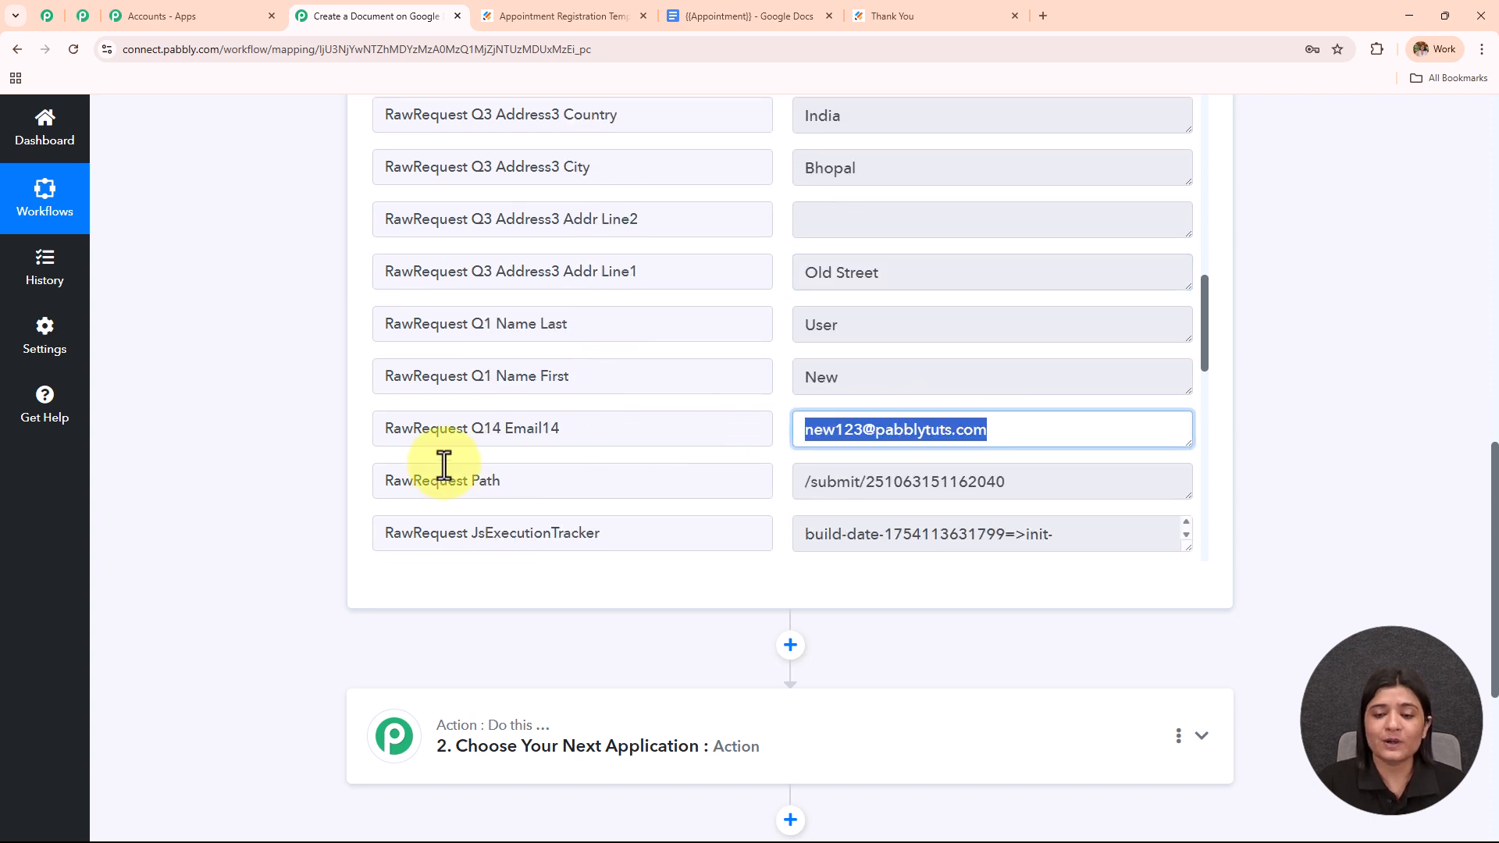
left_click_drag(875, 381, 653, 415)
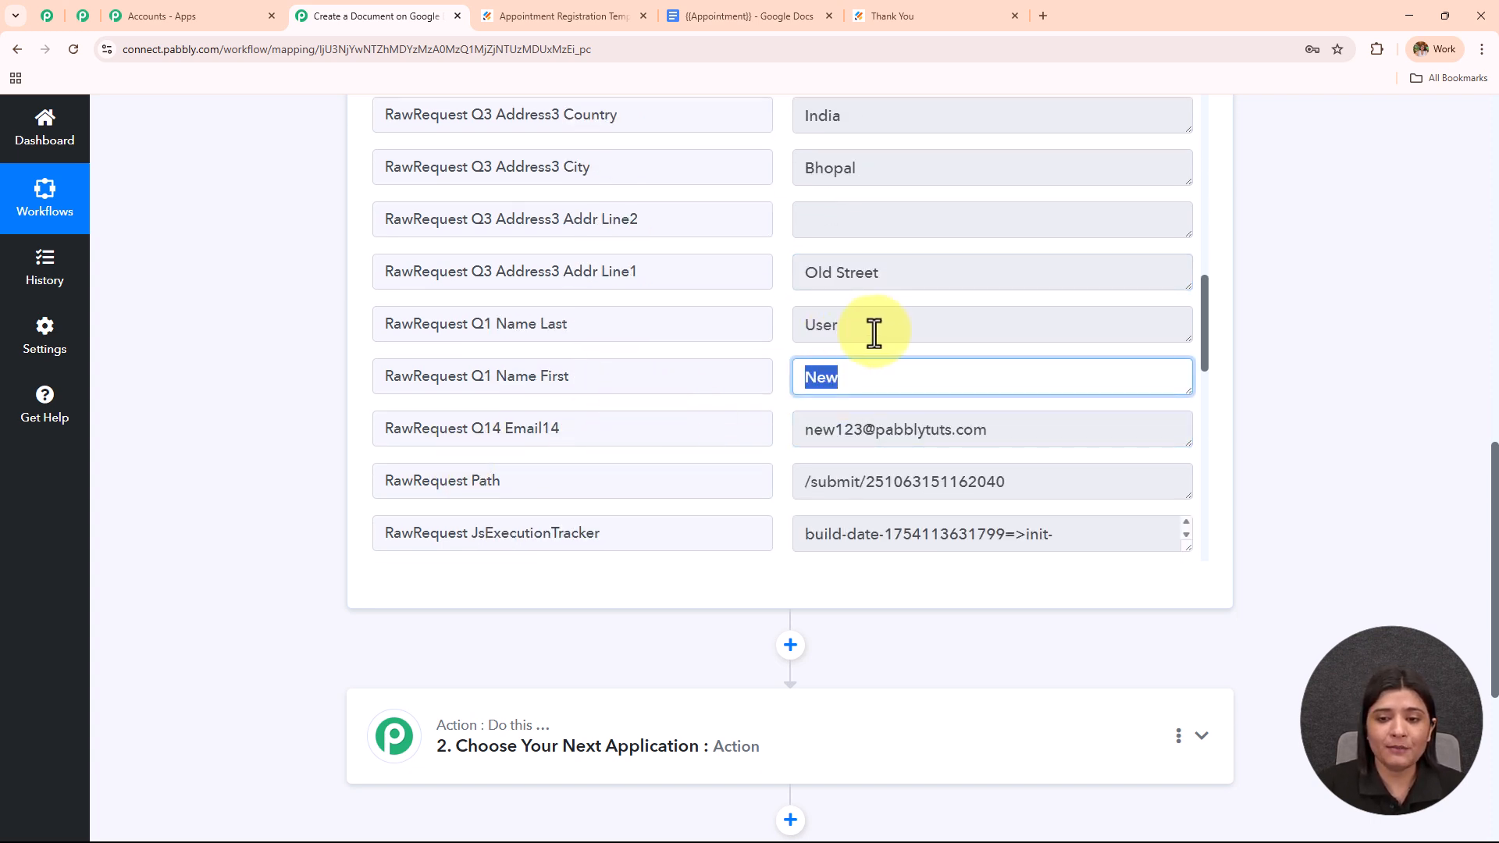
left_click_drag(874, 335, 519, 385)
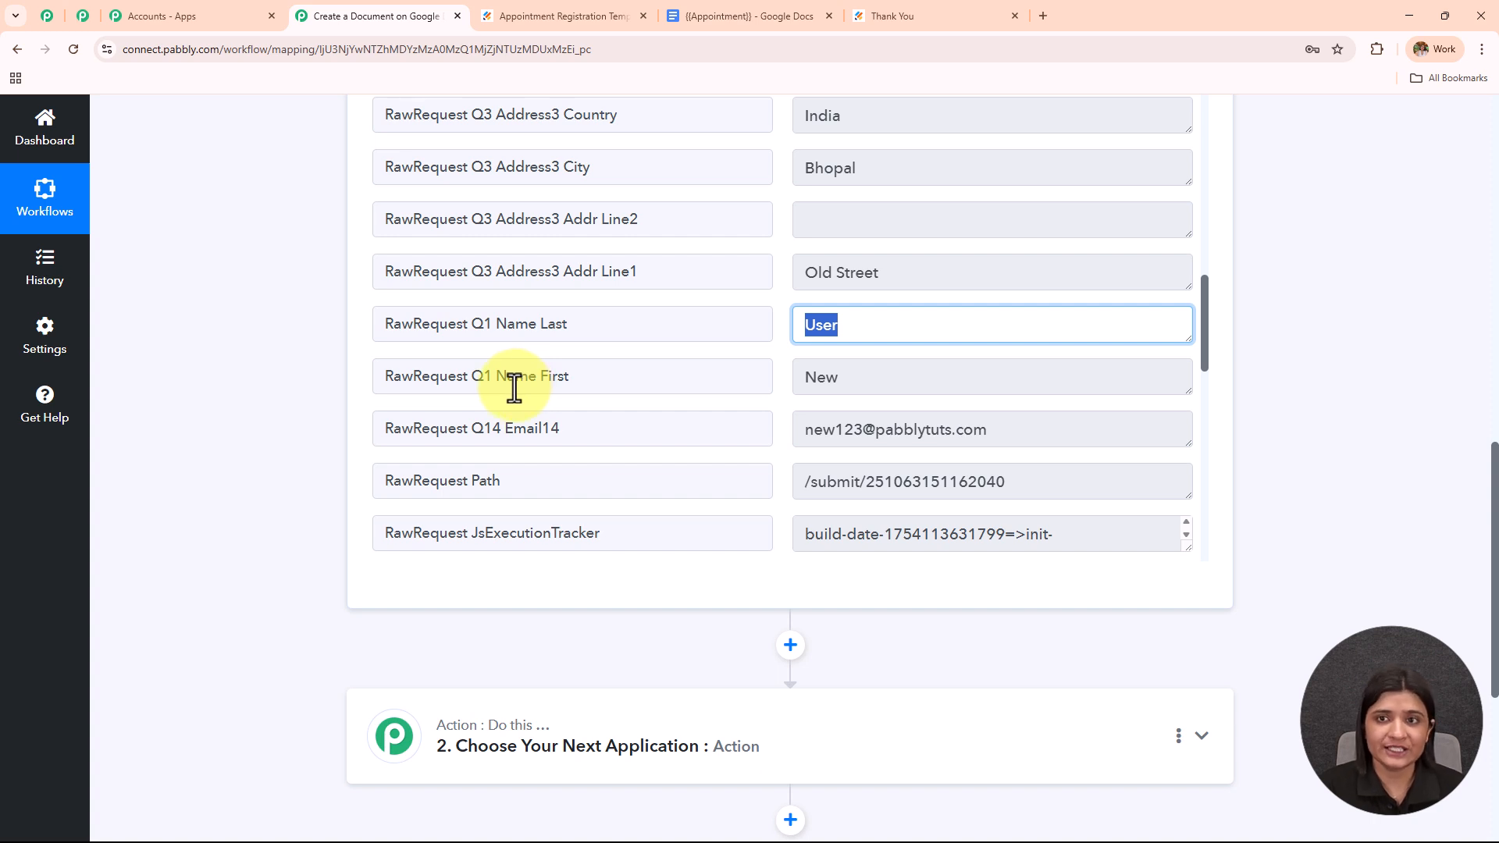
Check the live form's submission confirmation page, return to the Pabbly Connect workflow and collapse the Jotform trigger
left_click(922, 14)
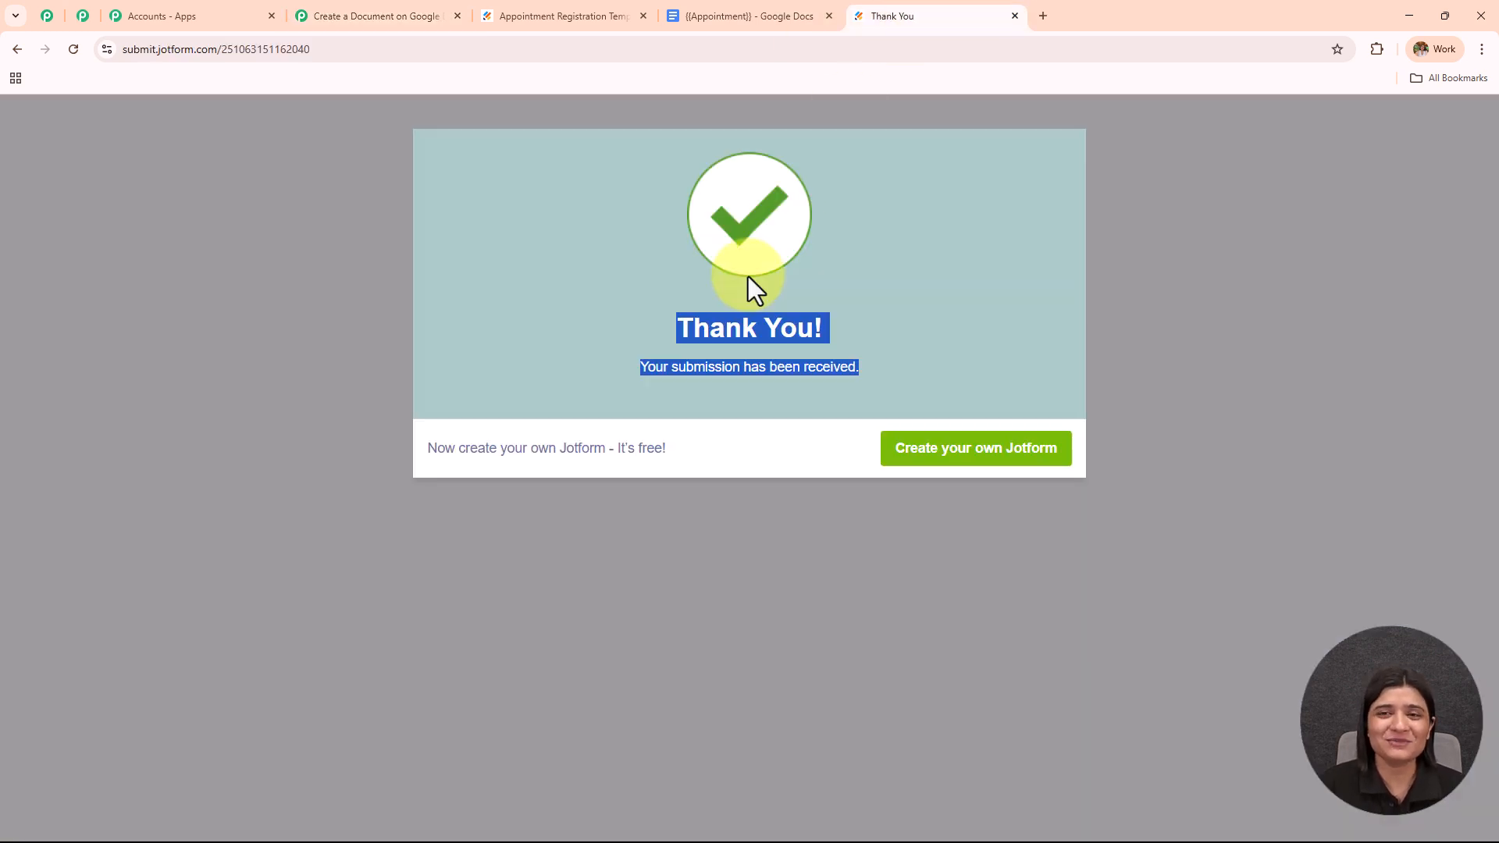
left_click(331, 17)
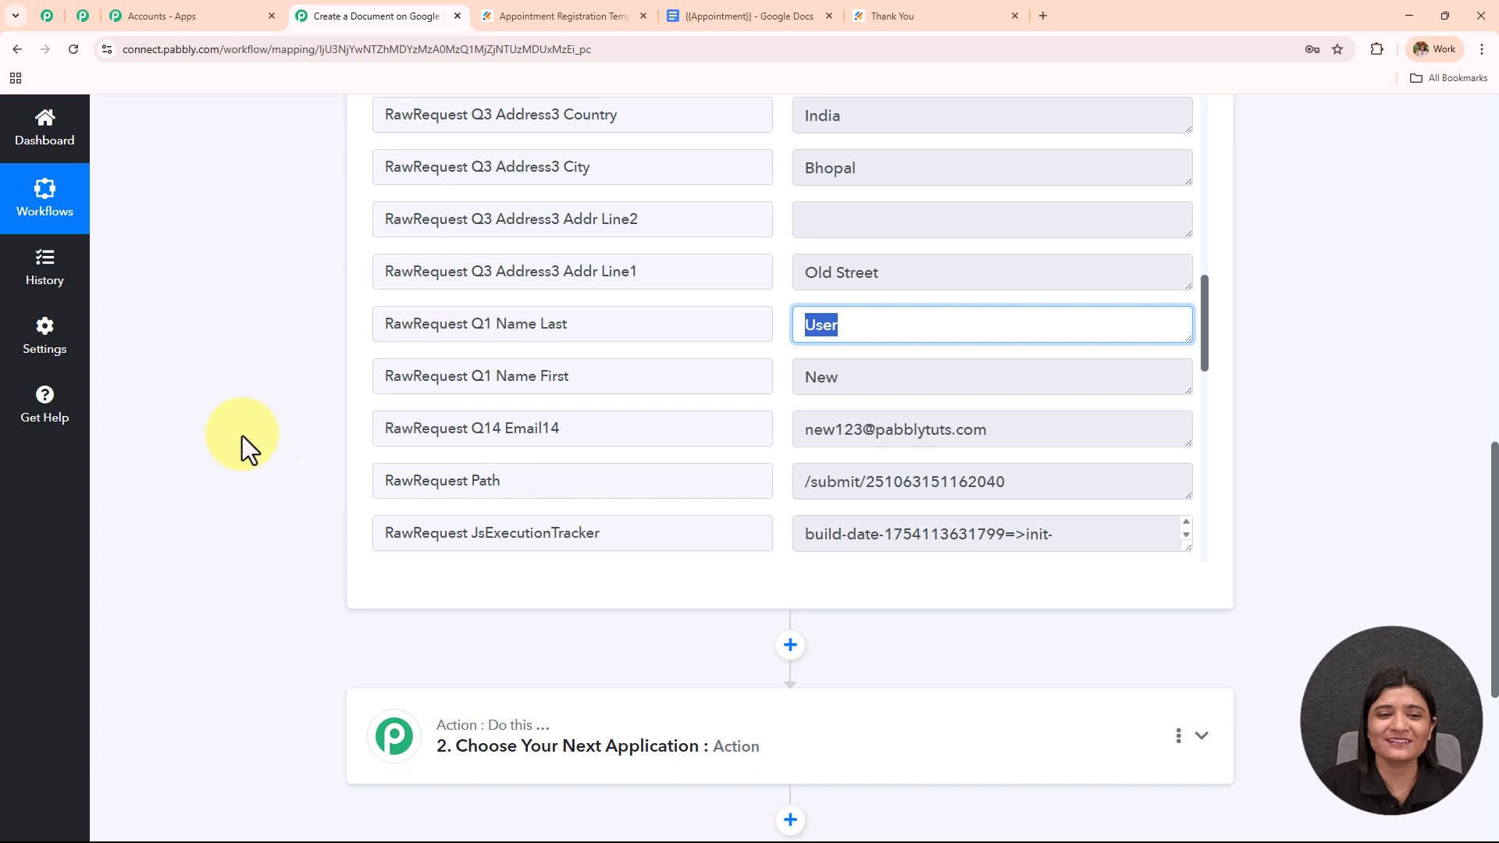
scroll(242, 436, "up", 9)
scroll(242, 436, "up", 3)
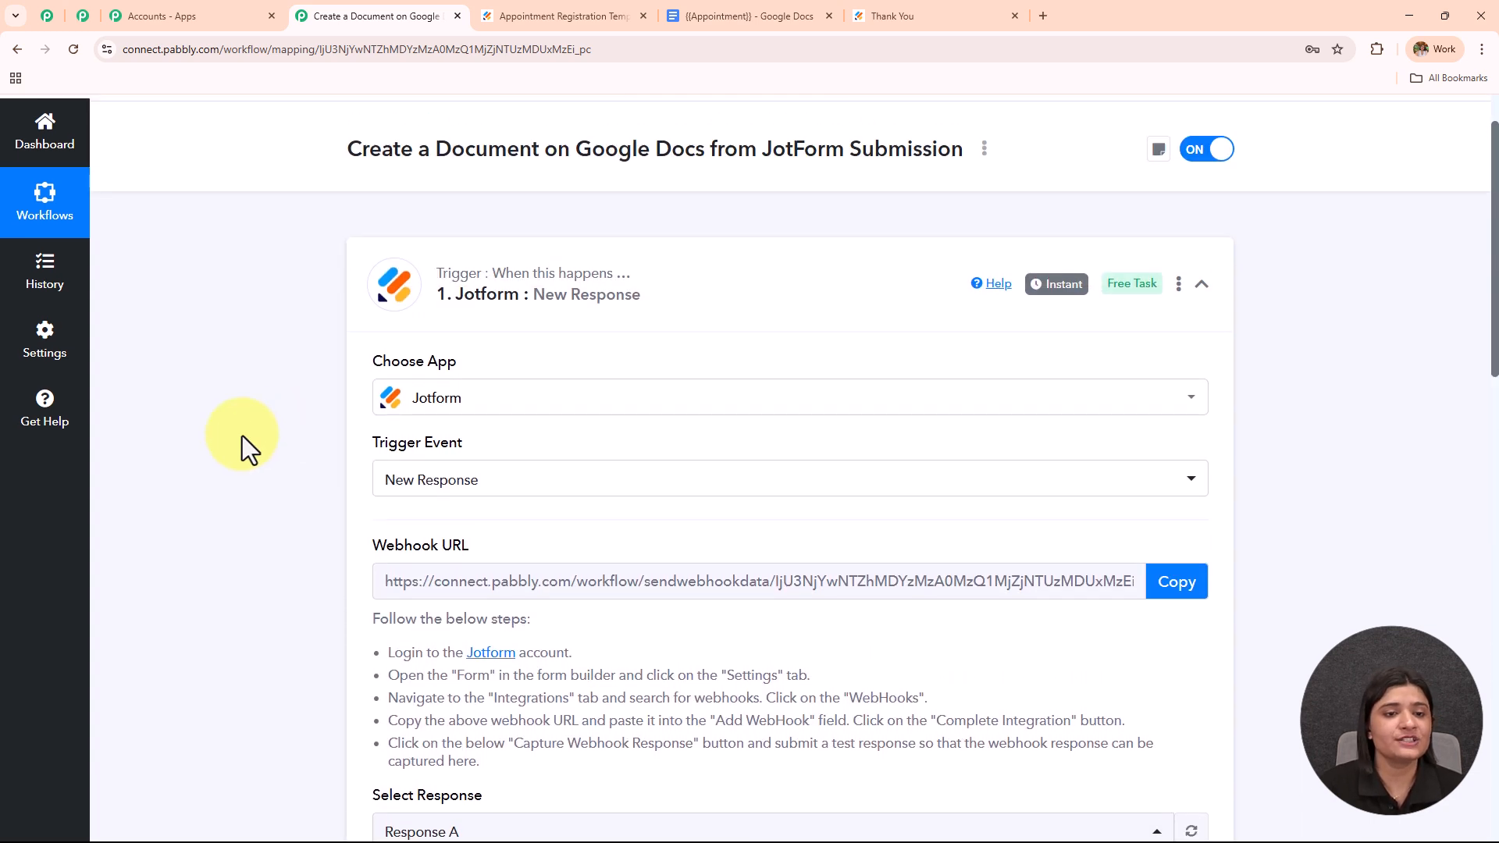
left_click(756, 316)
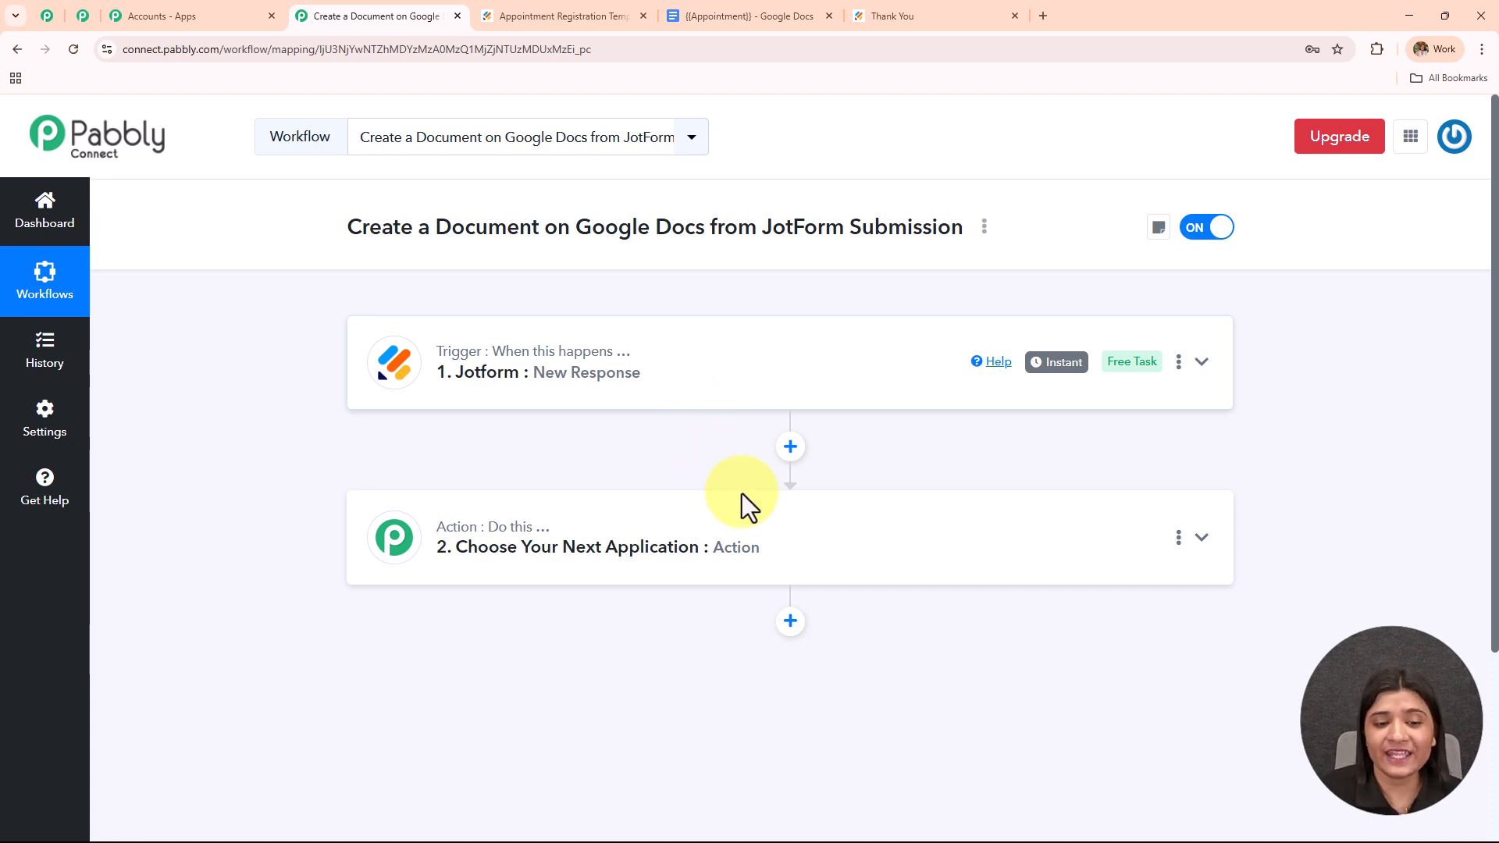
Set the workflow's second step to the Google Docs app with the action event Create Document from Template
left_click(730, 555)
left_click(599, 432)
type("Docs")
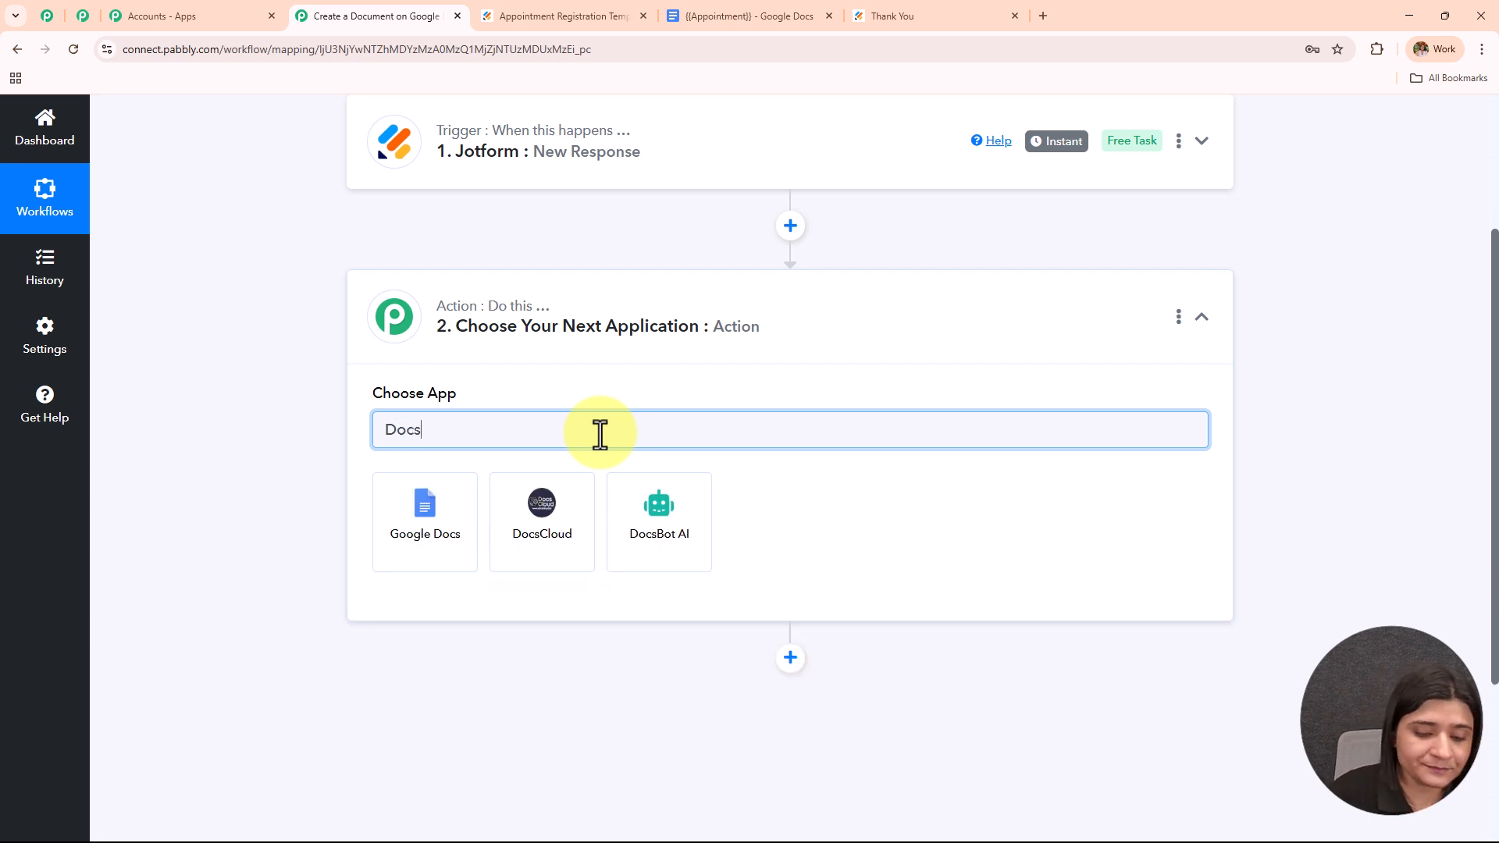
left_click(449, 522)
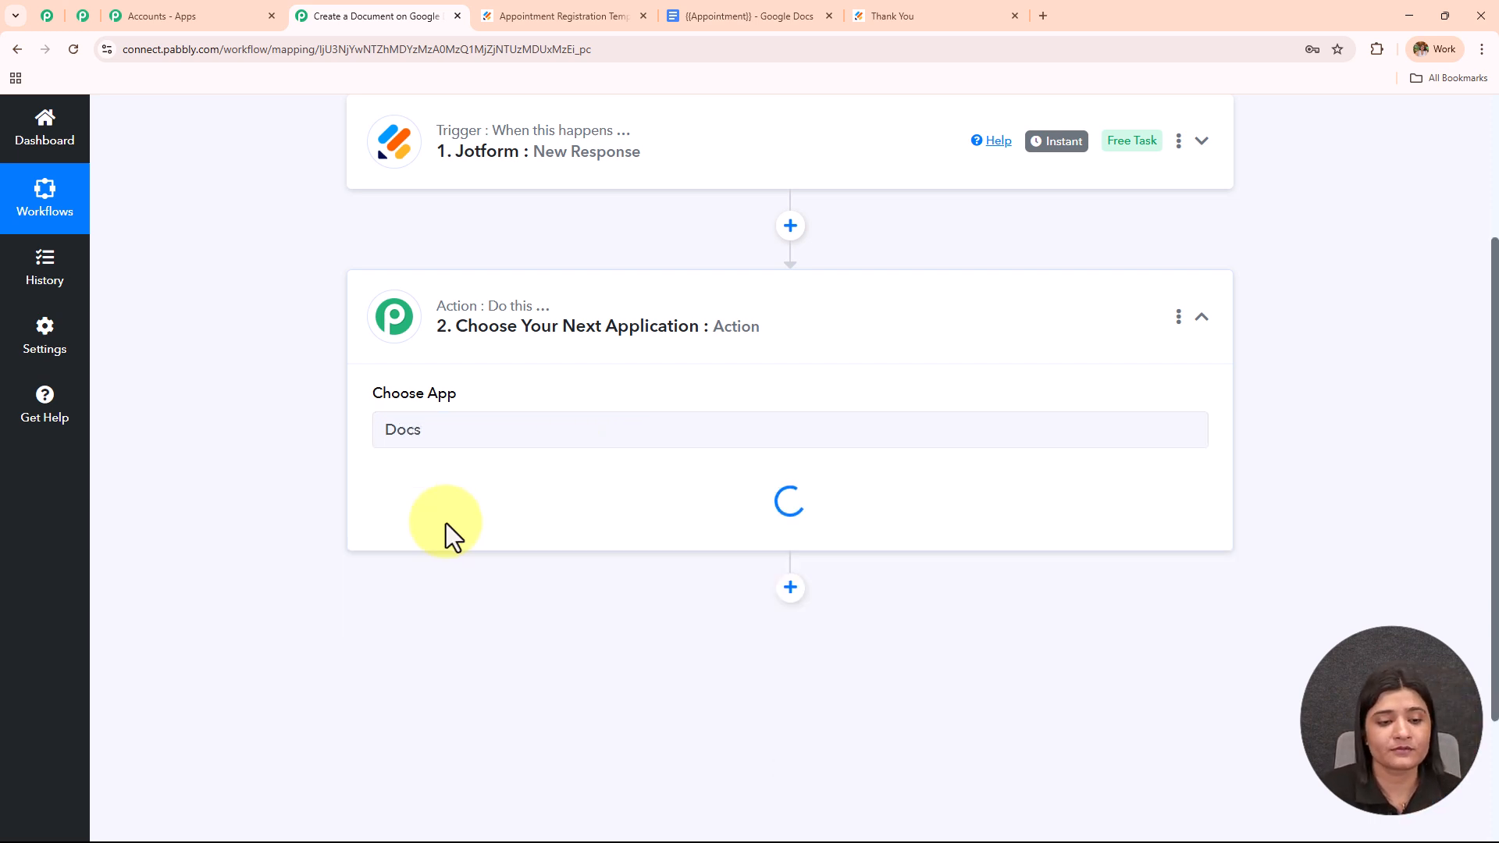
left_click(440, 522)
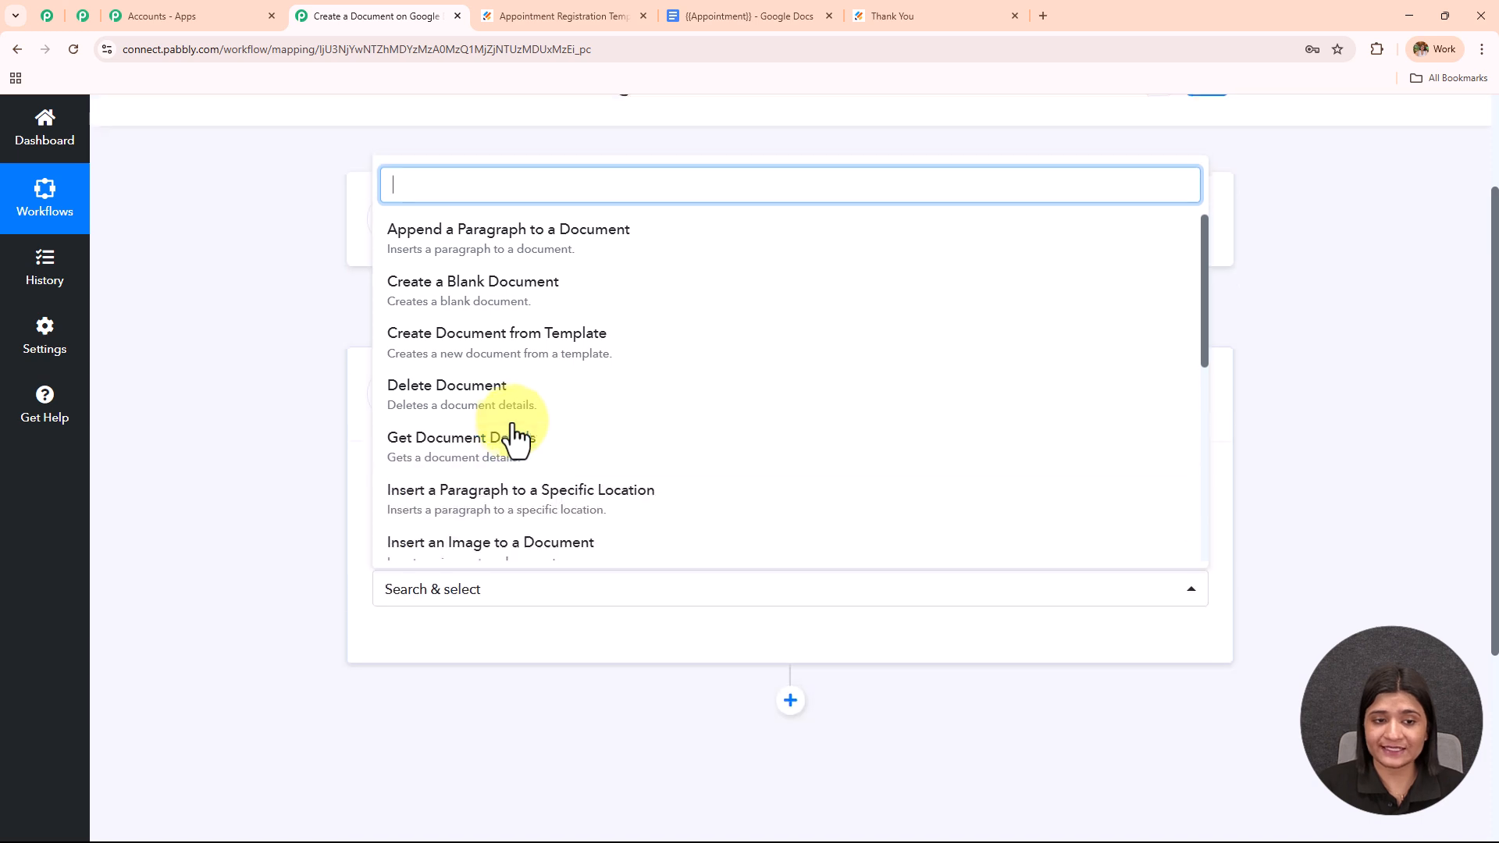
left_click(516, 347)
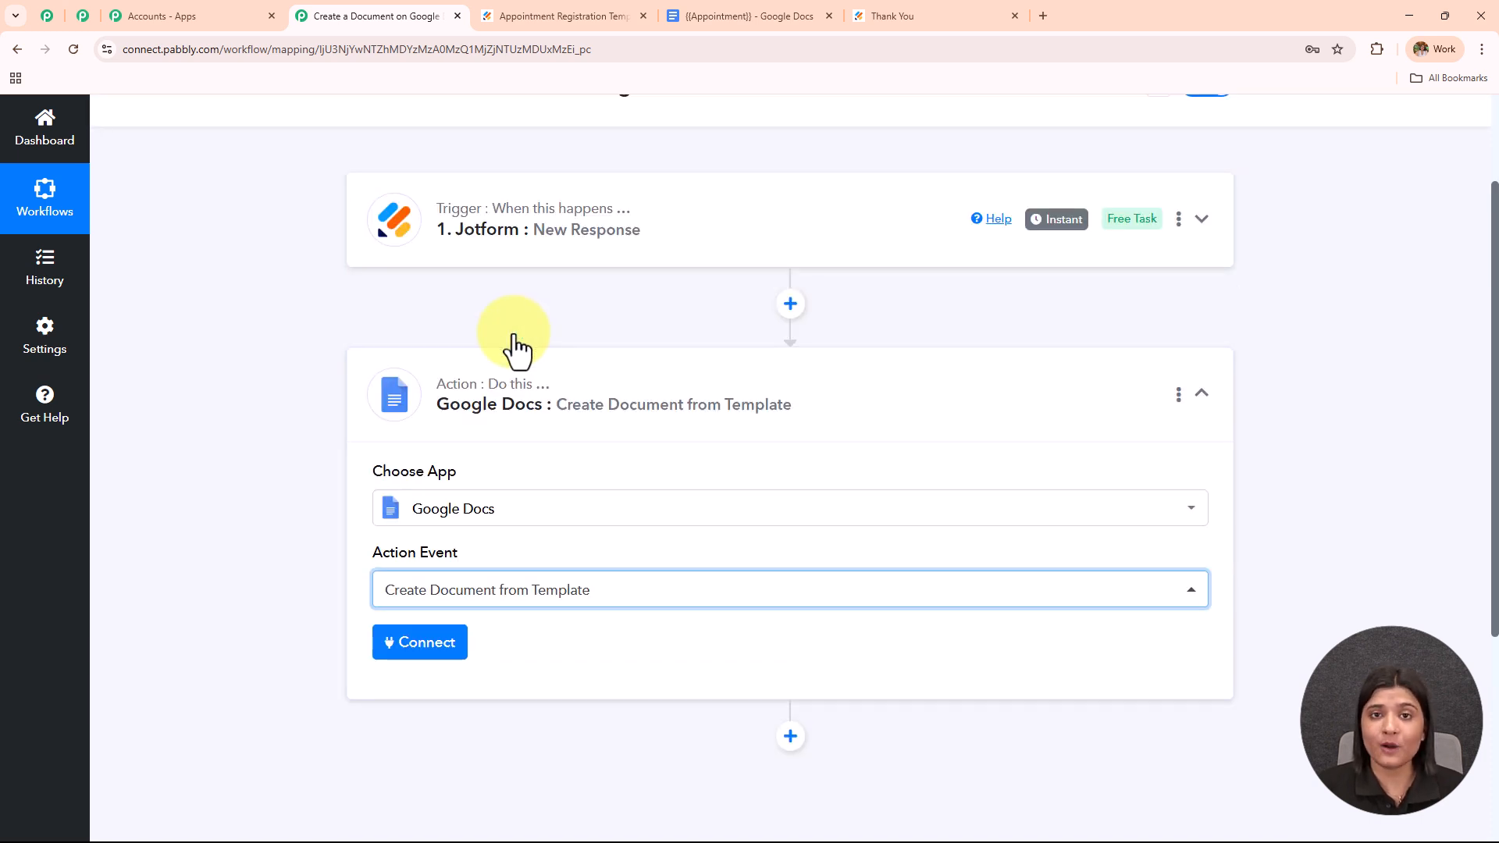
Connect the Google Docs action through a new connection named Google Docs #22, choosing the Google account and granting Pabbly Connect Drive access
left_click(432, 656)
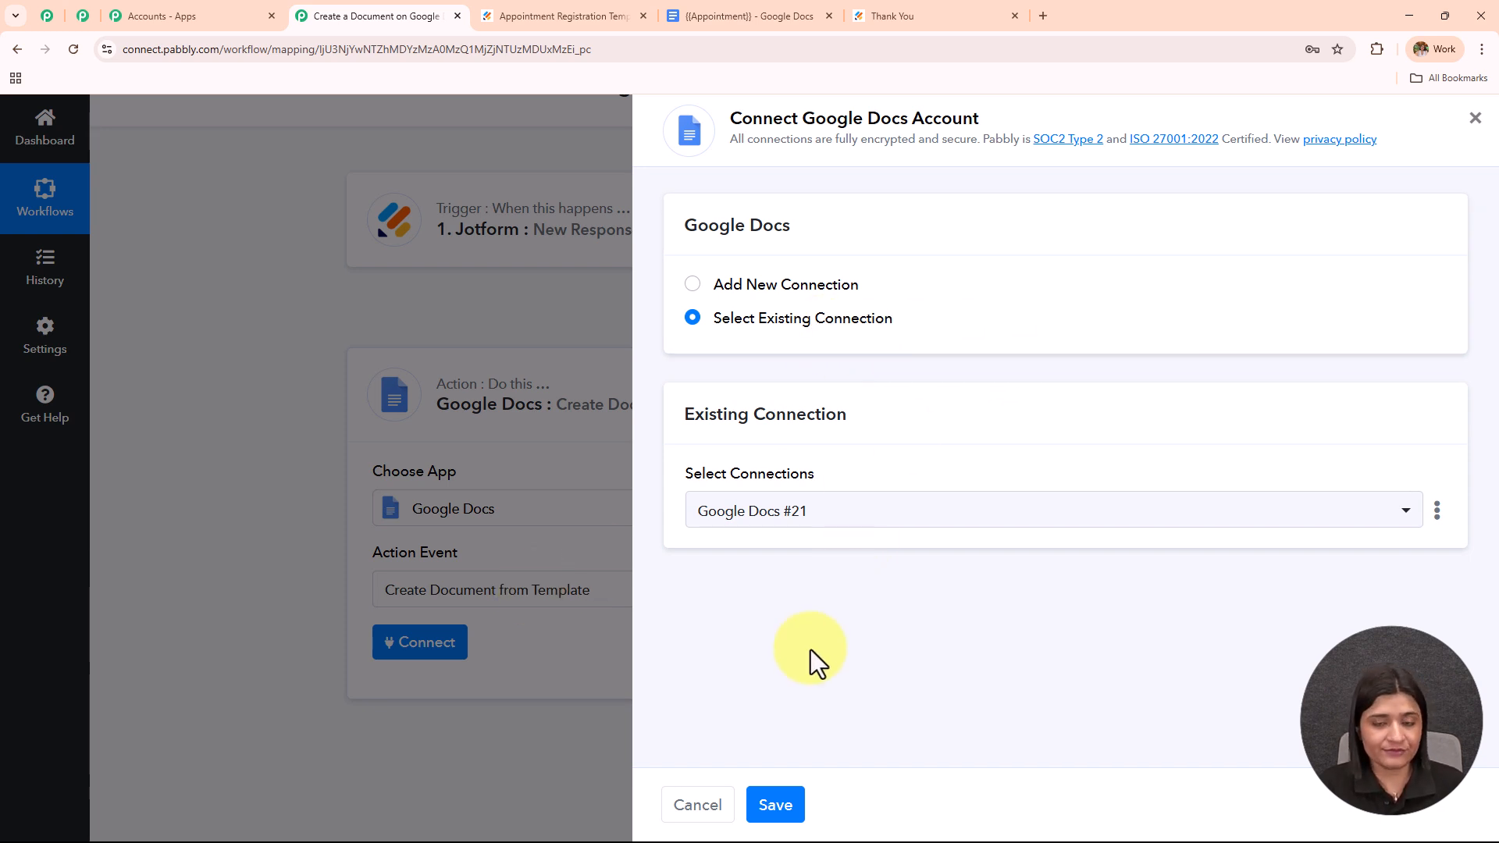
left_click(694, 286)
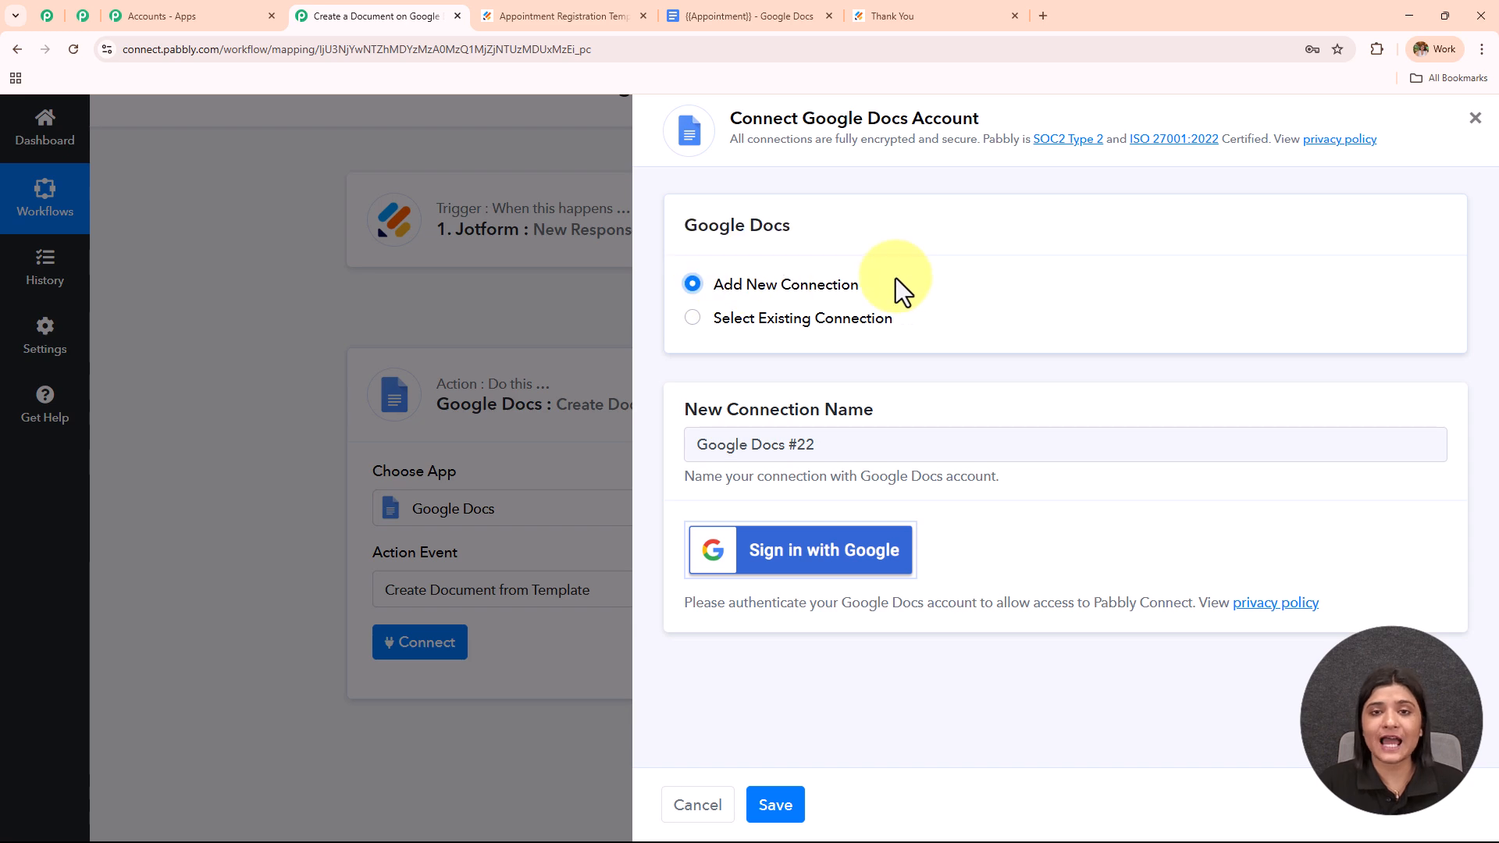
left_click(765, 566)
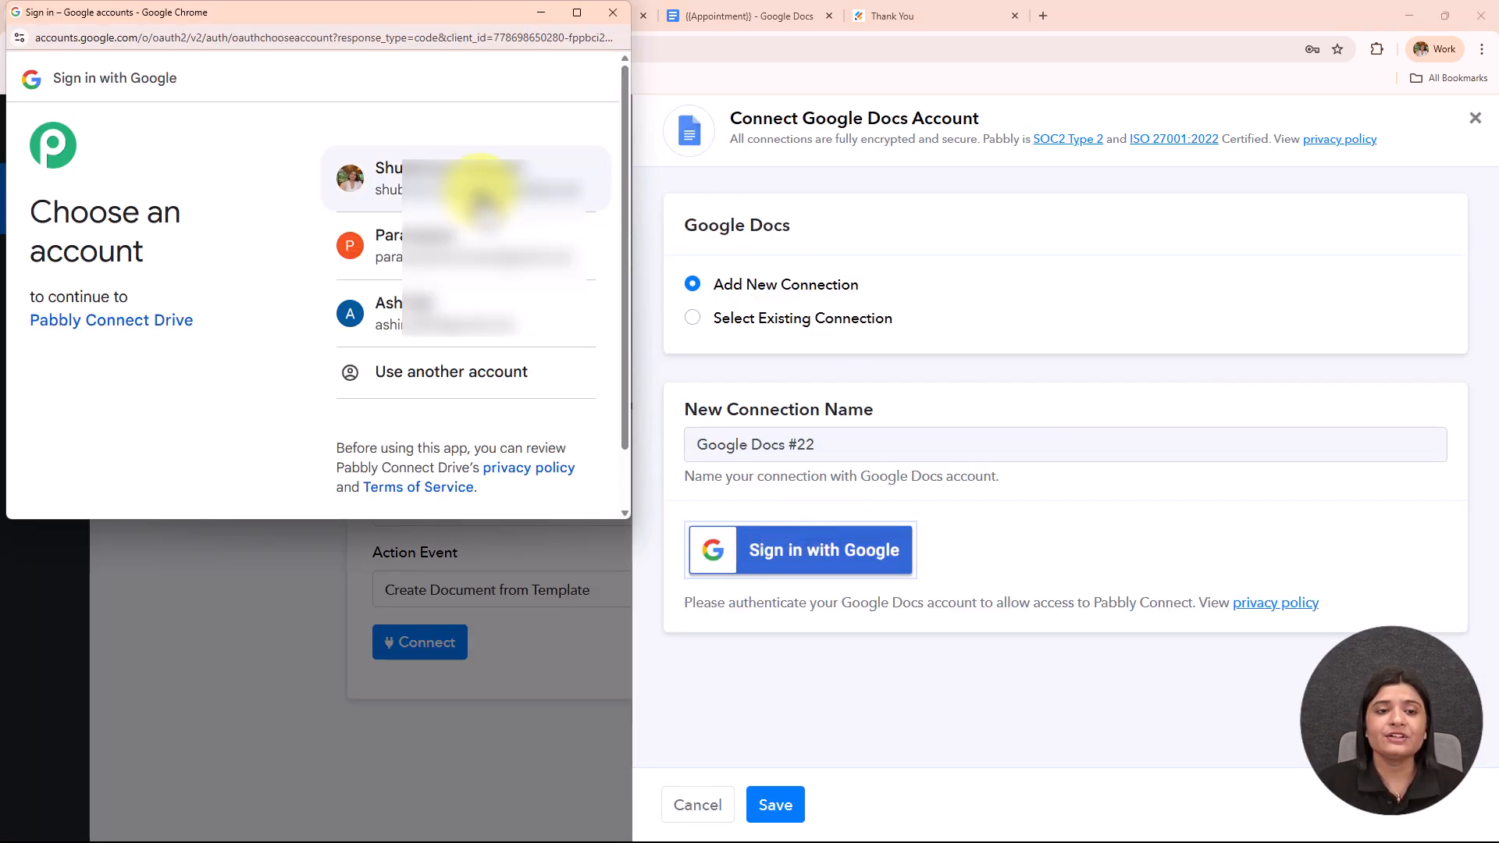
left_click(482, 188)
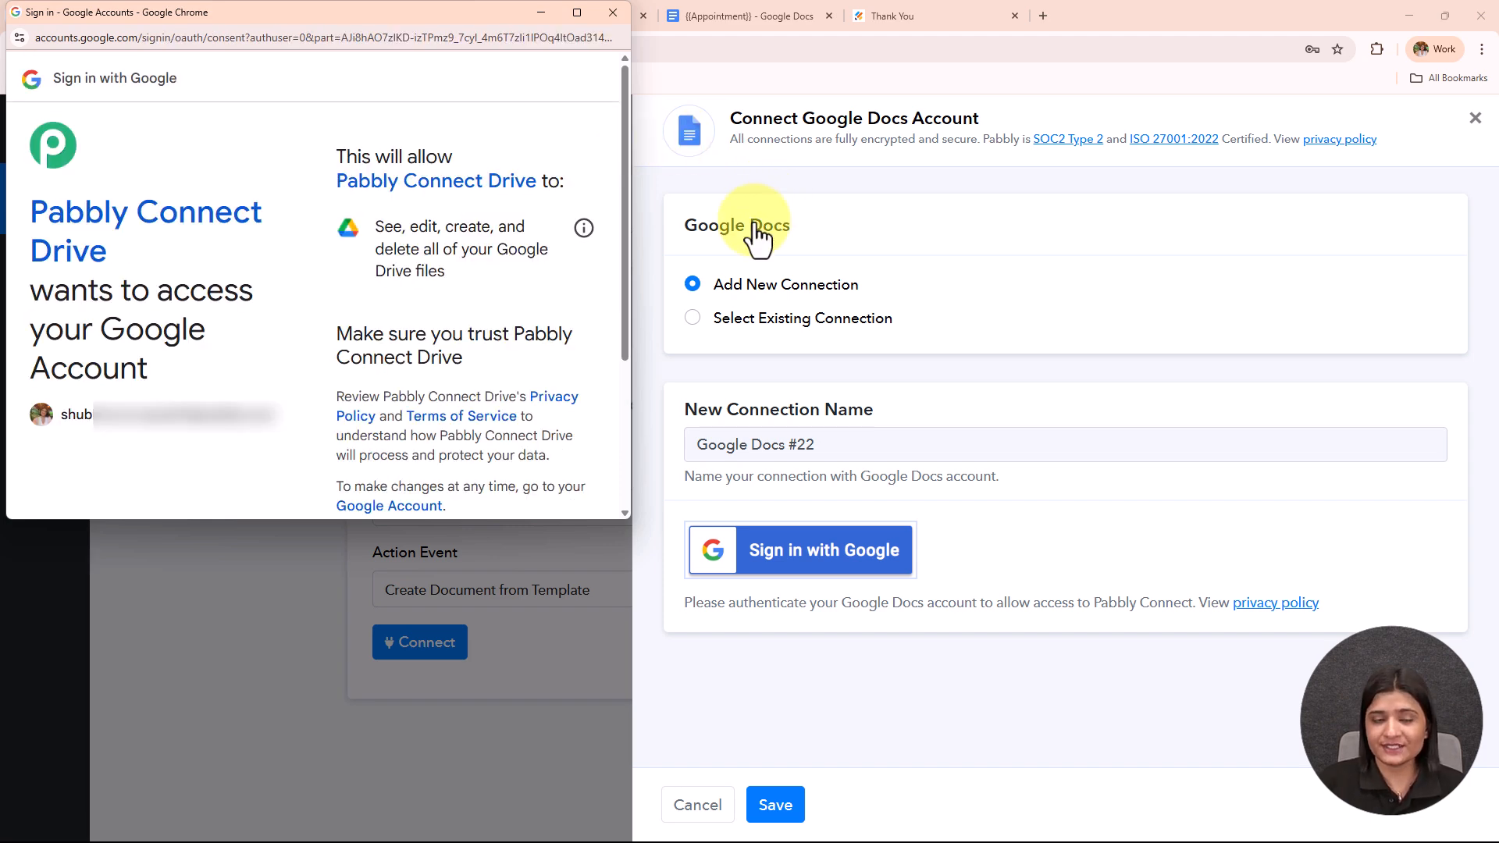
scroll(630, 379, "down", 3)
left_click(532, 437)
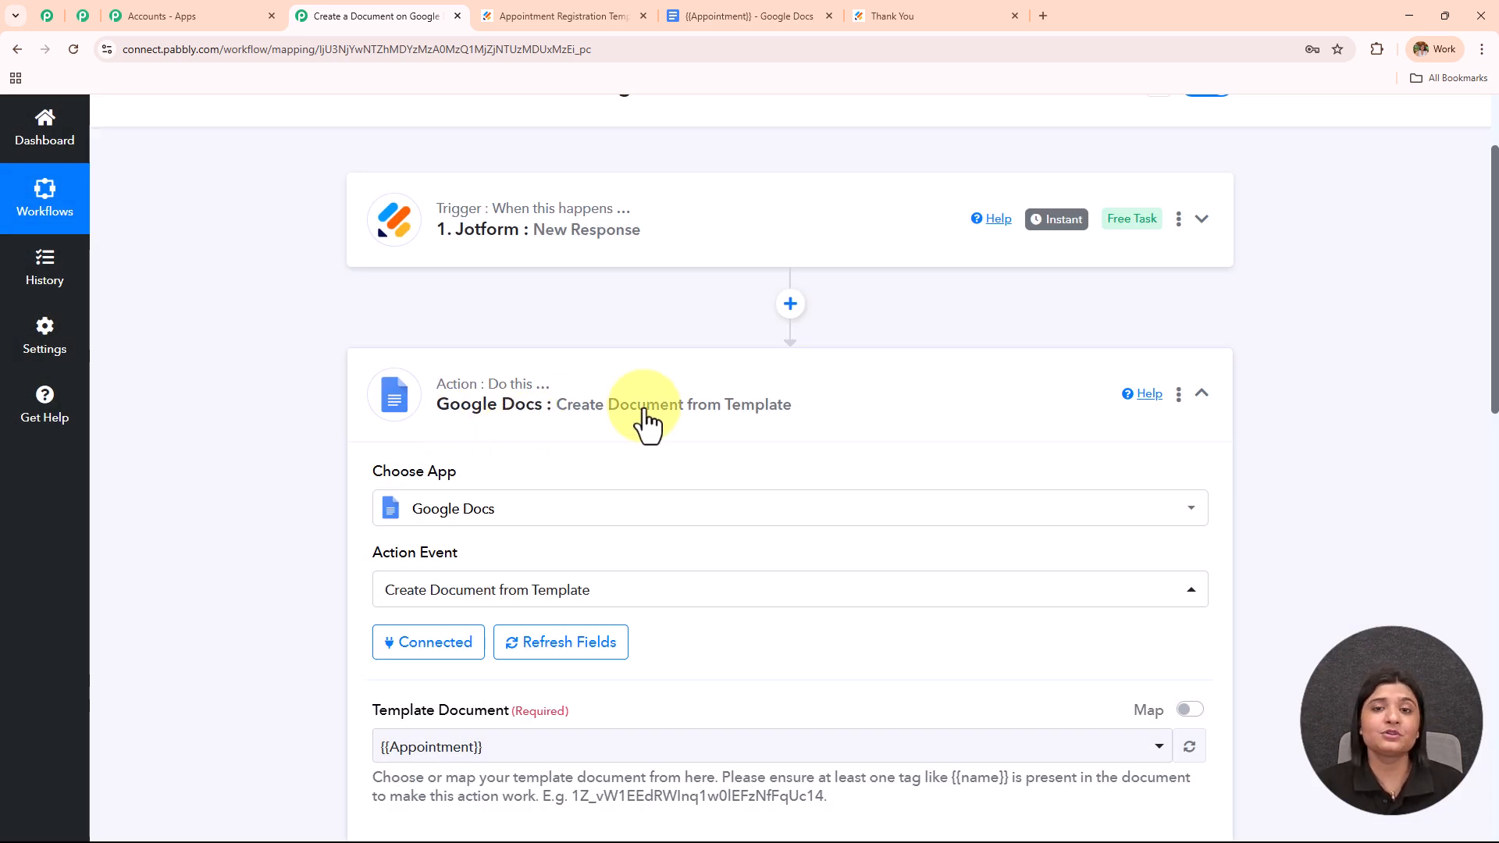
Look over the Google Docs action's fields, including the template document, new document's name and location, and template placeholders
scroll(645, 426, "down", 10)
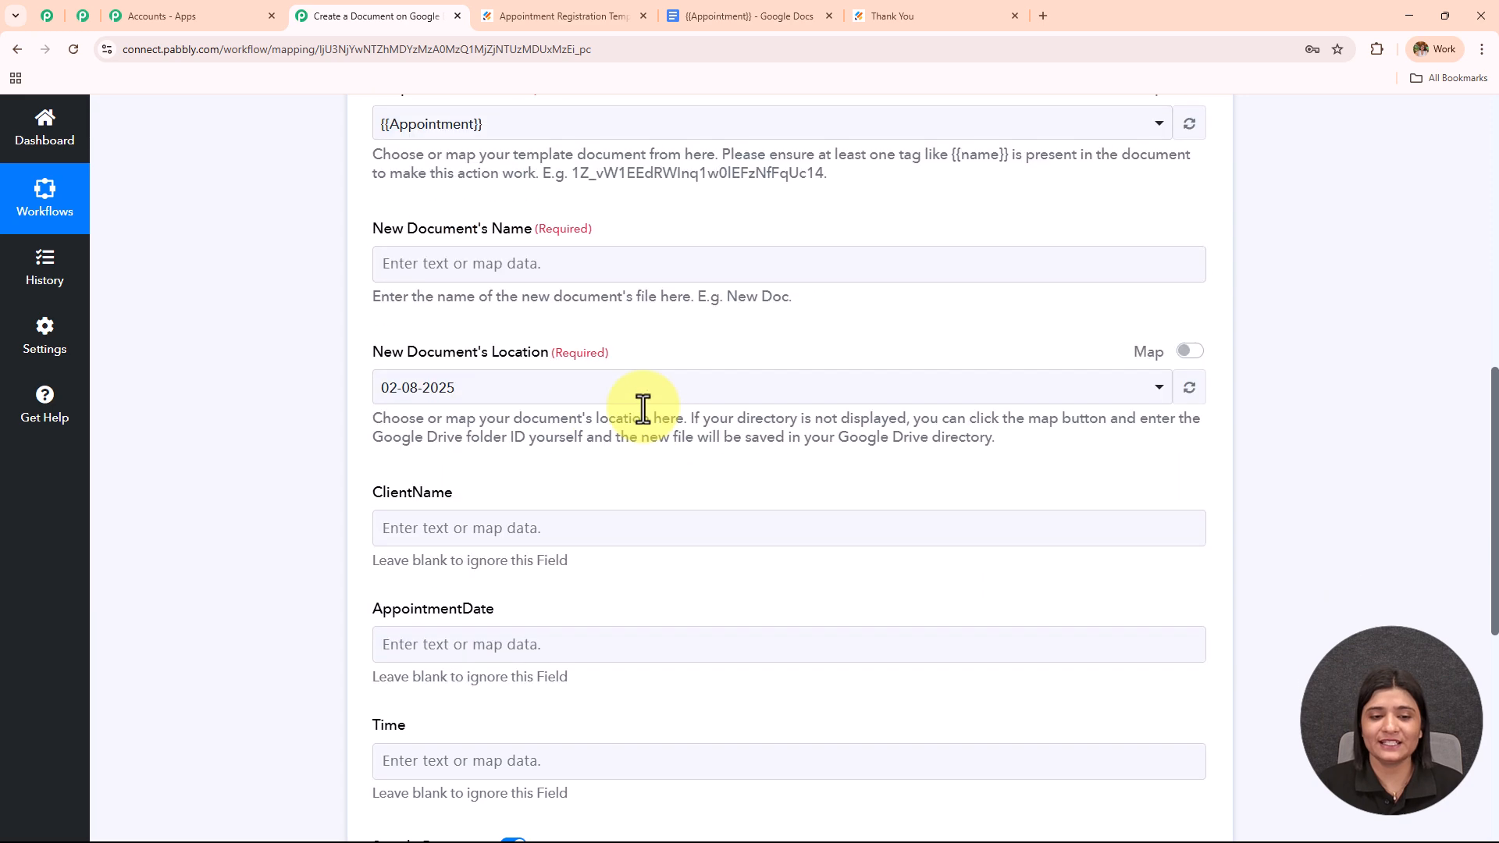
scroll(640, 412, "up", 7)
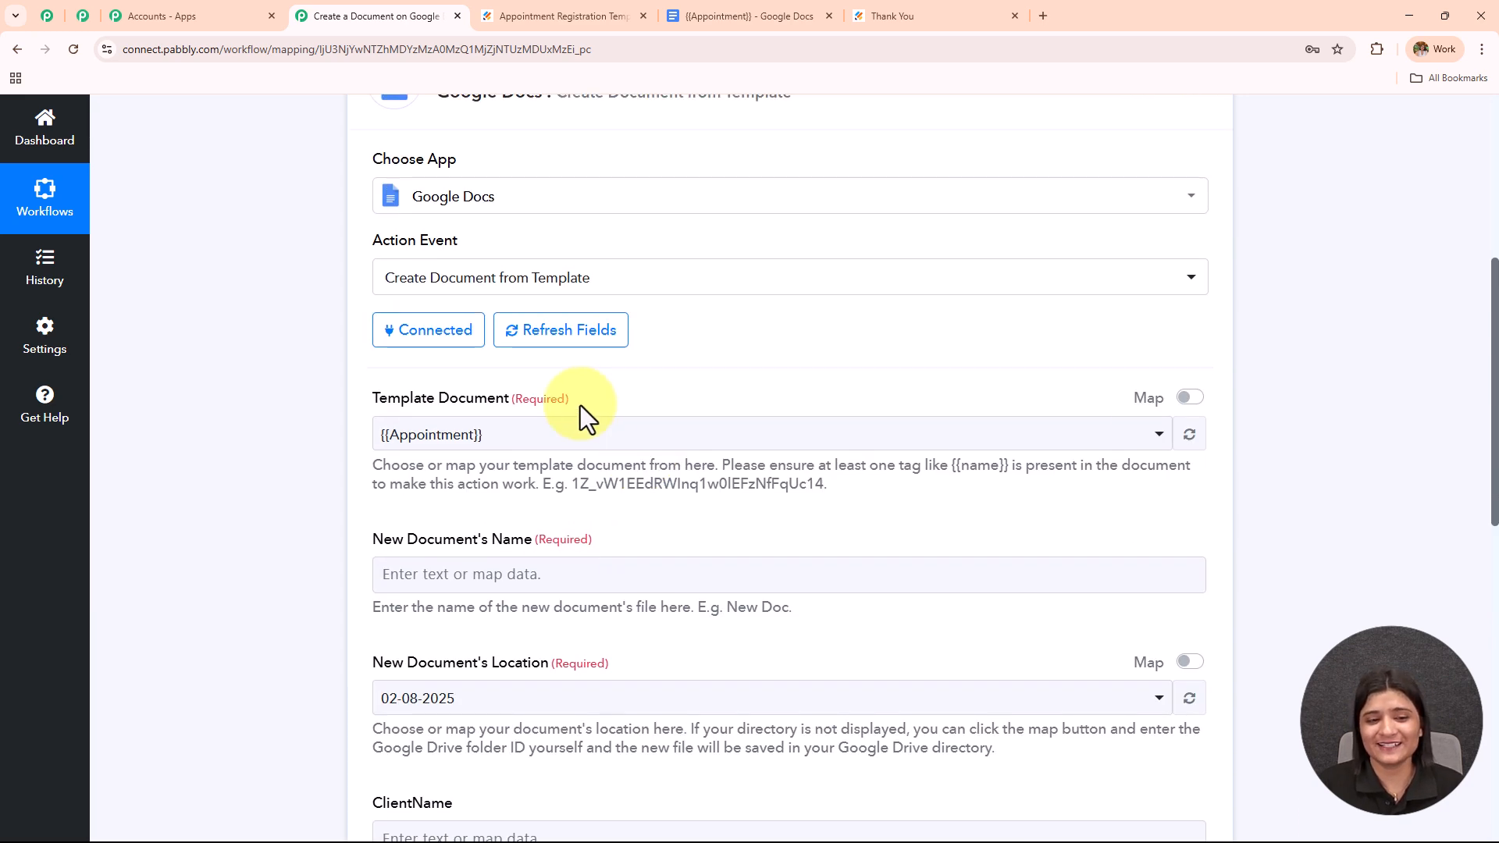
left_click_drag(370, 398, 573, 398)
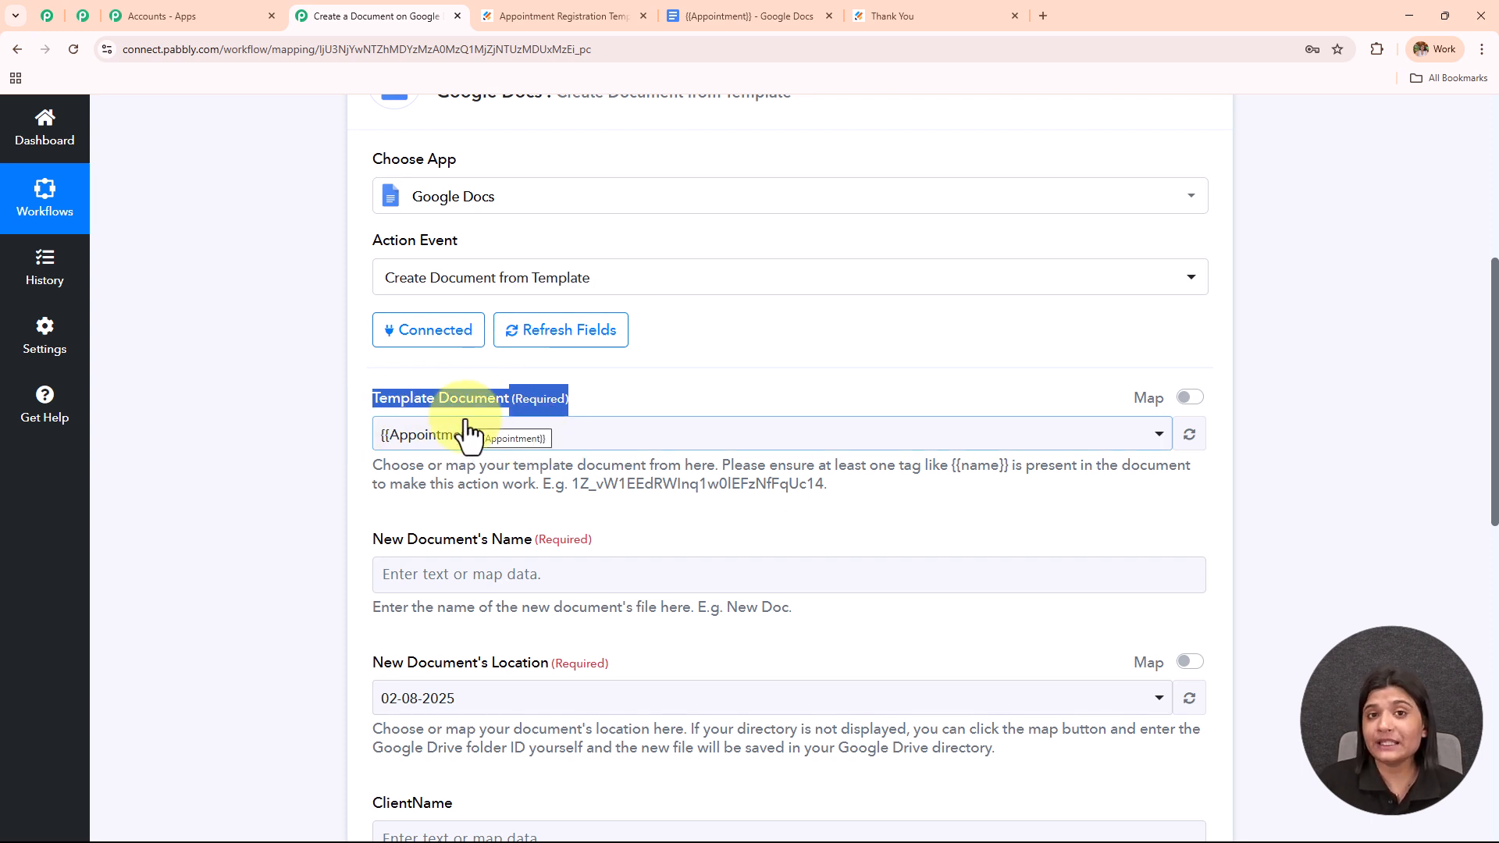
Switch to the {{Appointment}} template in Google Docs and review its date and time placeholders, contact paragraph and complete letter text
left_click(775, 6)
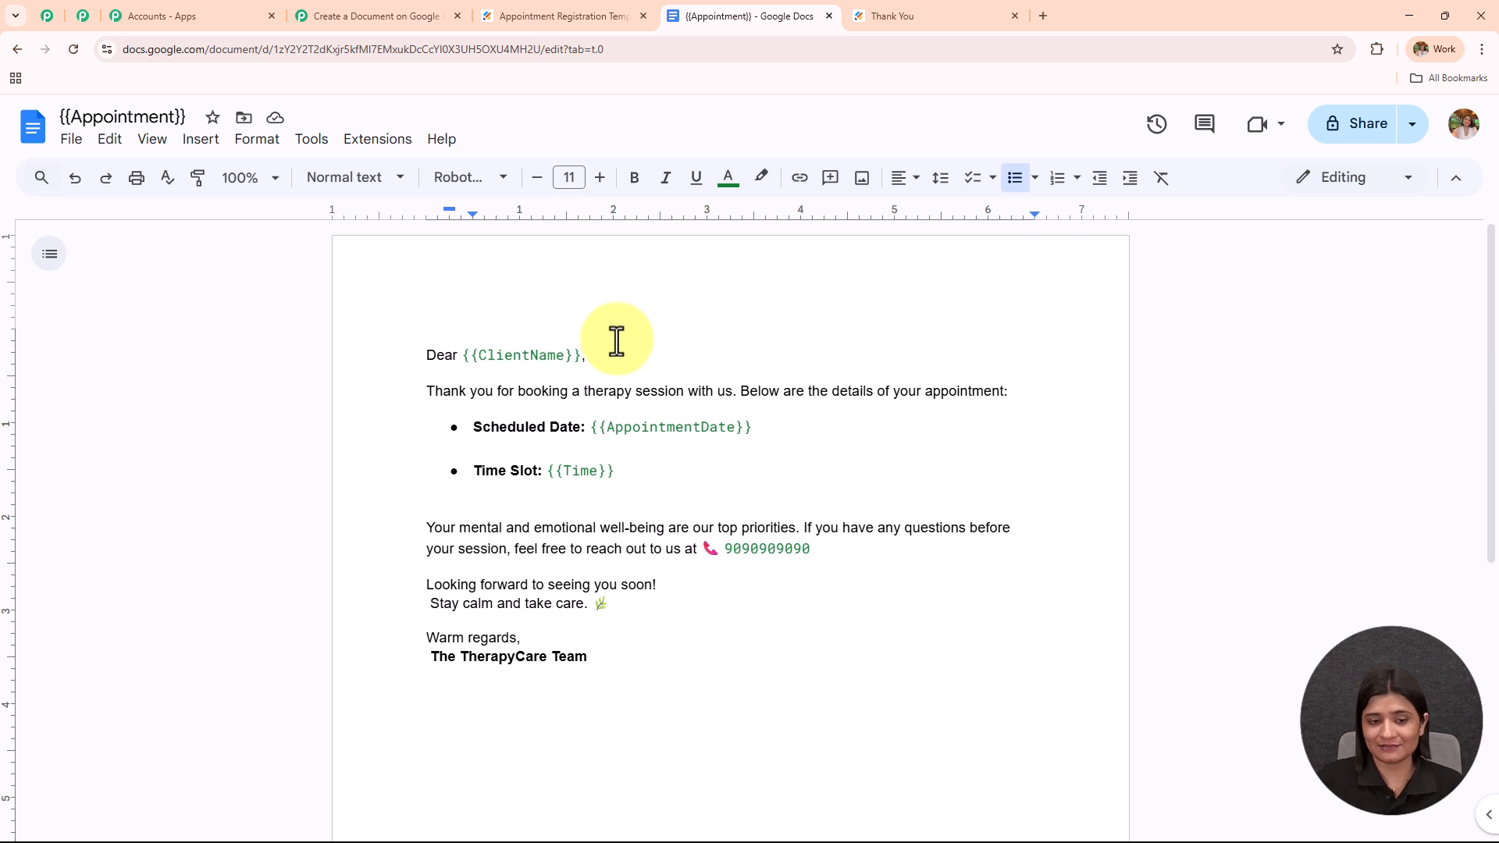
left_click_drag(589, 432, 770, 431)
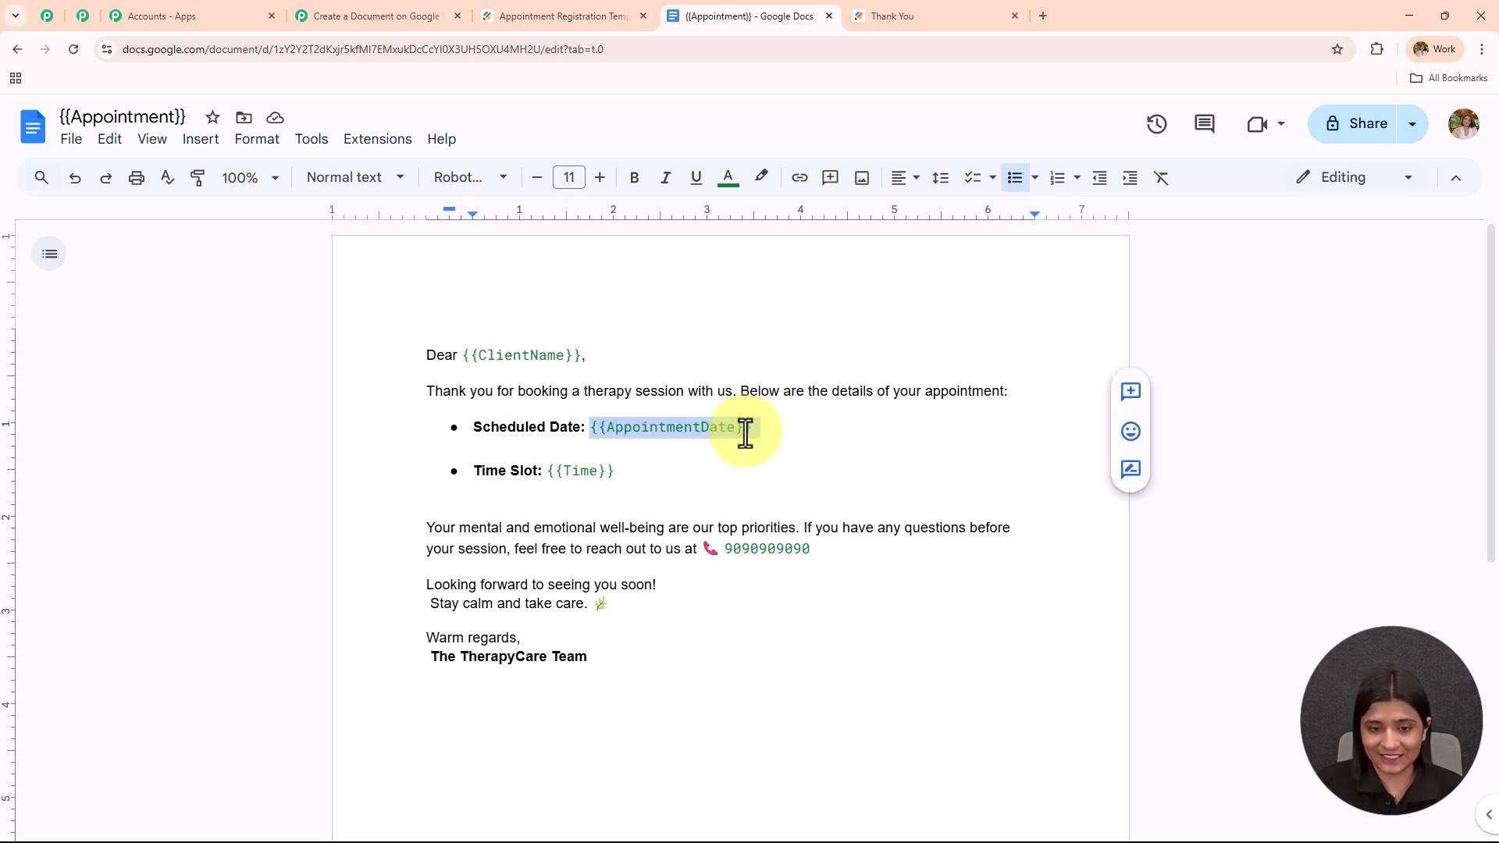
left_click_drag(542, 472, 655, 472)
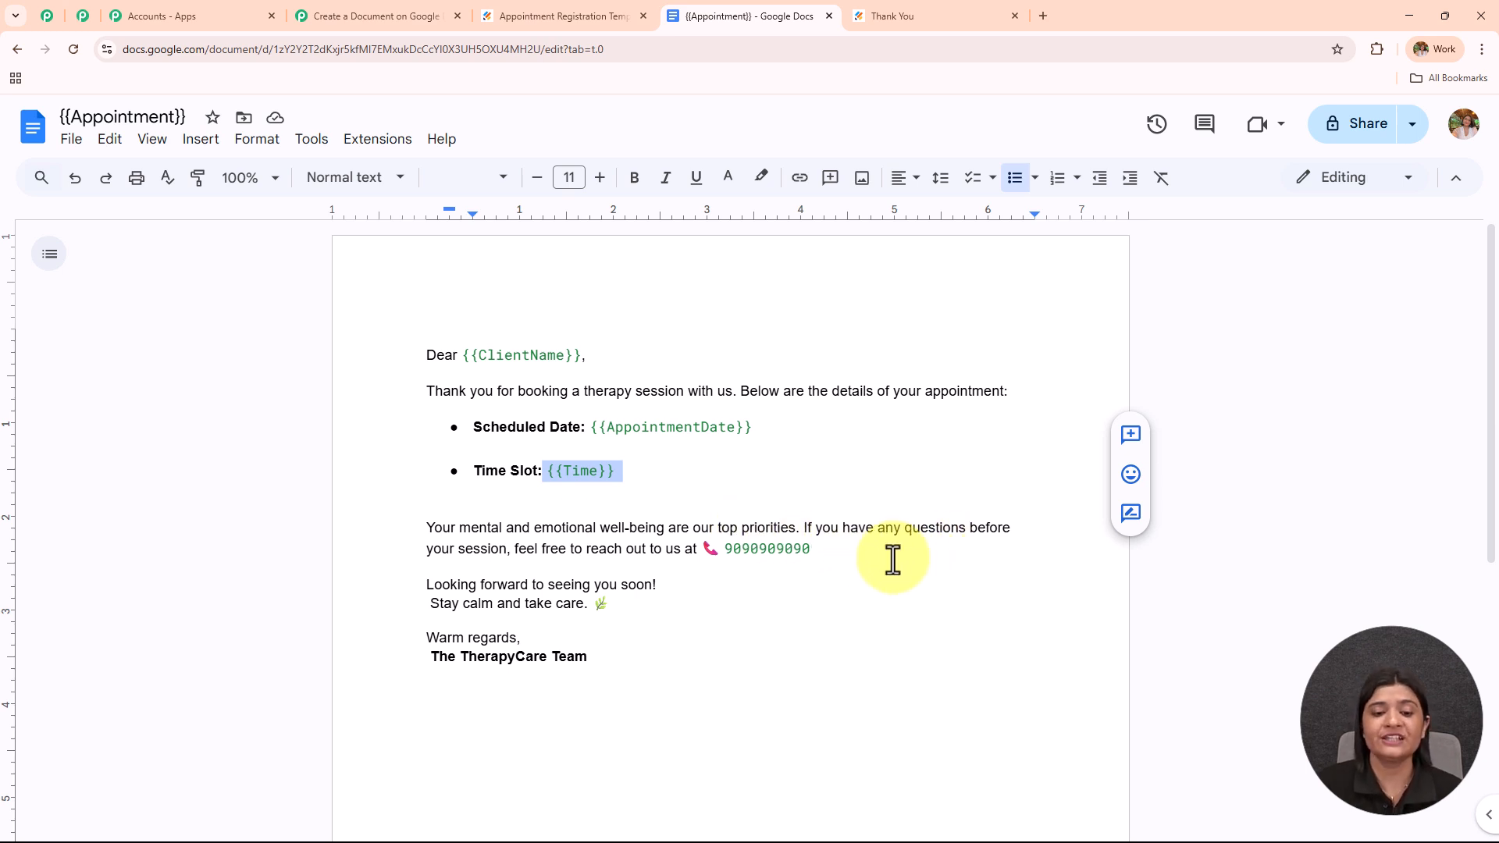
left_click(833, 550)
left_click_drag(832, 550, 286, 522)
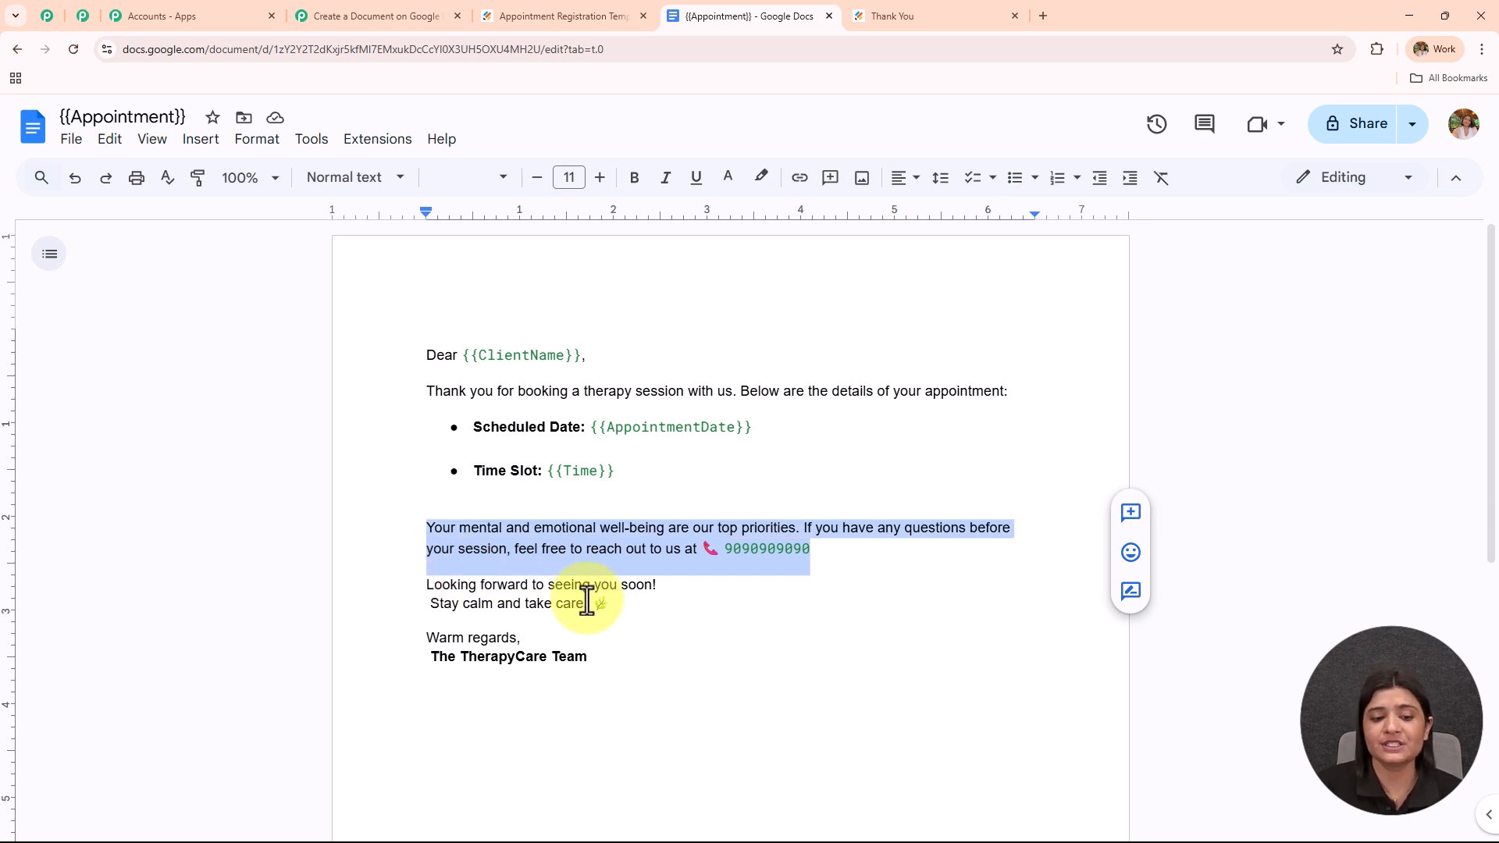
left_click_drag(607, 654, 308, 364)
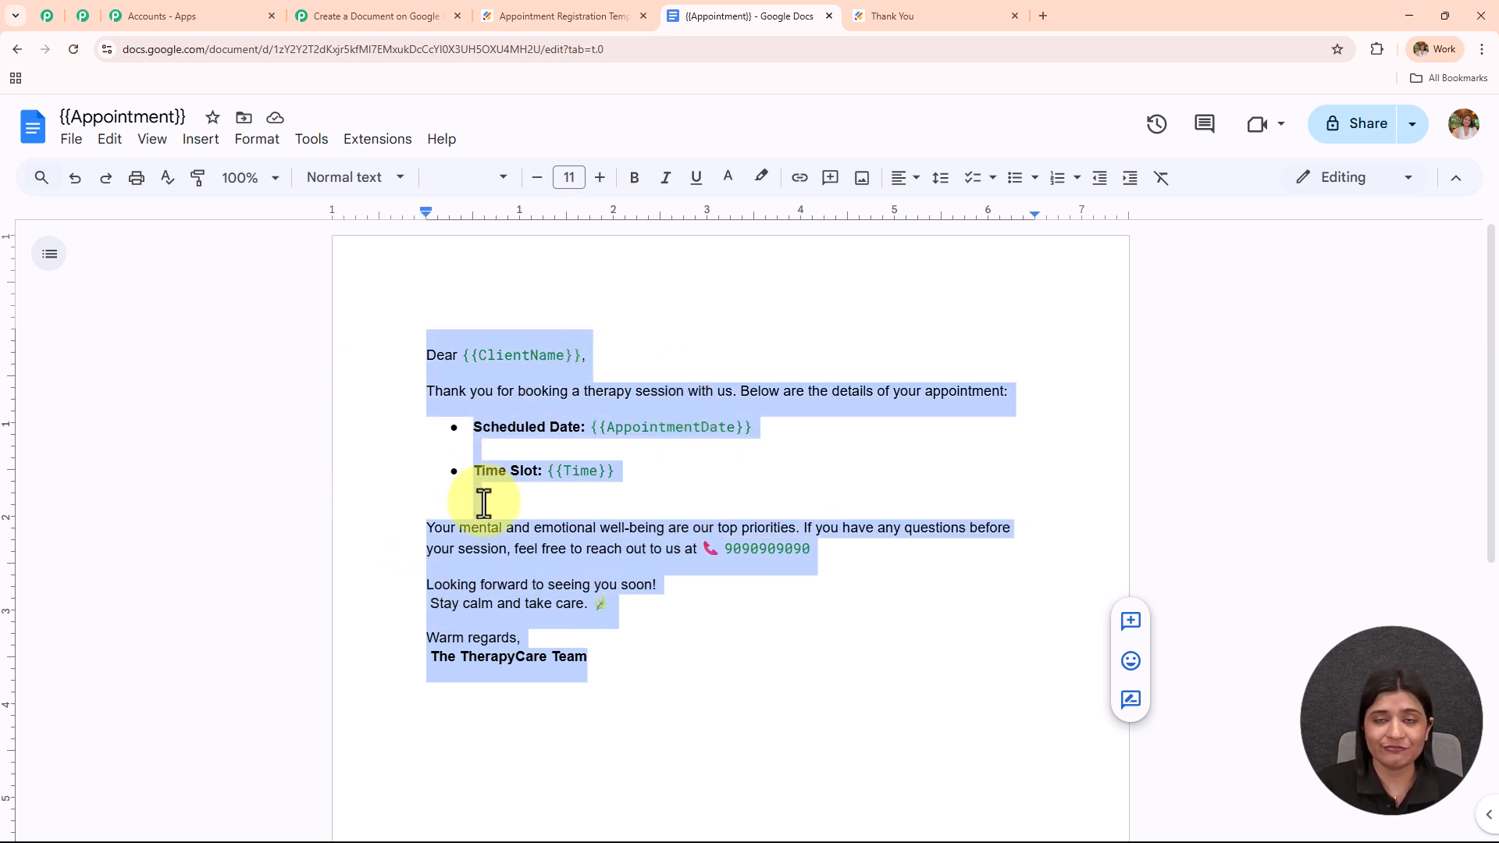
Back in the Pabbly Connect workflow, select {{Appointment}} as the template document, cross-checking it against the open Google Docs file
left_click(340, 22)
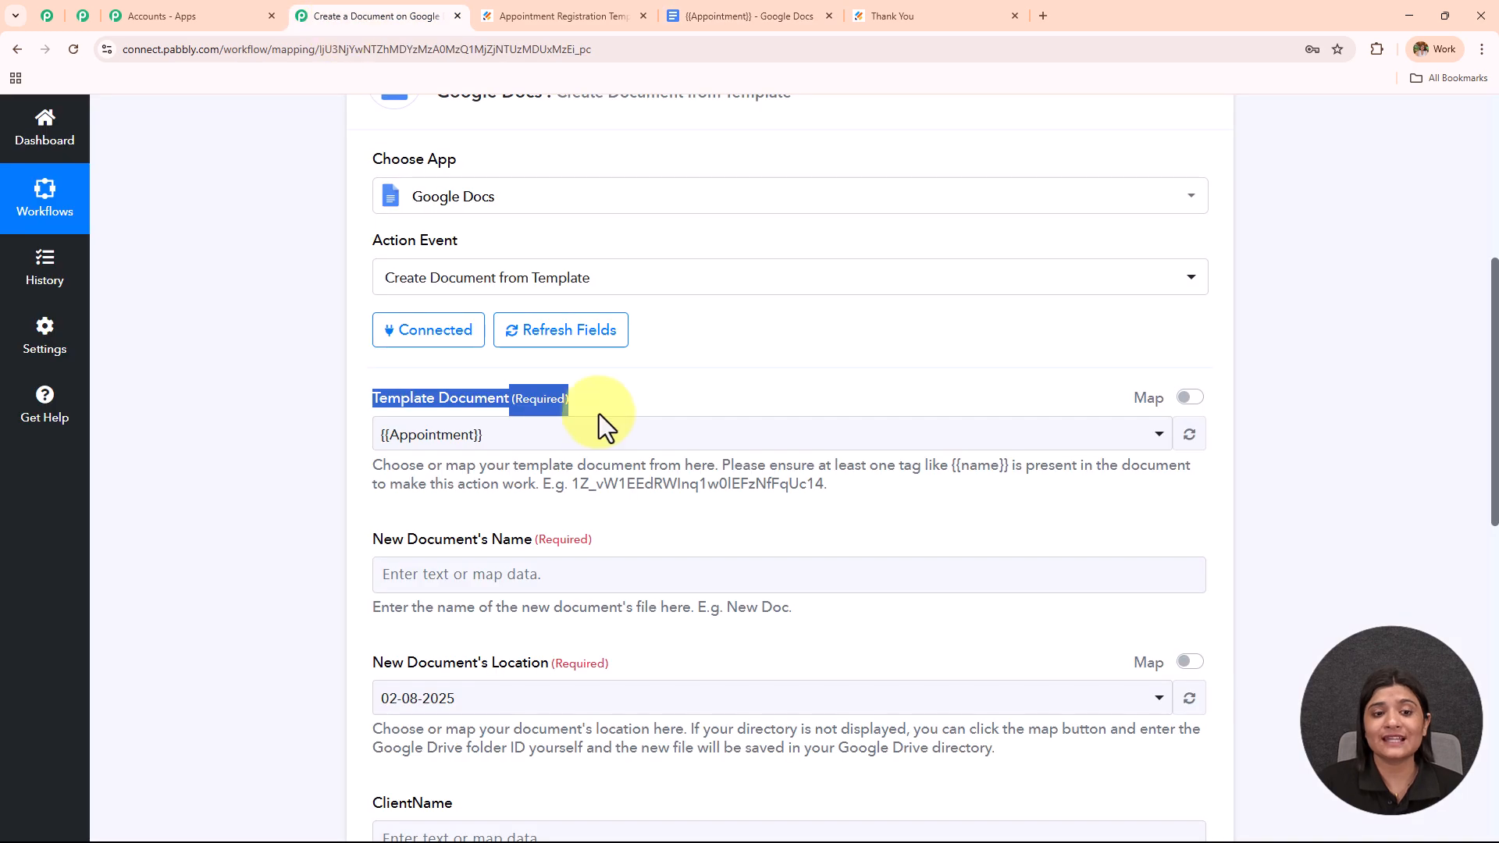
left_click(602, 436)
left_click(589, 531)
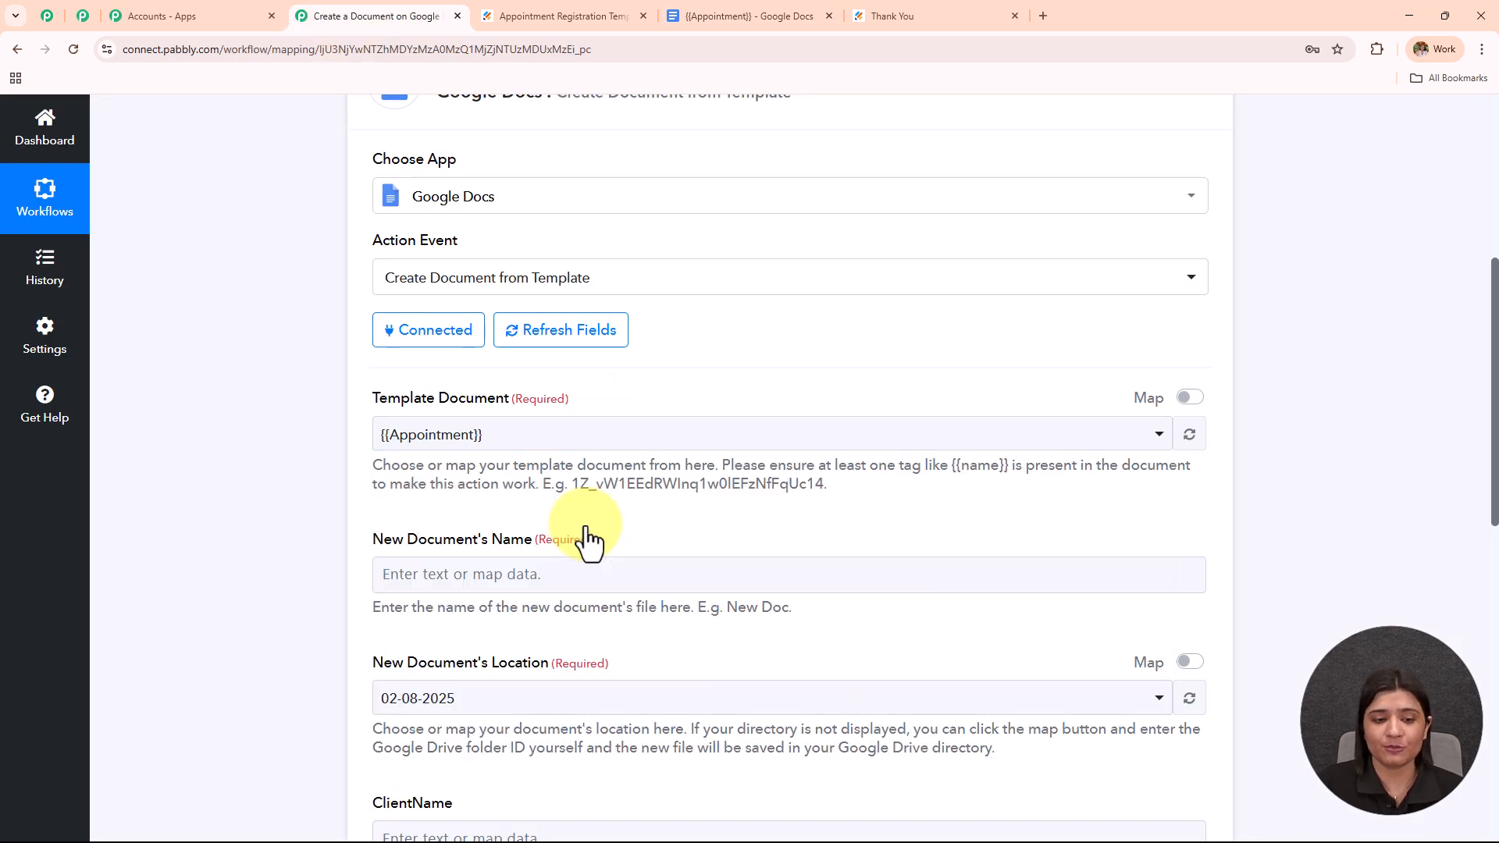
left_click(799, 14)
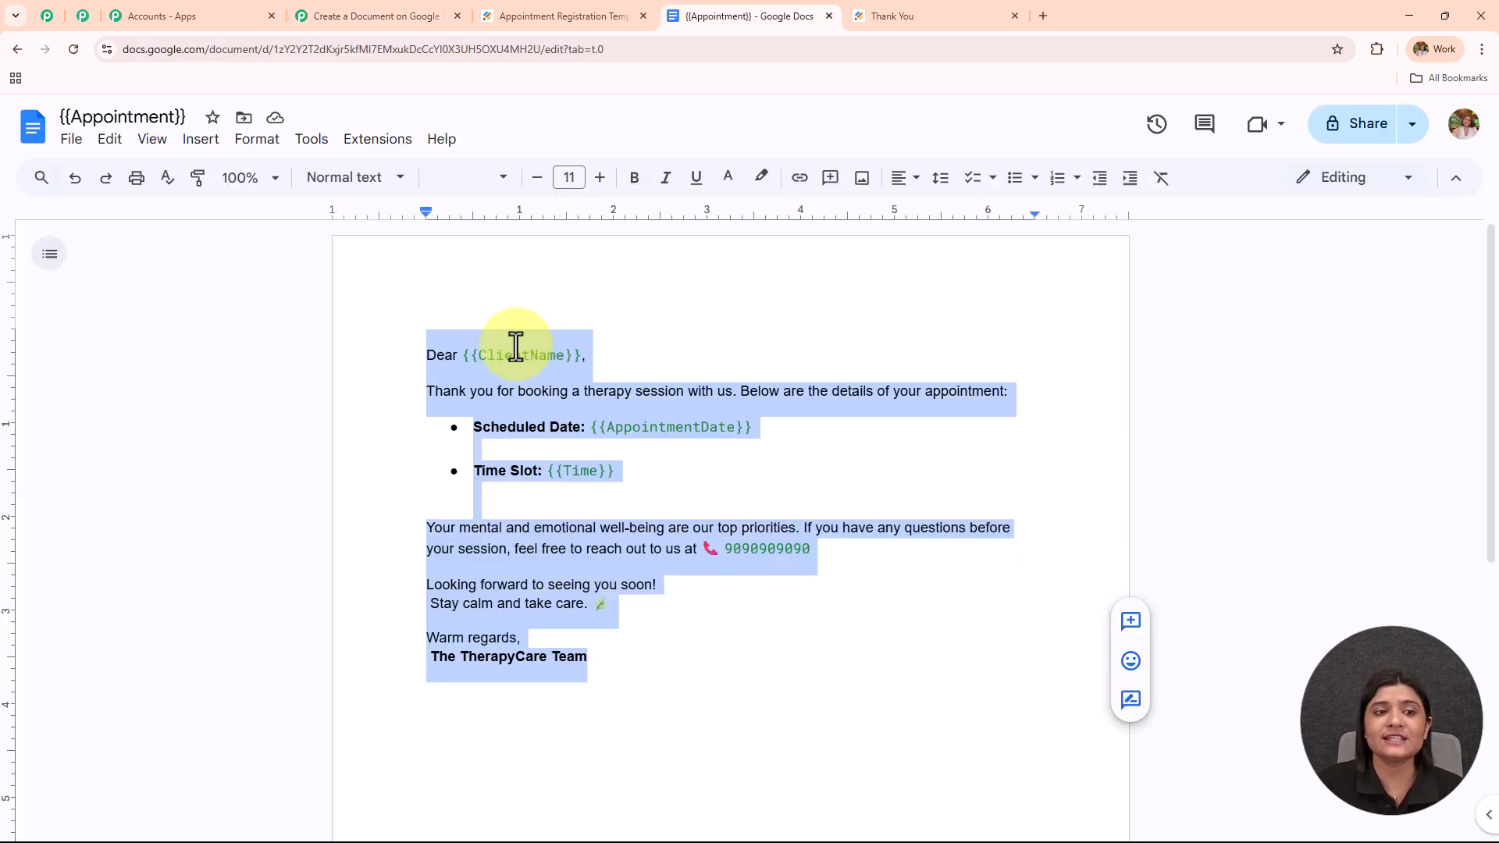
left_click(335, 12)
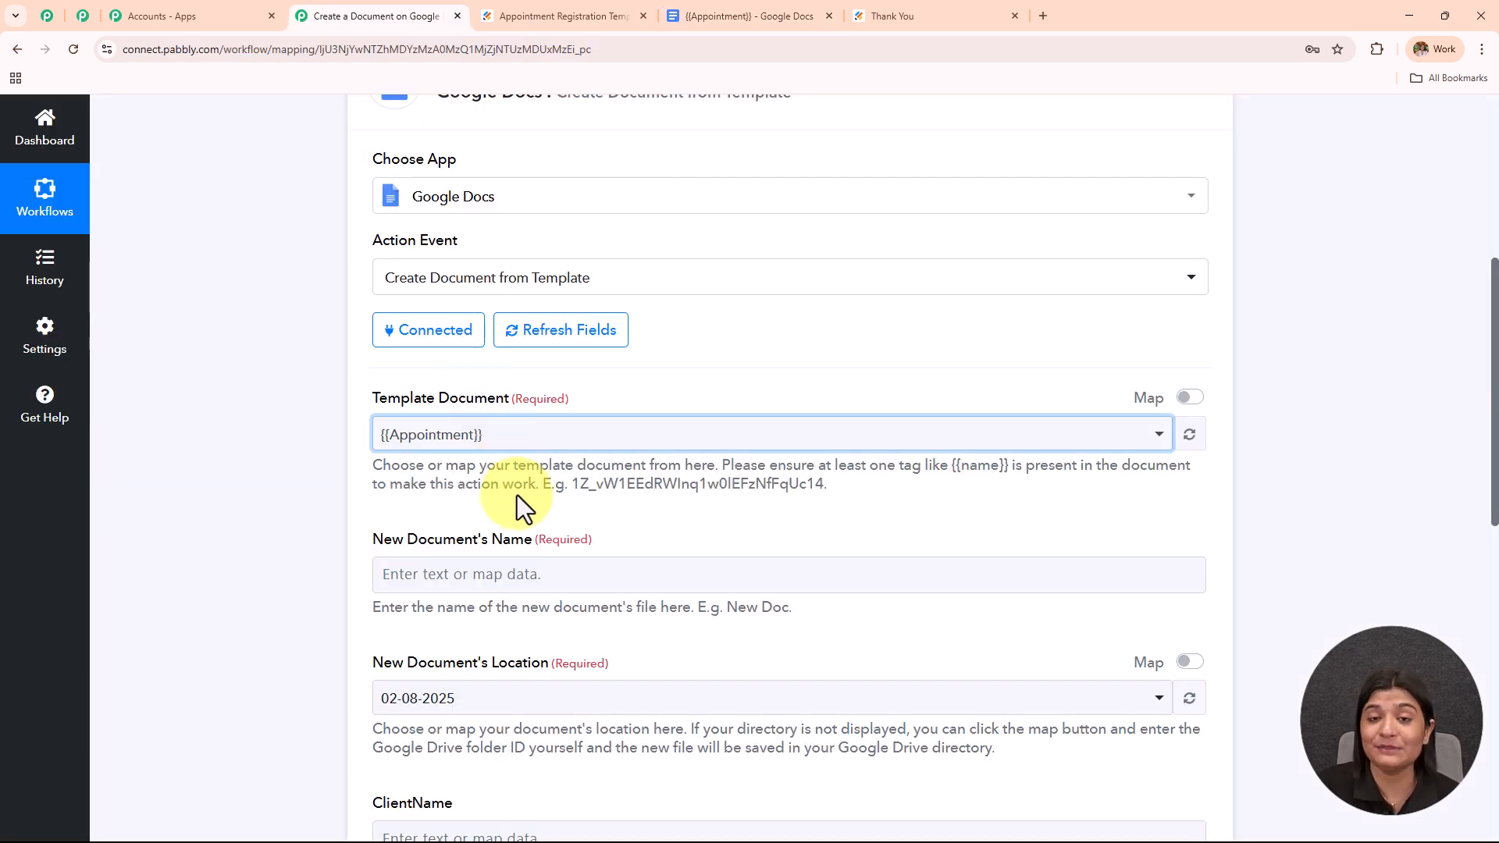
Map the Jotform response's first name field, RawRequest Q1 Name First, into the new document's name
scroll(524, 484, "down", 2)
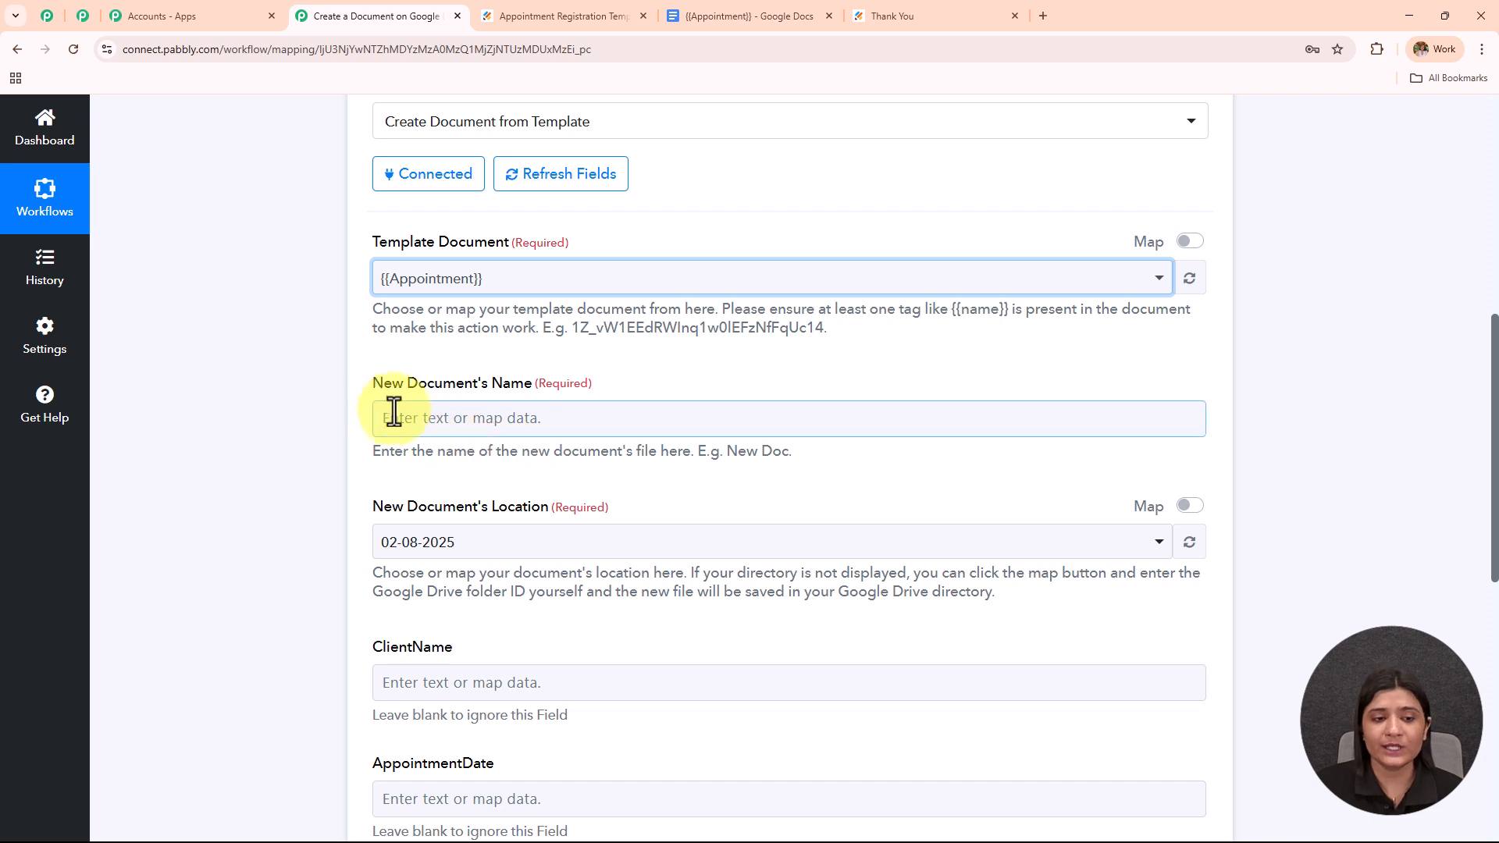
left_click_drag(363, 390, 627, 390)
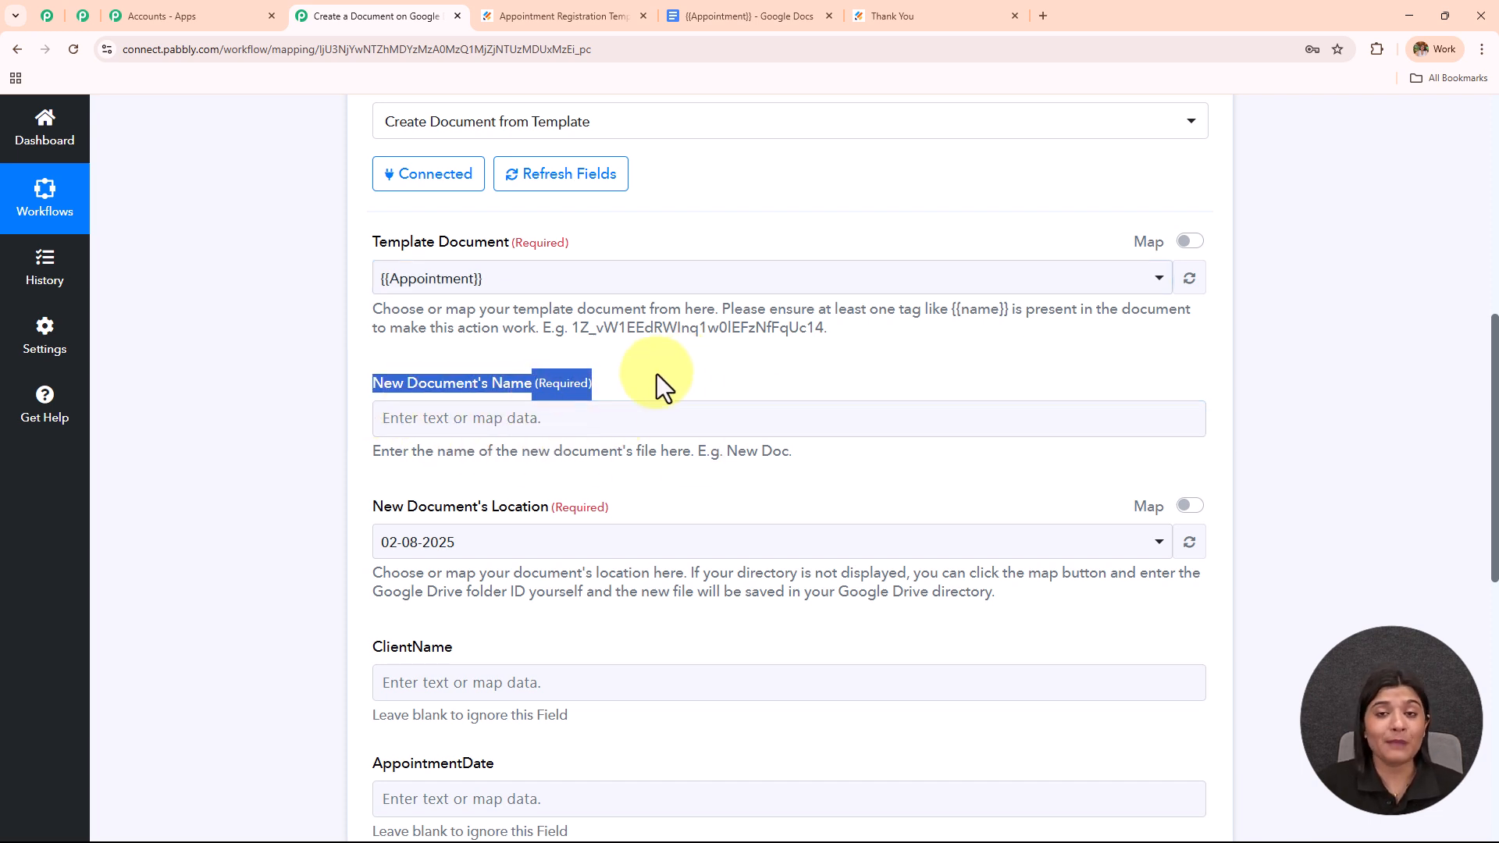
left_click(596, 430)
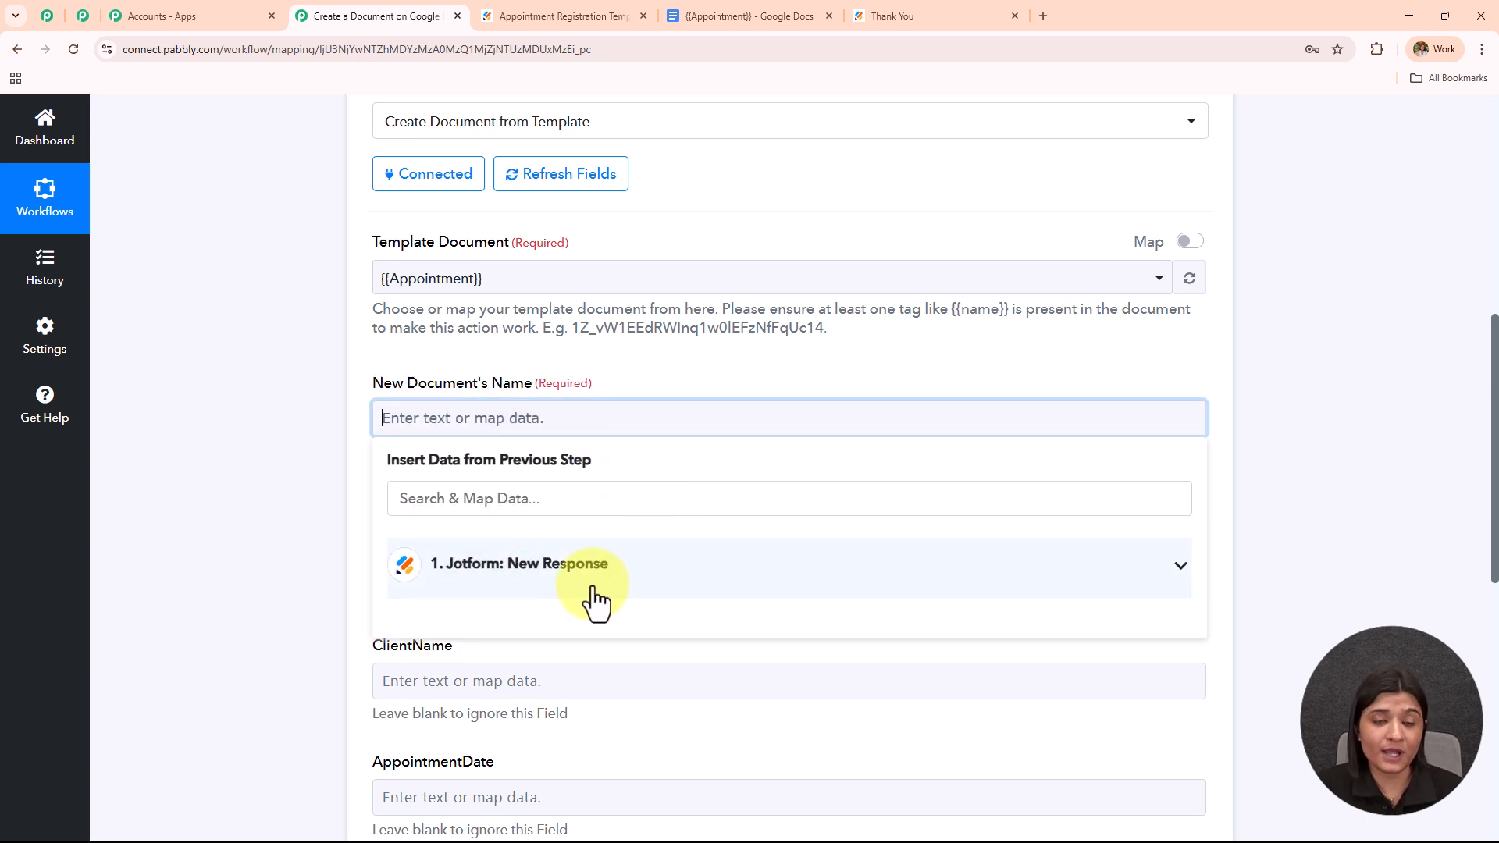
left_click(597, 602)
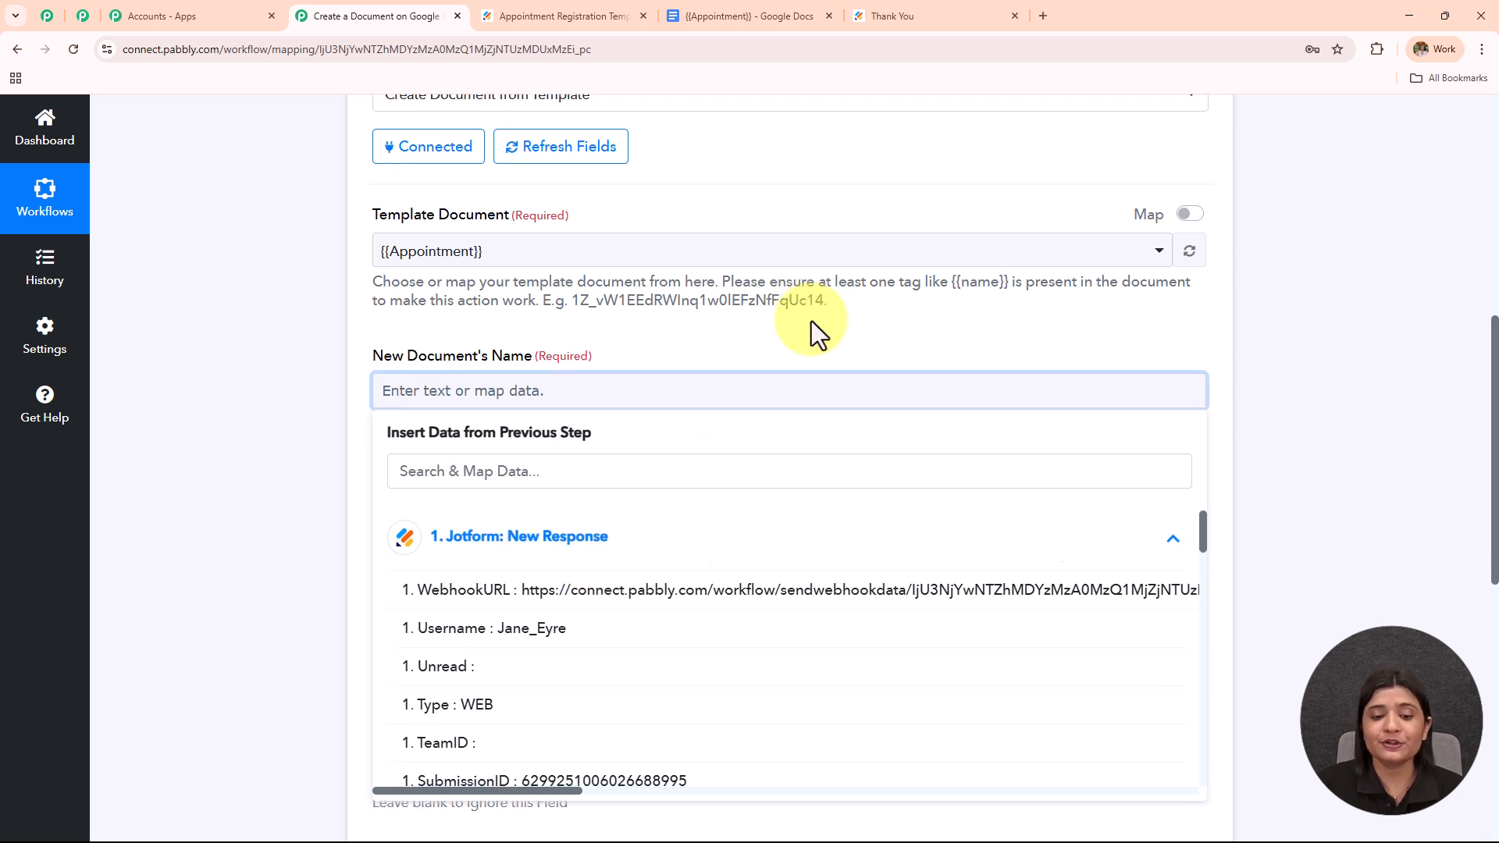
scroll(810, 321, "down", 3)
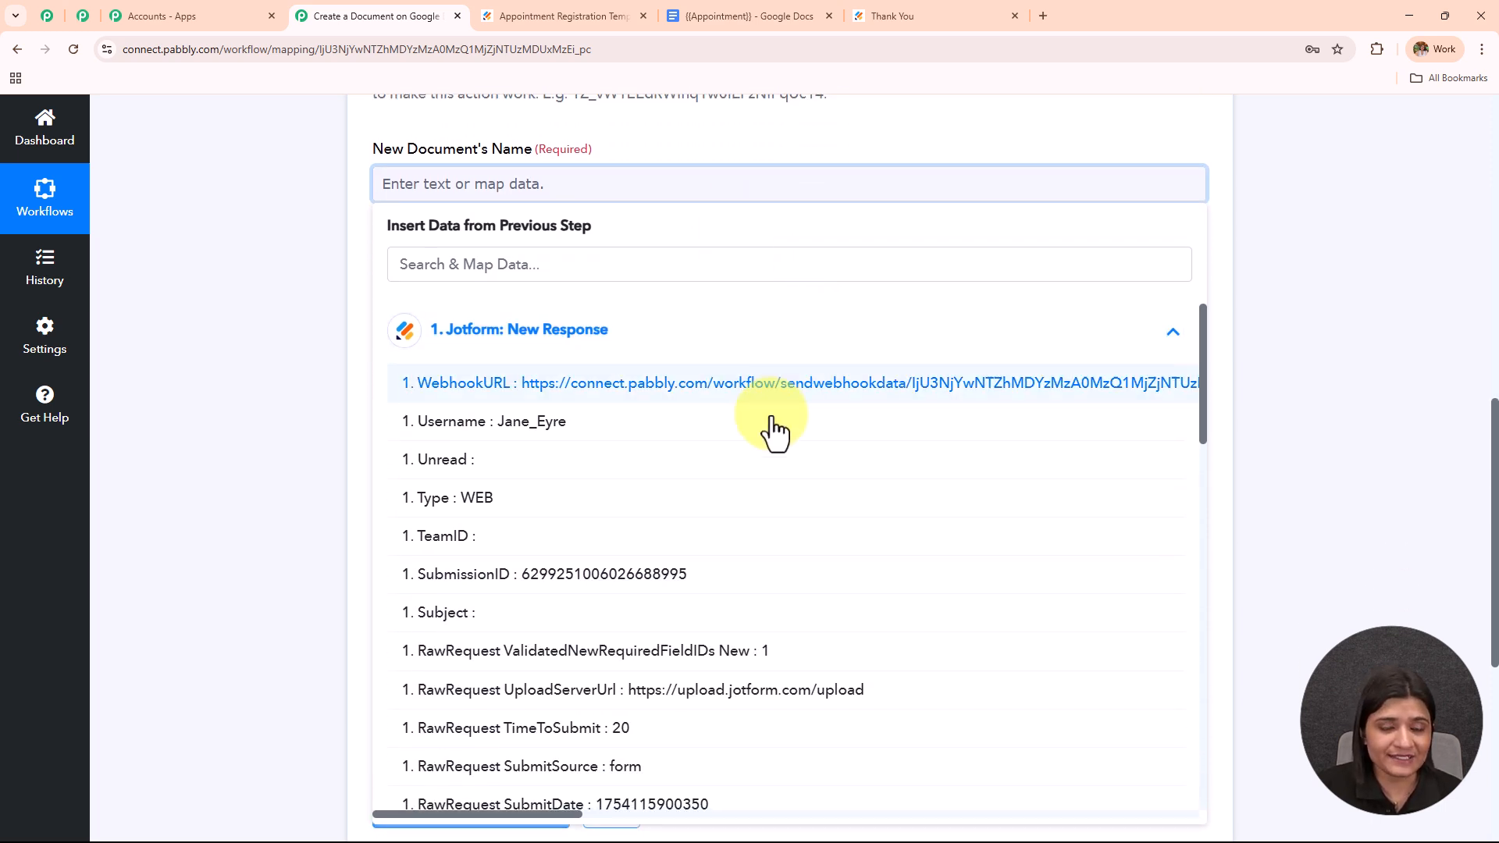
left_click(552, 276)
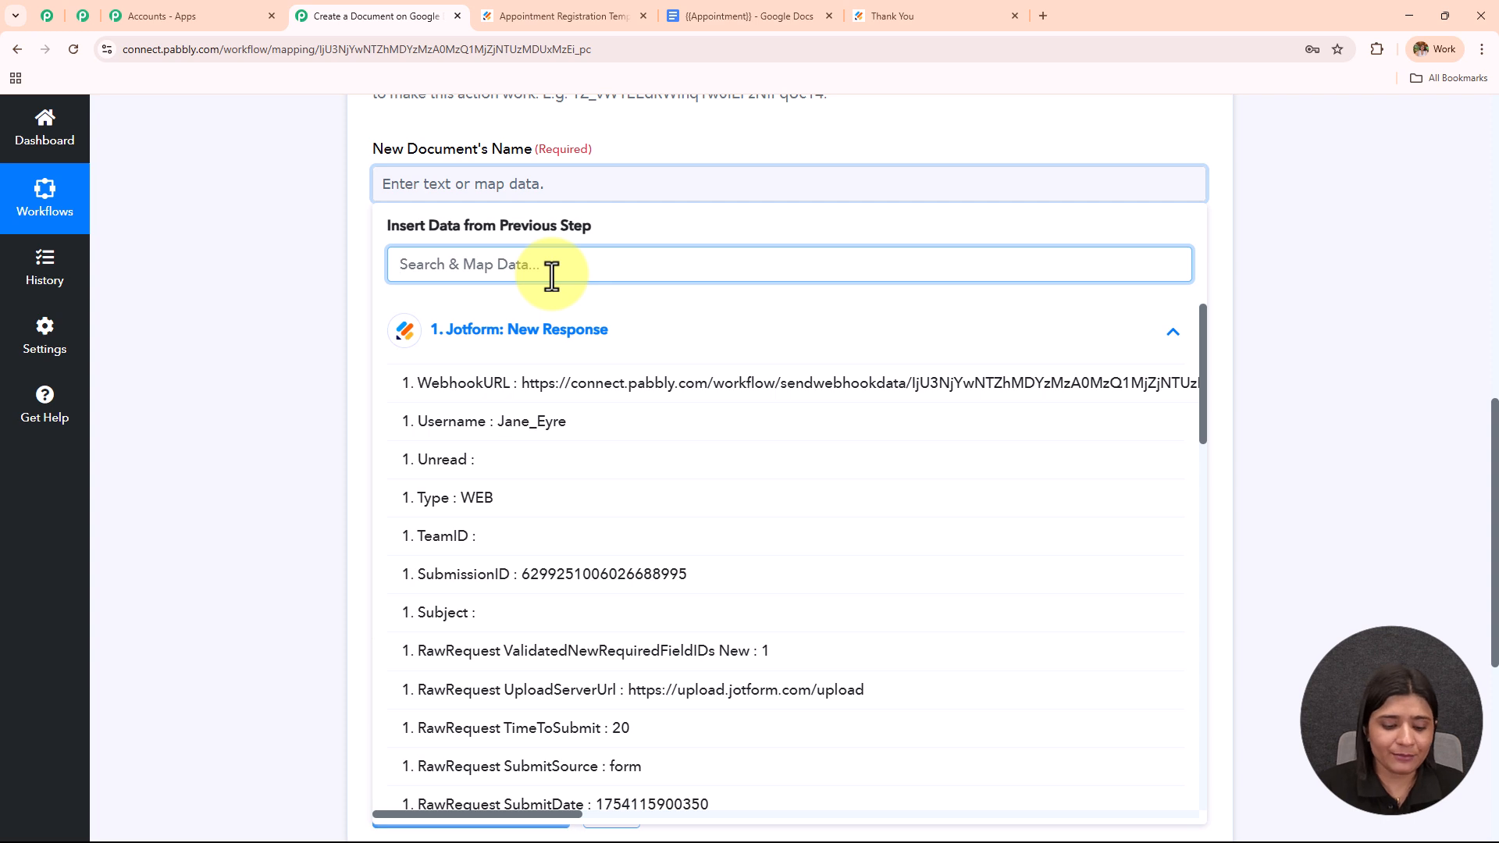
type("new")
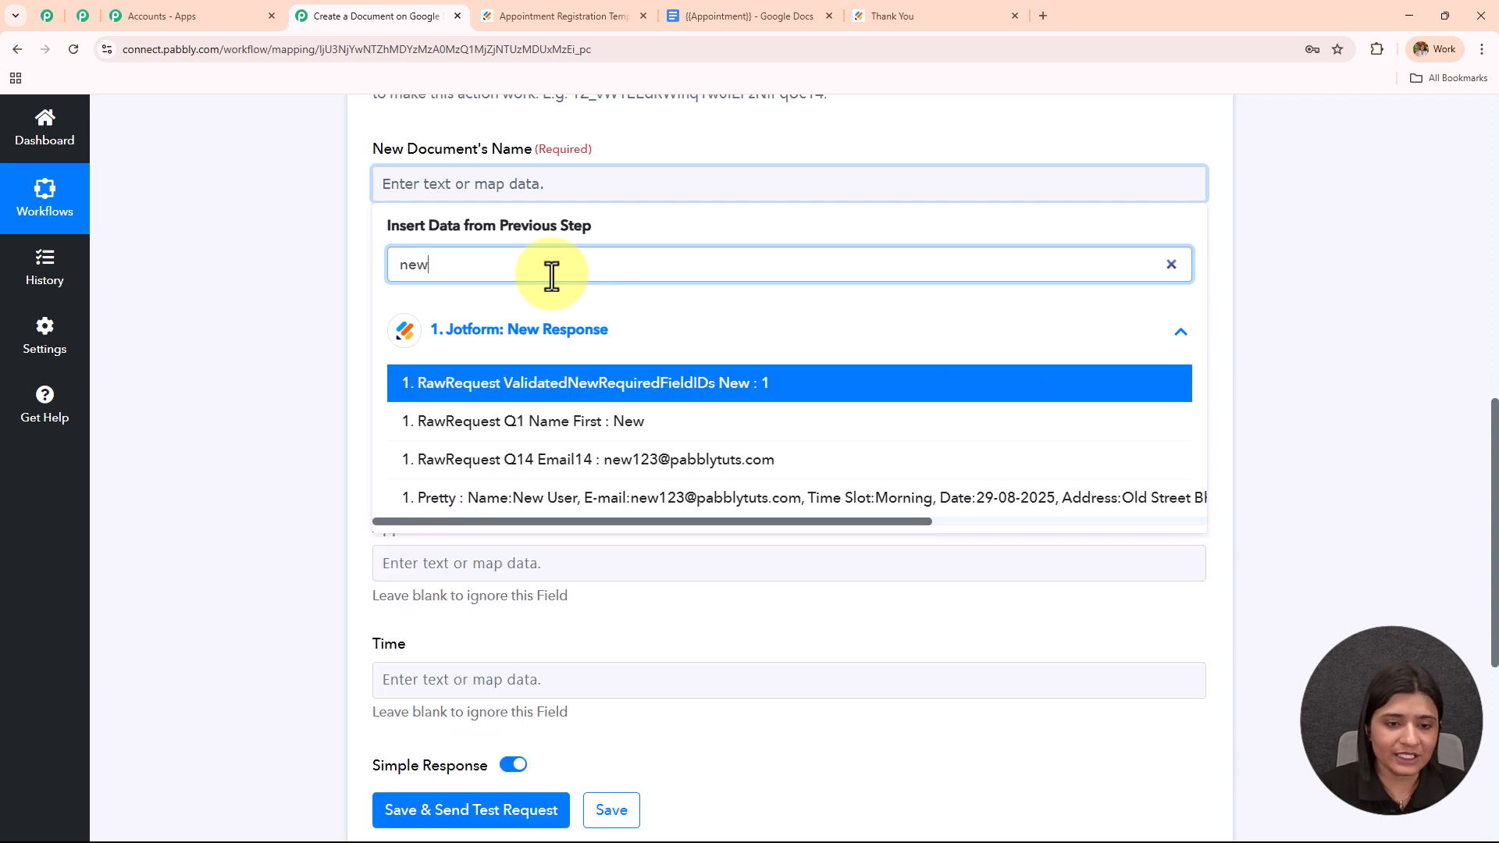
left_click(702, 429)
Add the Jotform response's last name field, RawRequest Q1 Name Last, after the first name in the new document's name
double_click(431, 278)
type("n")
key("BackSpace")
type("user")
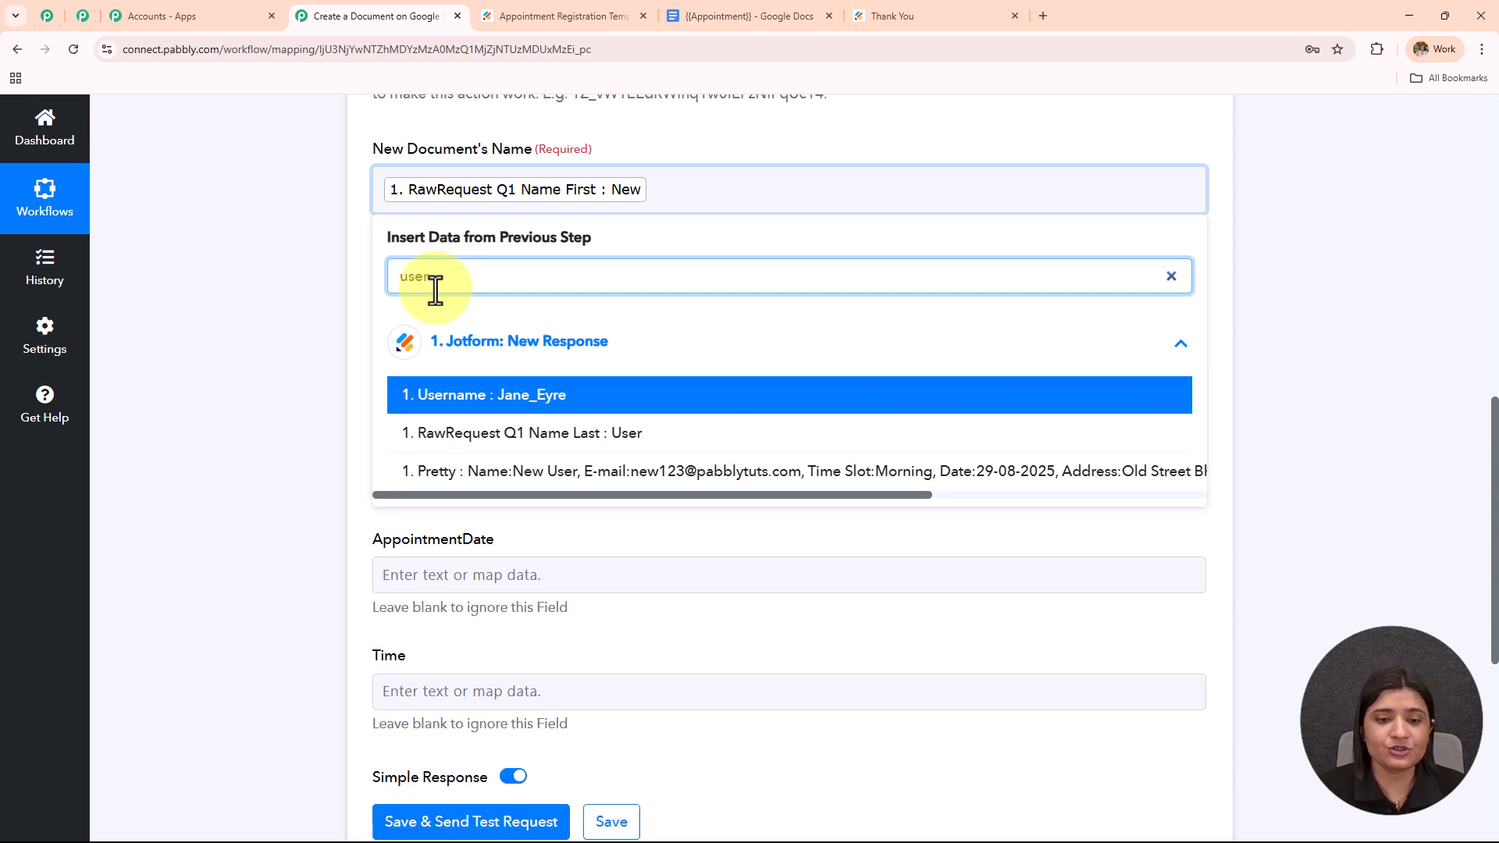
left_click(527, 436)
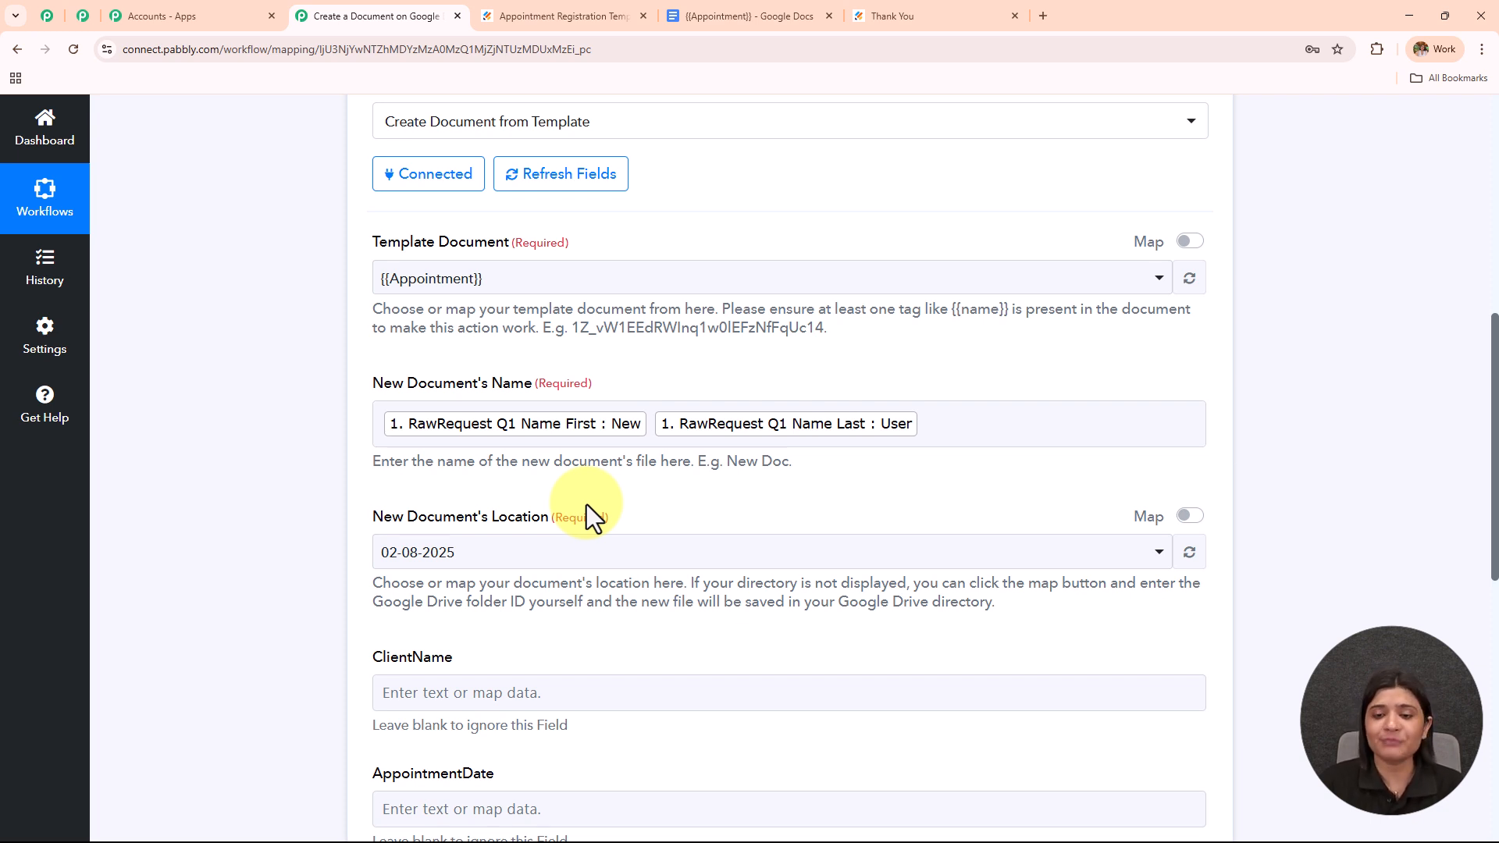
scroll(582, 547, "down", 1)
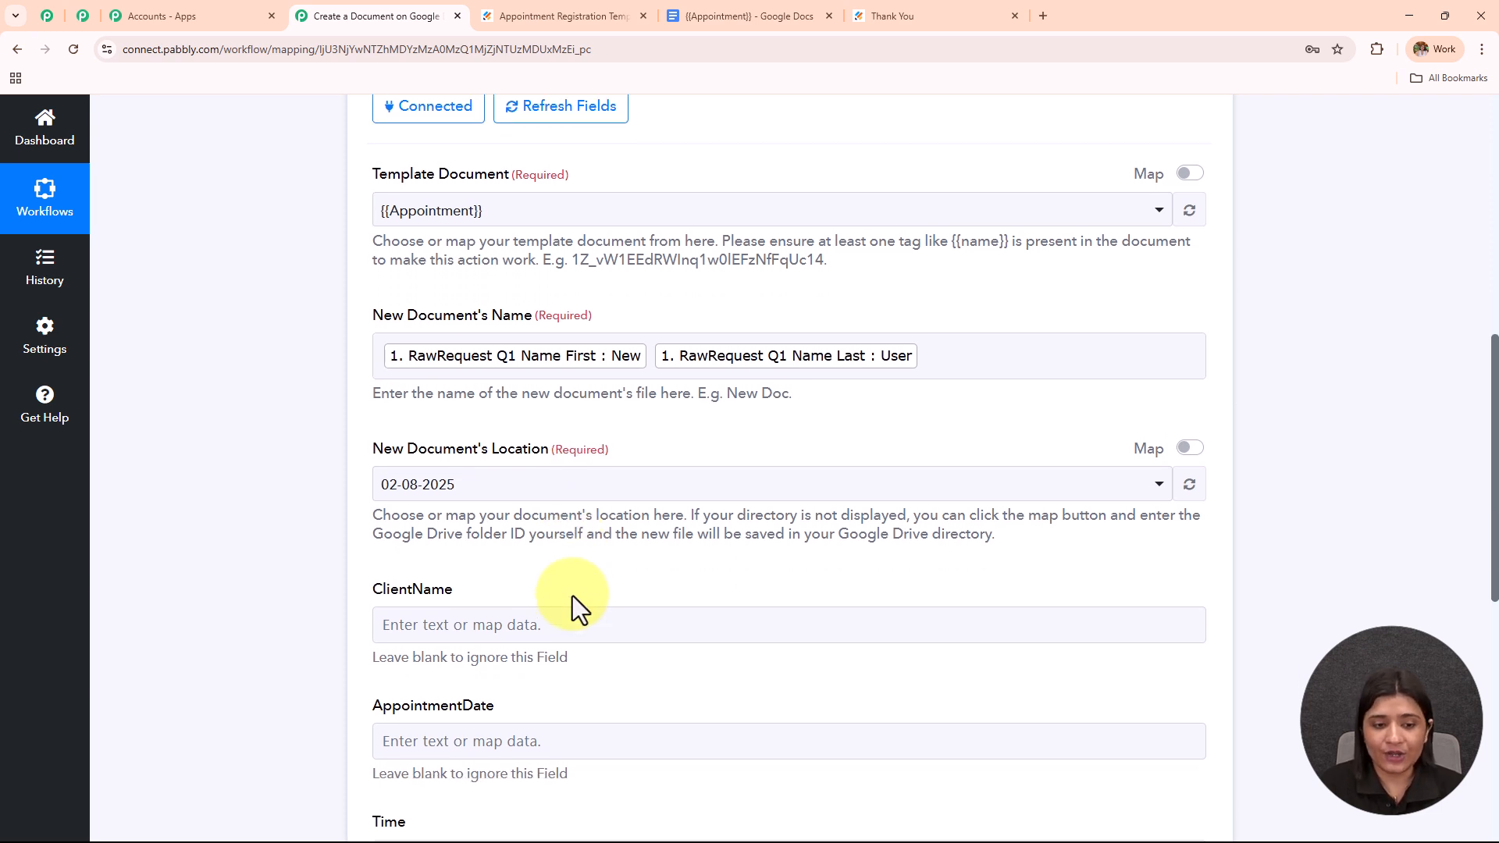
Open Google Drive in a new browser tab and view the contents of the Appointment folder
left_click_drag(344, 436, 630, 445)
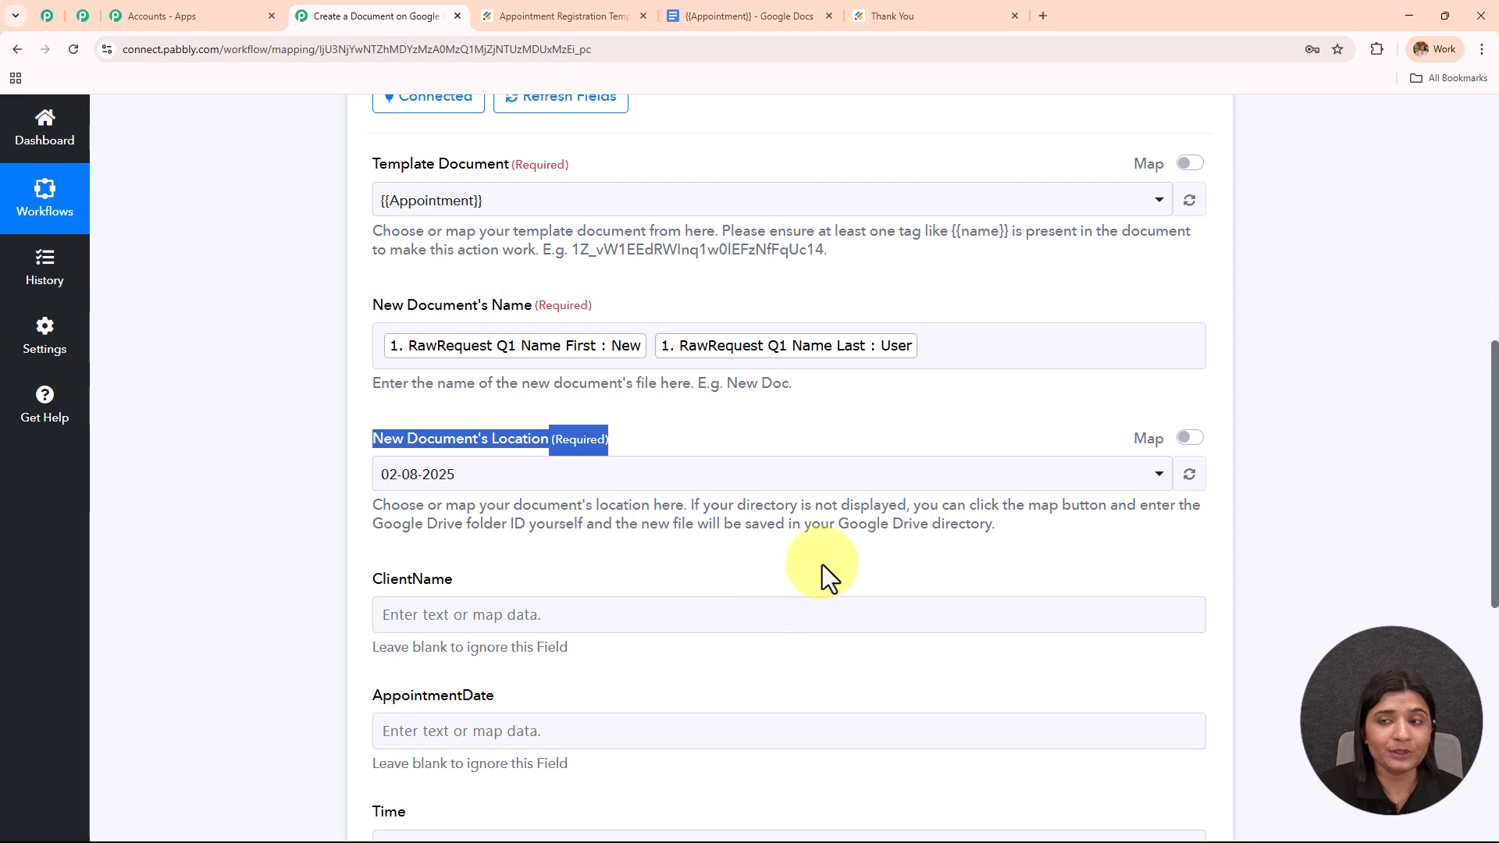
left_click(1043, 16)
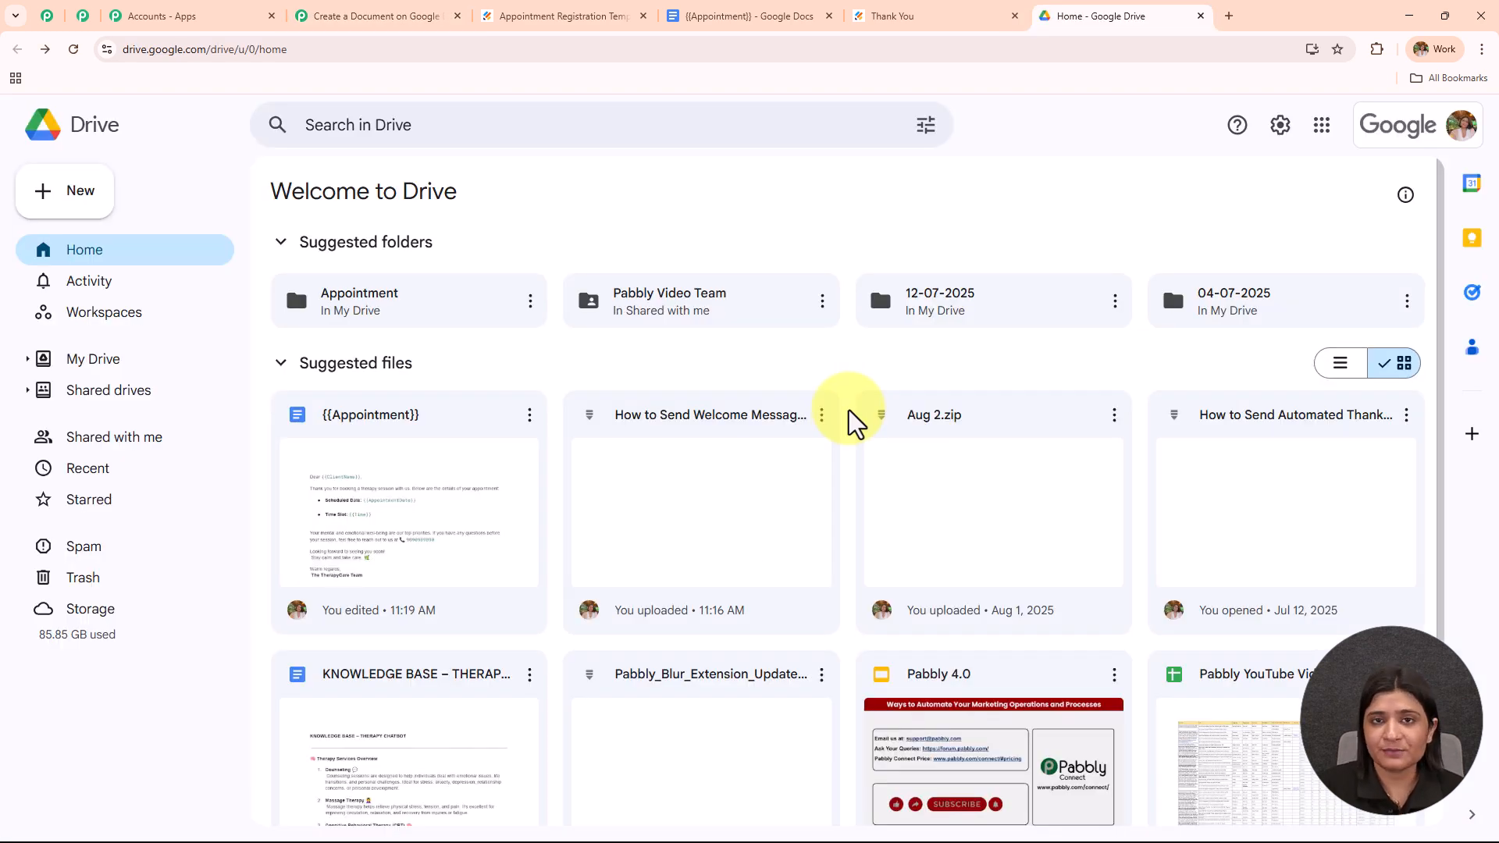
double_click(361, 313)
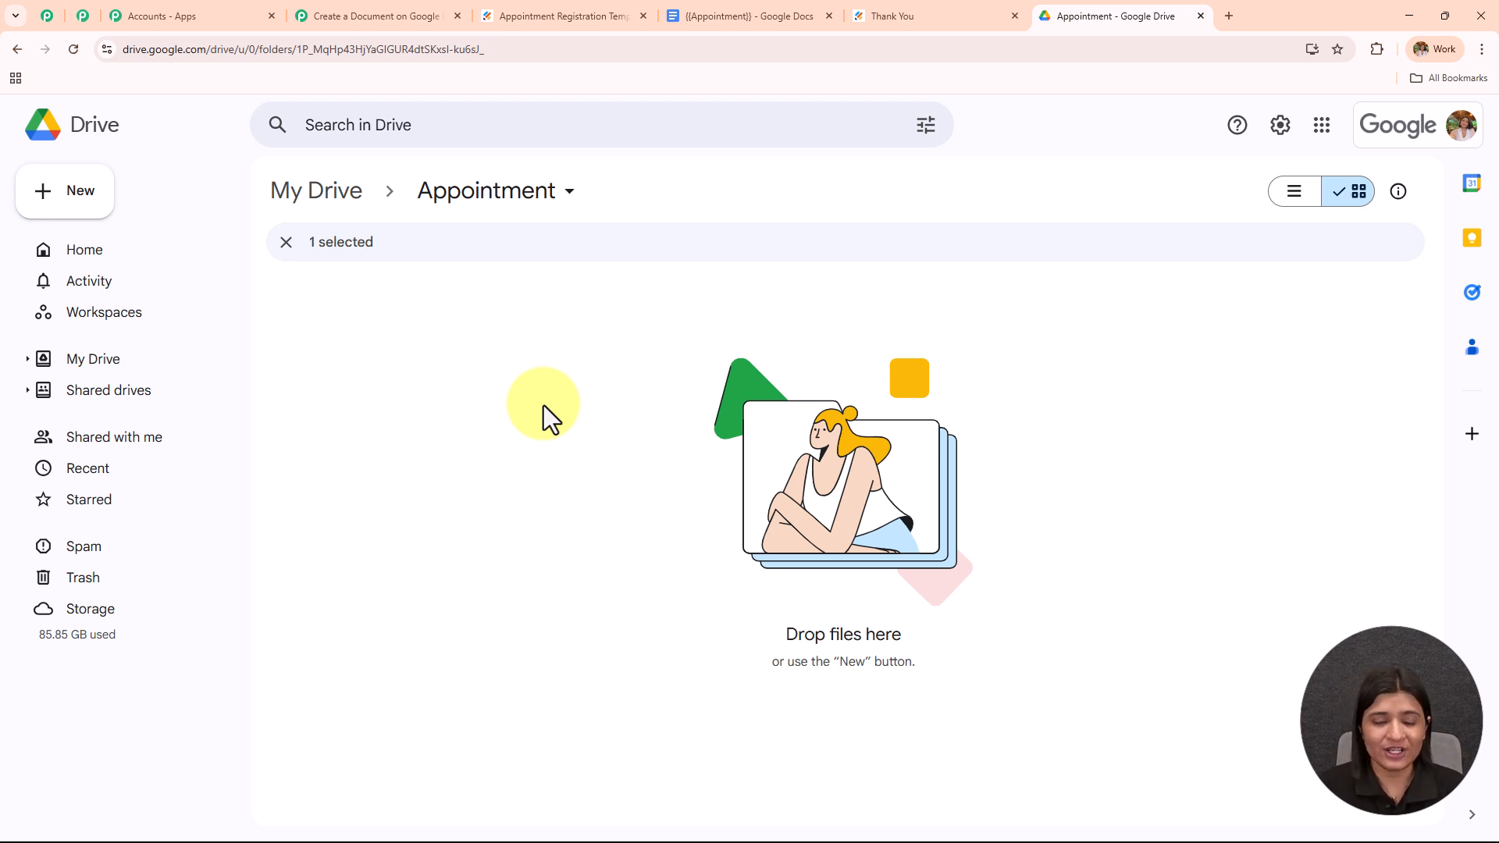
Back in the Pabbly Connect workflow, set the new document's location to Appointment, cross-checking it against the open Google Drive folder
key("ctrl+4")
left_click_drag(359, 438, 667, 431)
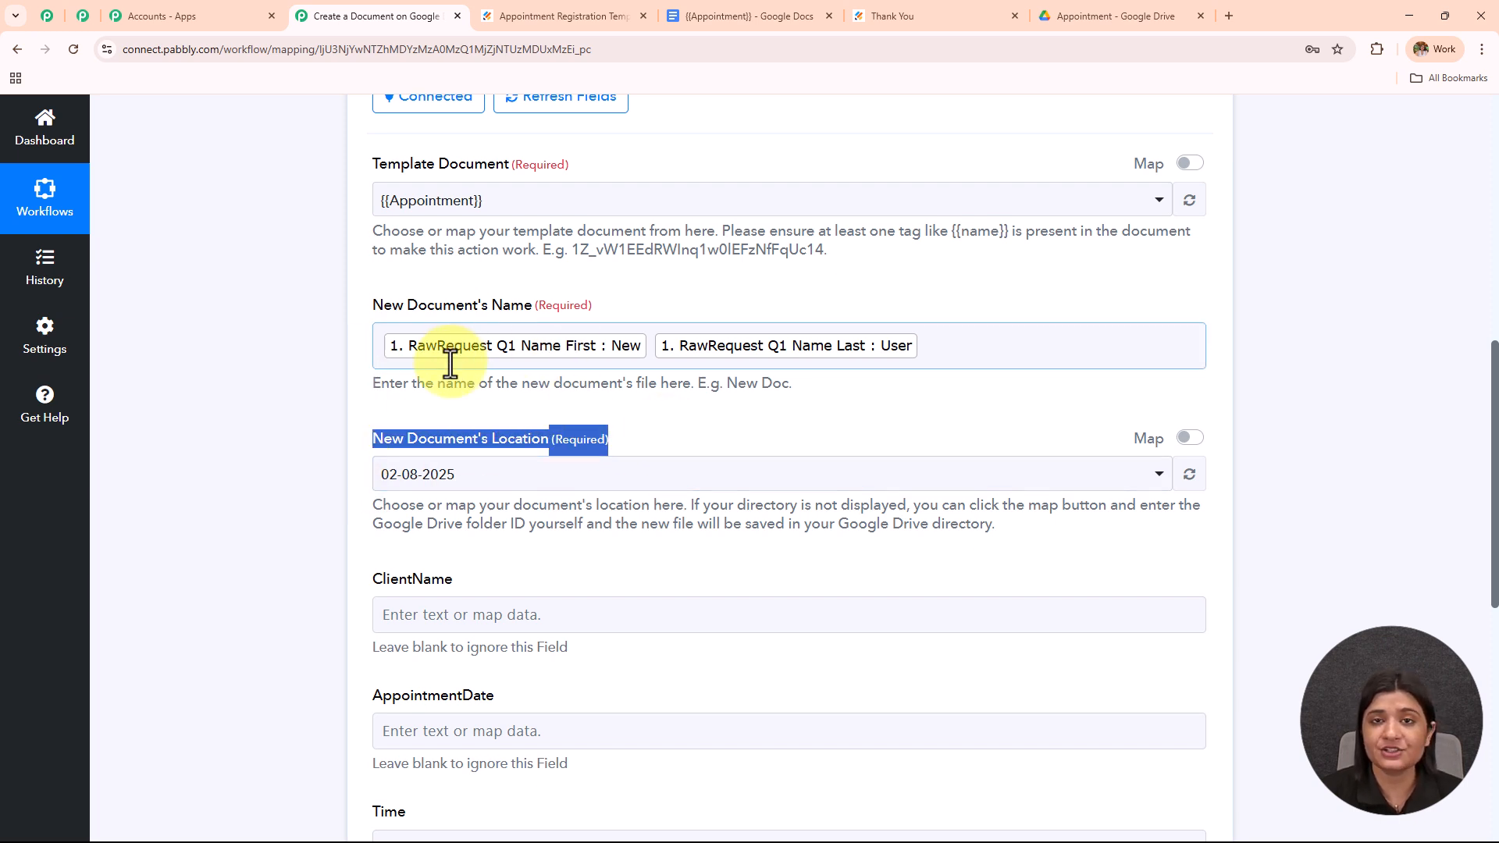
left_click(591, 476)
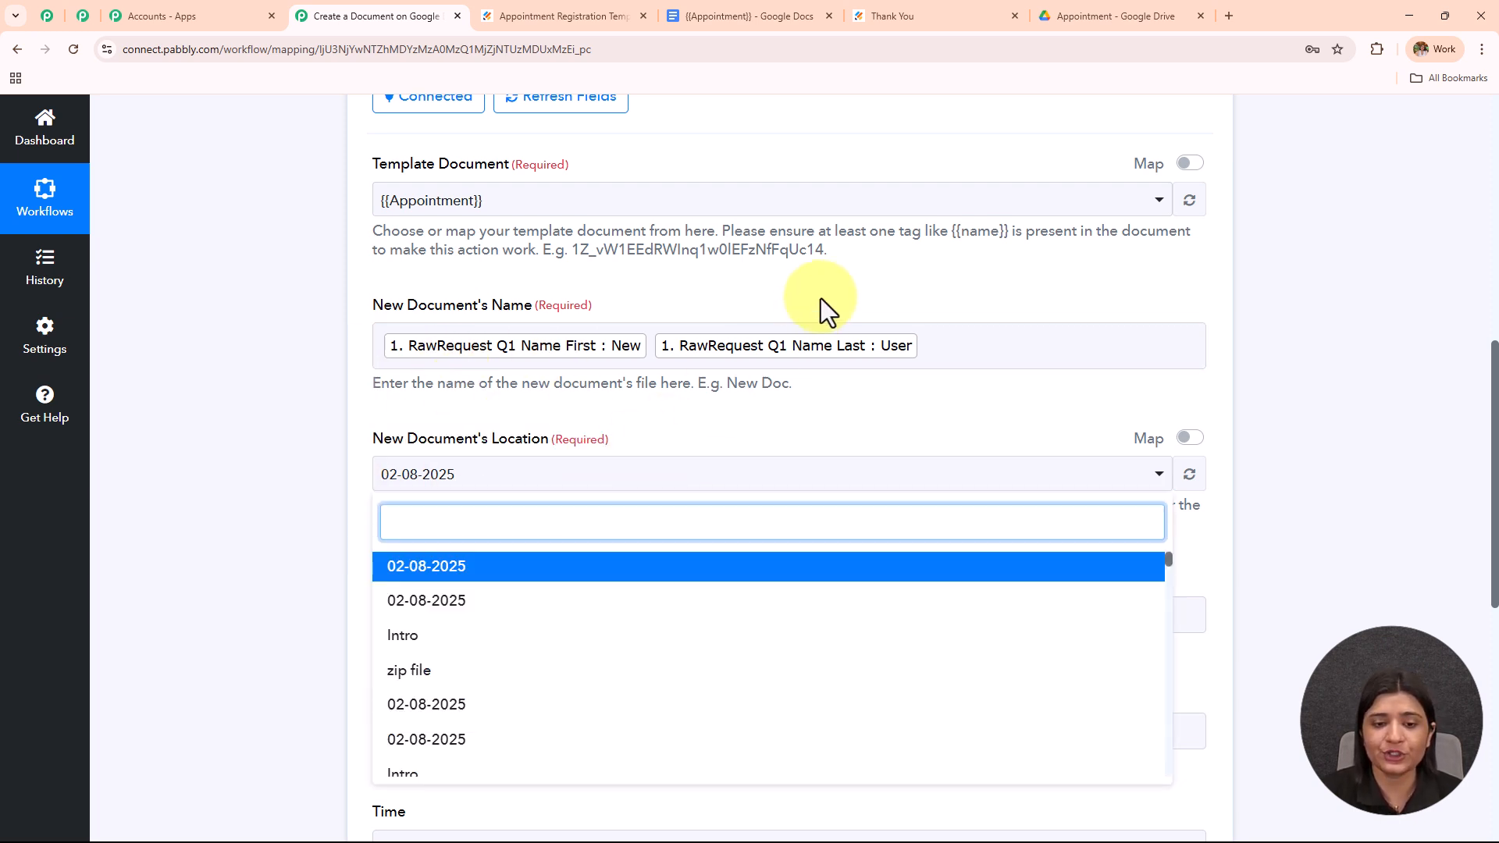
scroll(822, 300, "down", 2)
scroll(539, 499, "down", 10)
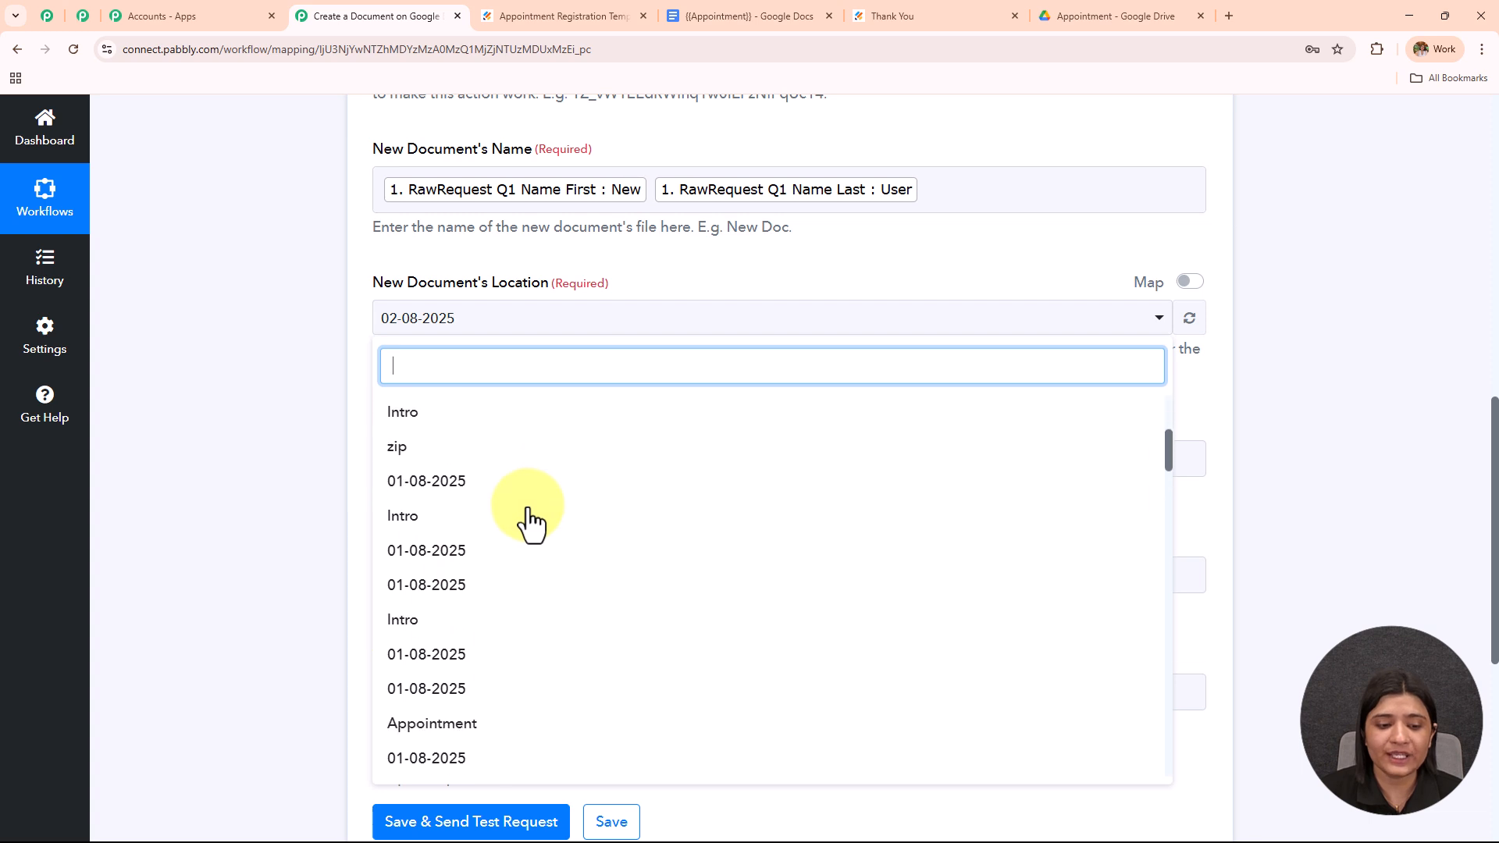
left_click(513, 565)
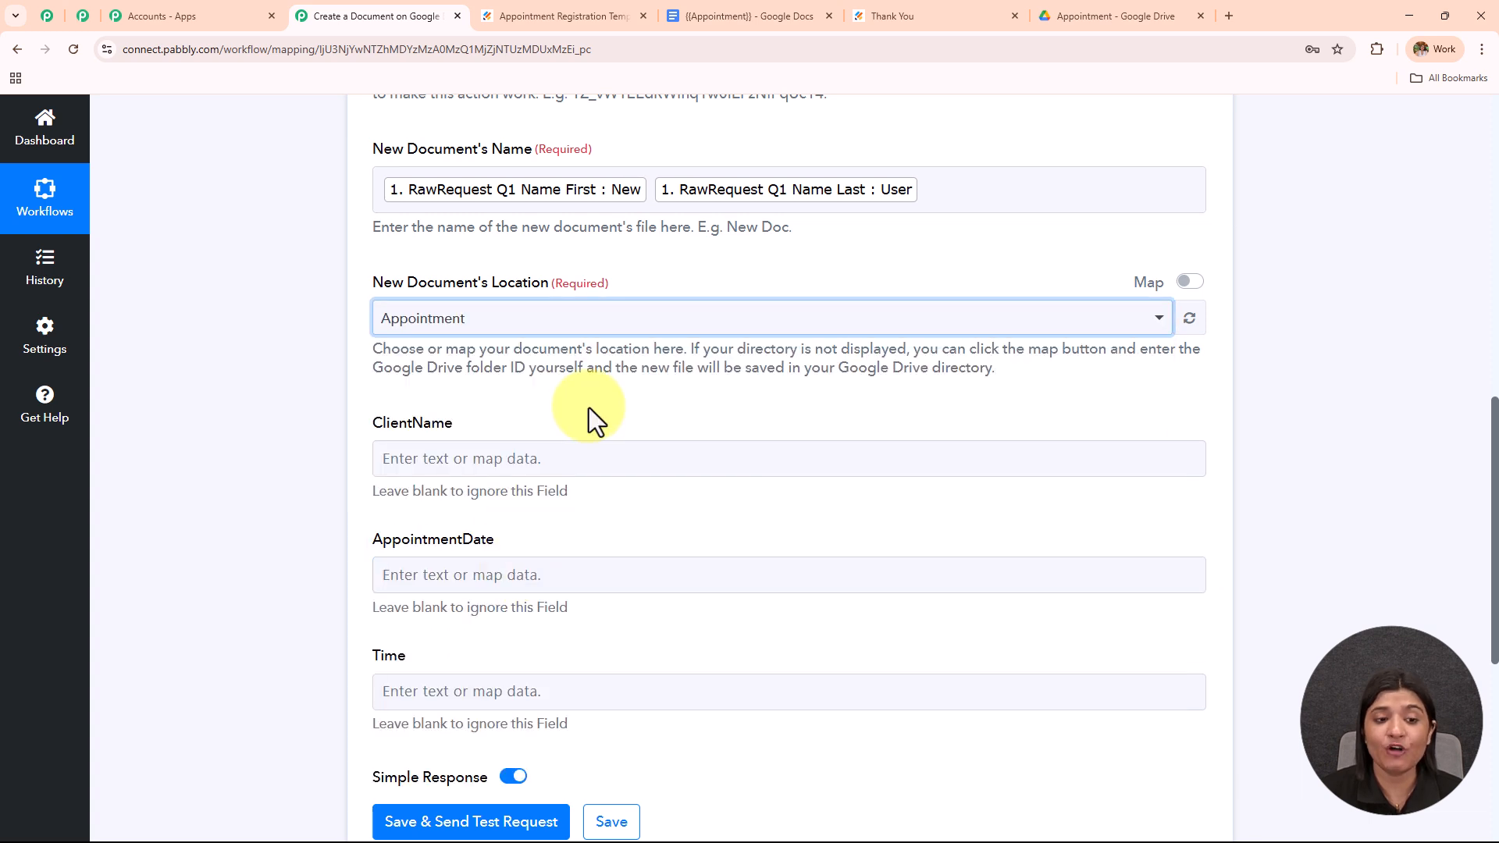
scroll(597, 430, "up", 2)
left_click(1081, 17)
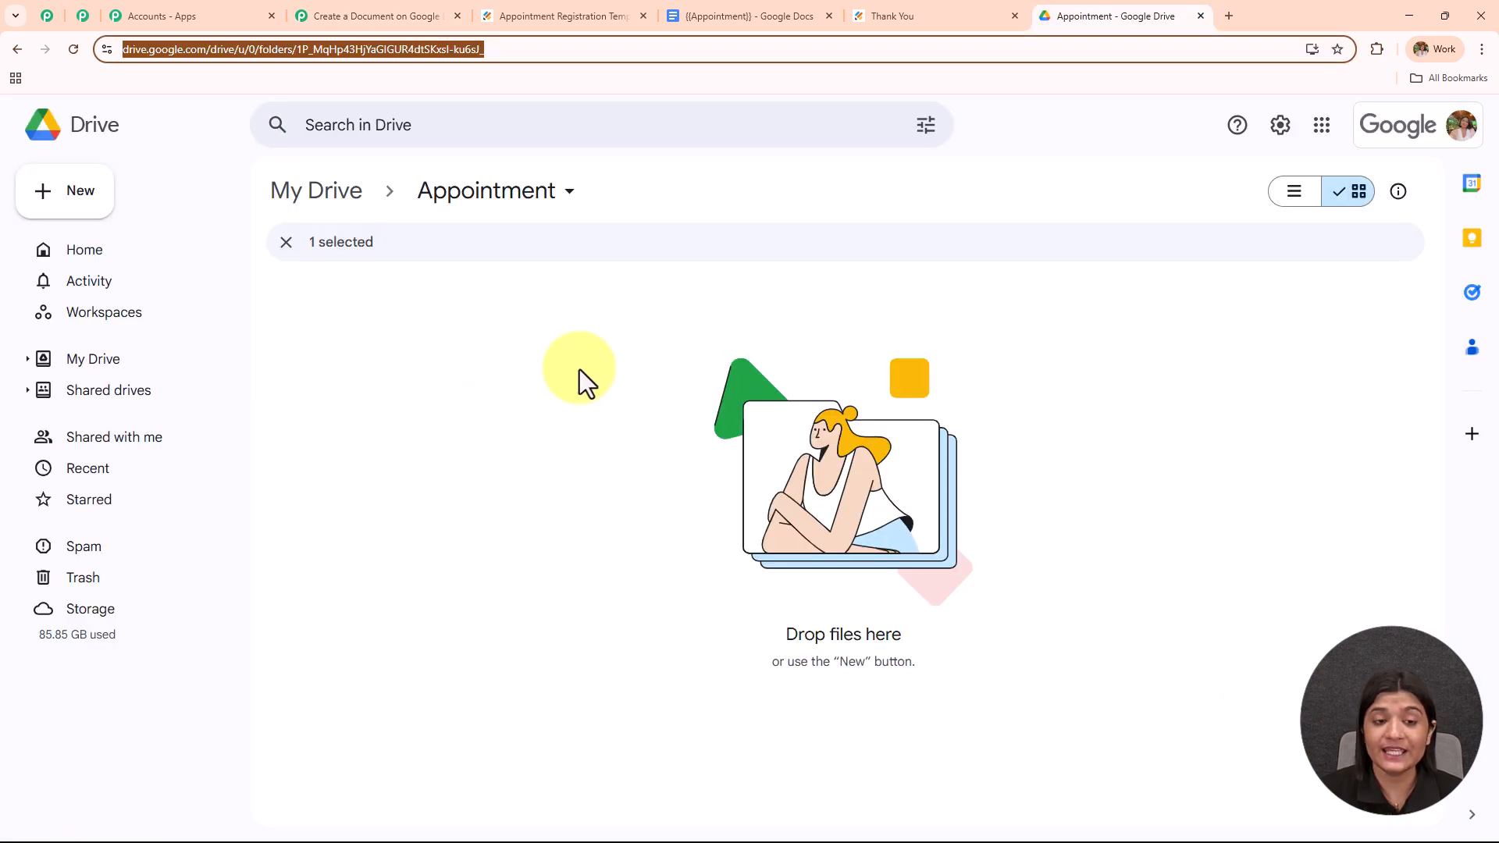
left_click(339, 14)
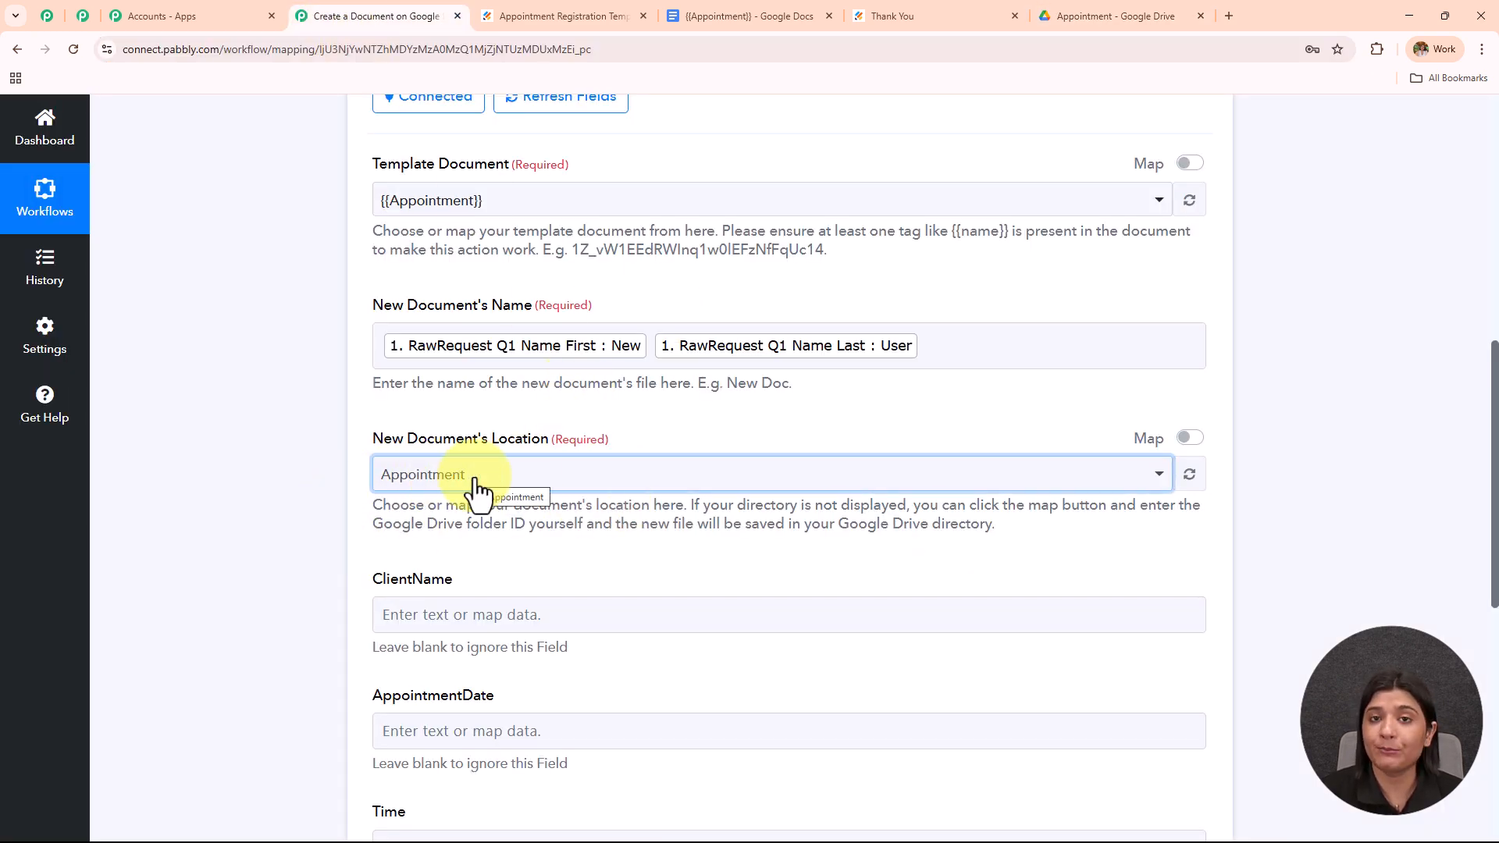
Compare the action's ClientName, AppointmentDate and Time fields with the placeholders in the {{Appointment}} template in Google Docs
scroll(601, 443, "down", 3)
left_click_drag(373, 340, 578, 610)
left_click(753, 15)
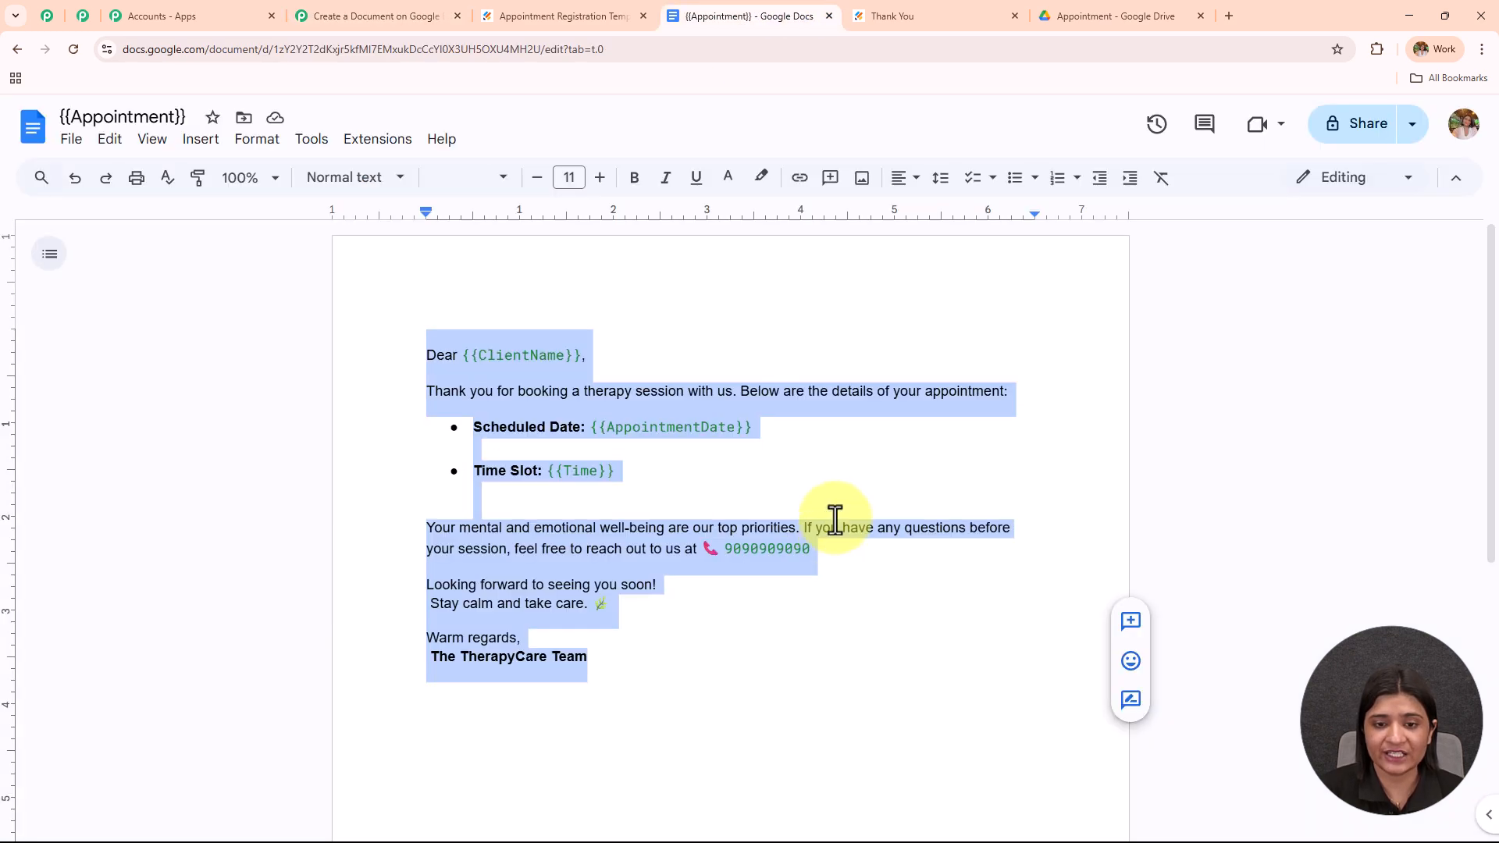
left_click(734, 491)
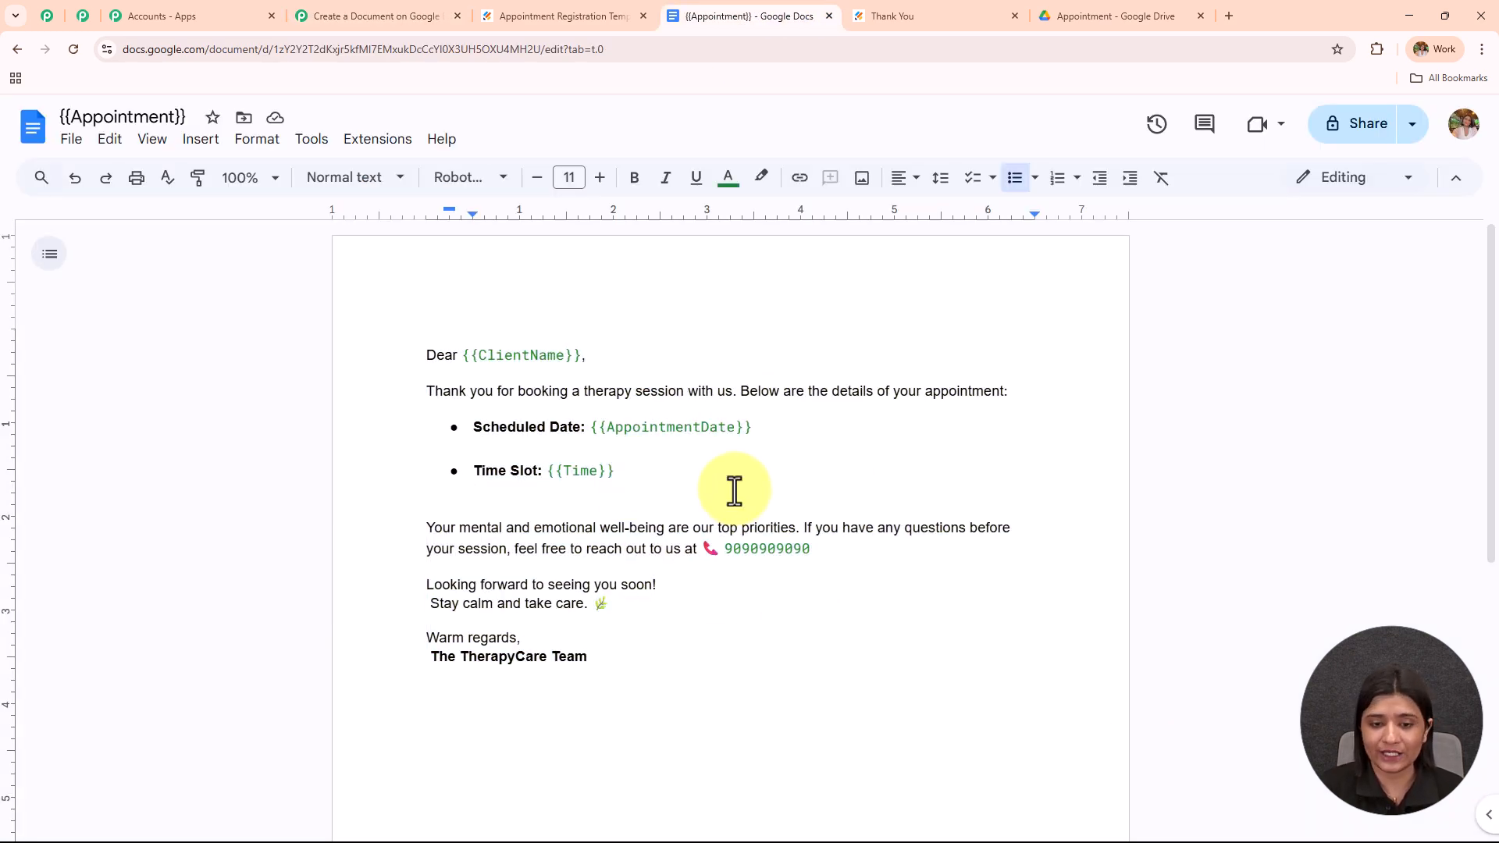
left_click(349, 14)
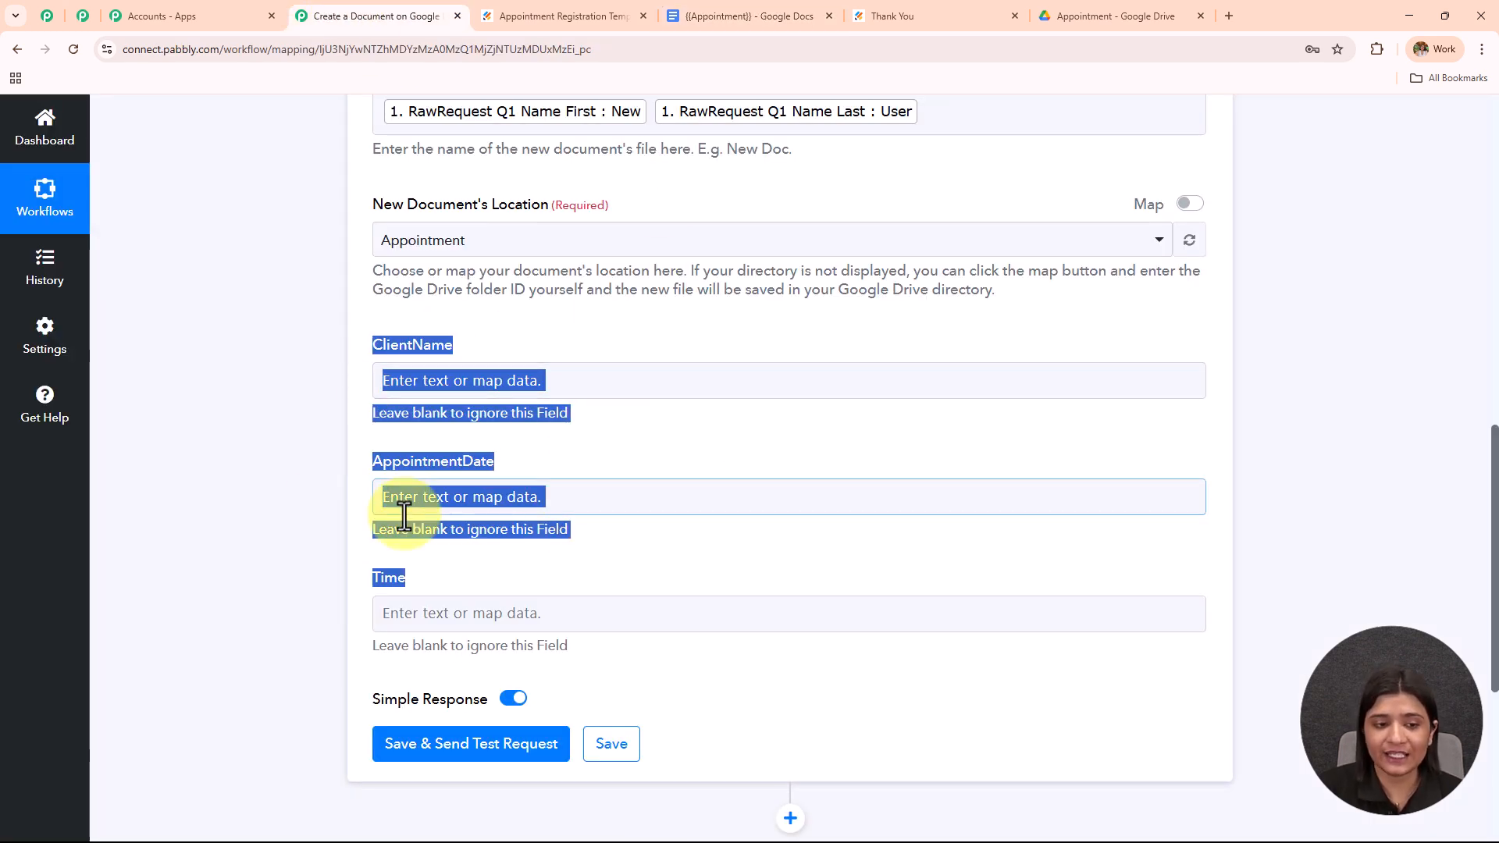
left_click(734, 17)
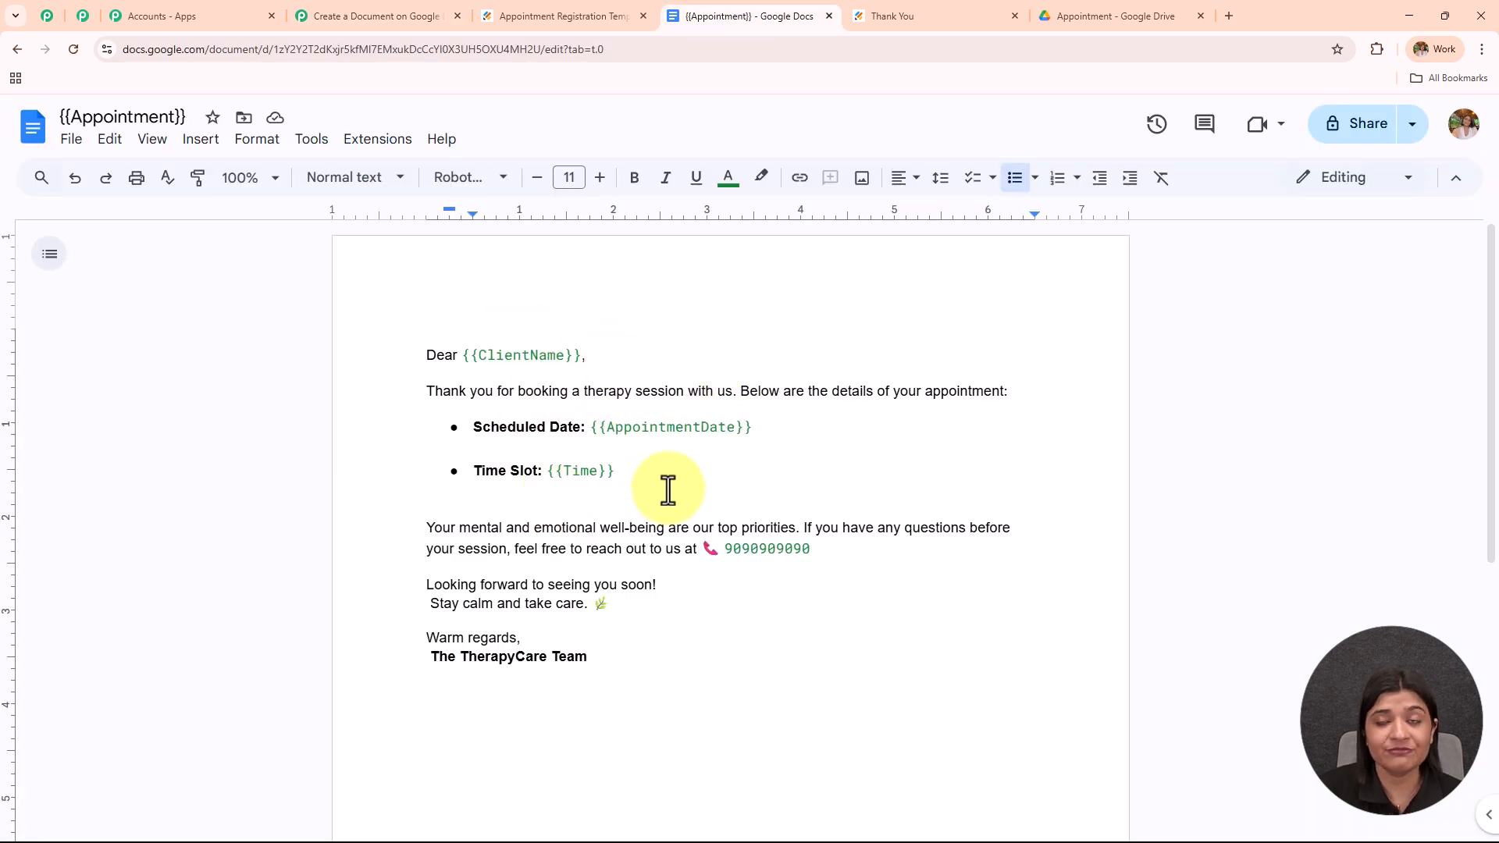
In the Pabbly Connect workflow, map RawRequest Q1 Name First and RawRequest Q1 Name Last from the Jotform response into ClientName
left_click(375, 8)
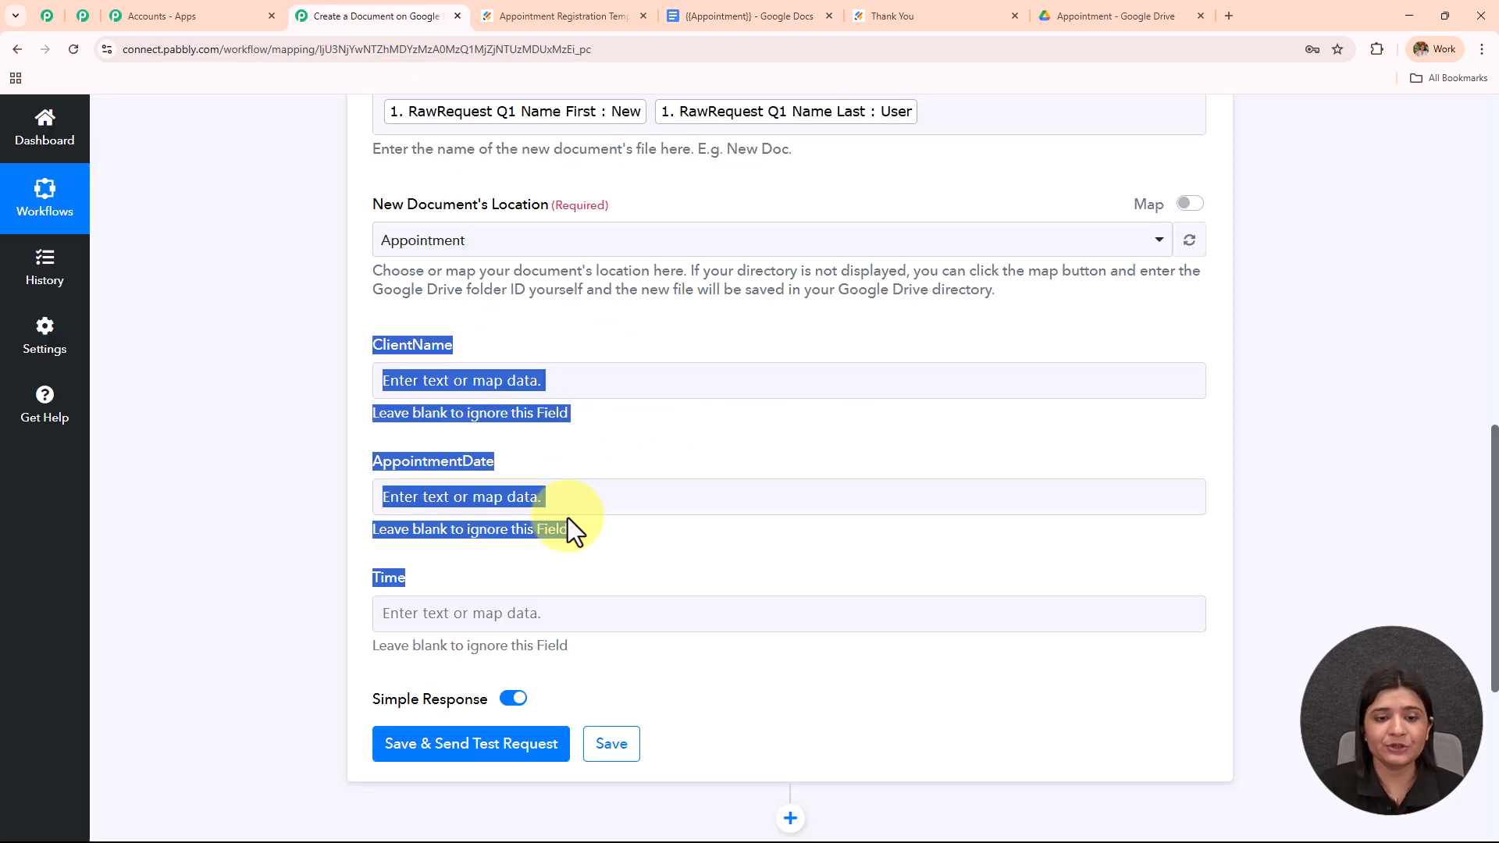
left_click(692, 345)
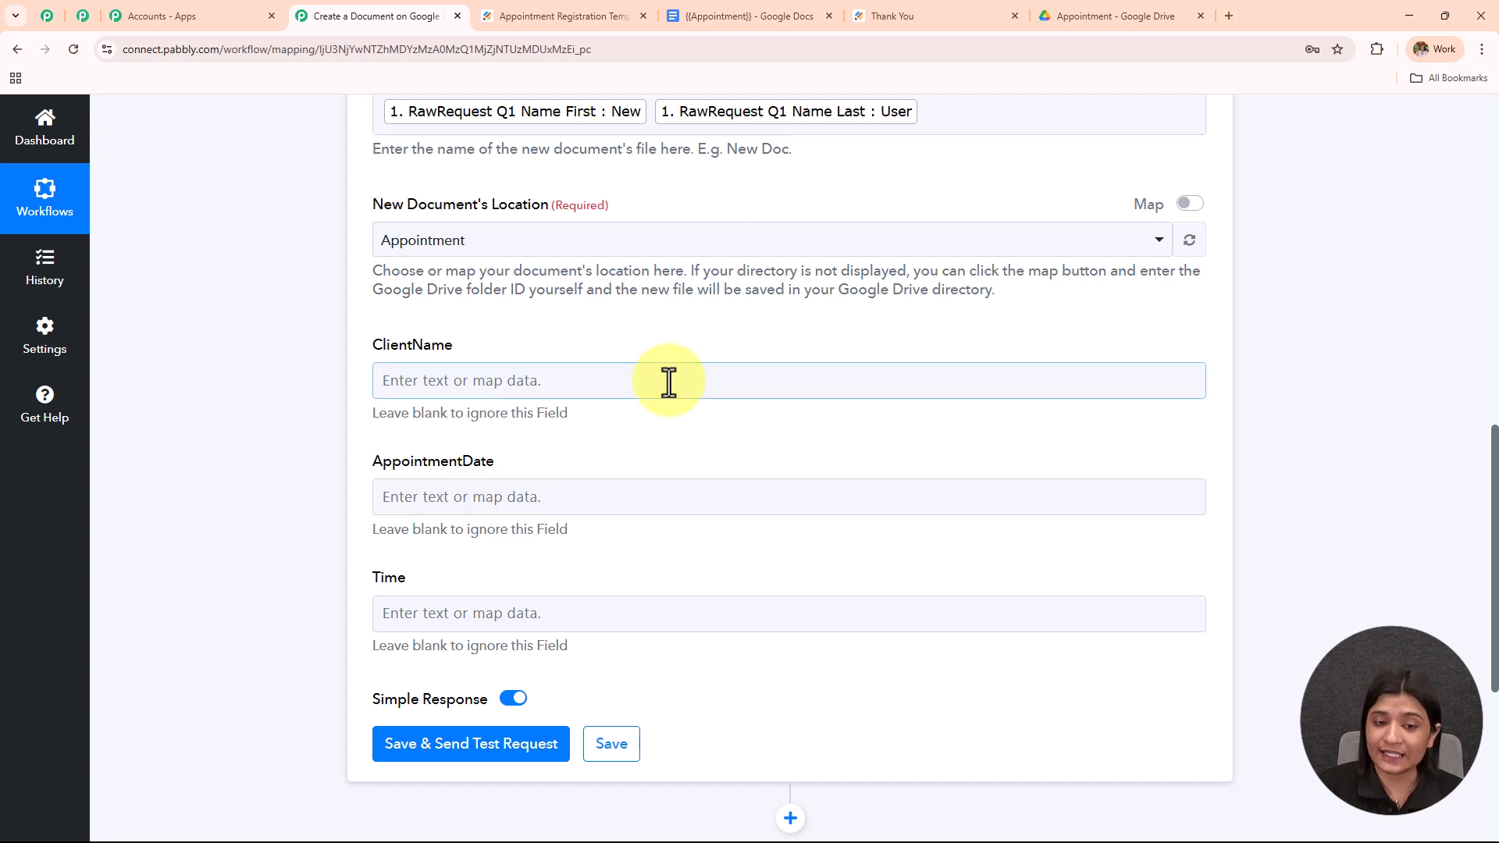
left_click(669, 383)
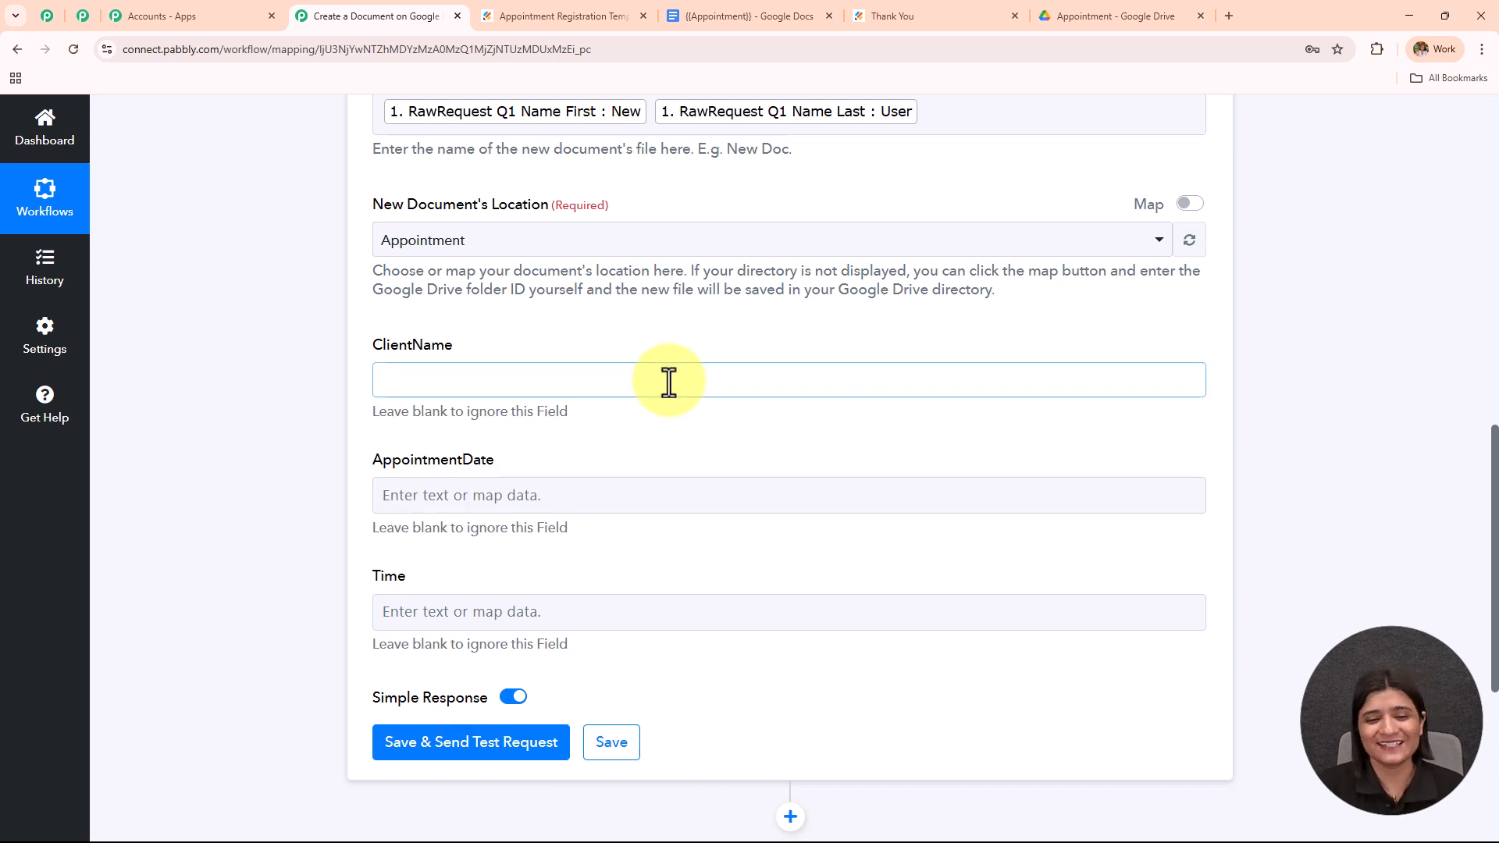
left_click(595, 545)
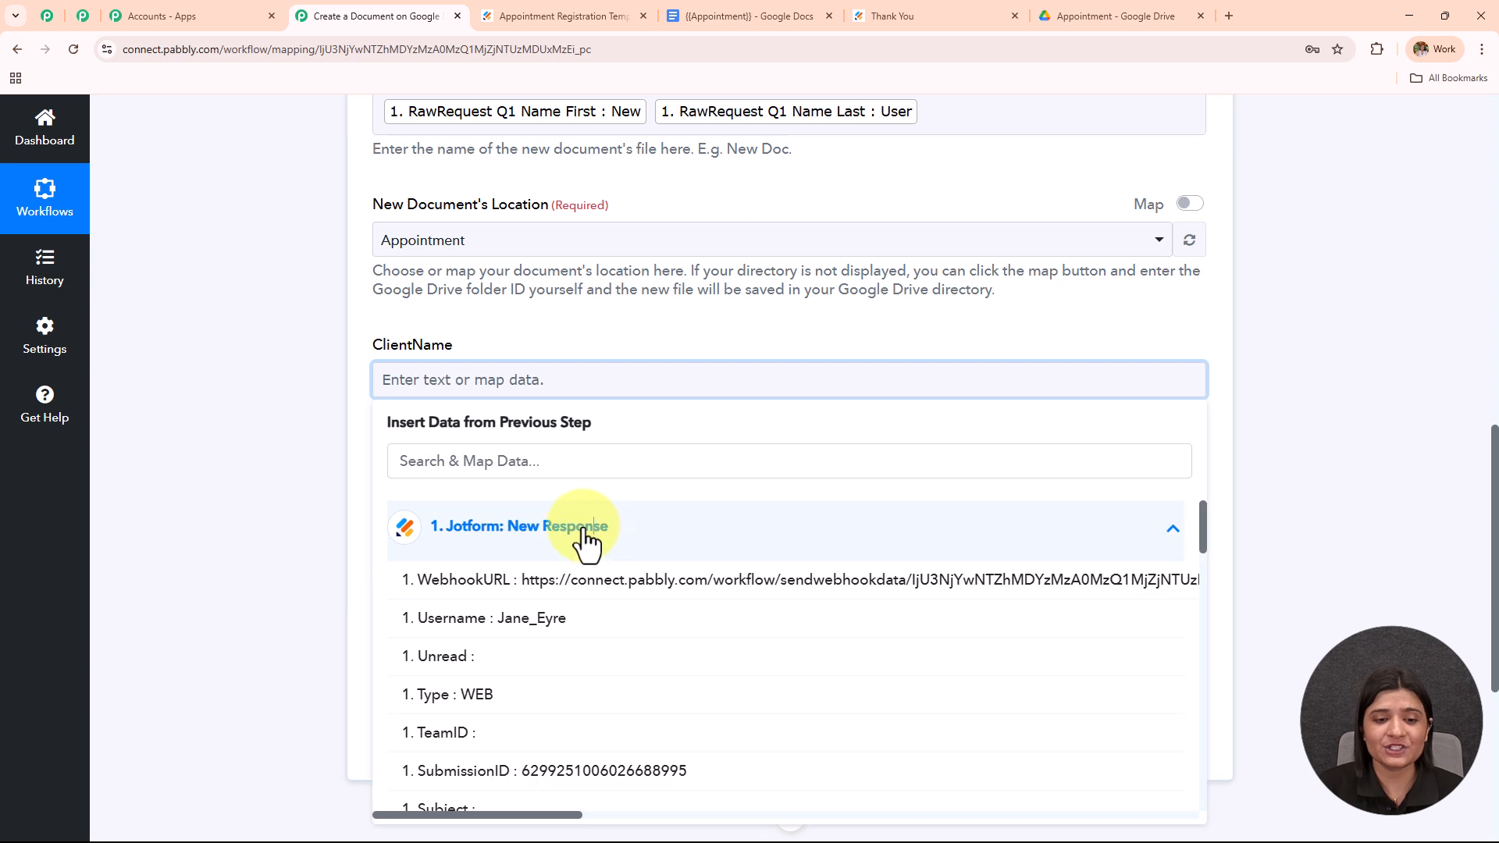
left_click(545, 460)
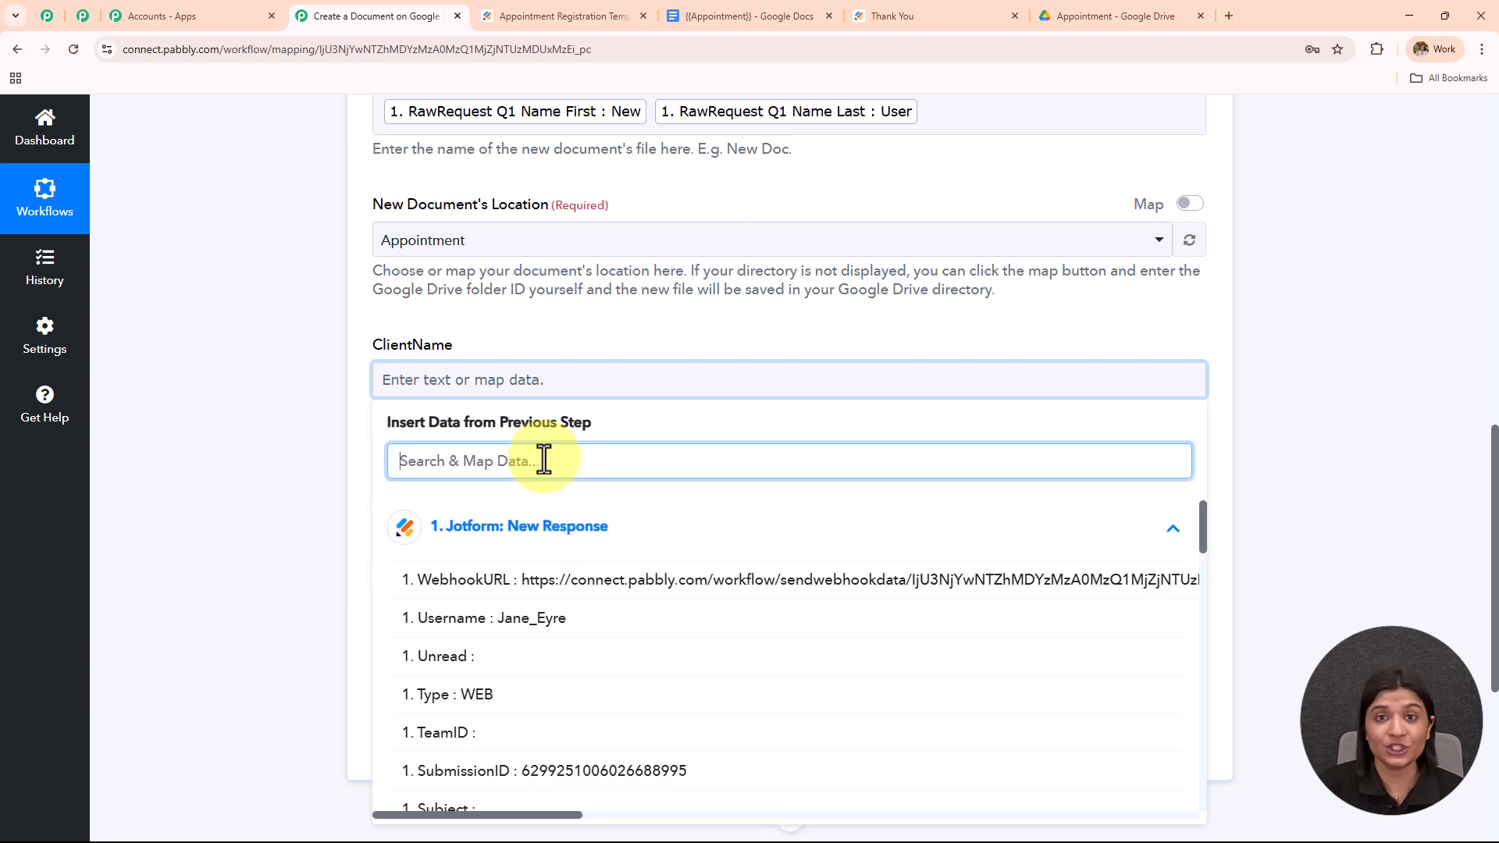
type("new")
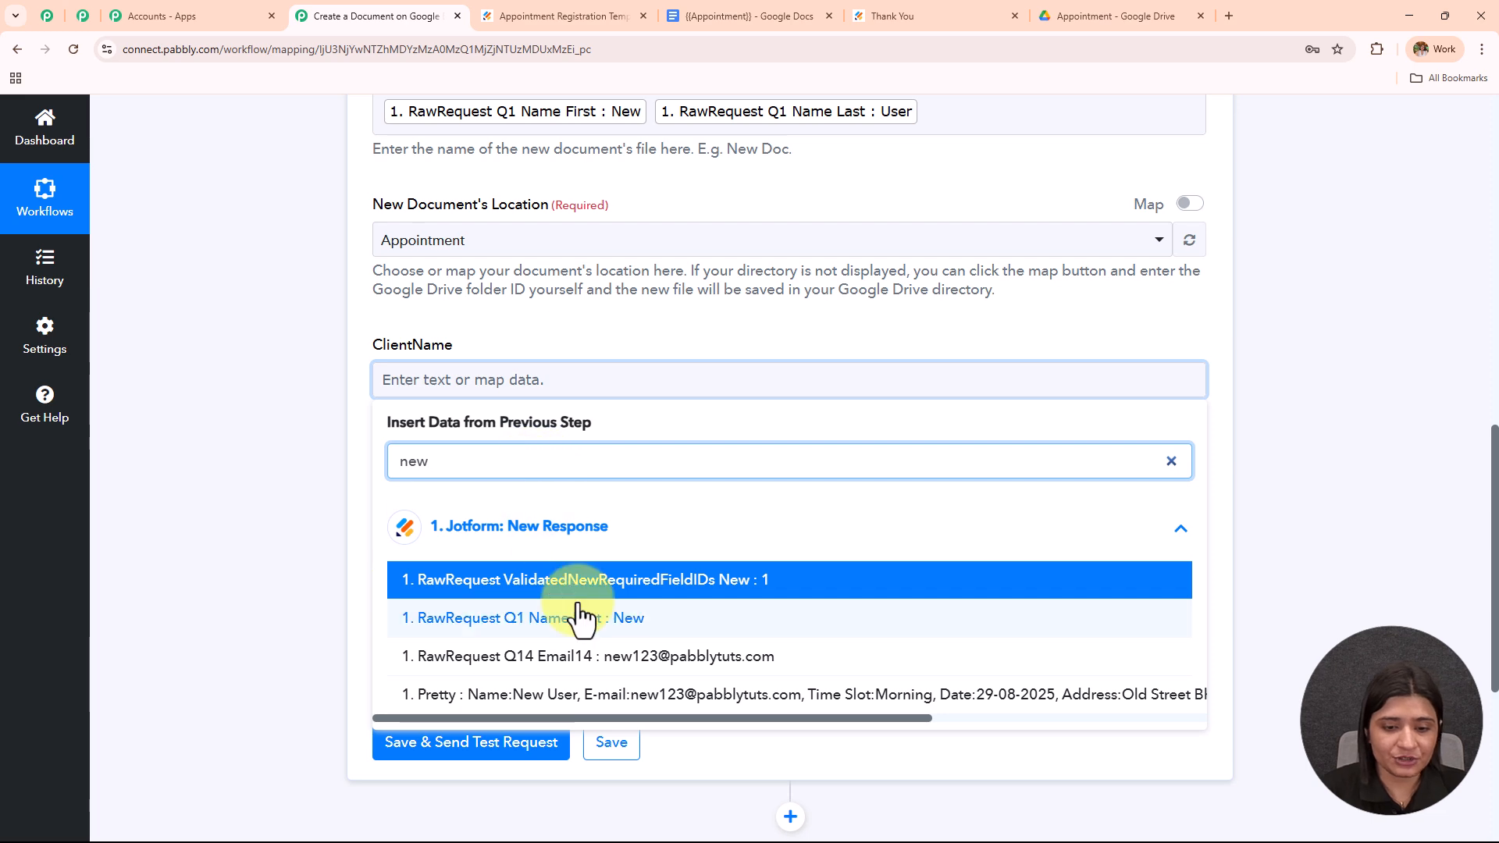
left_click(586, 617)
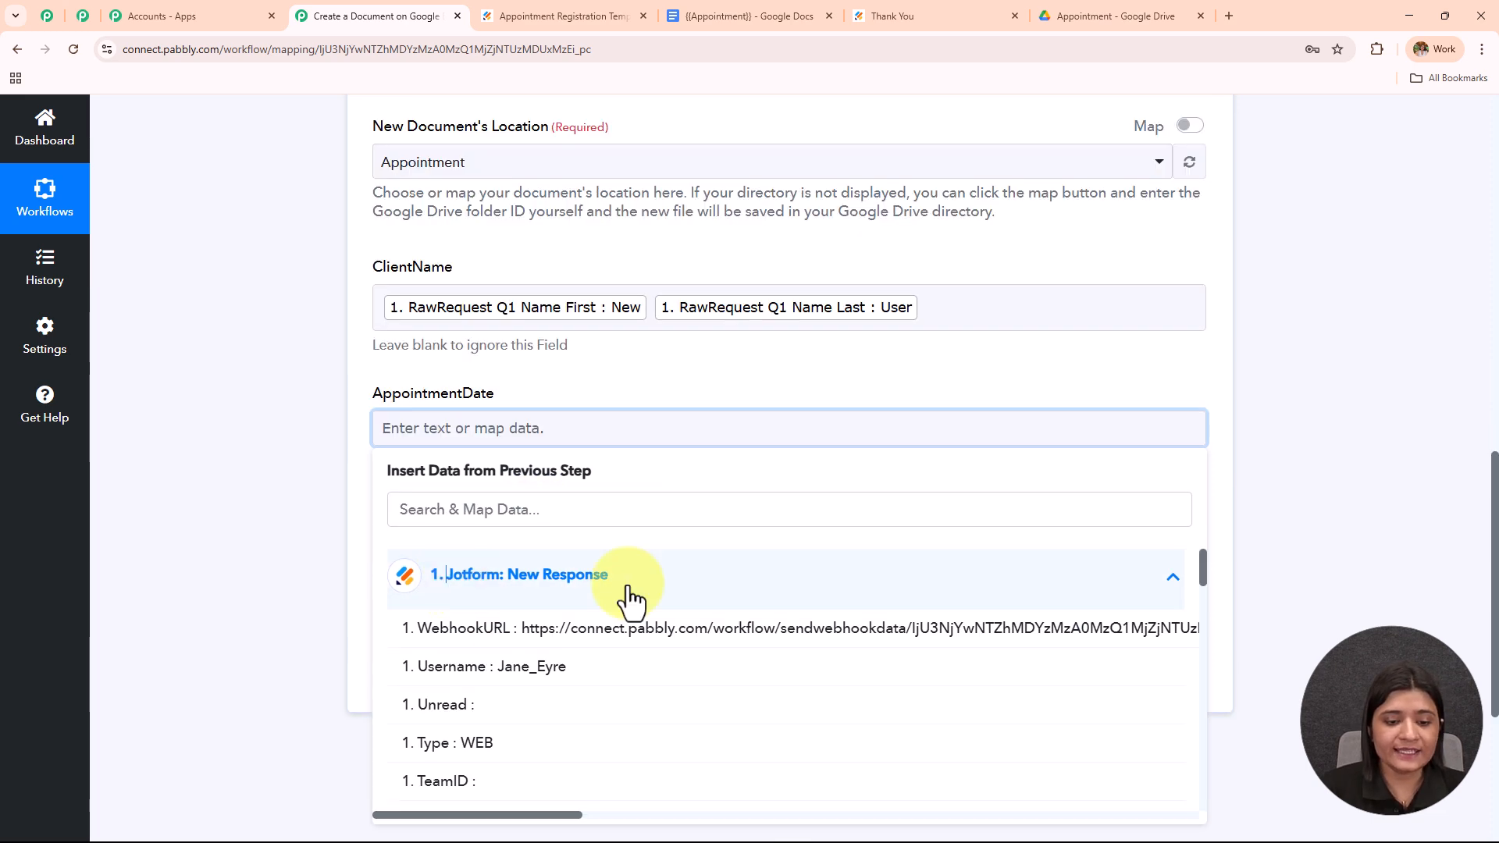
Map the Jotform response's date field, RawRequest Q6 Title, into AppointmentDate
scroll(623, 596, "down", 8)
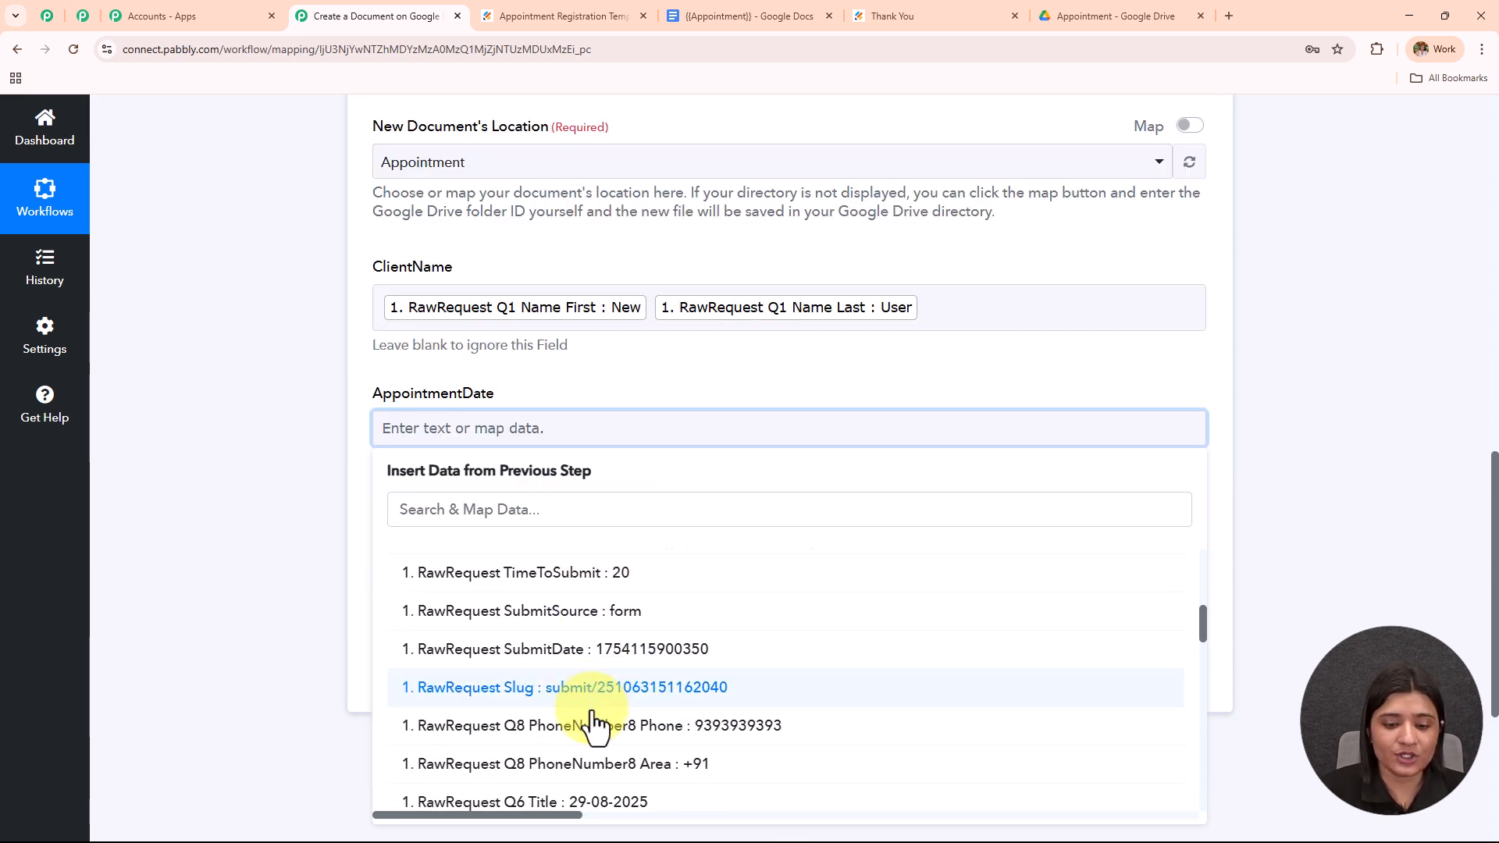
scroll(678, 749, "down", 4)
left_click(678, 750)
left_click(311, 461)
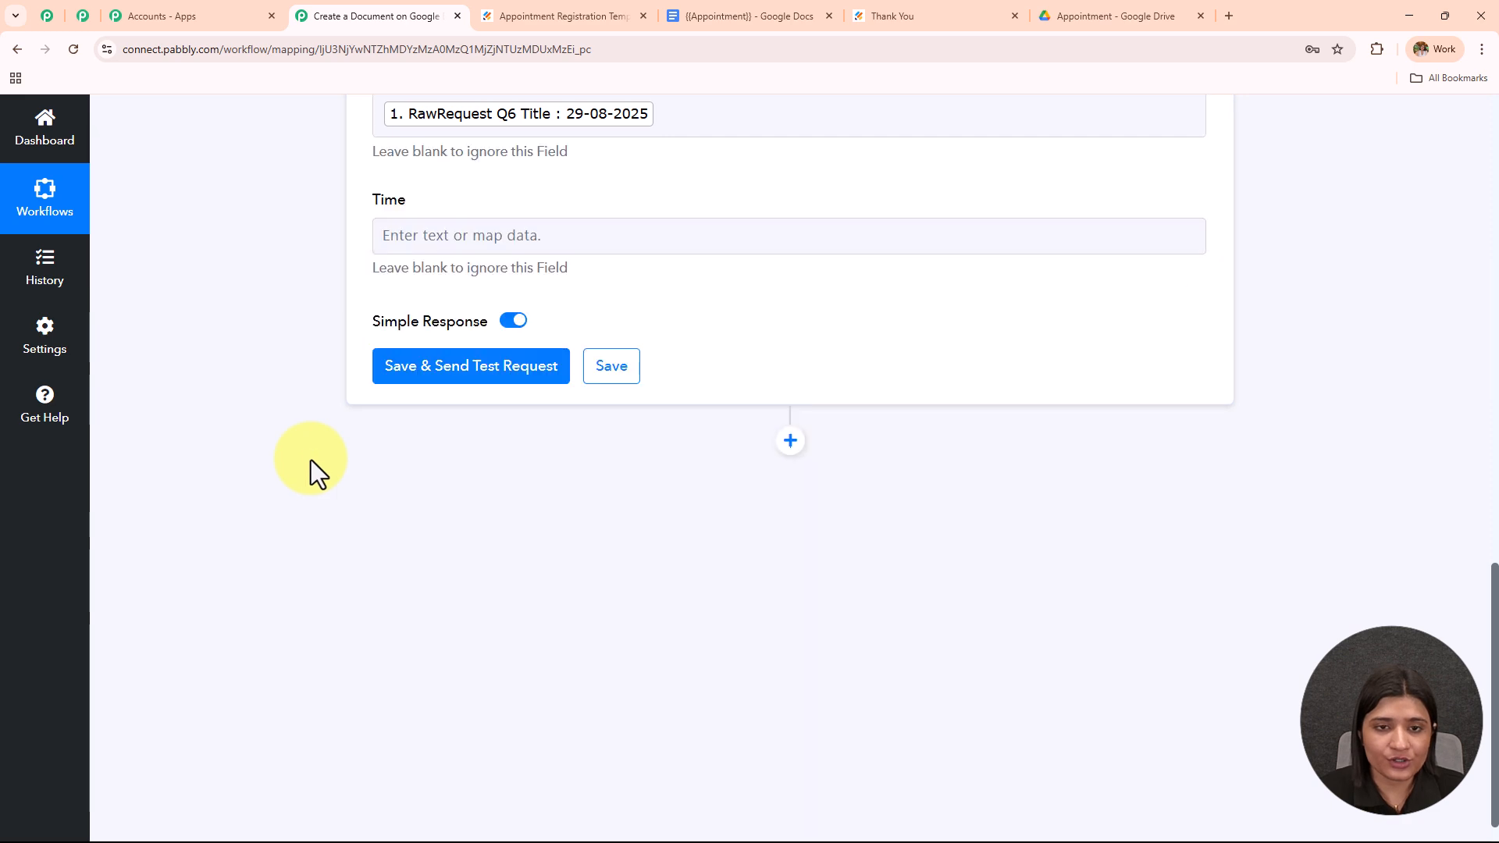
Search the Jotform response data for "morn" and map RawRequest Q5 TimeSlot into the Time field
left_click(450, 468)
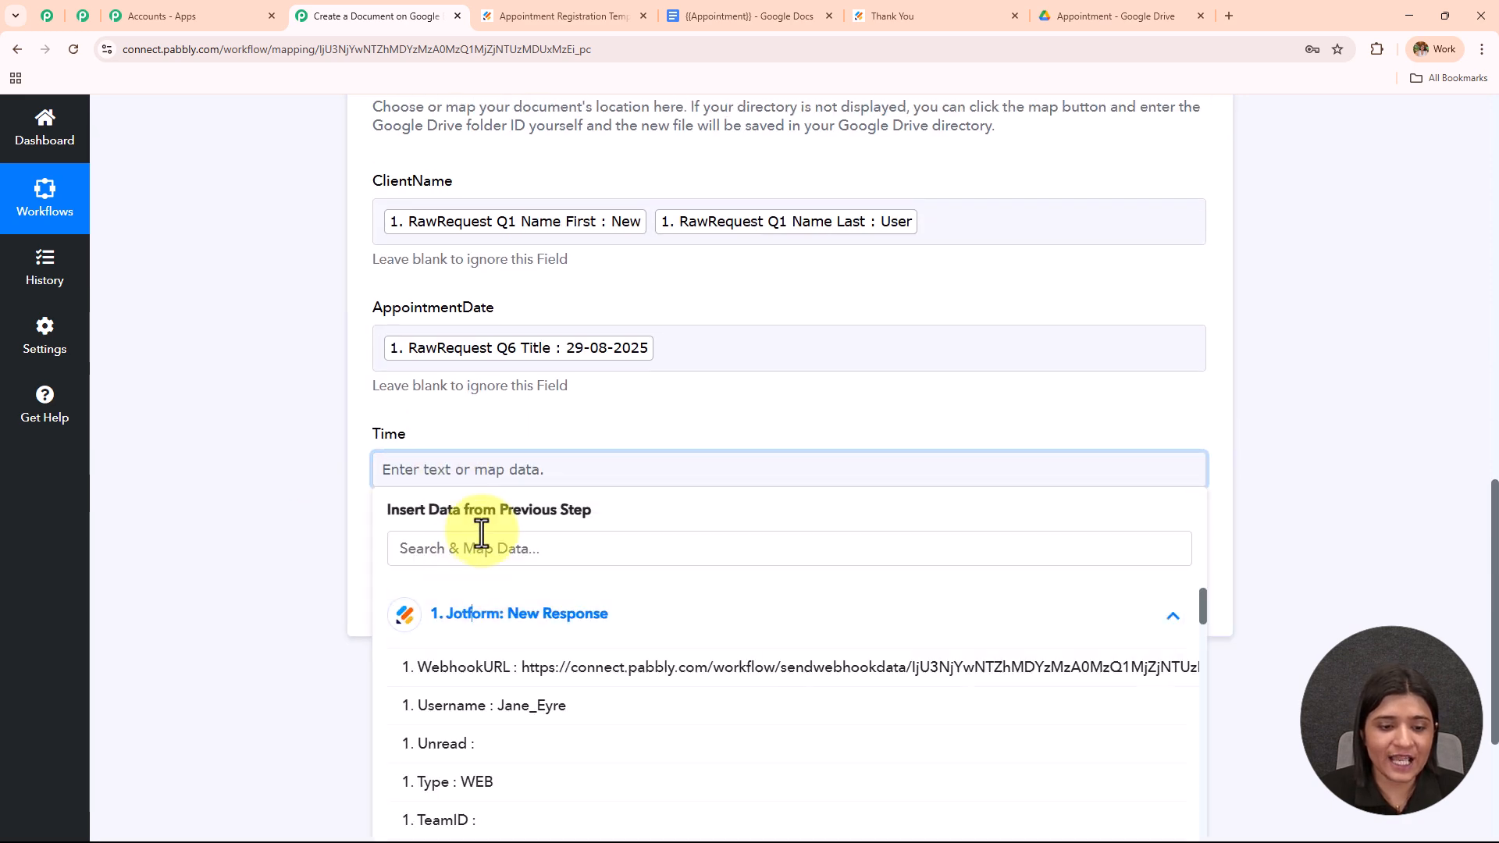
left_click(478, 547)
type("morn")
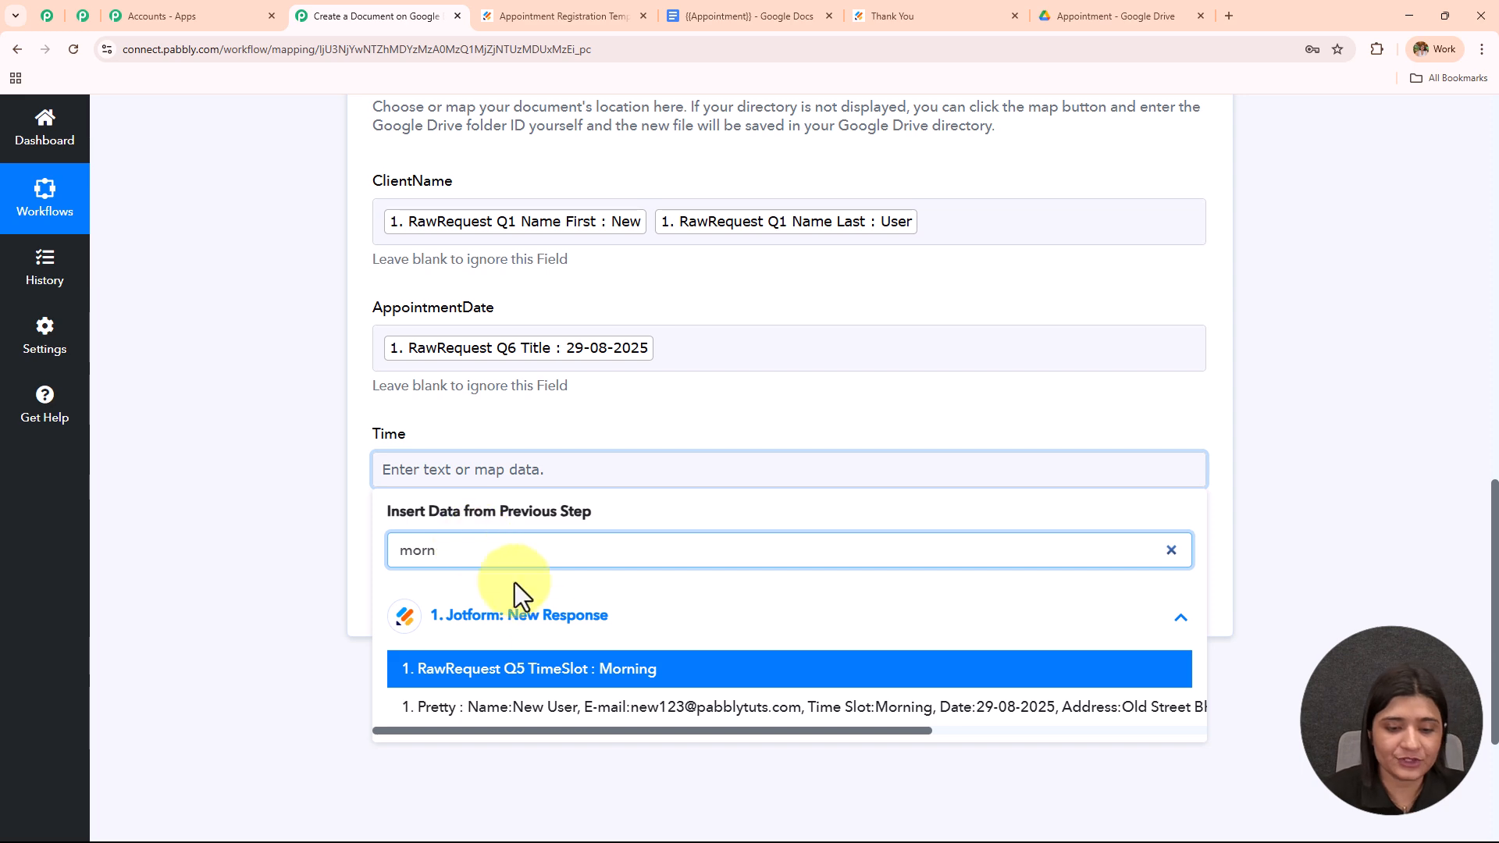
left_click(574, 670)
left_click(228, 489)
Review the mapped fields of the Create Document from Template action, then save it and send a test request
scroll(661, 553, "up", 7)
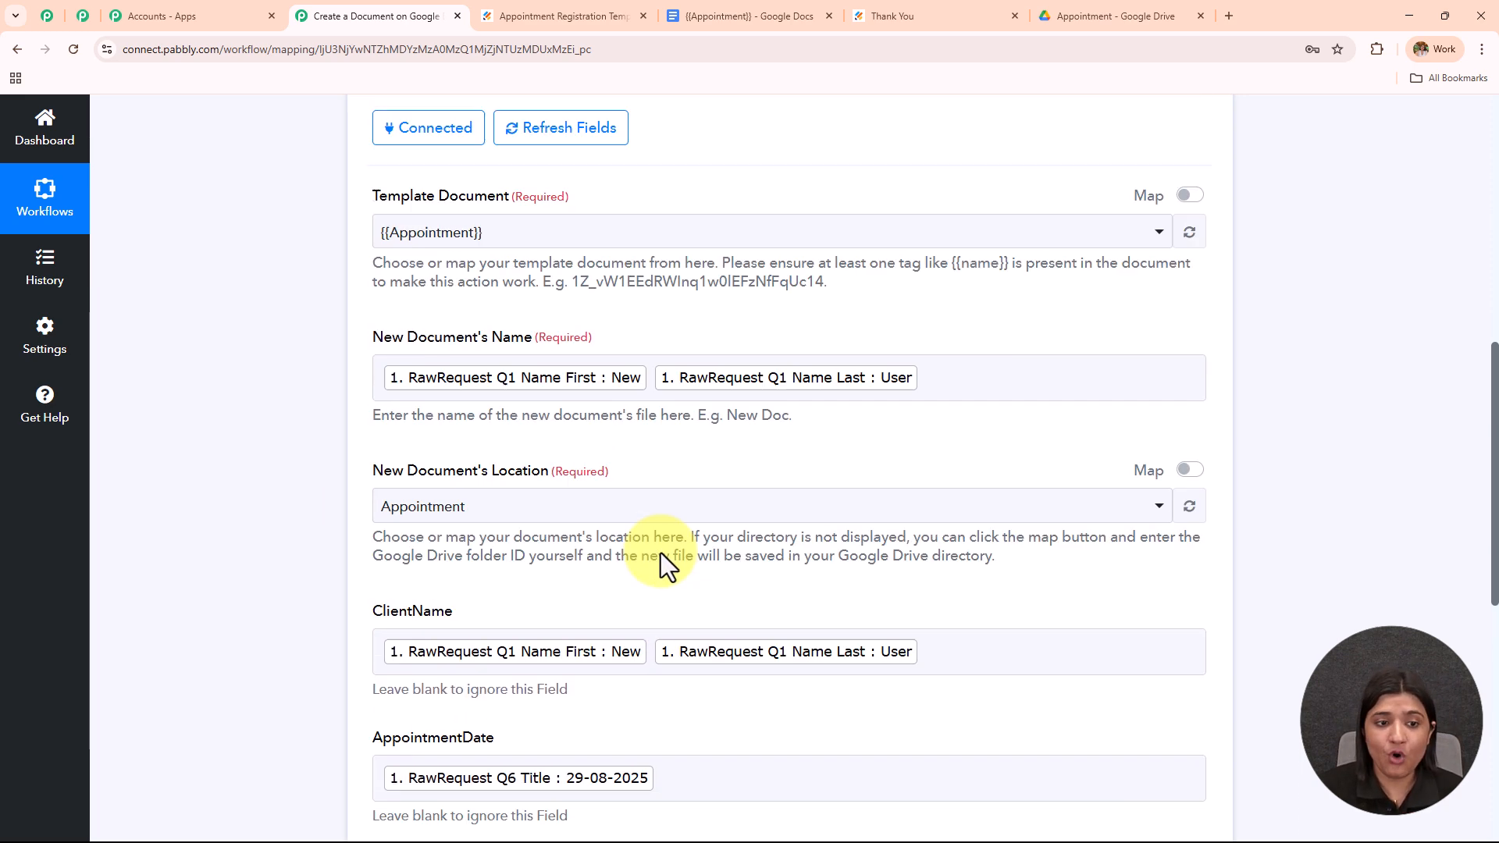
left_click_drag(353, 594, 714, 593)
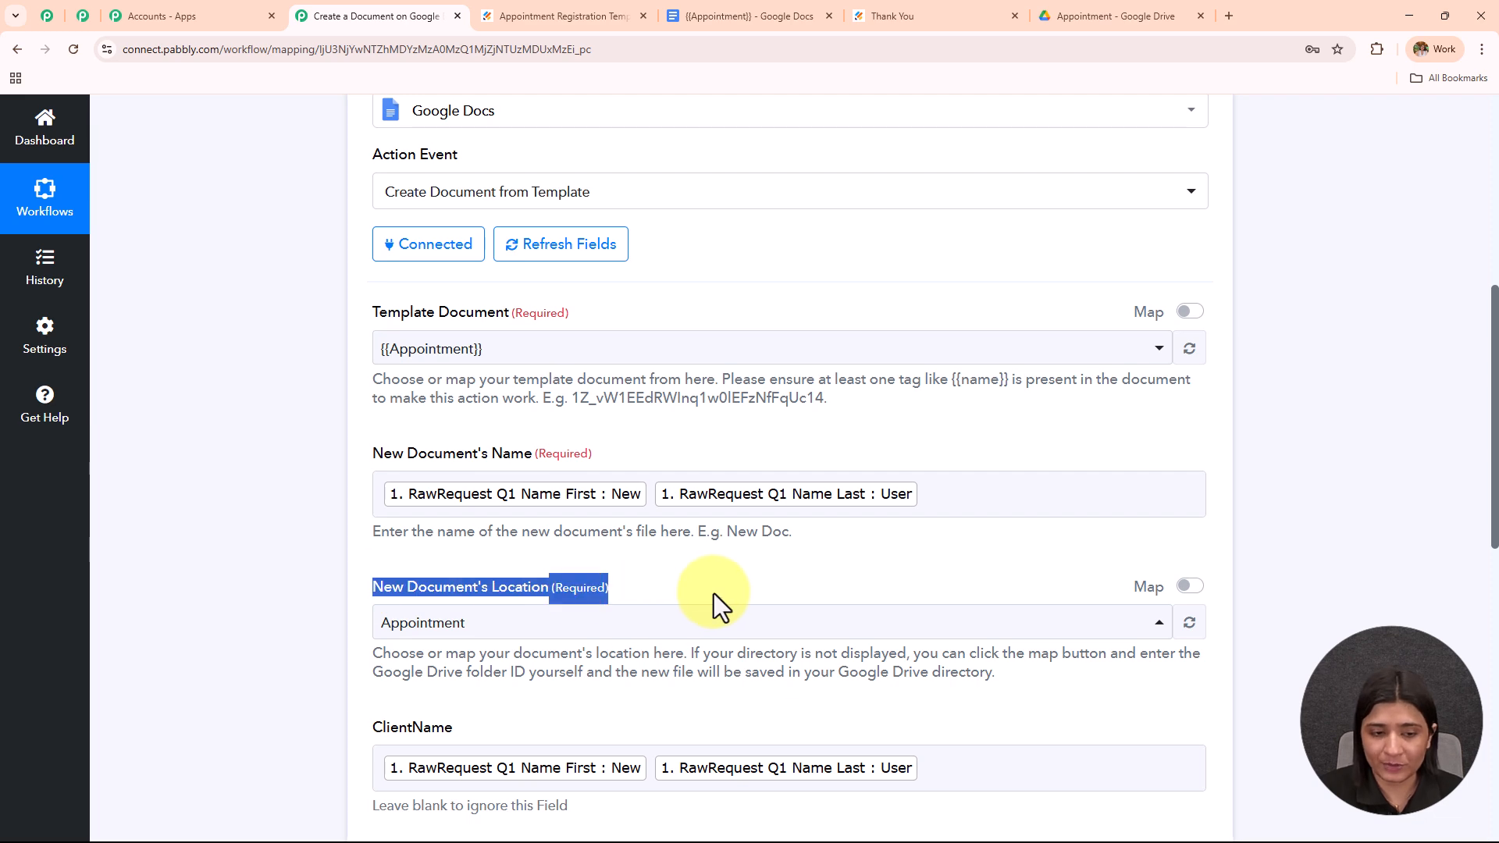
scroll(497, 418, "up", 1)
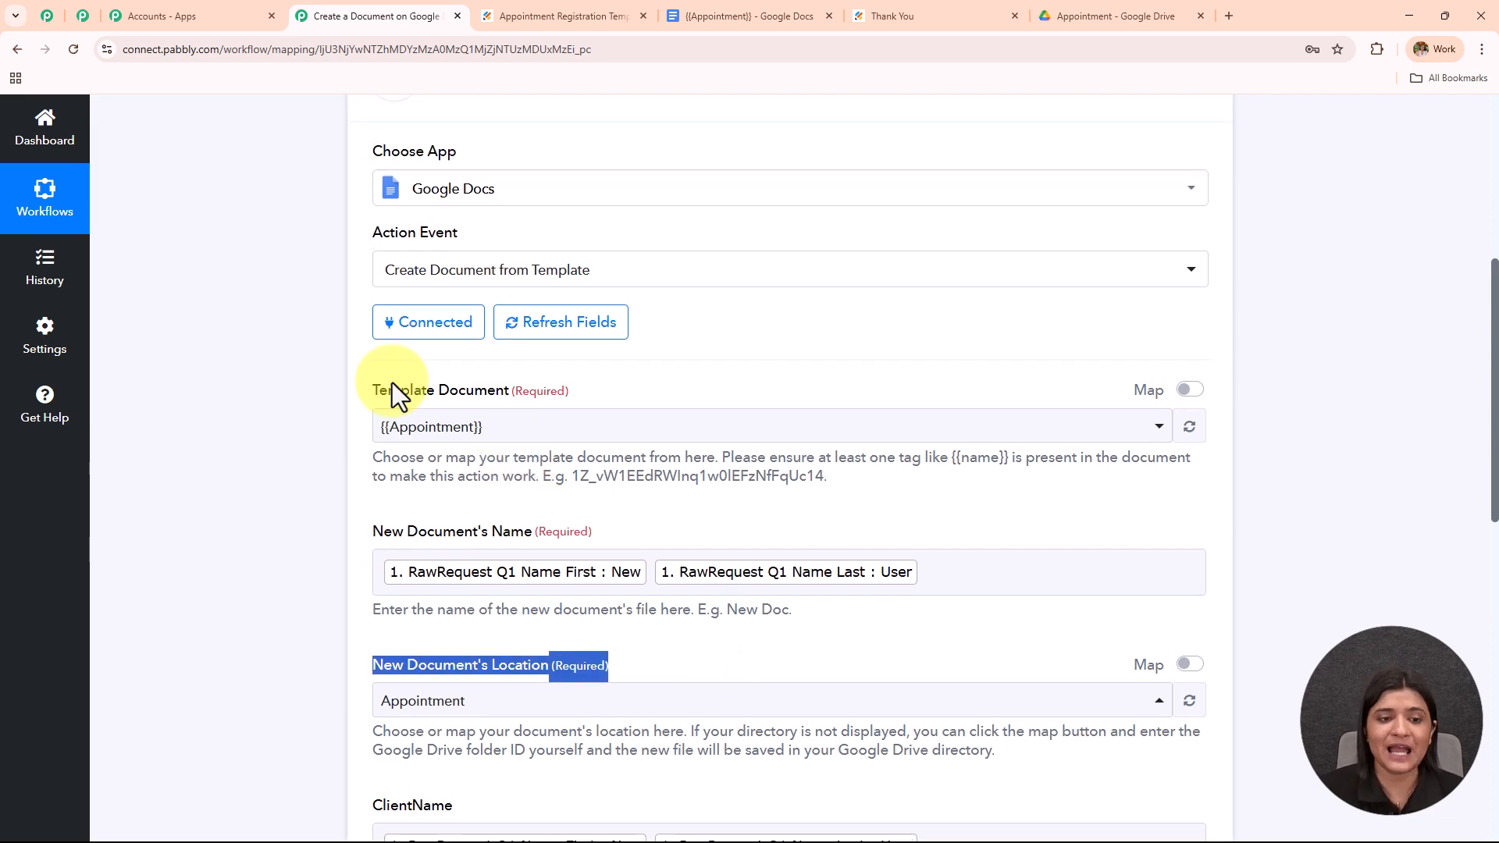
scroll(687, 429, "down", 1)
scroll(721, 502, "down", 6)
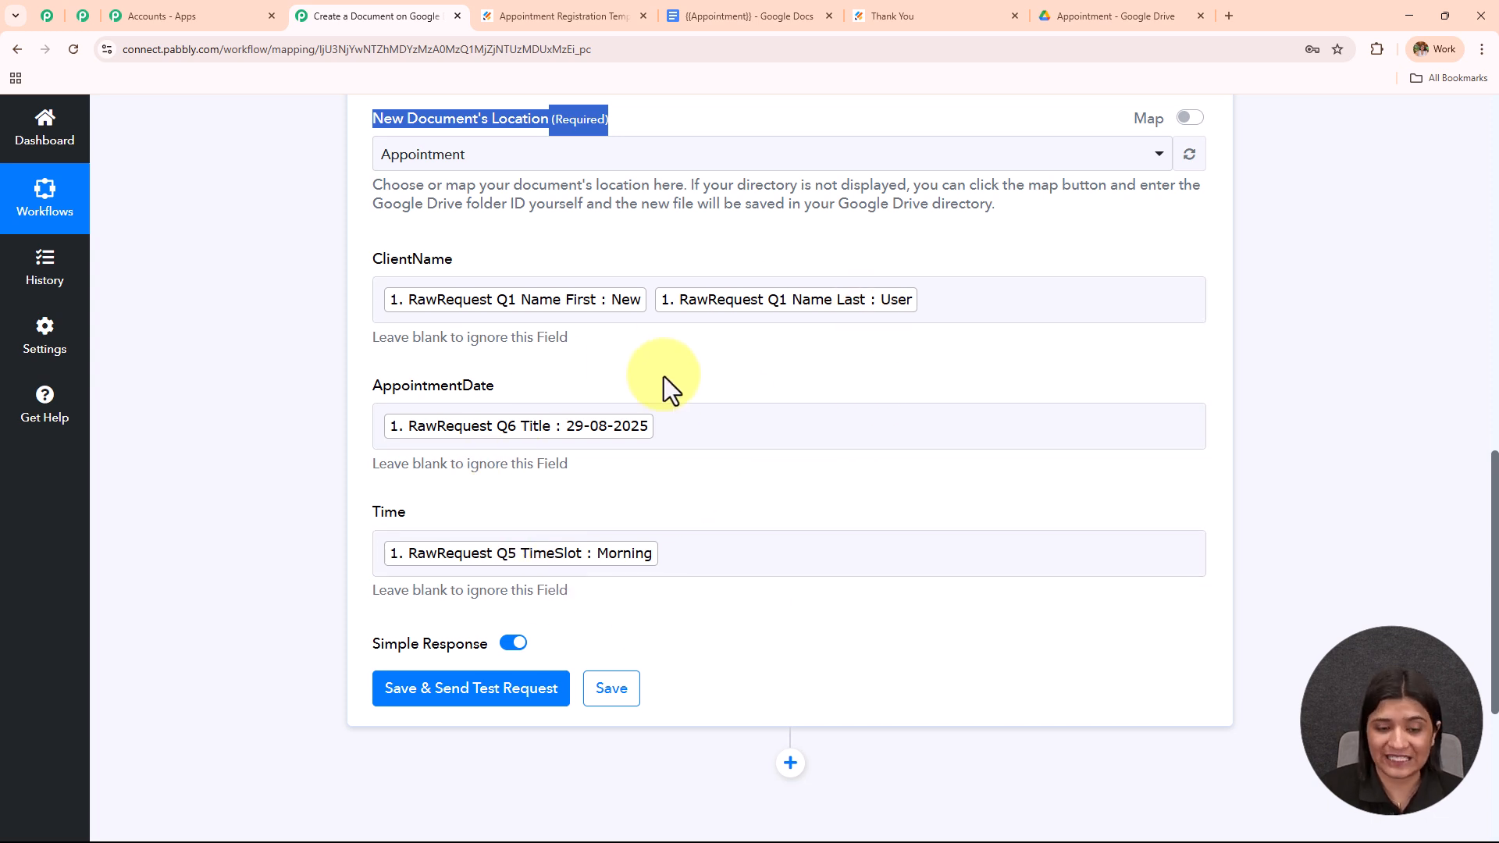
scroll(664, 376, "down", 2)
scroll(665, 383, "down", 3)
left_click(480, 334)
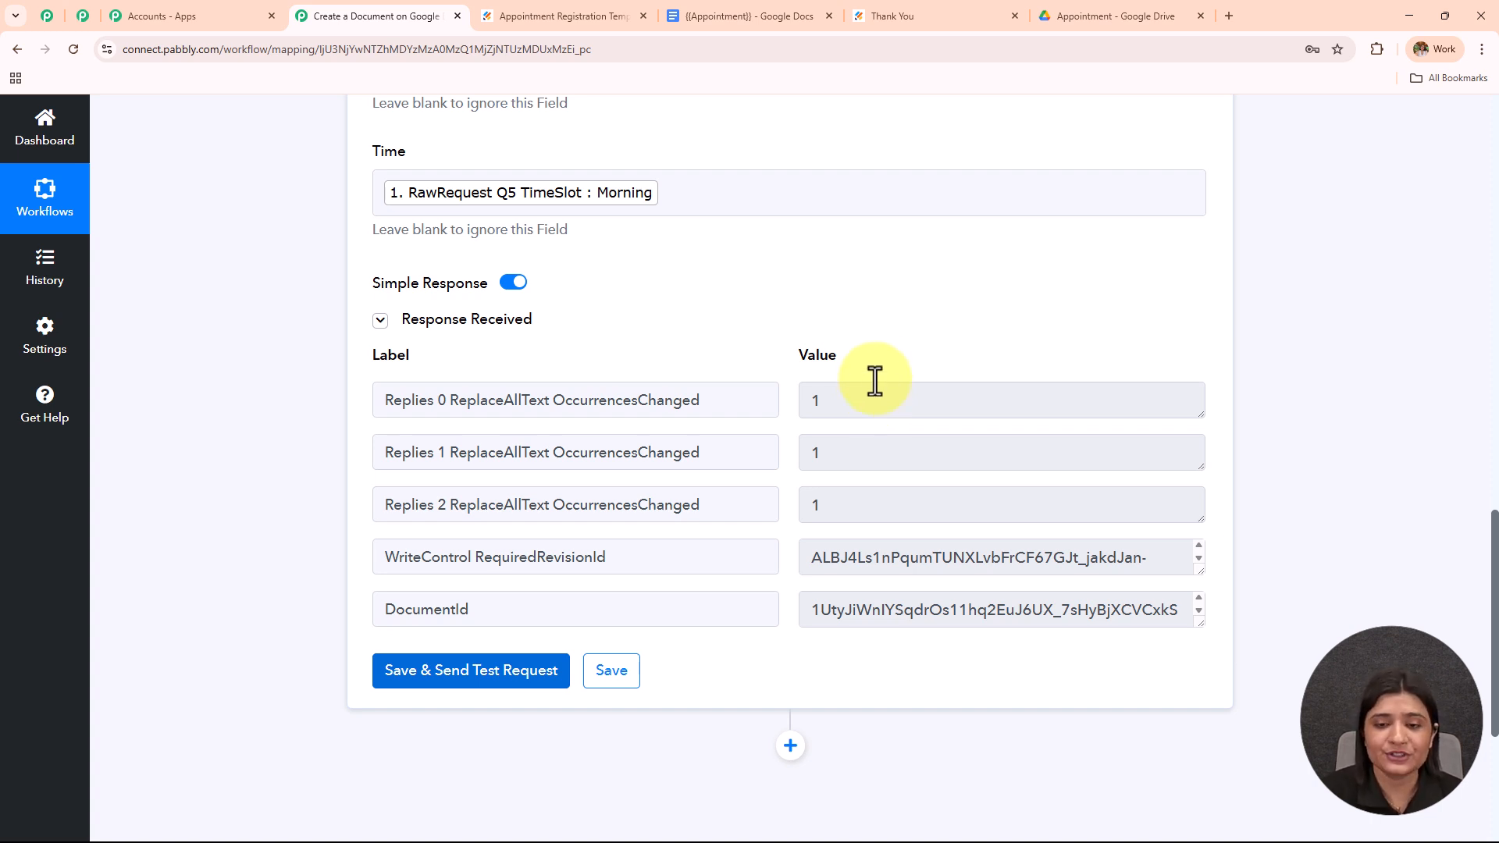
Open the generated document from Google Drive's Appointment folder, check its client name, scheduled date and time slot, and return to the Pabbly Connect workflow
left_click(1141, 17)
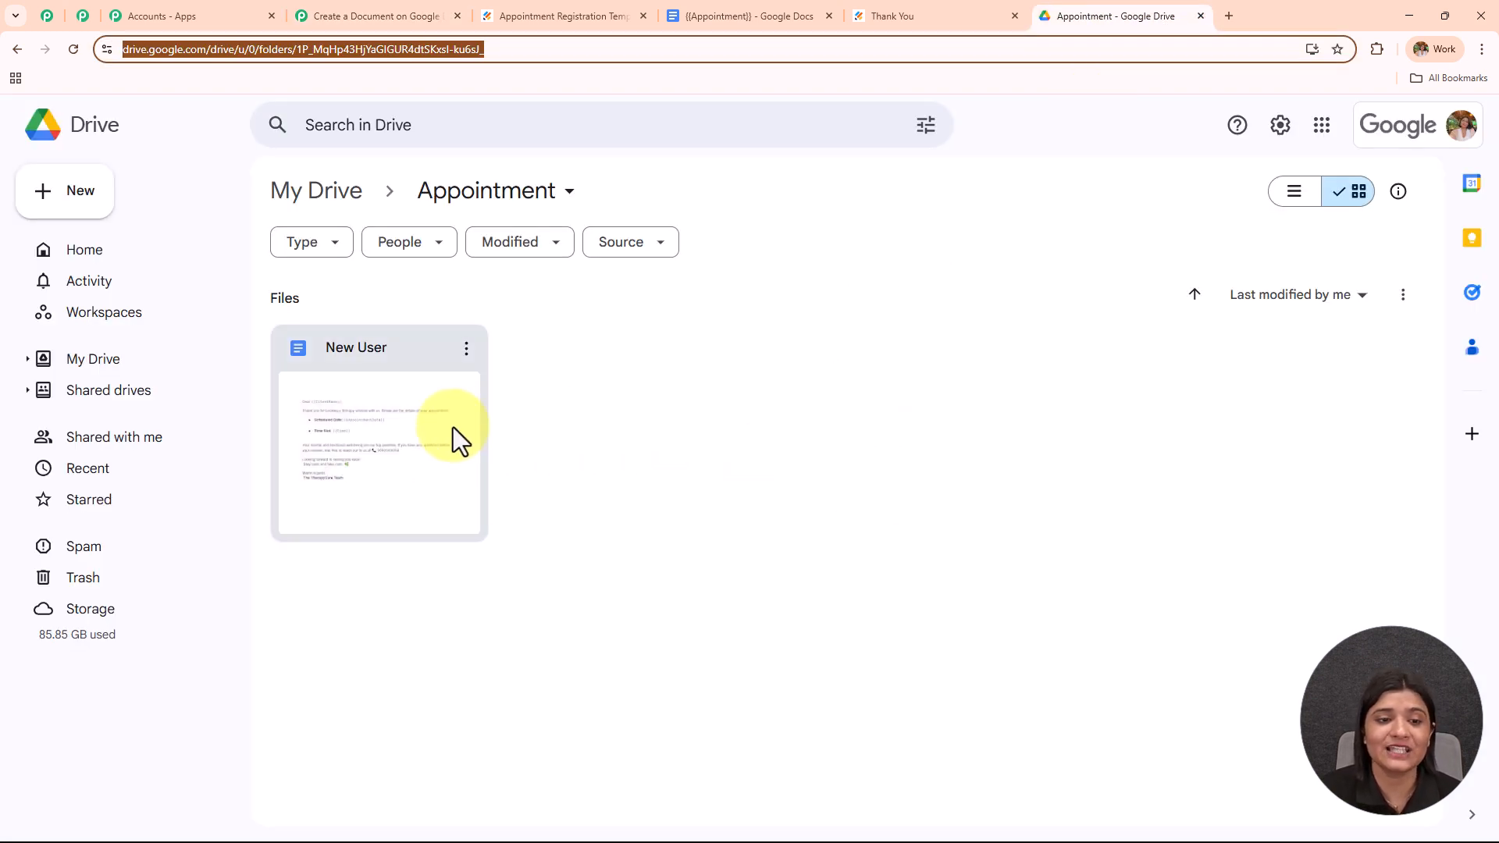
double_click(406, 418)
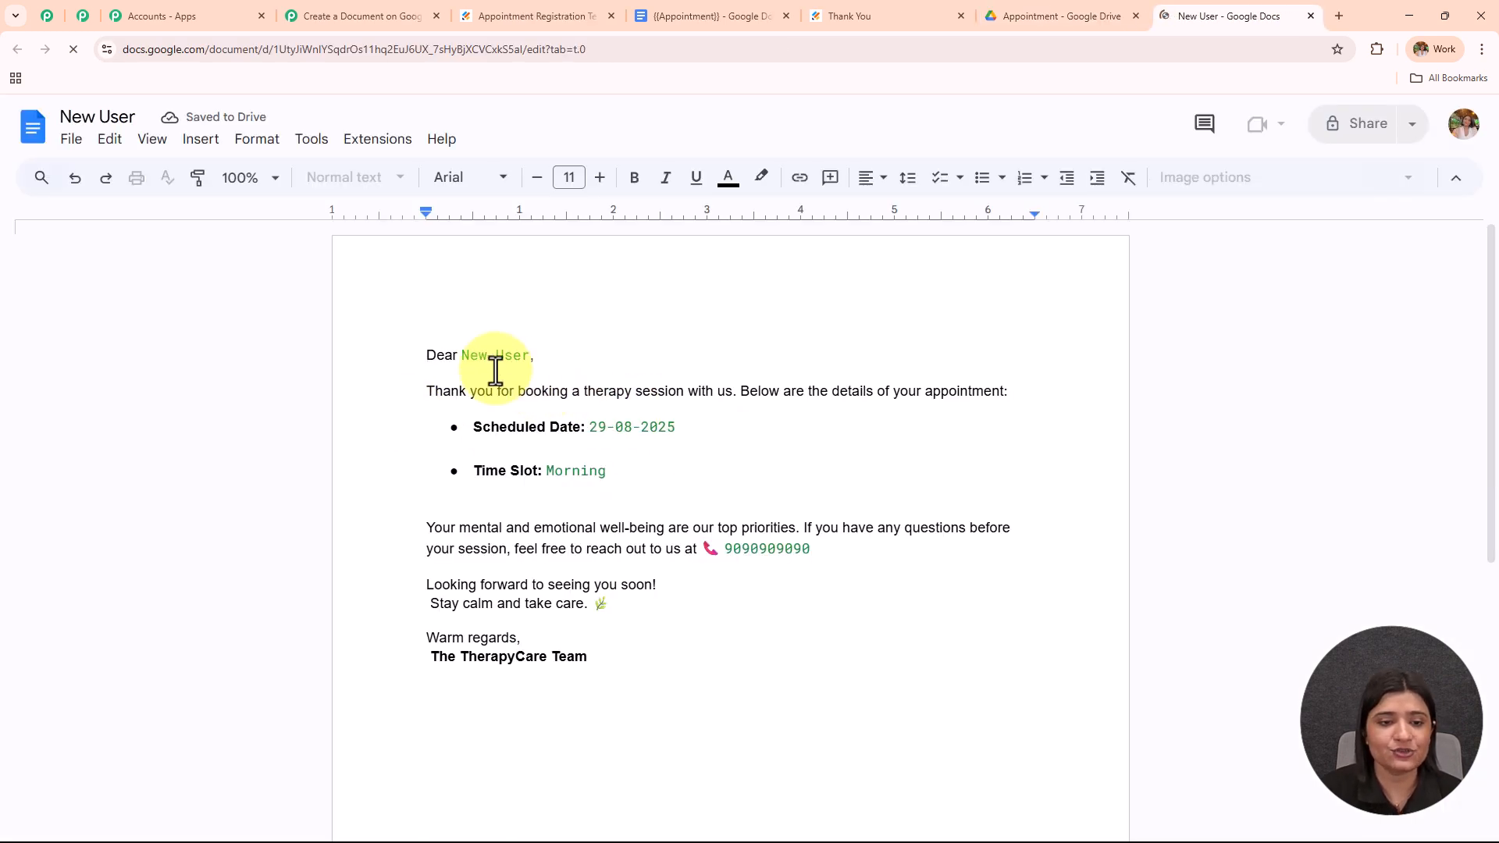
left_click_drag(459, 356, 699, 337)
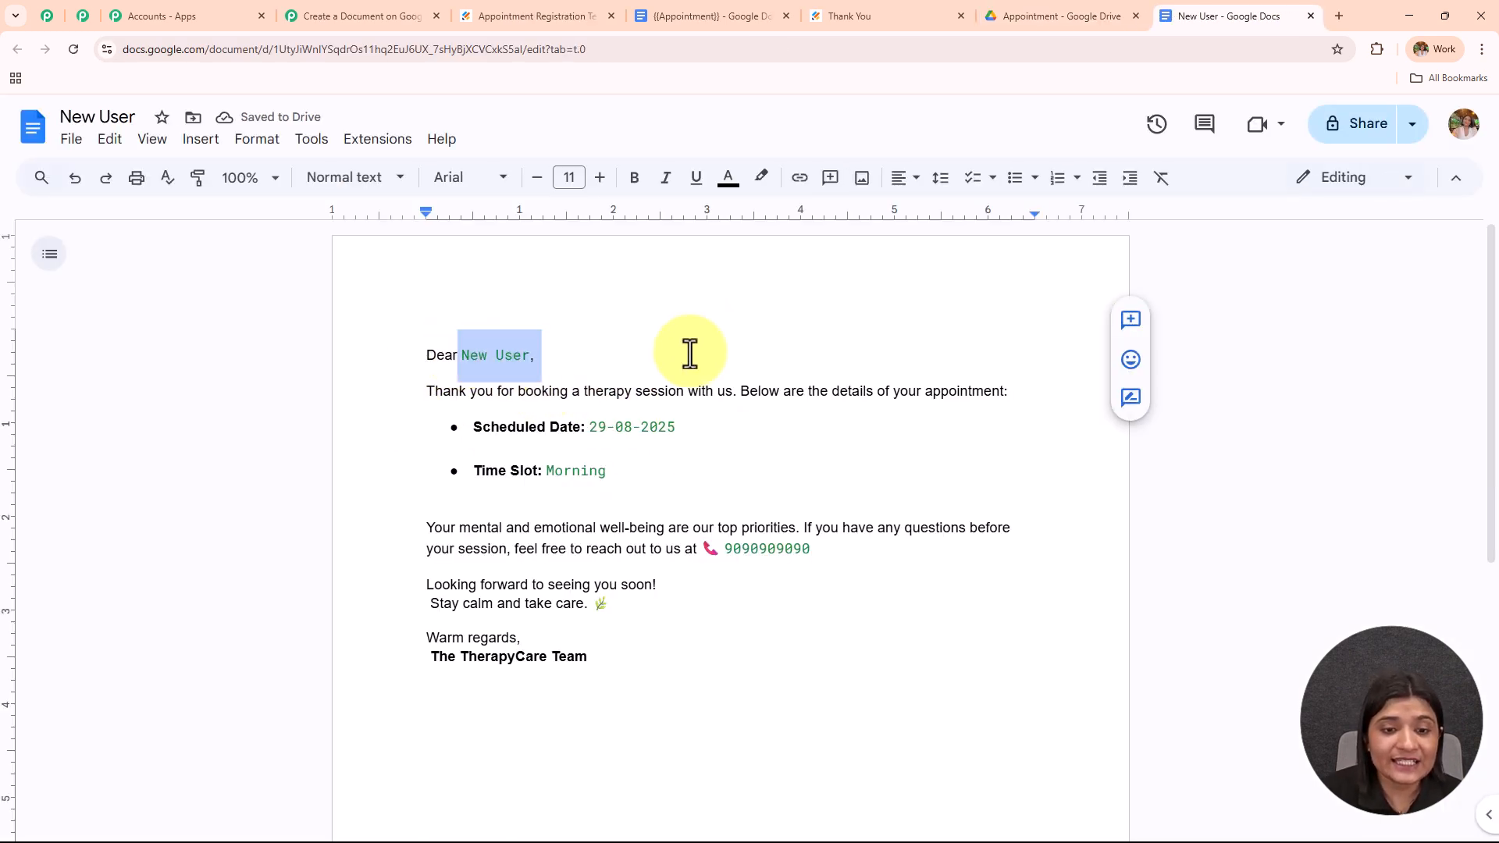
left_click_drag(589, 427, 706, 425)
left_click(404, 367)
left_click_drag(404, 367, 606, 341)
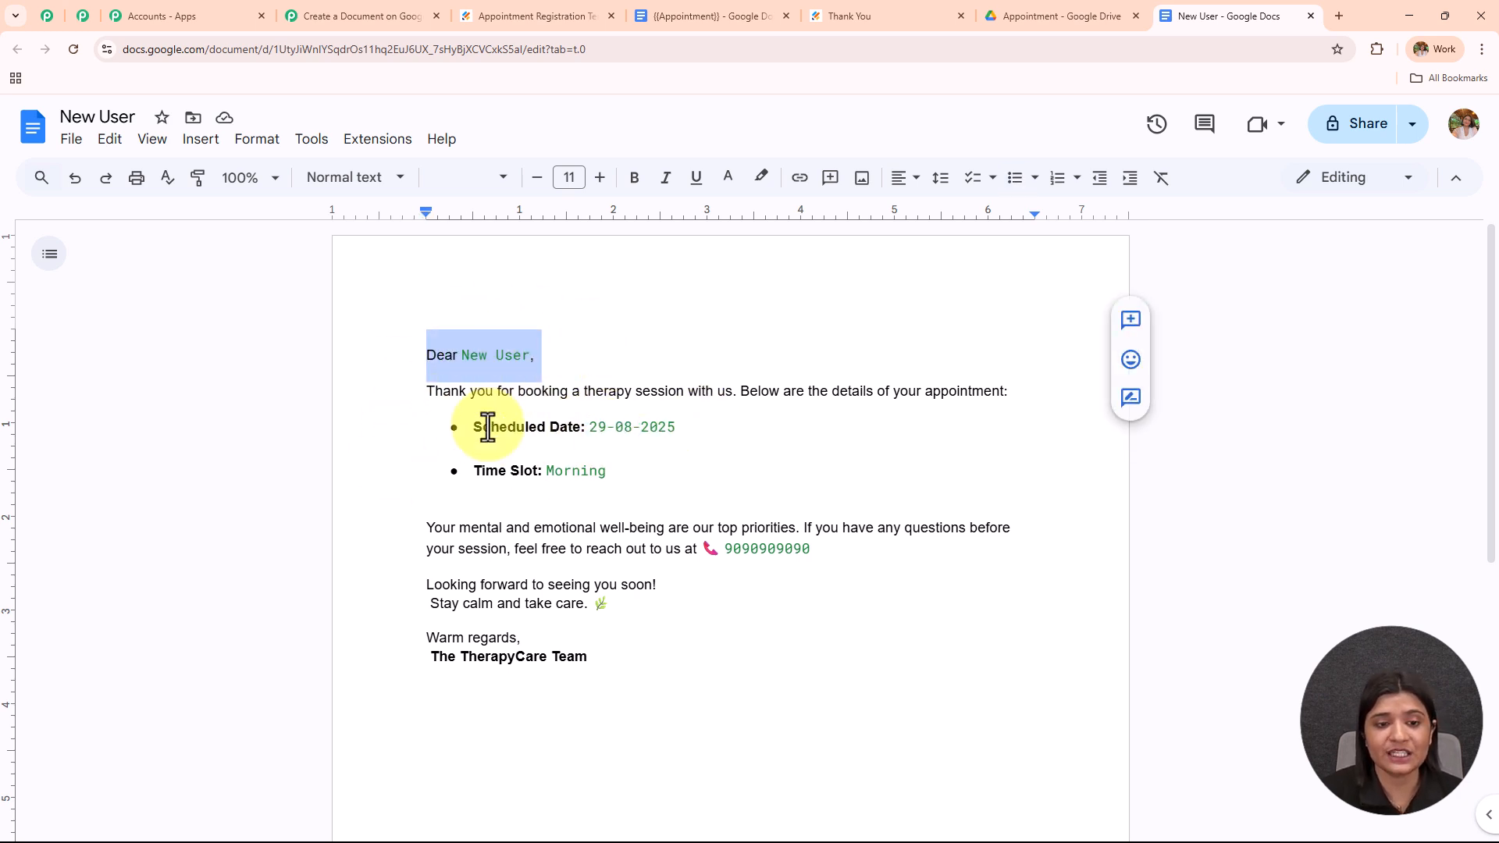
left_click_drag(590, 426, 708, 423)
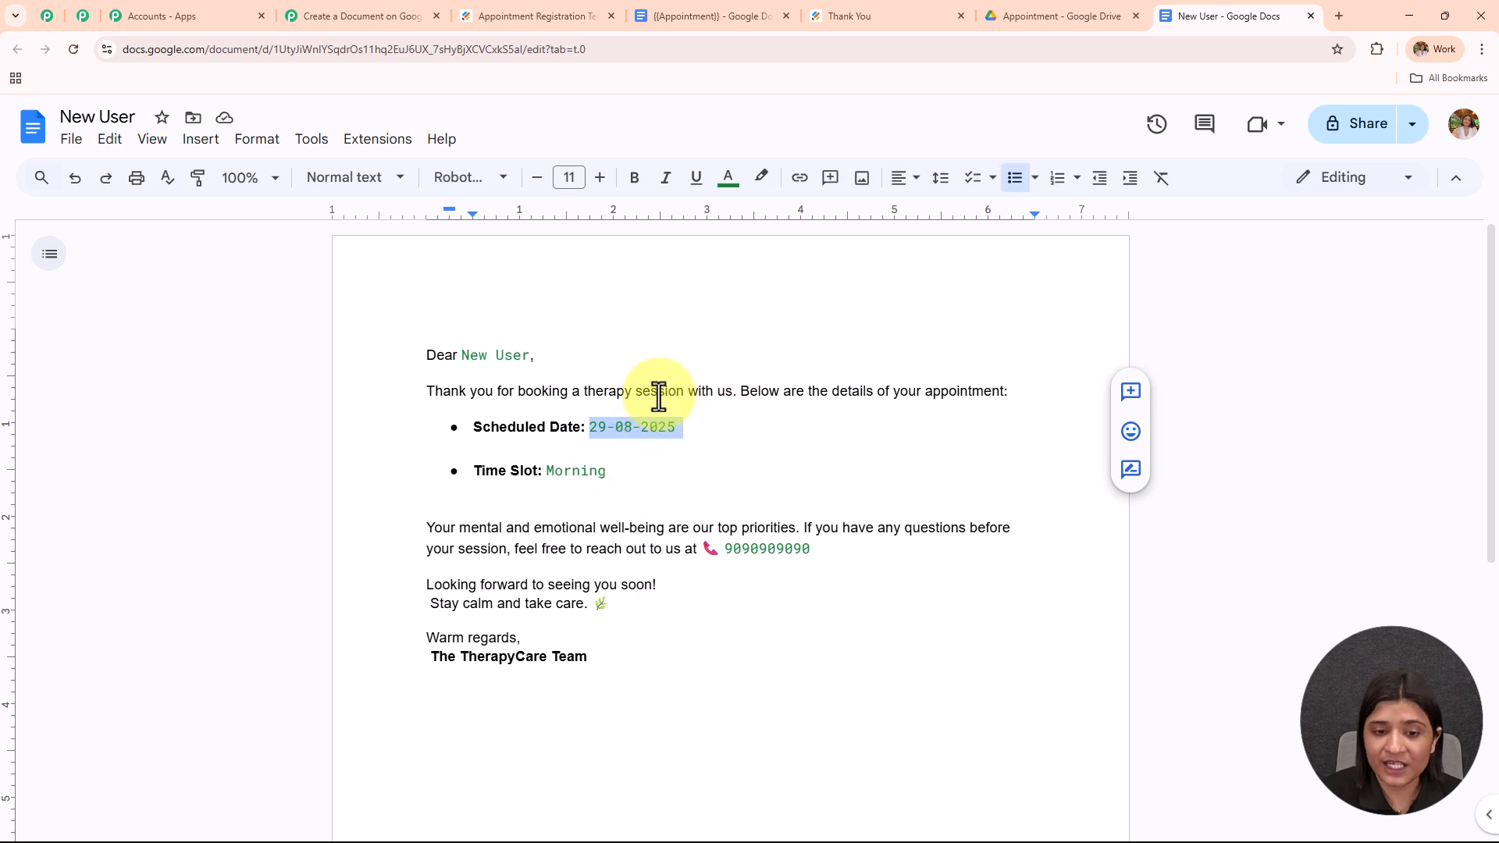
left_click_drag(547, 471, 664, 472)
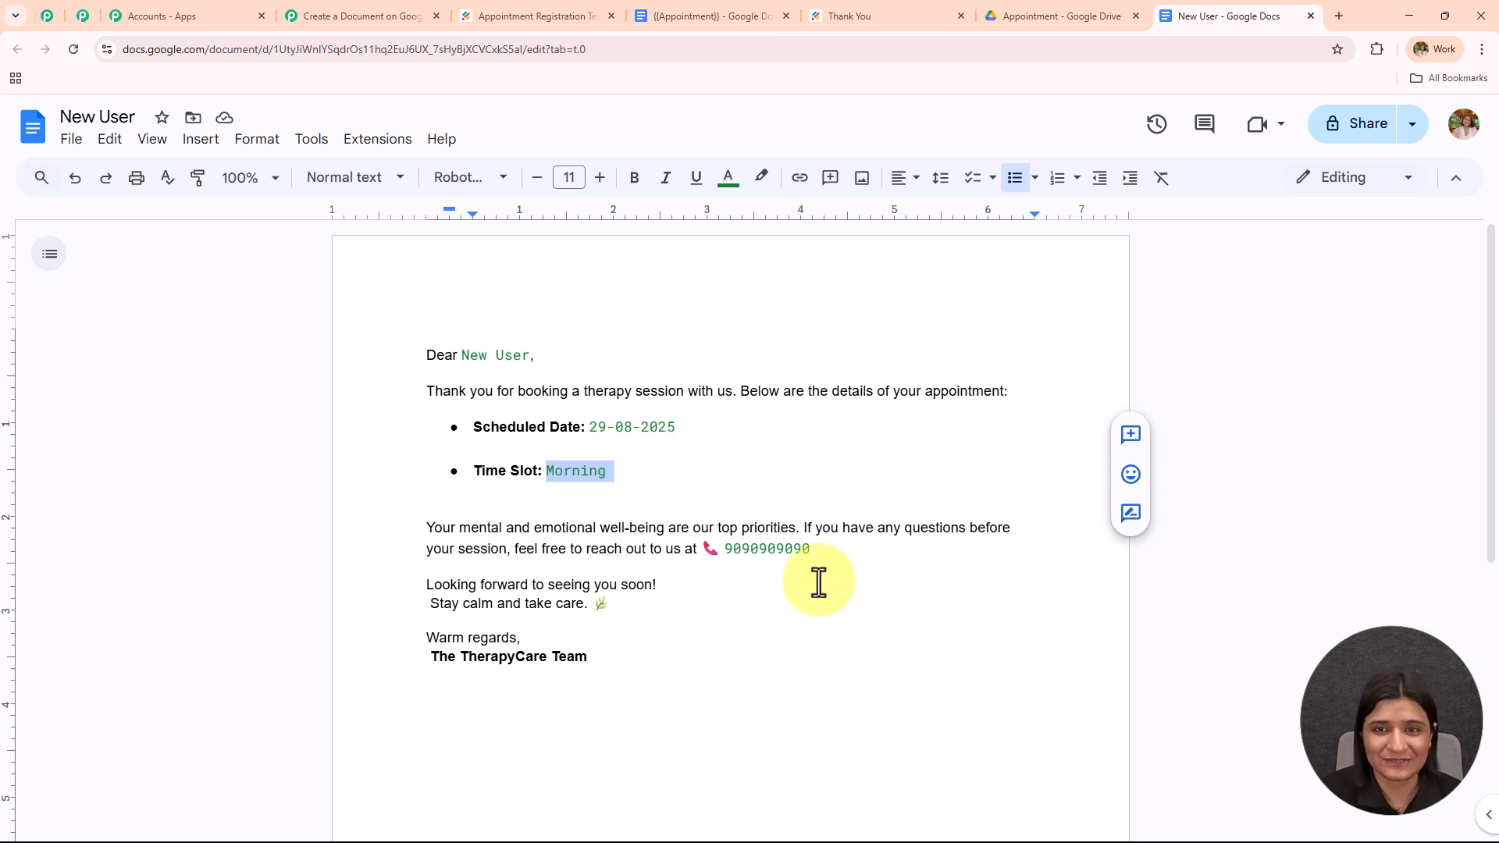
left_click(387, 16)
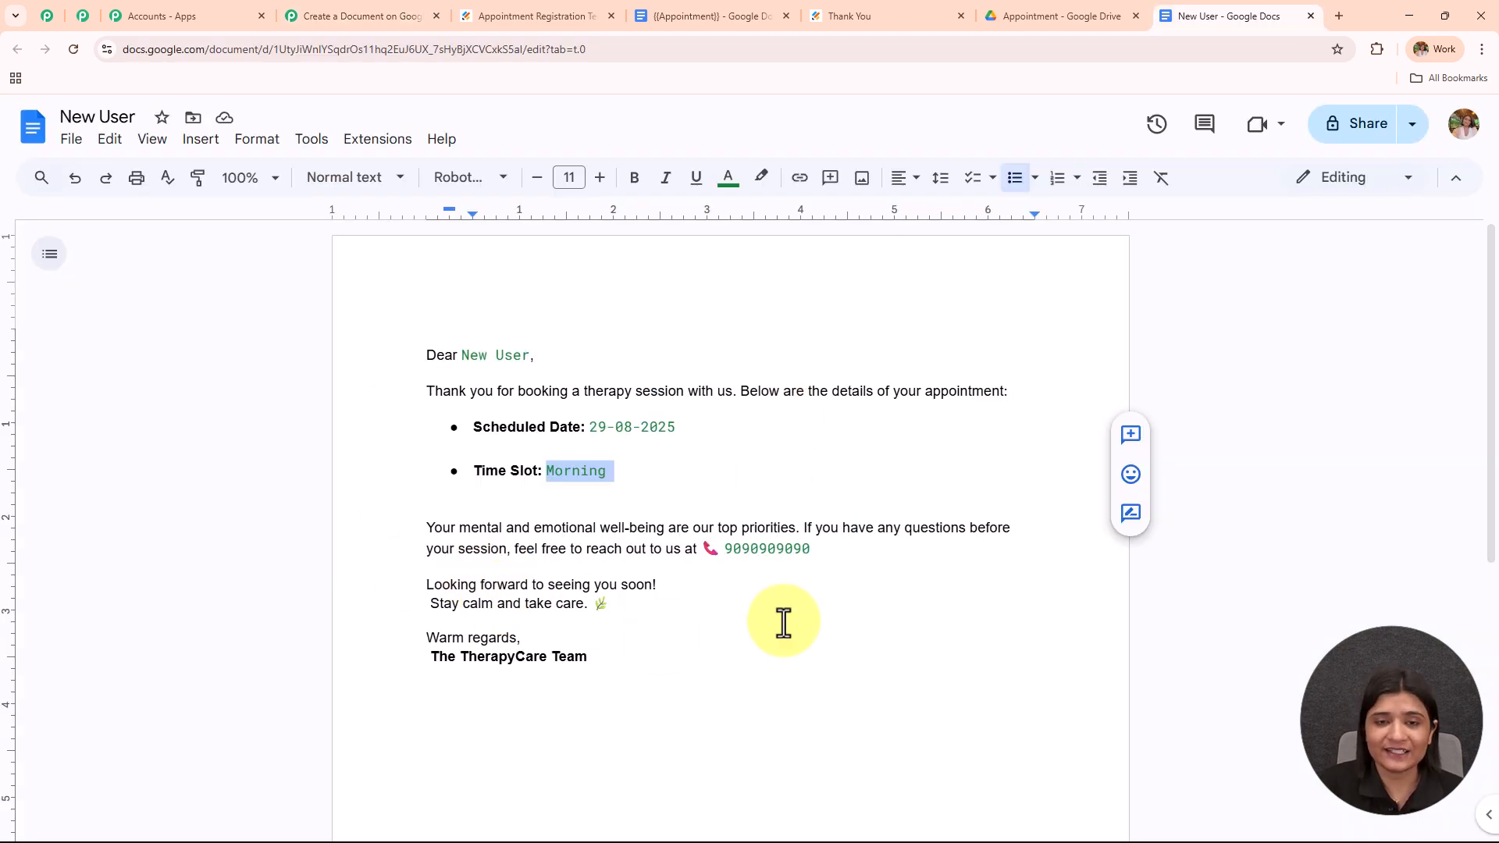
left_click(372, 14)
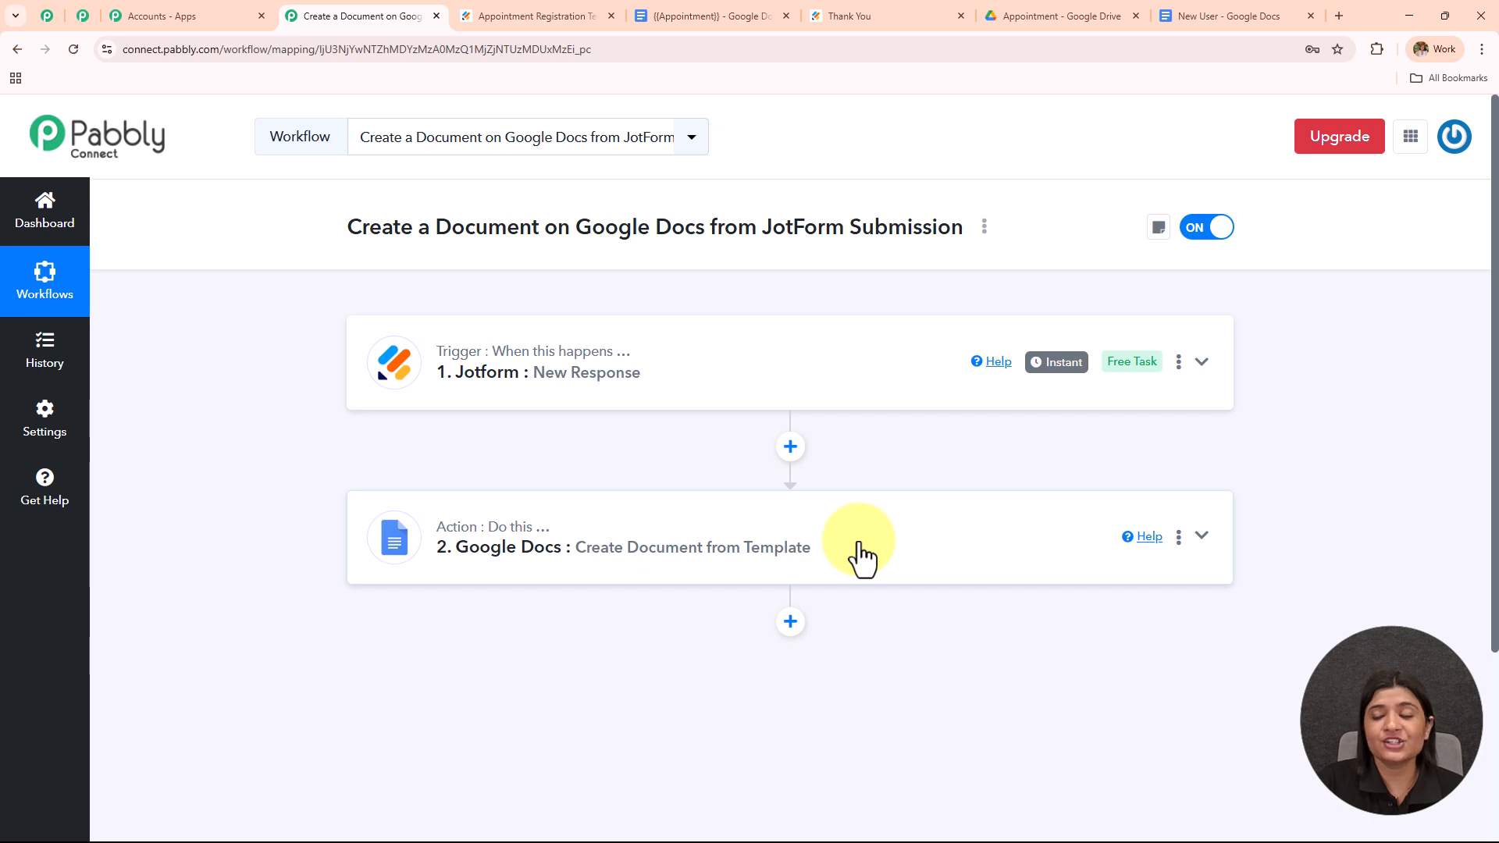